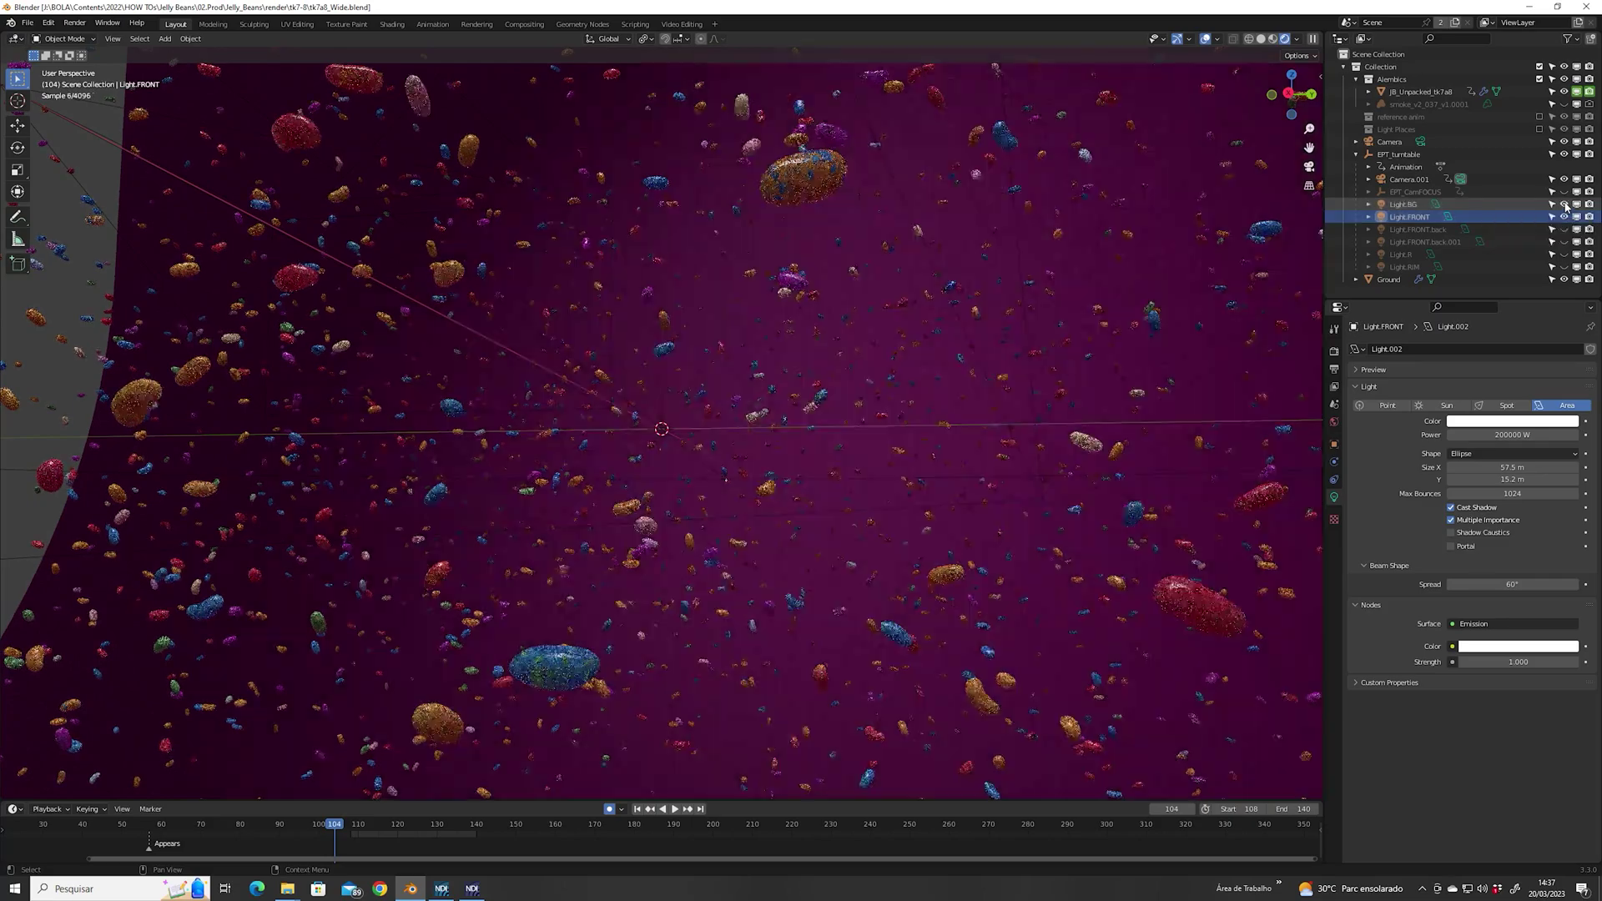
click(1565, 204)
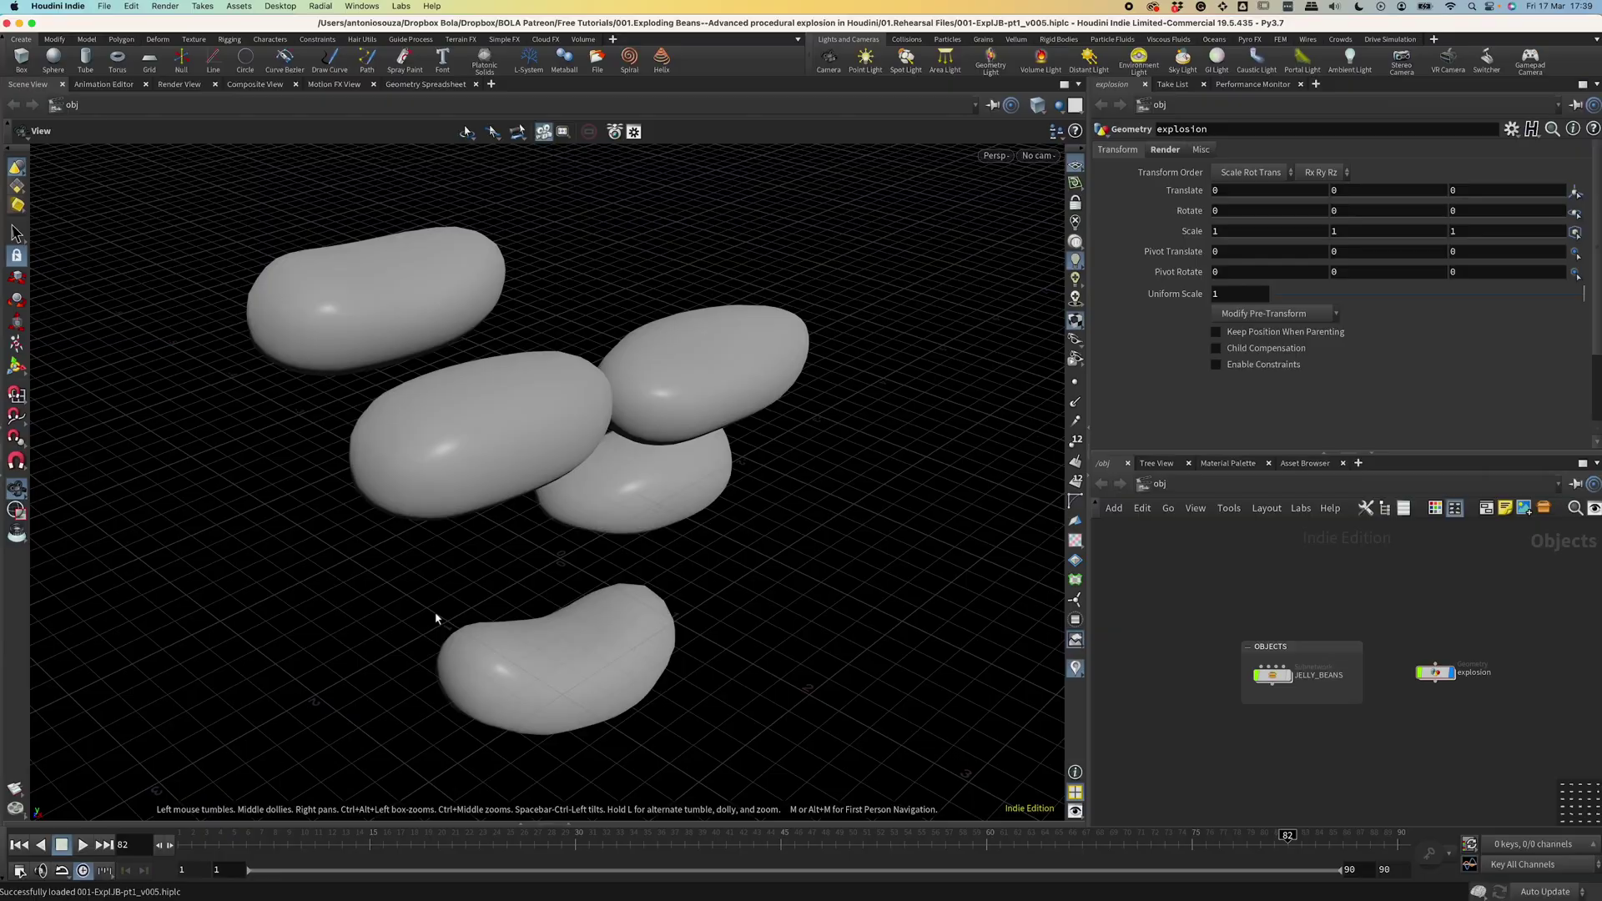
Open the explosion geometry network in Houdini and select its five object merge nodes.
drag(437, 615, 464, 577)
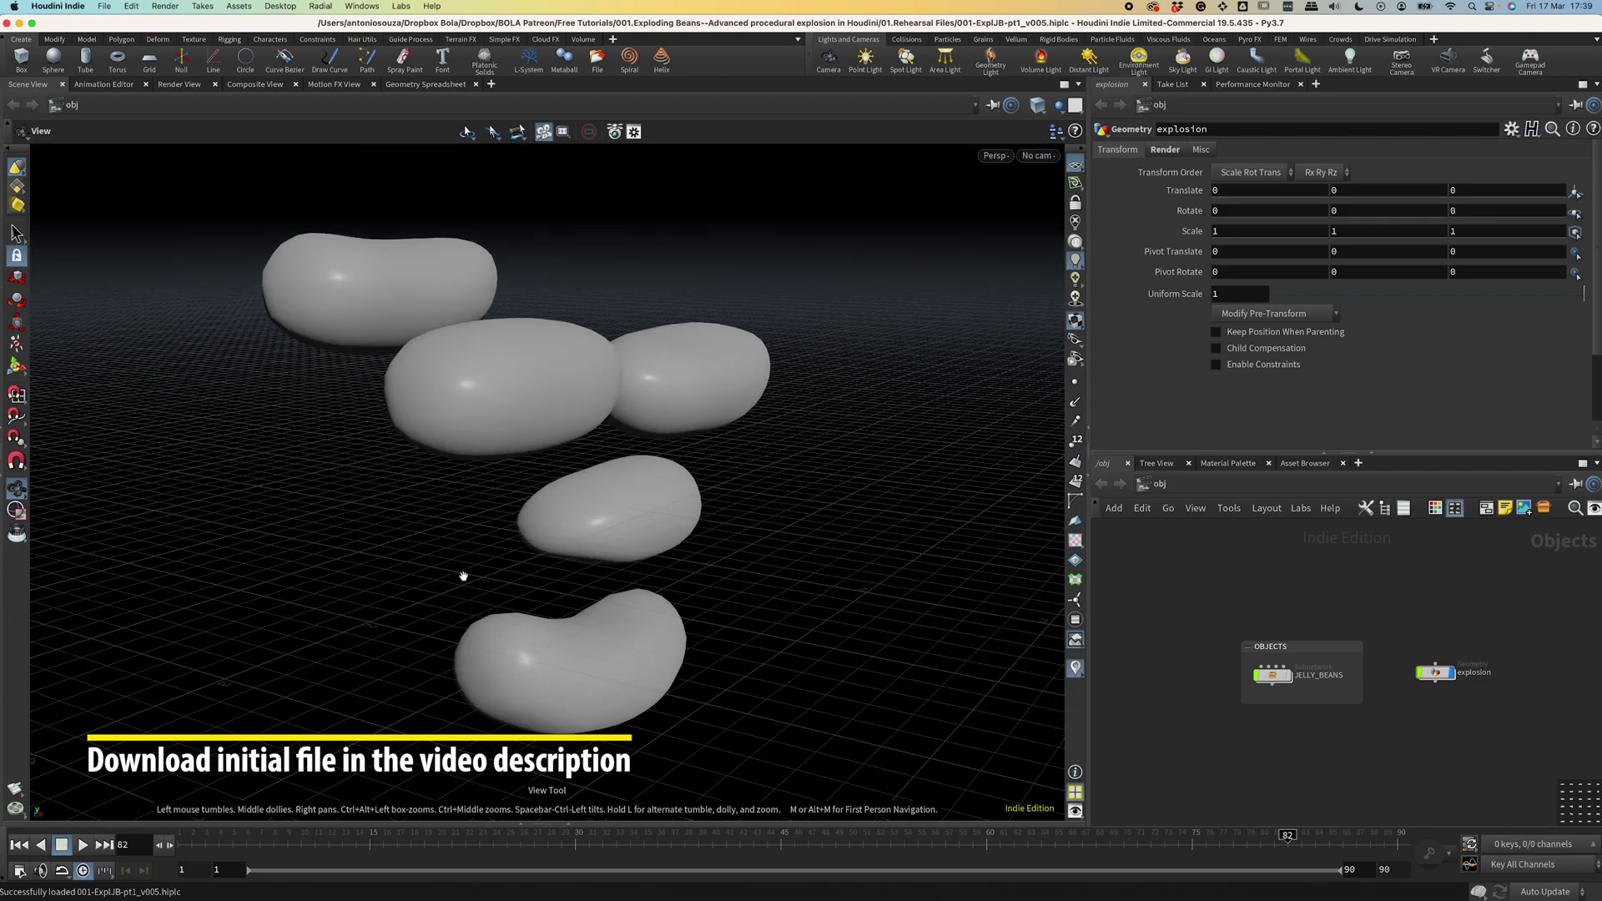
double_click(1434, 673)
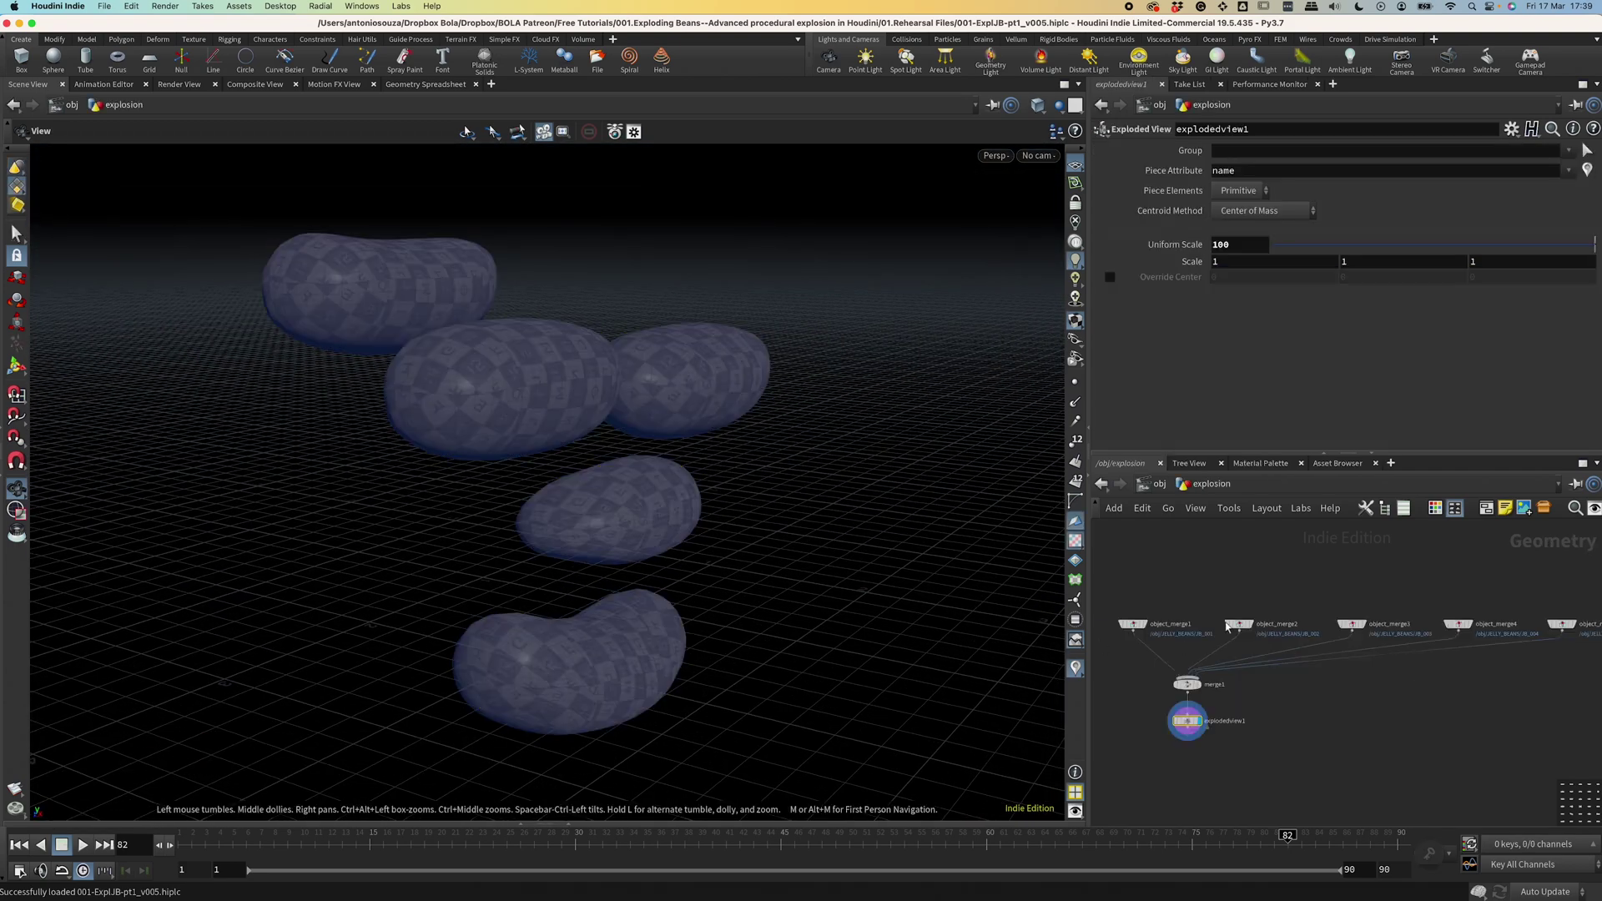
drag(1109, 558, 1585, 660)
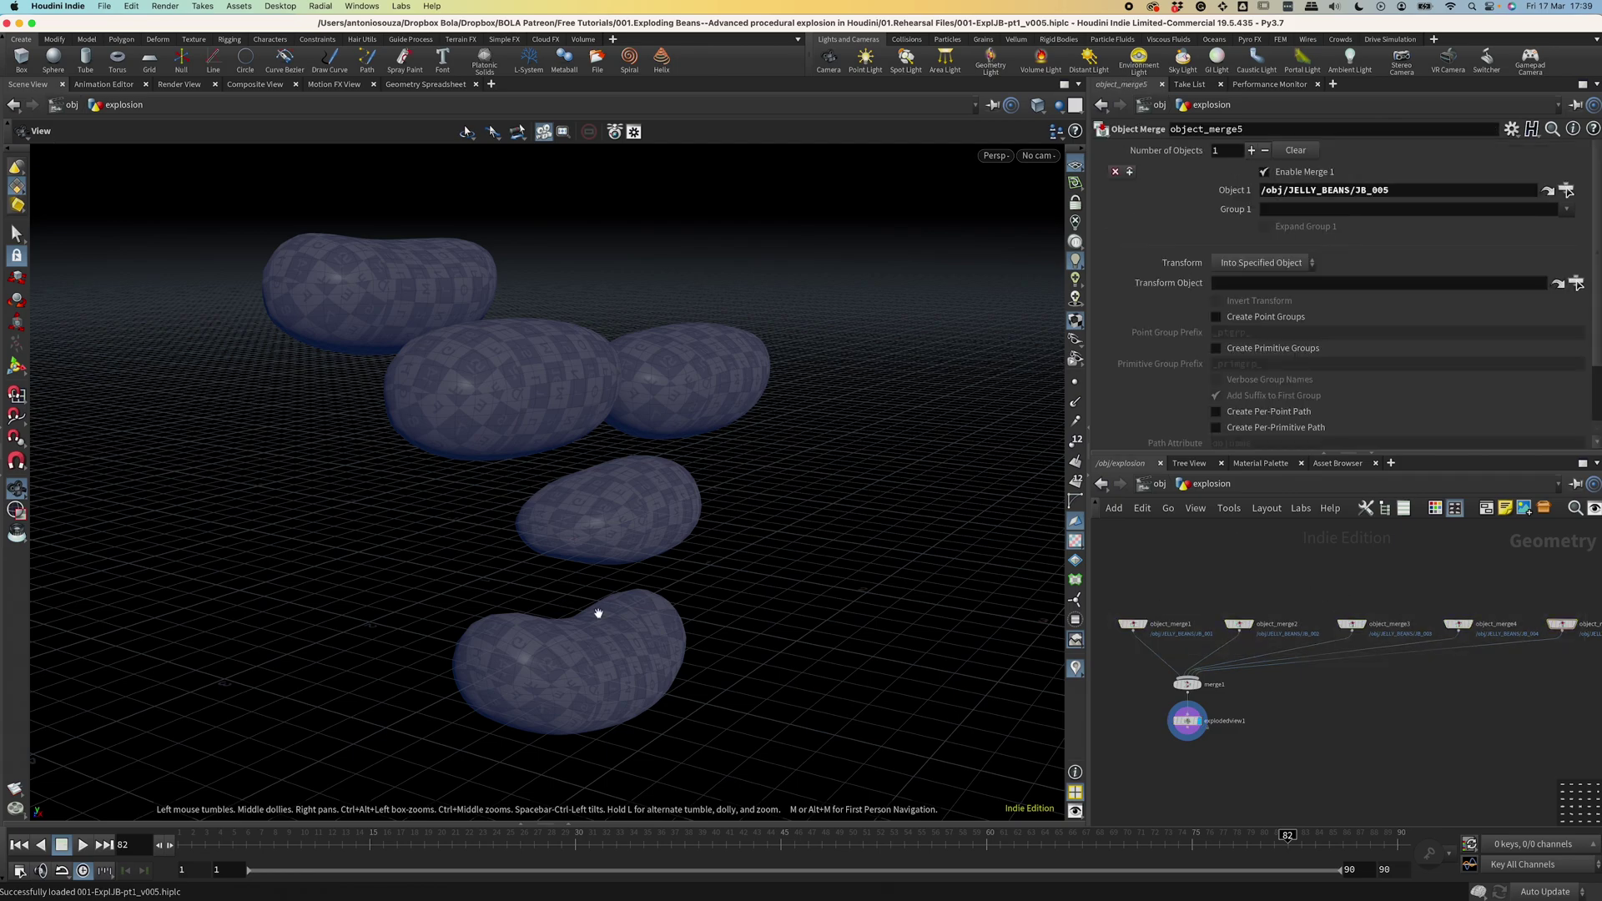
drag(598, 614, 551, 618)
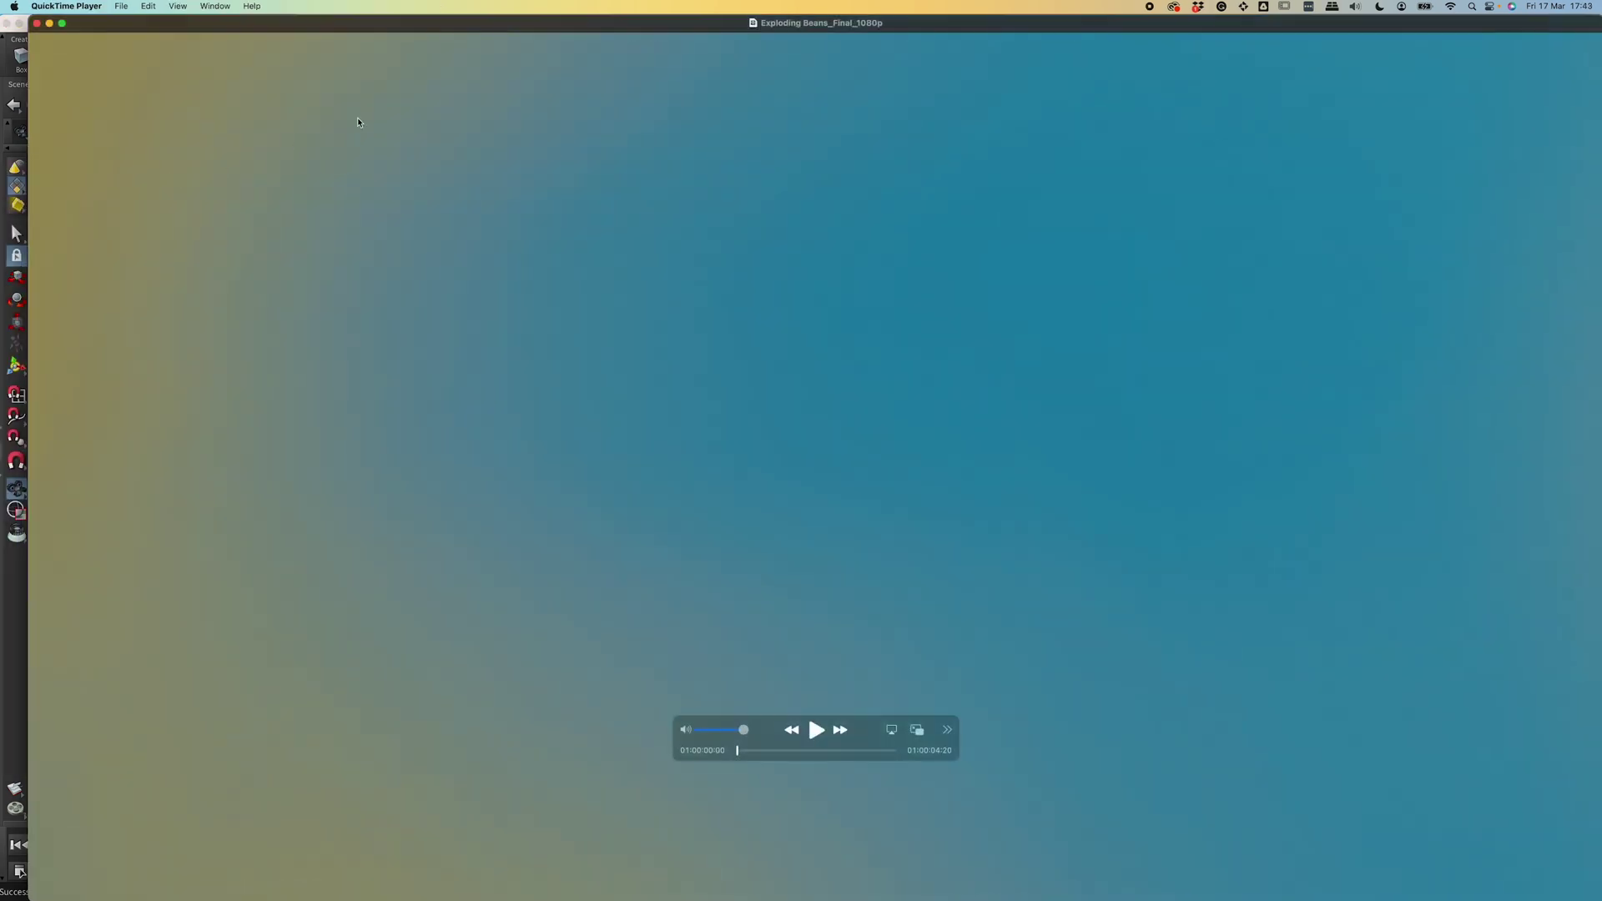
Play the Exploding Beans_Final_1080p movie full screen in QuickTime Player to review the explosion.
click(810, 732)
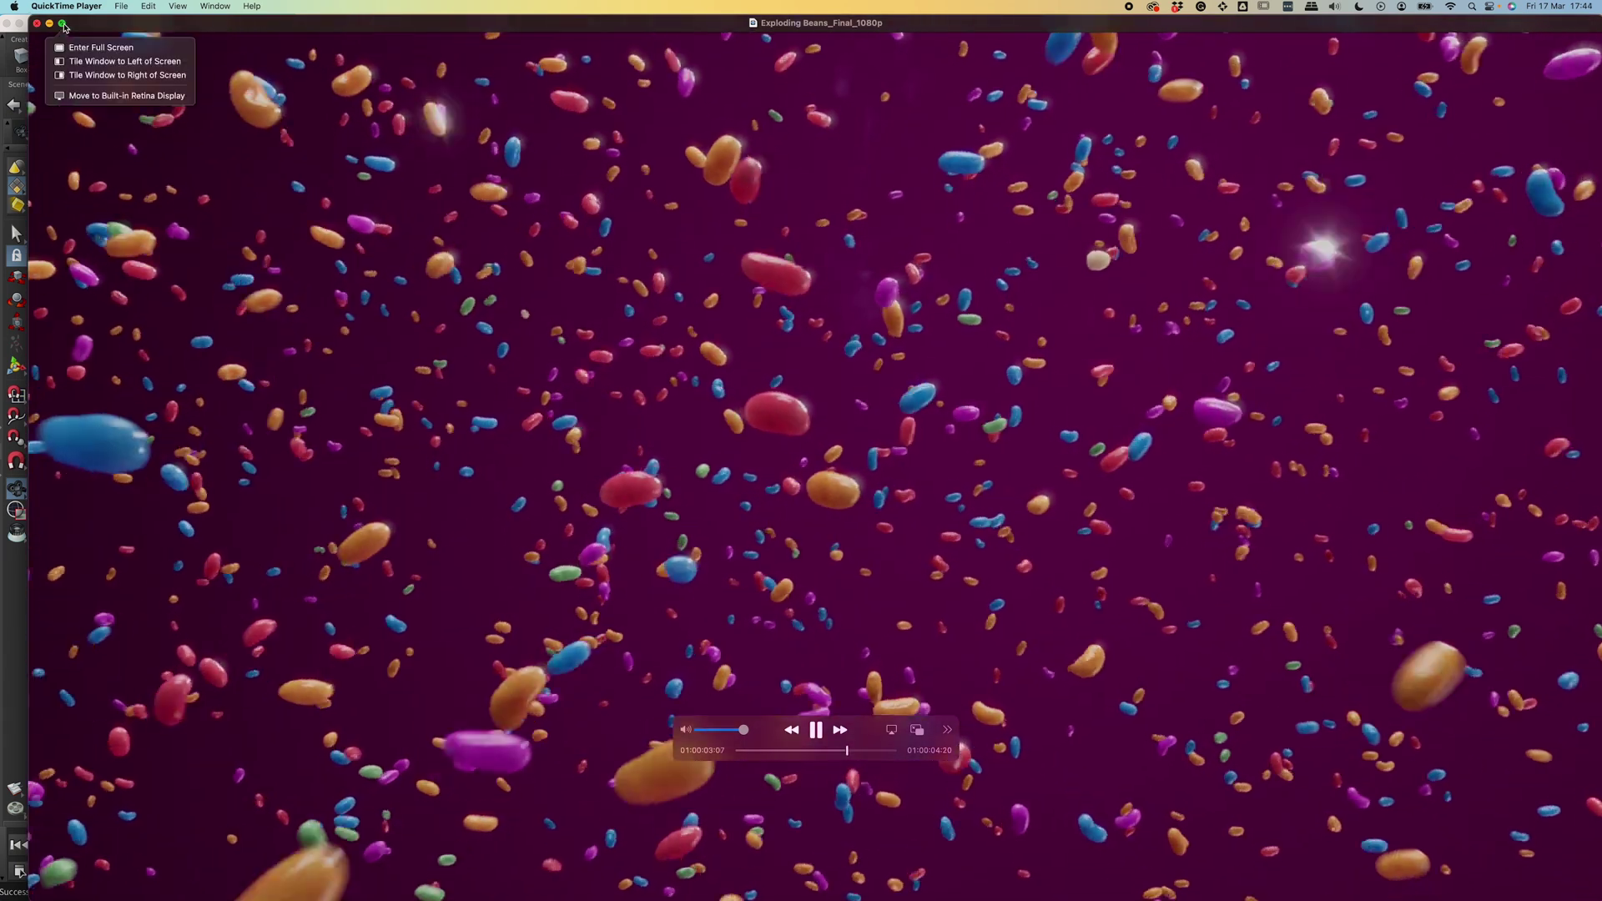
click(64, 26)
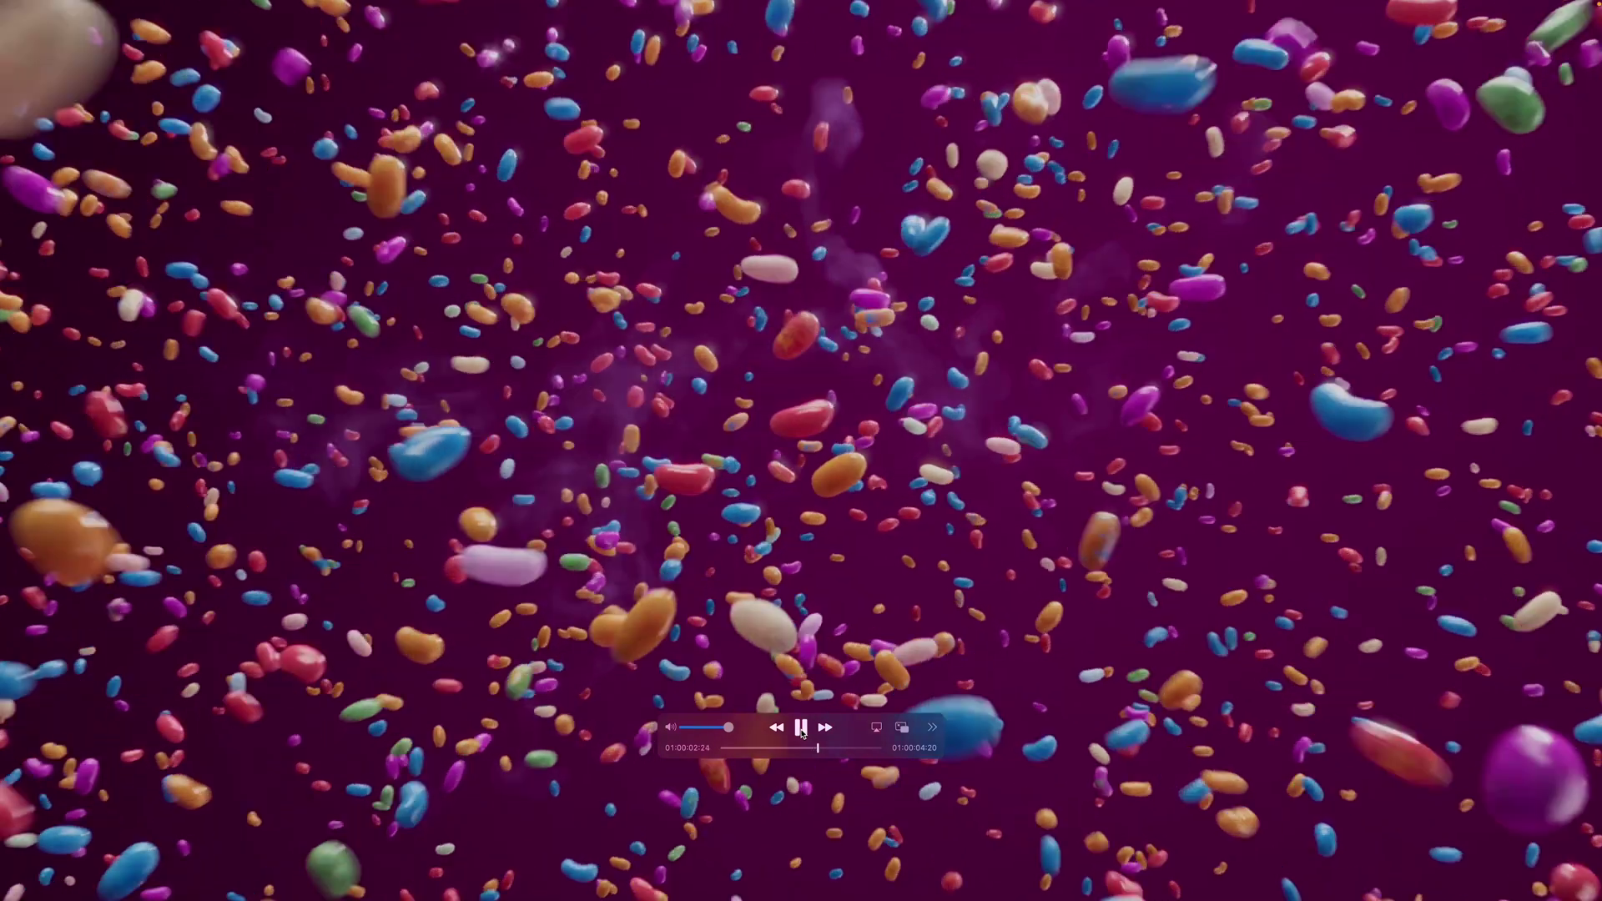
click(802, 734)
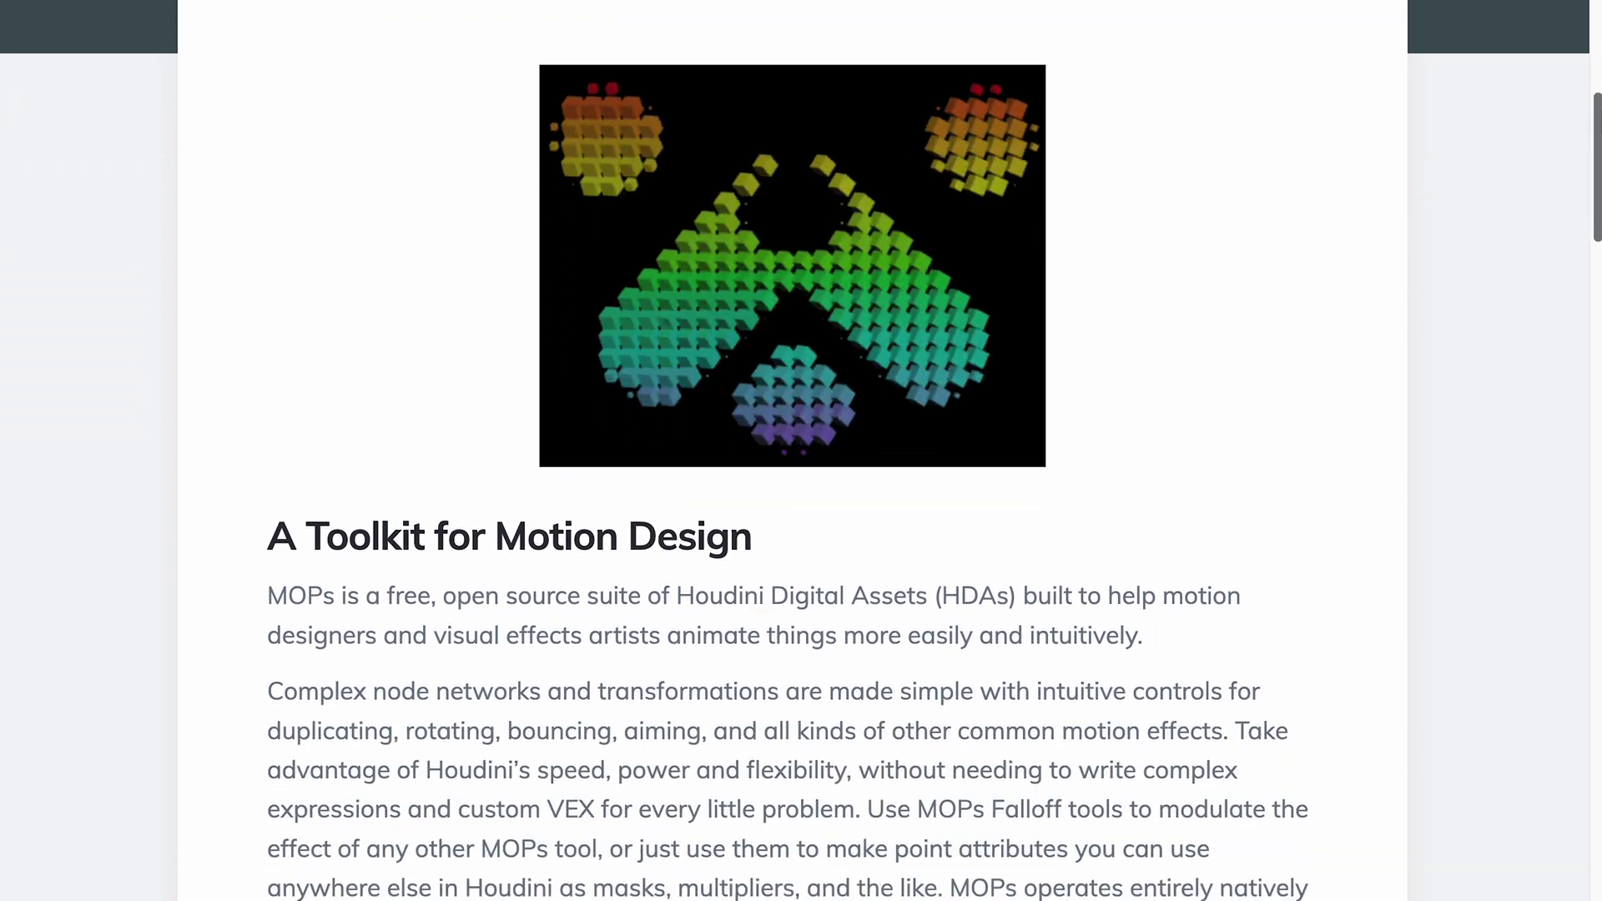
scroll(801, 450, down, 12)
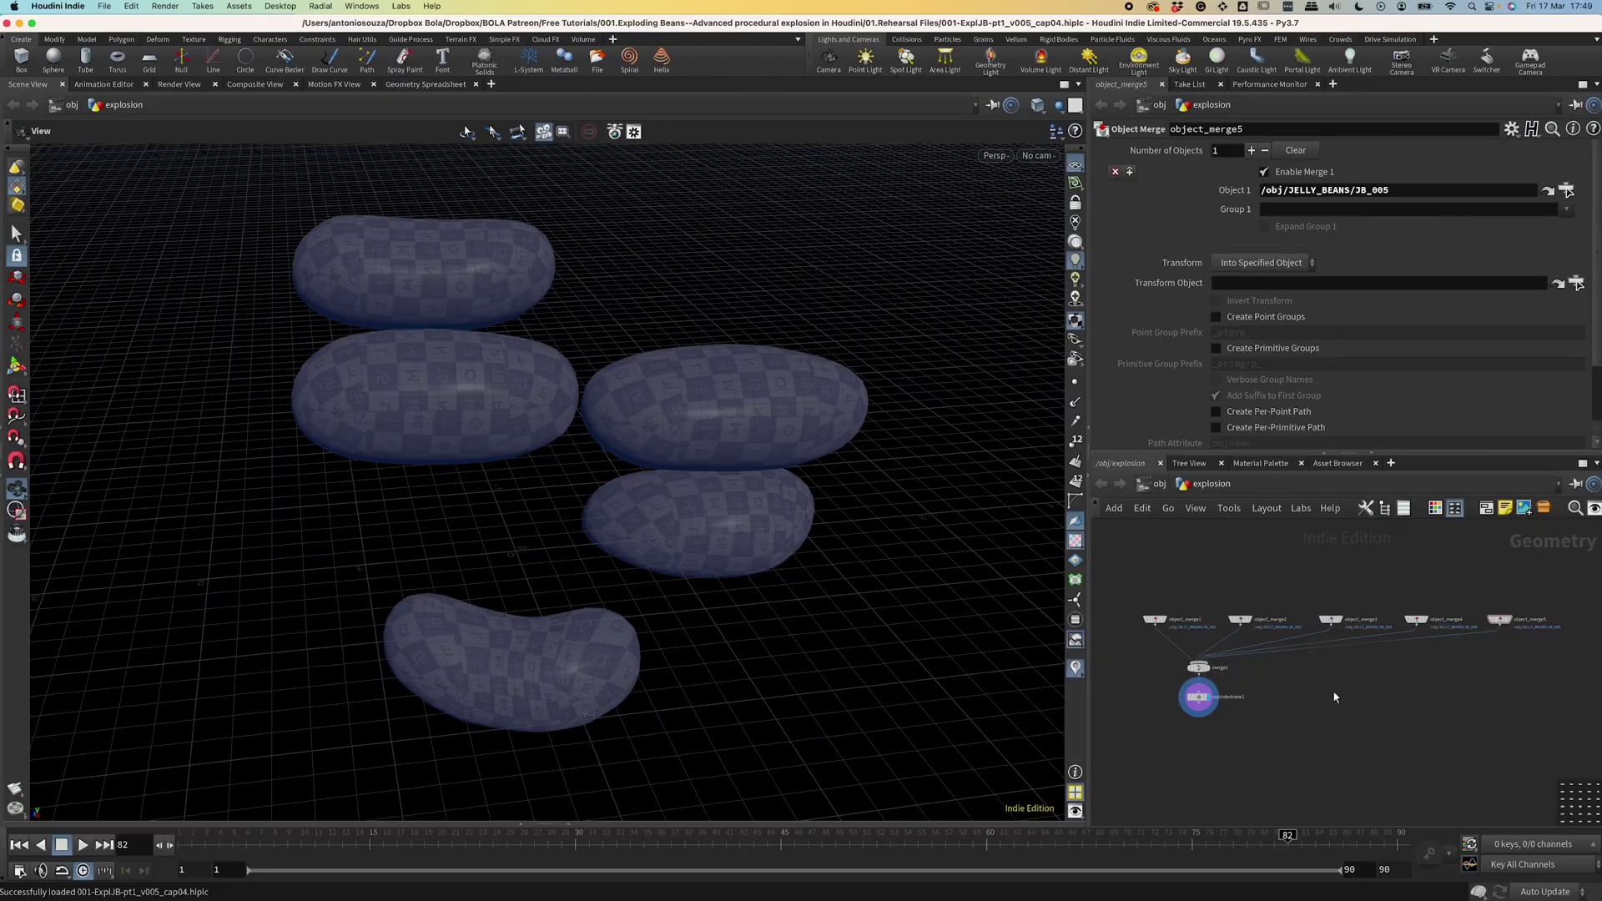
Add a MOPs Instancer node to the explosion network and connect all five object merge nodes to it.
key(Tab)
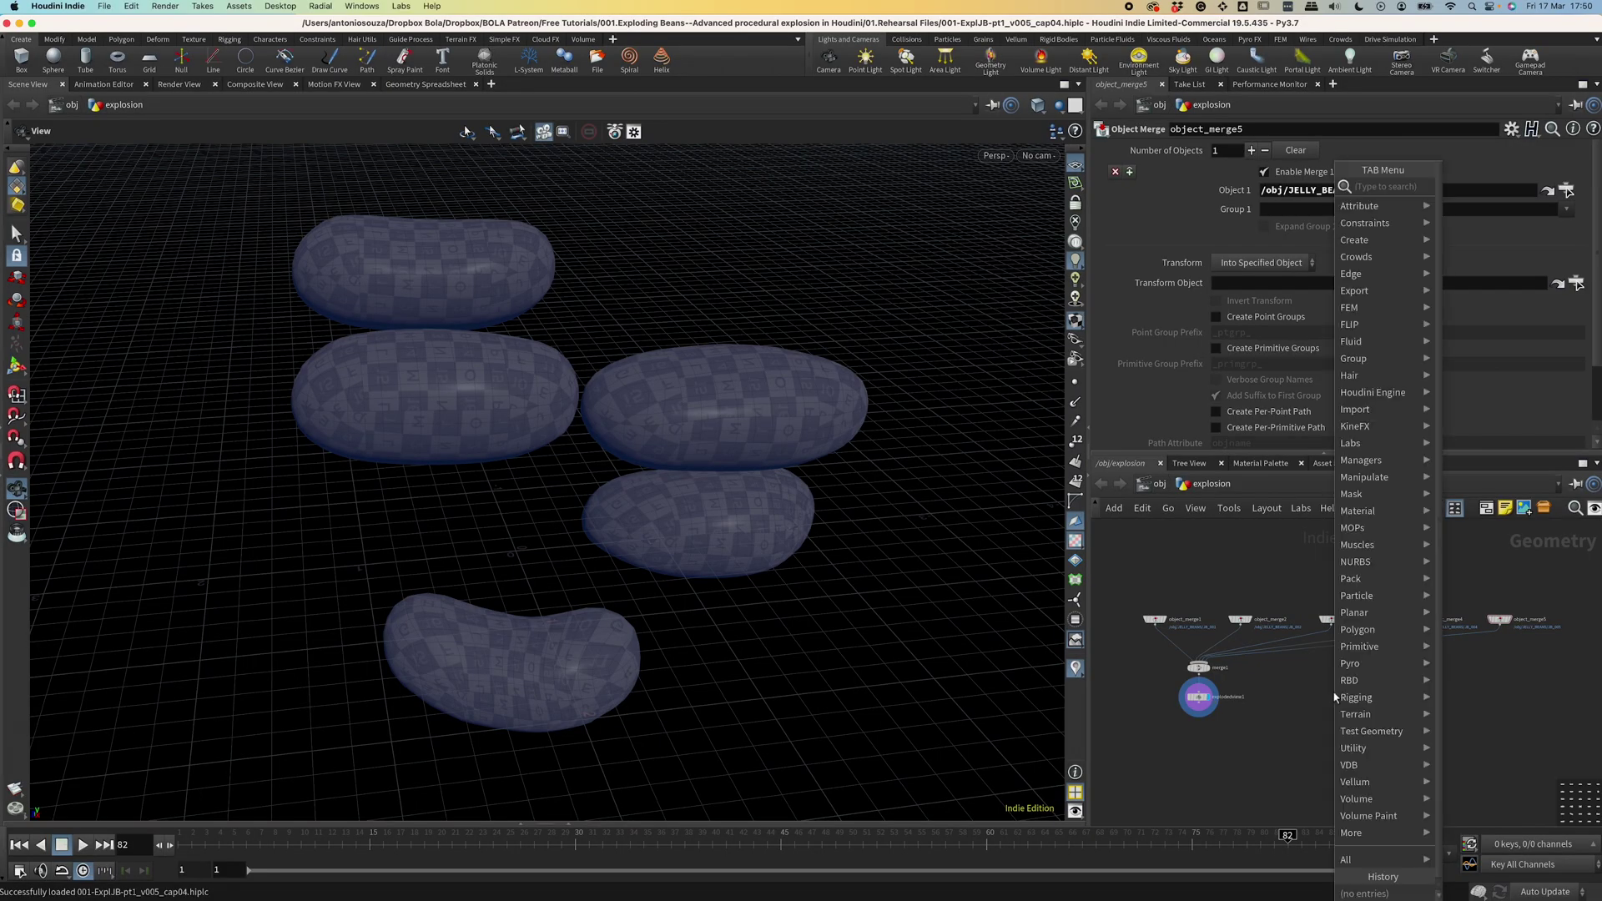
text(mops insta)
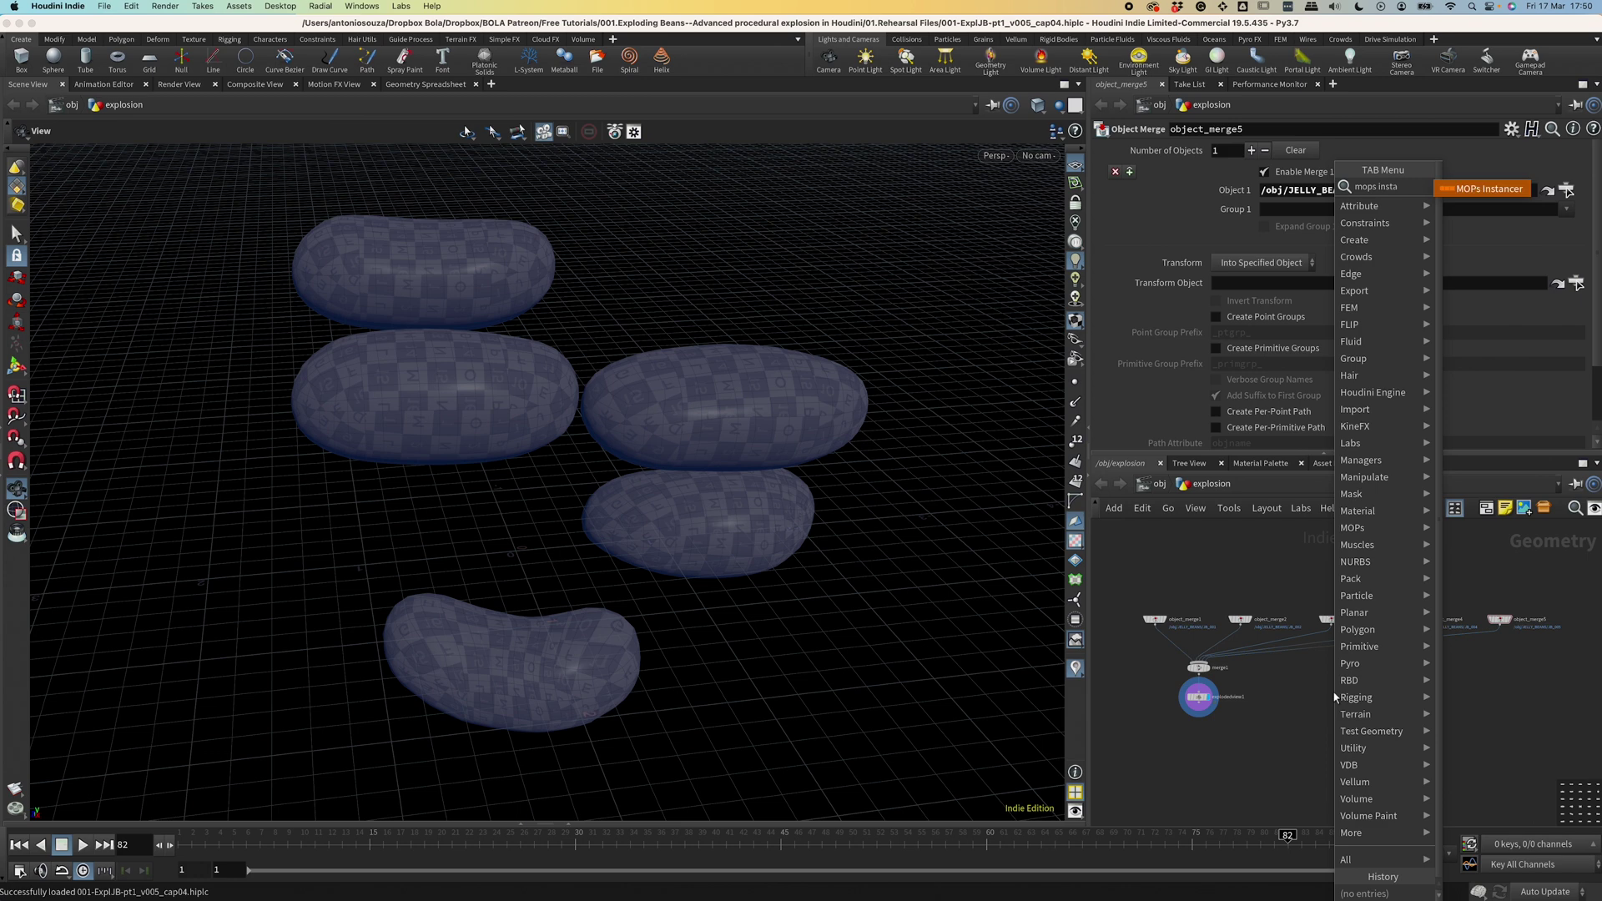
key(Return)
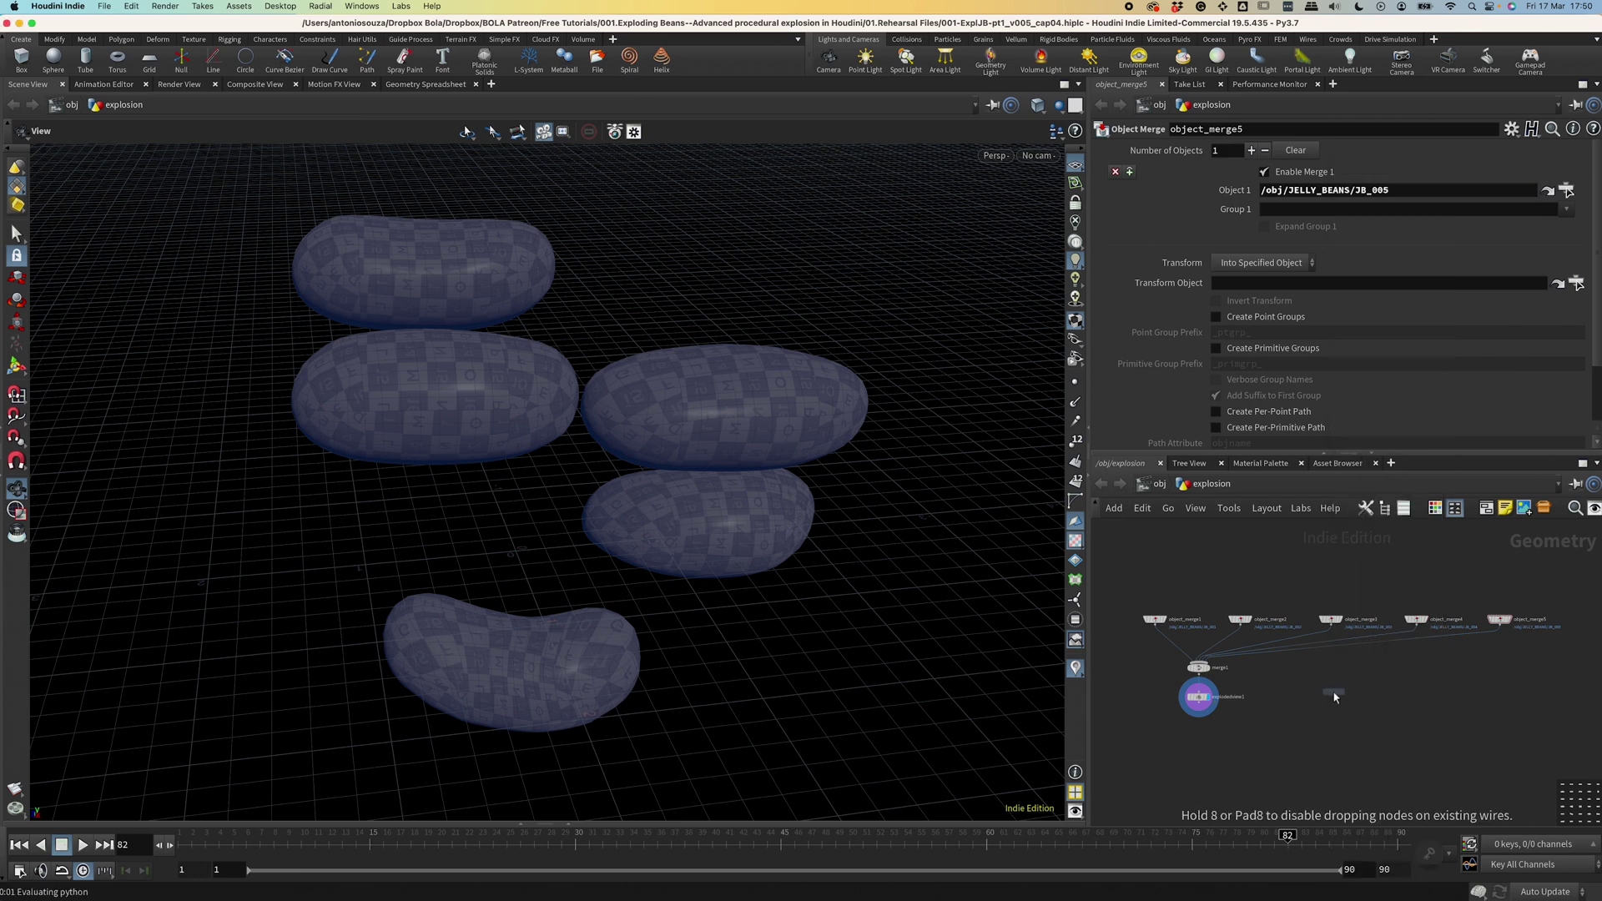
click(1350, 698)
drag(1539, 587, 1332, 687)
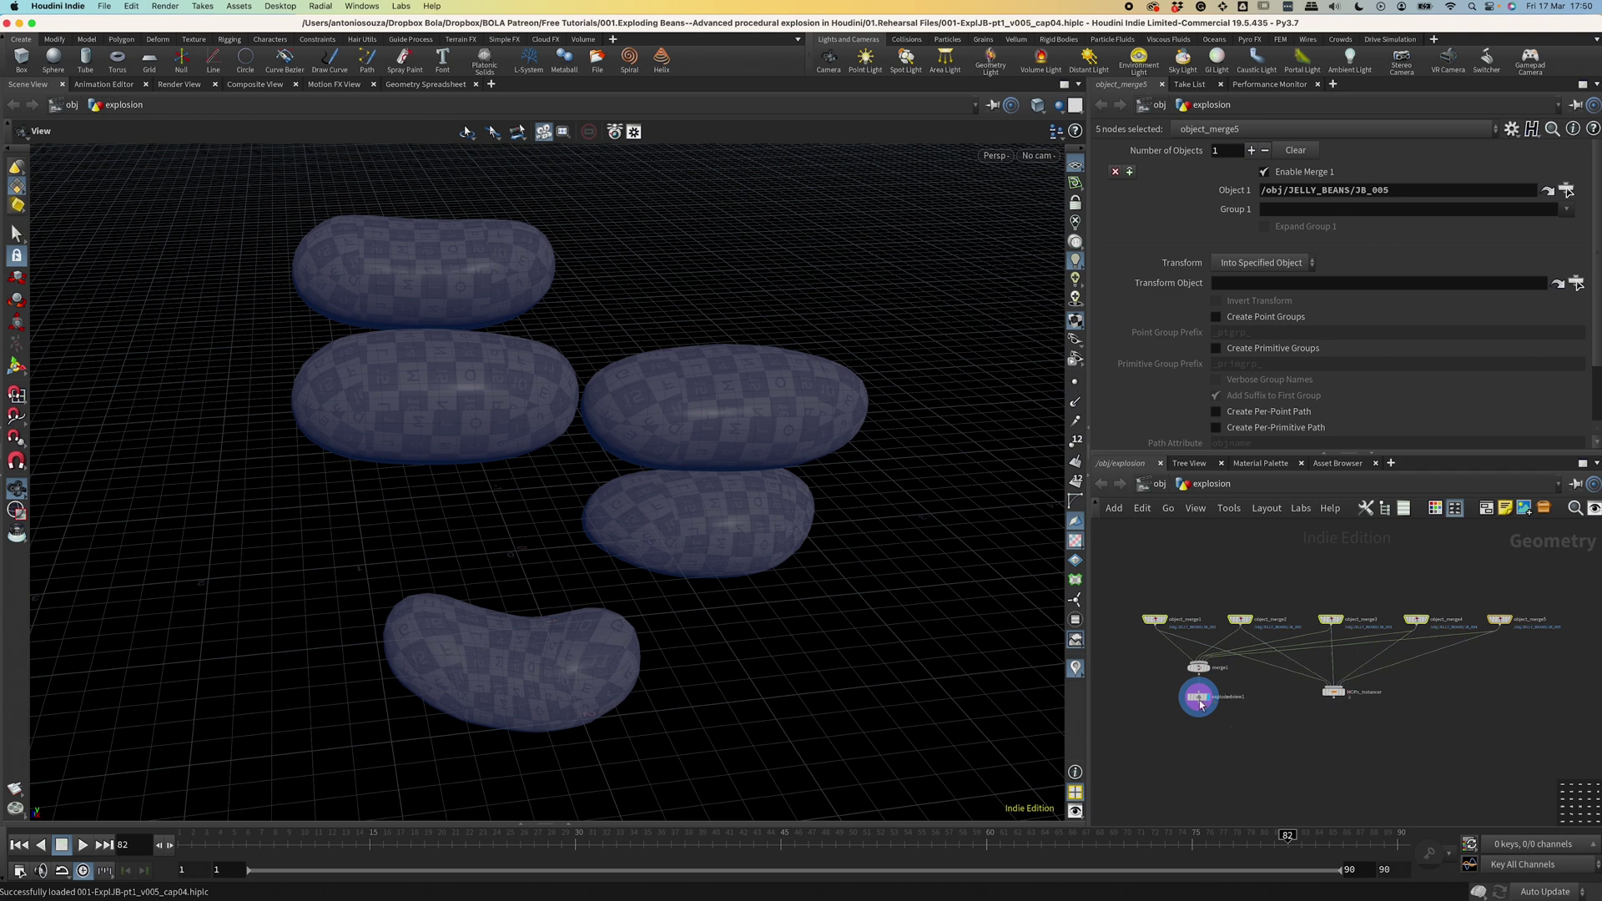
Delete the old merge and exploded view nodes and display the MOPs Instancer's output.
drag(1199, 700, 1160, 653)
key(Delete)
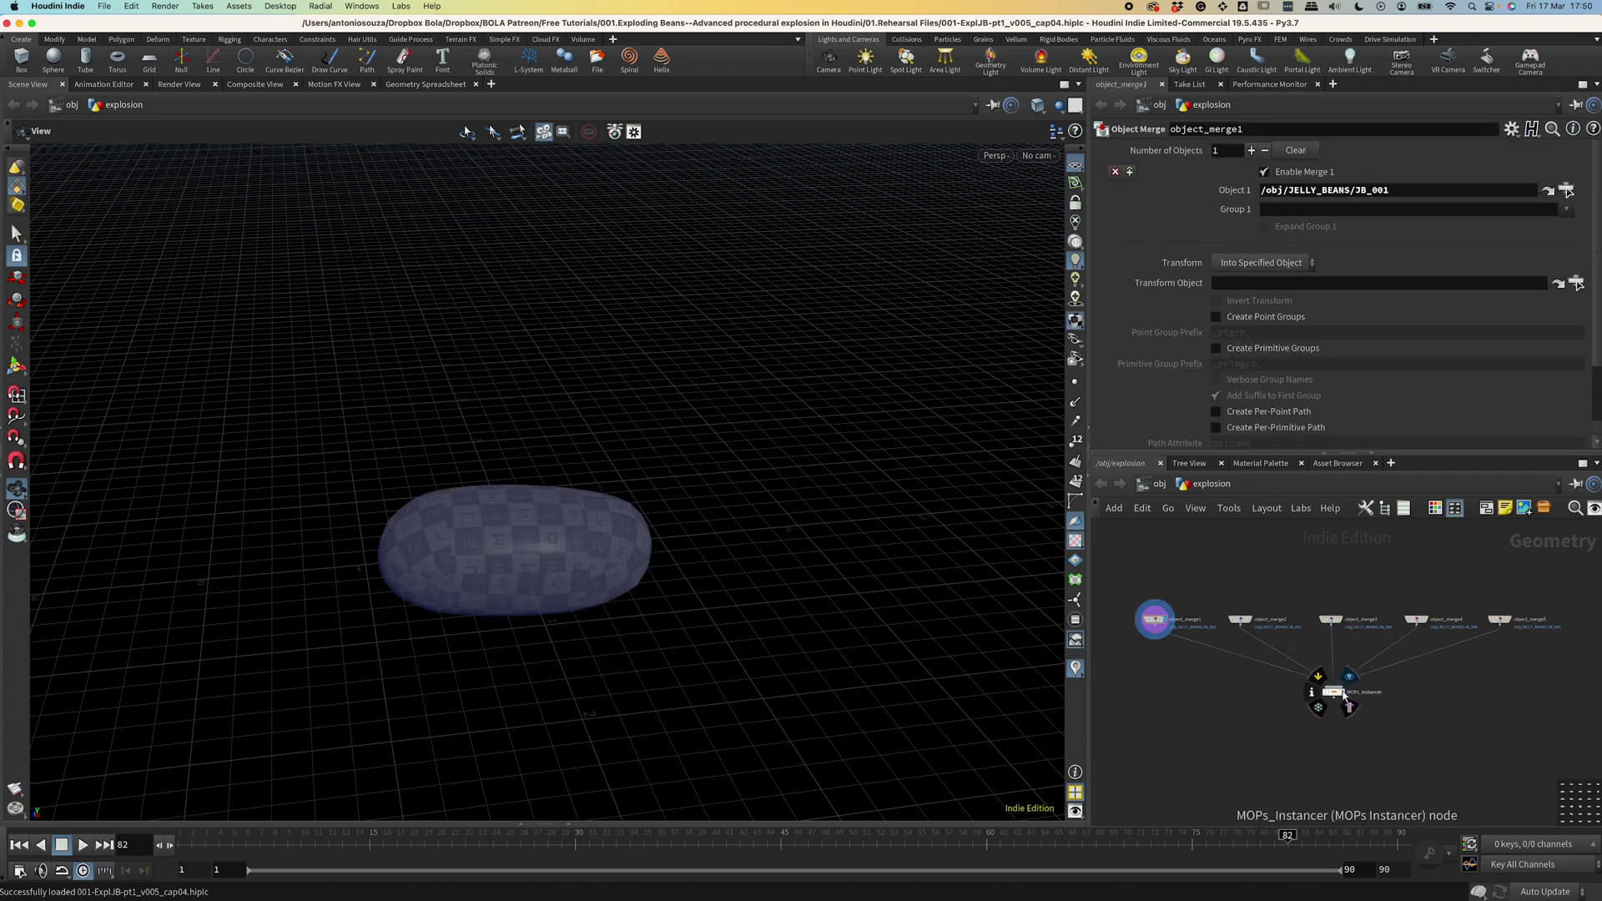
click(1335, 693)
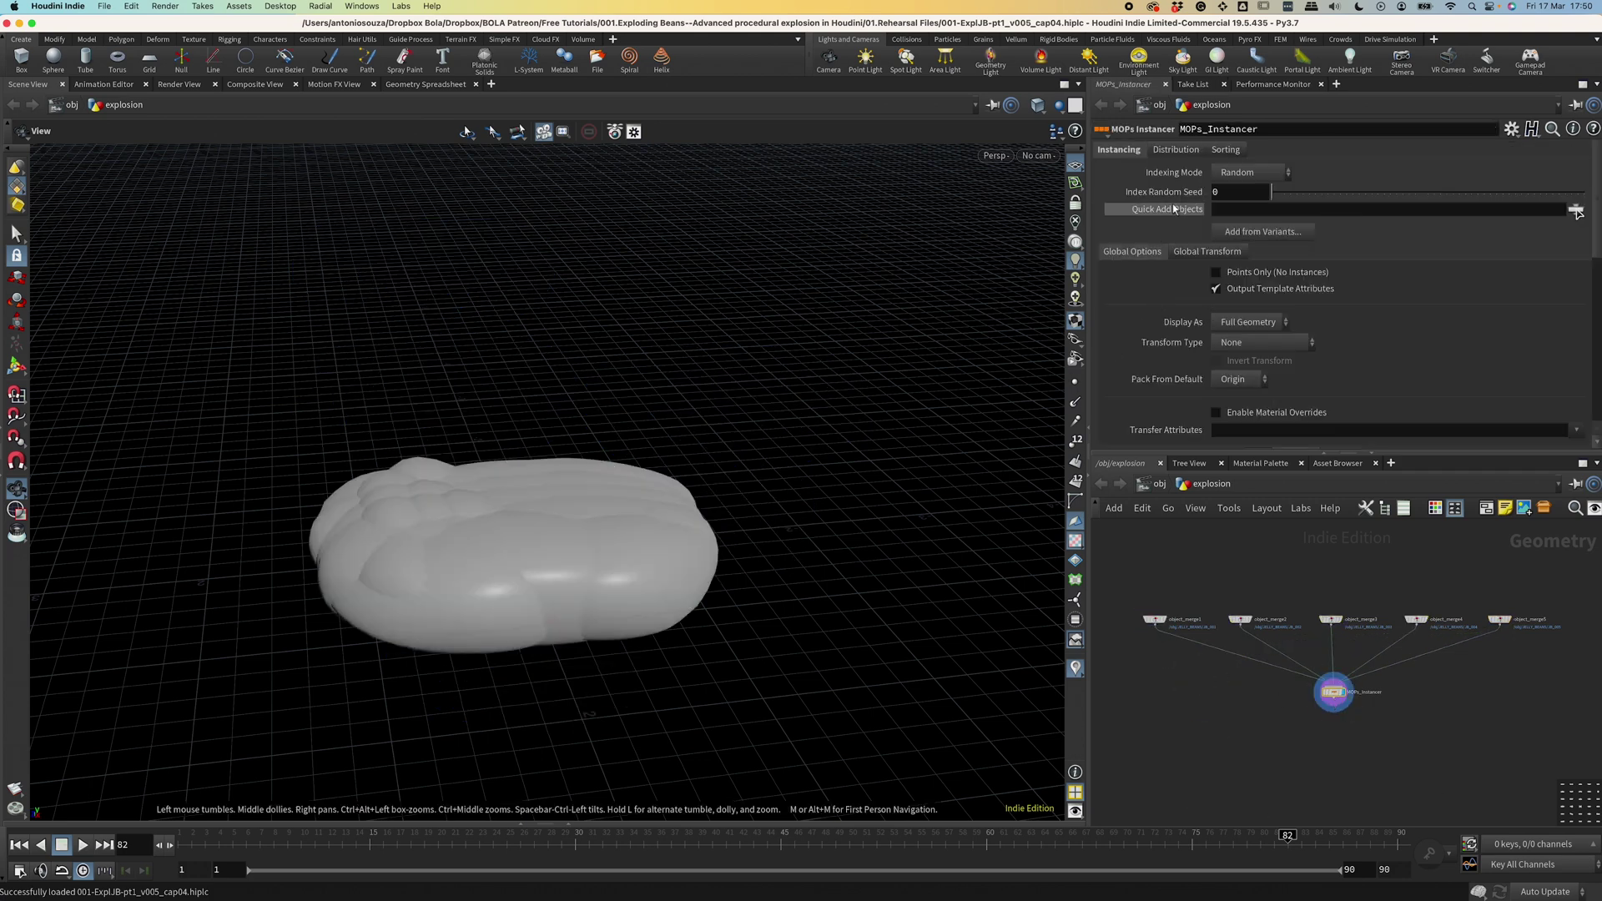
Set the MOPs Instancer's grid distribution to Fixed Number with a distance of 2 in X and Z.
click(1178, 150)
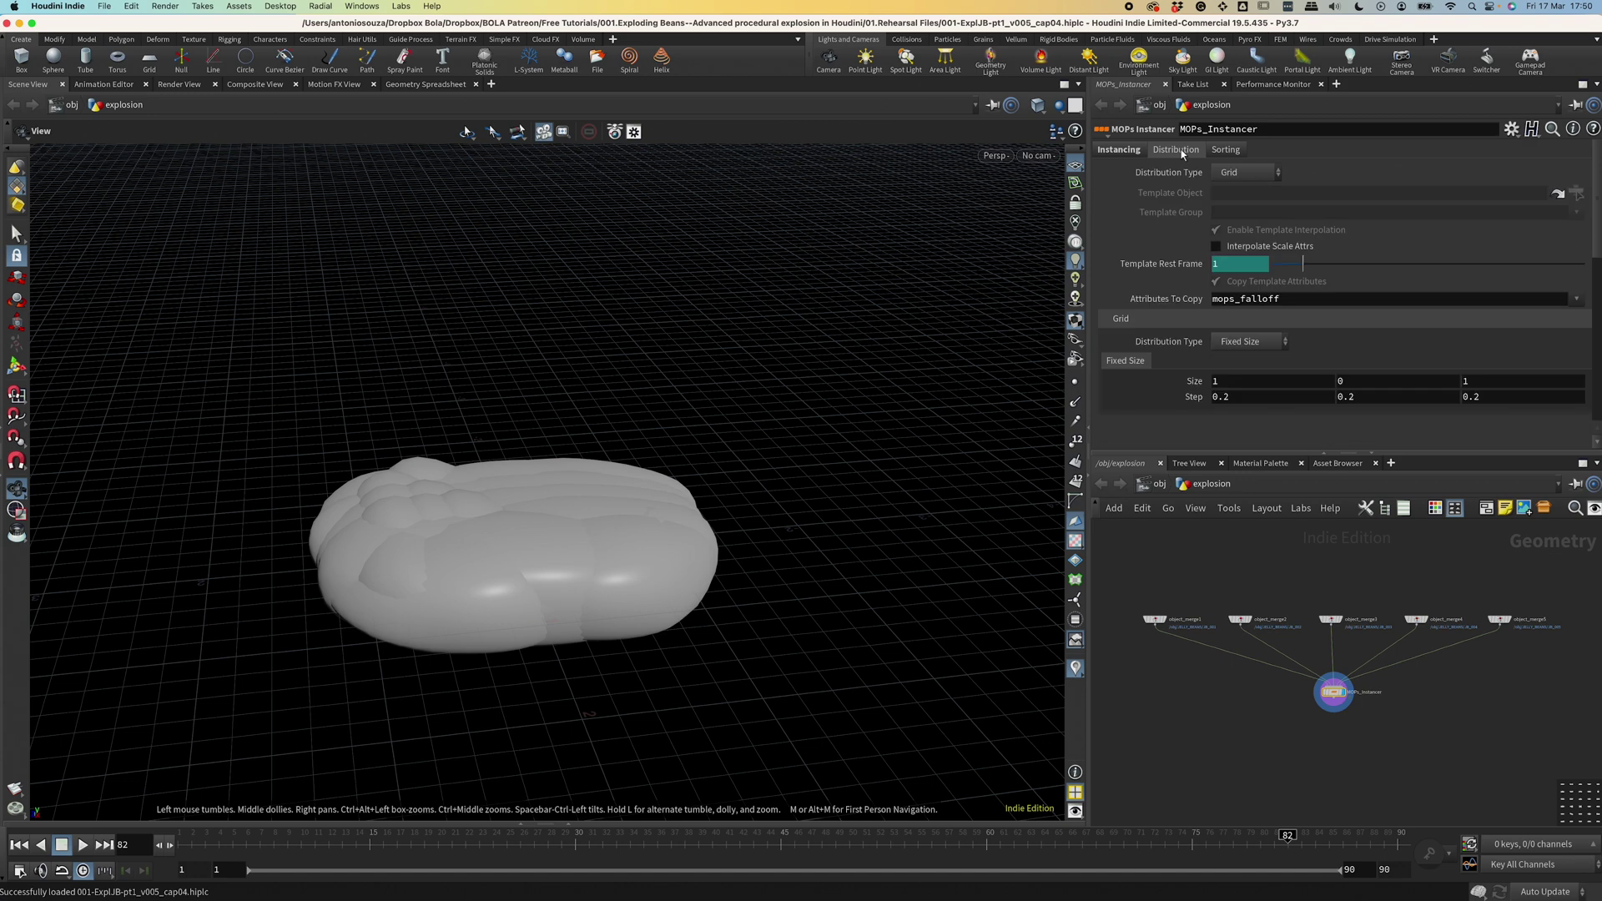
click(1247, 350)
click(1240, 369)
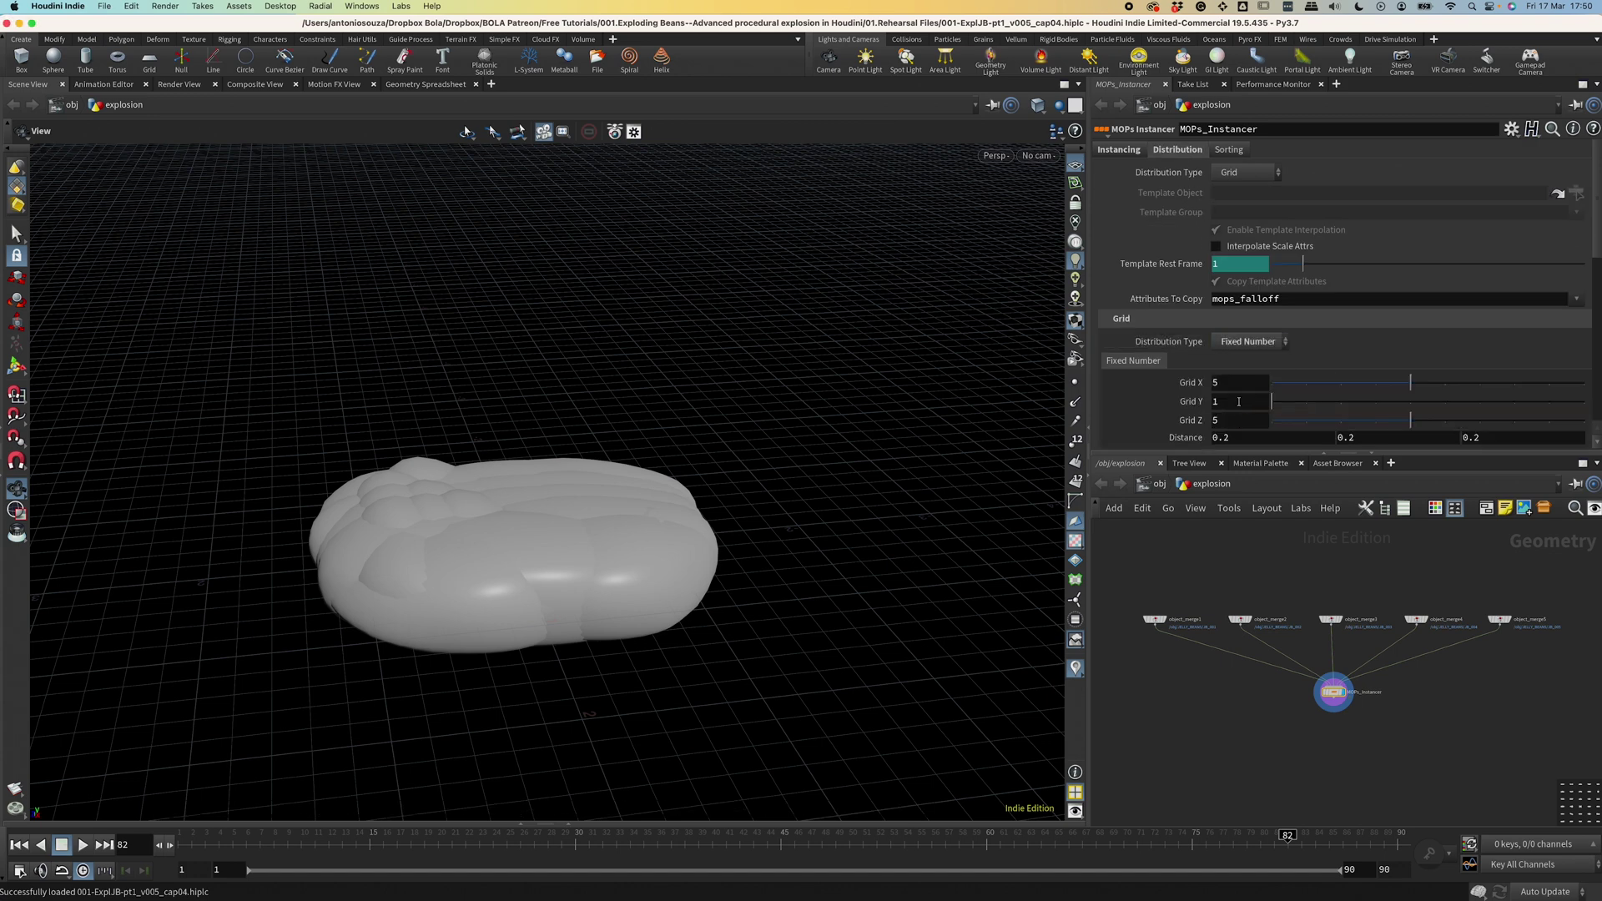
scroll(1240, 440, down, 2)
click(1223, 401)
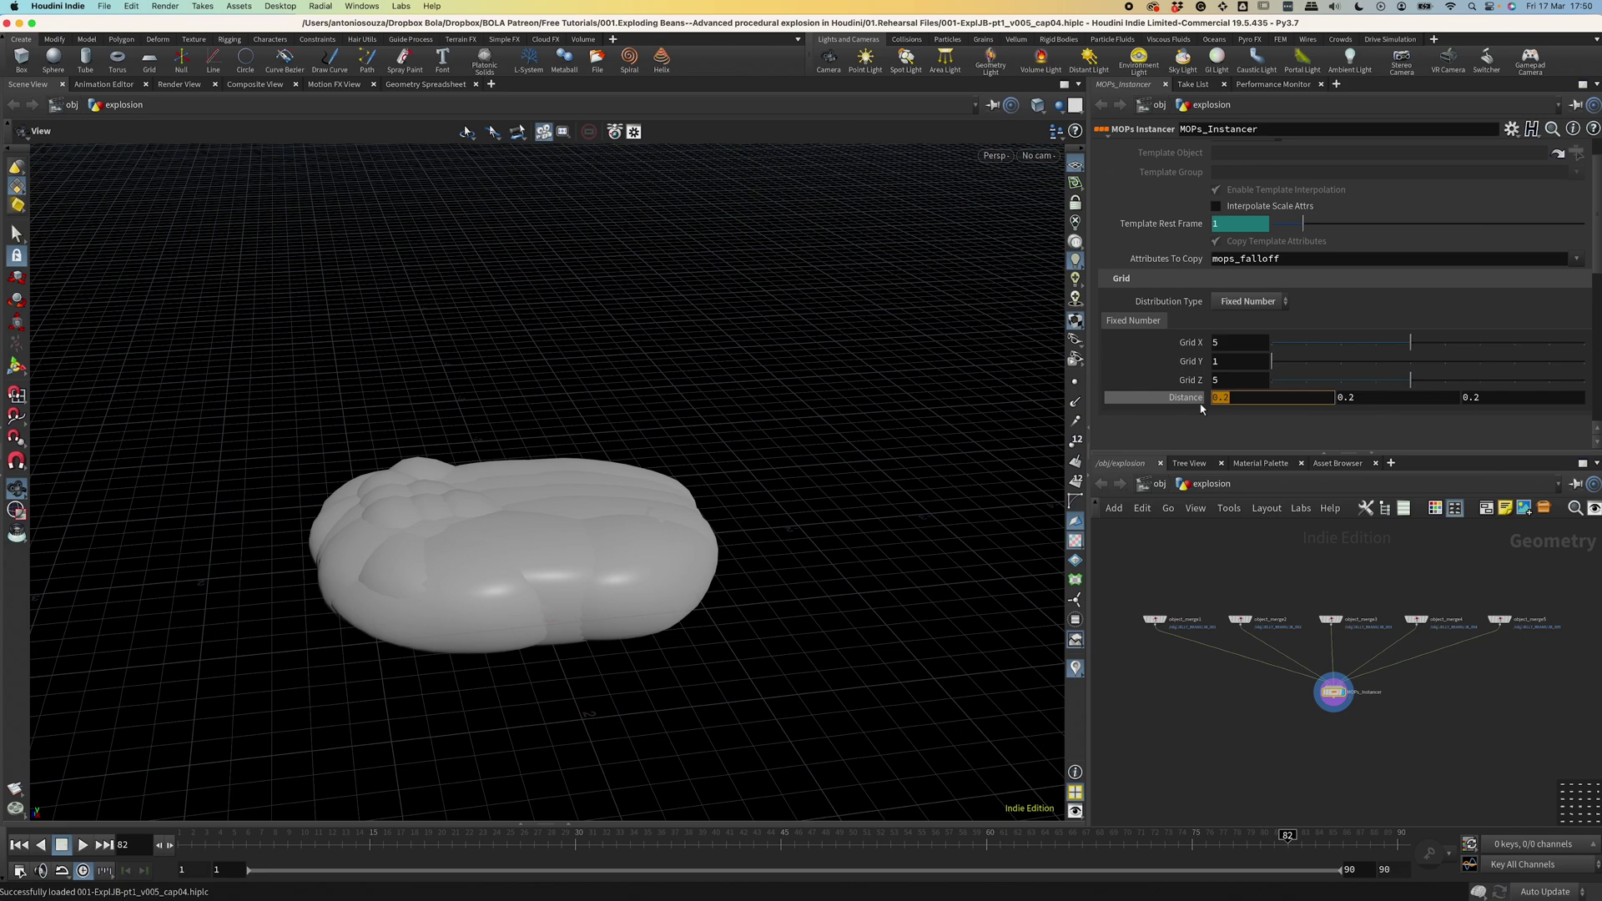
text(2)
drag(1479, 396, 1464, 402)
text(2)
key(Return)
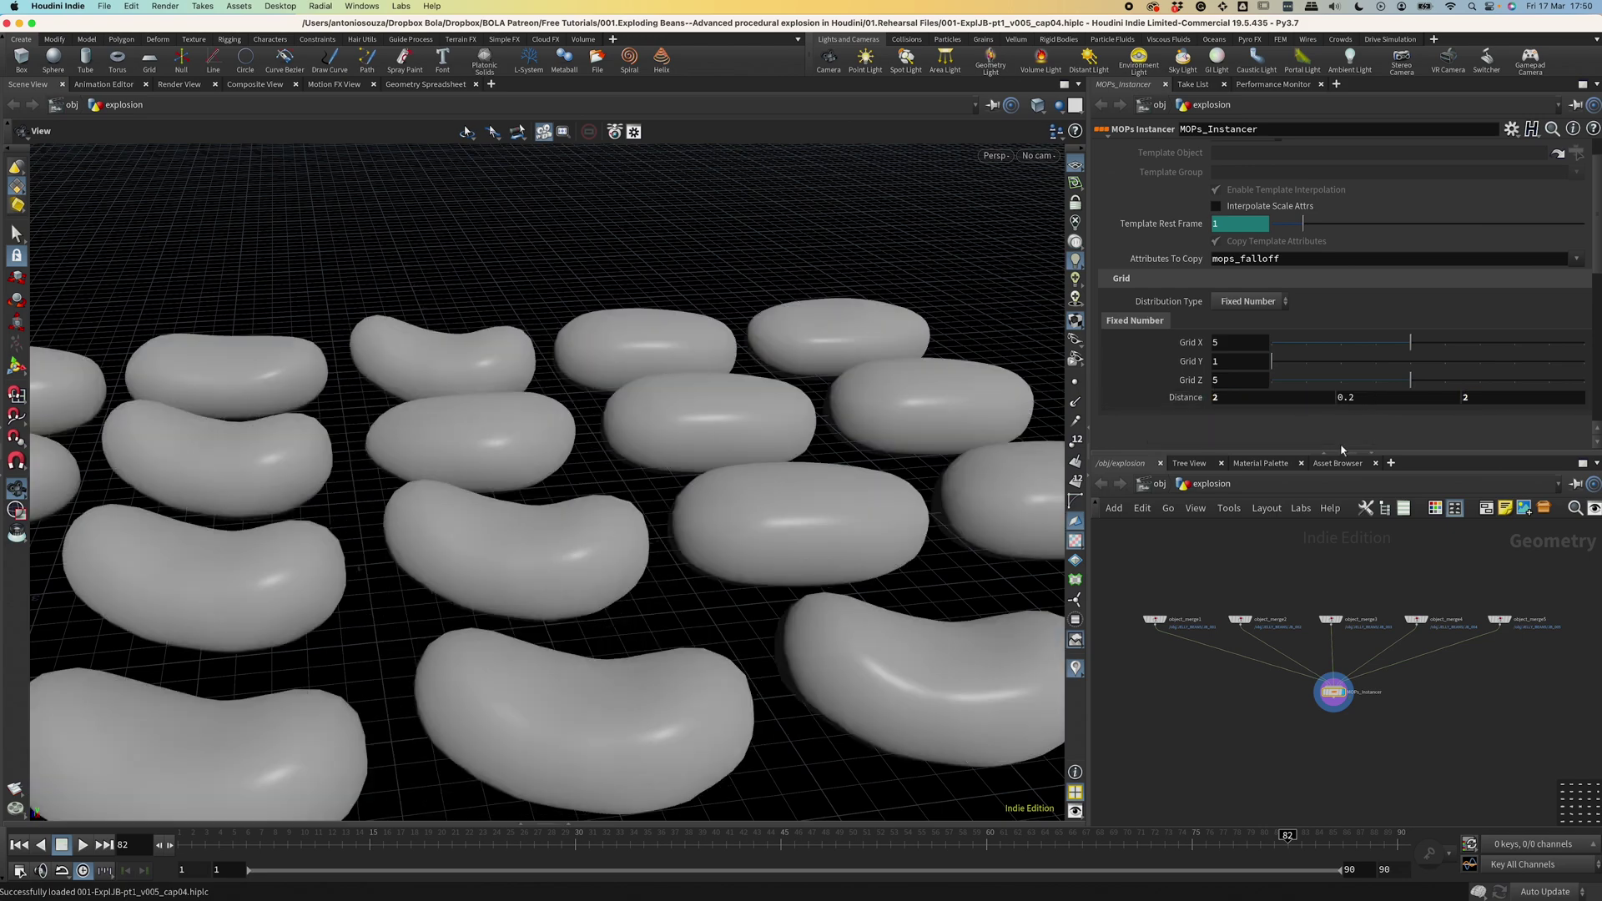
key(space+h)
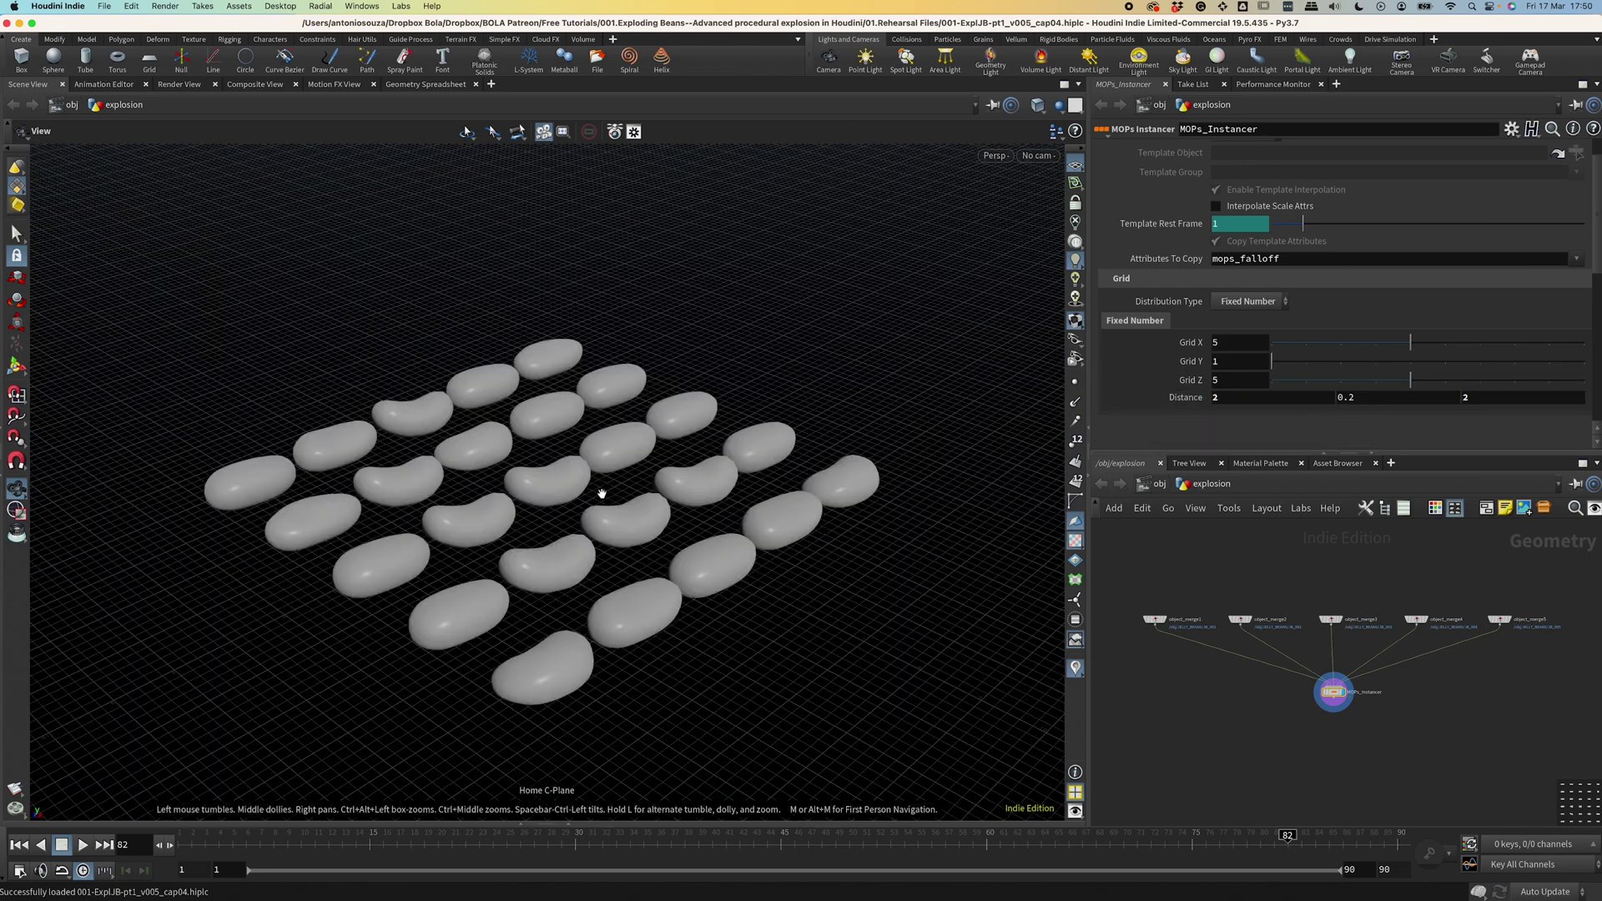
Check the MOPs Instancer's node information, and save an incremented version of the scene file.
click(1310, 694)
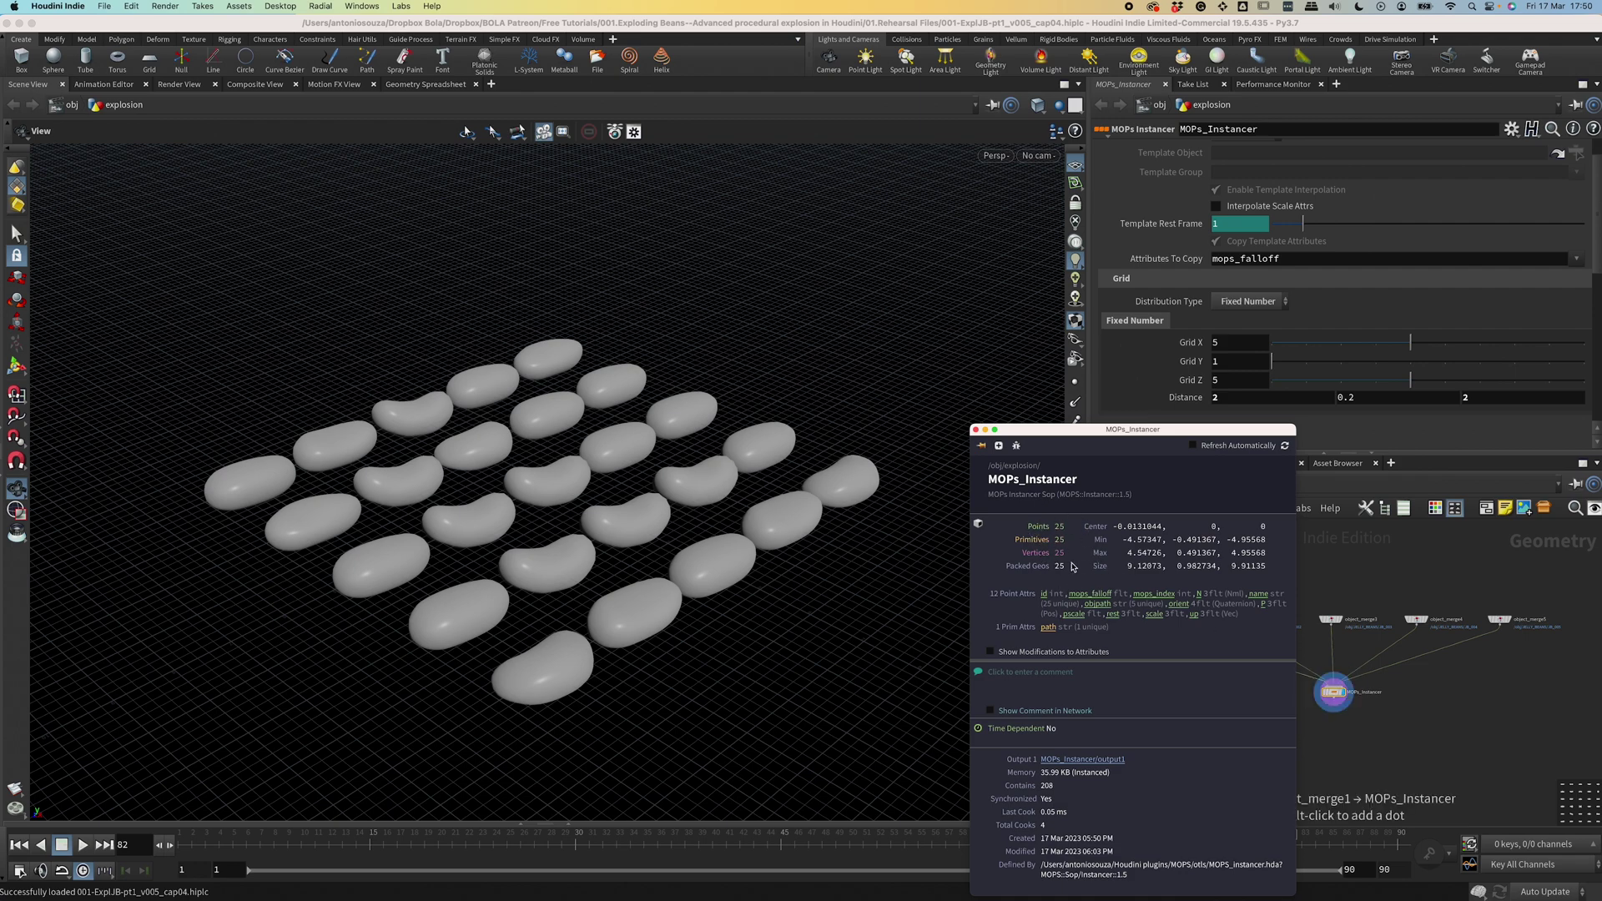
key(alt+shift+s)
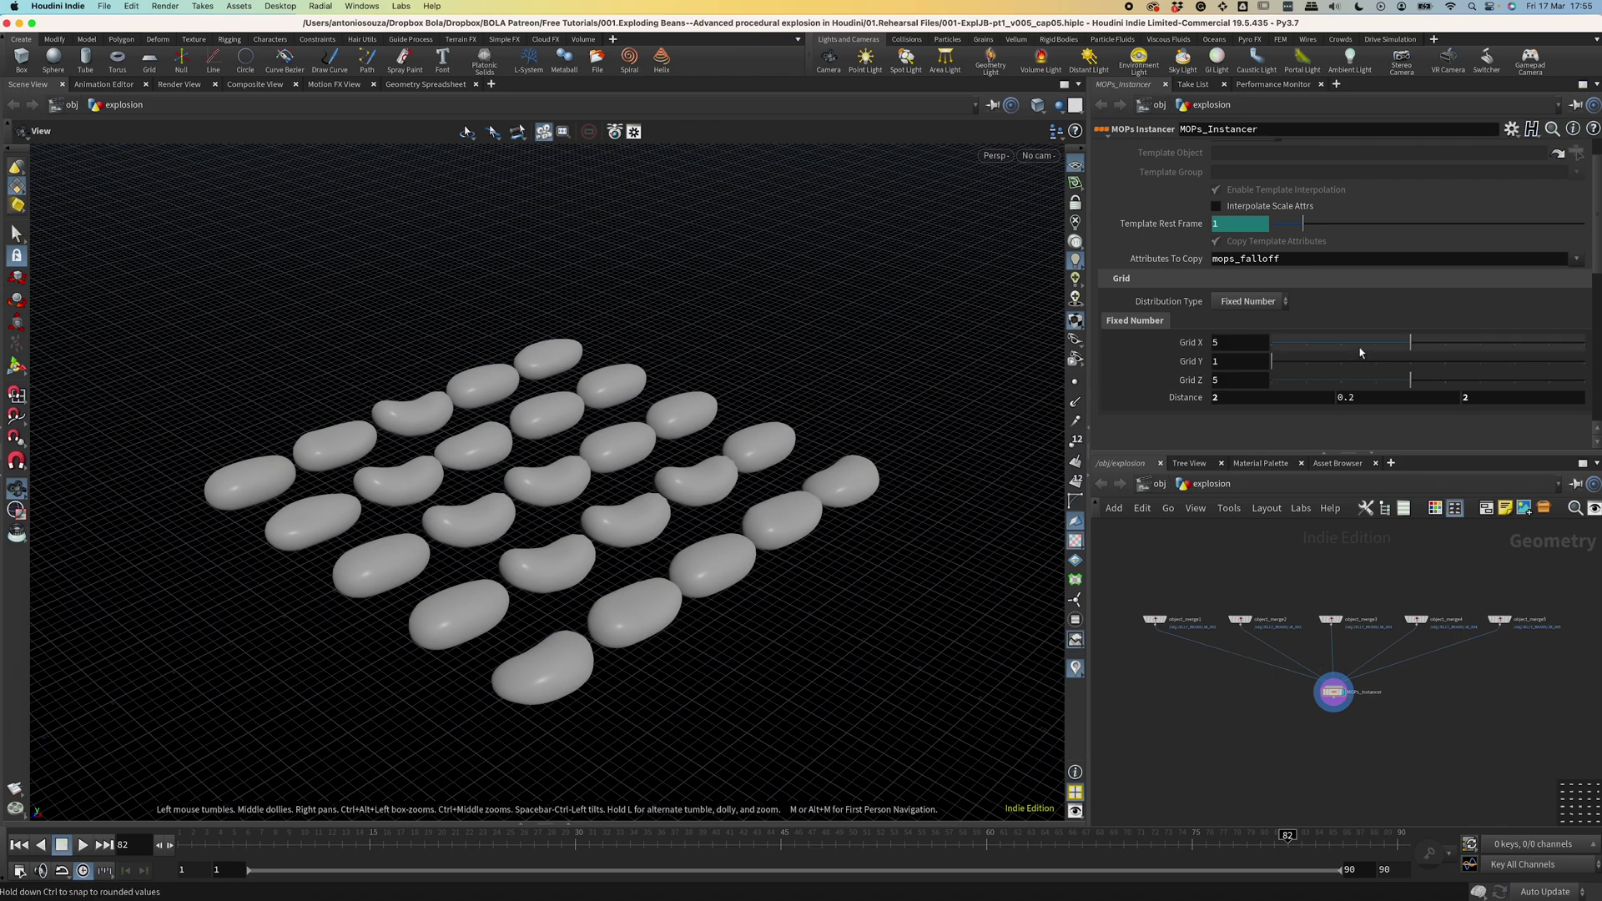
Switch the MOPs Instancer's distribution type to Mesh and assign object_merge1 as its template object.
scroll(1268, 192, up, 2)
click(1233, 173)
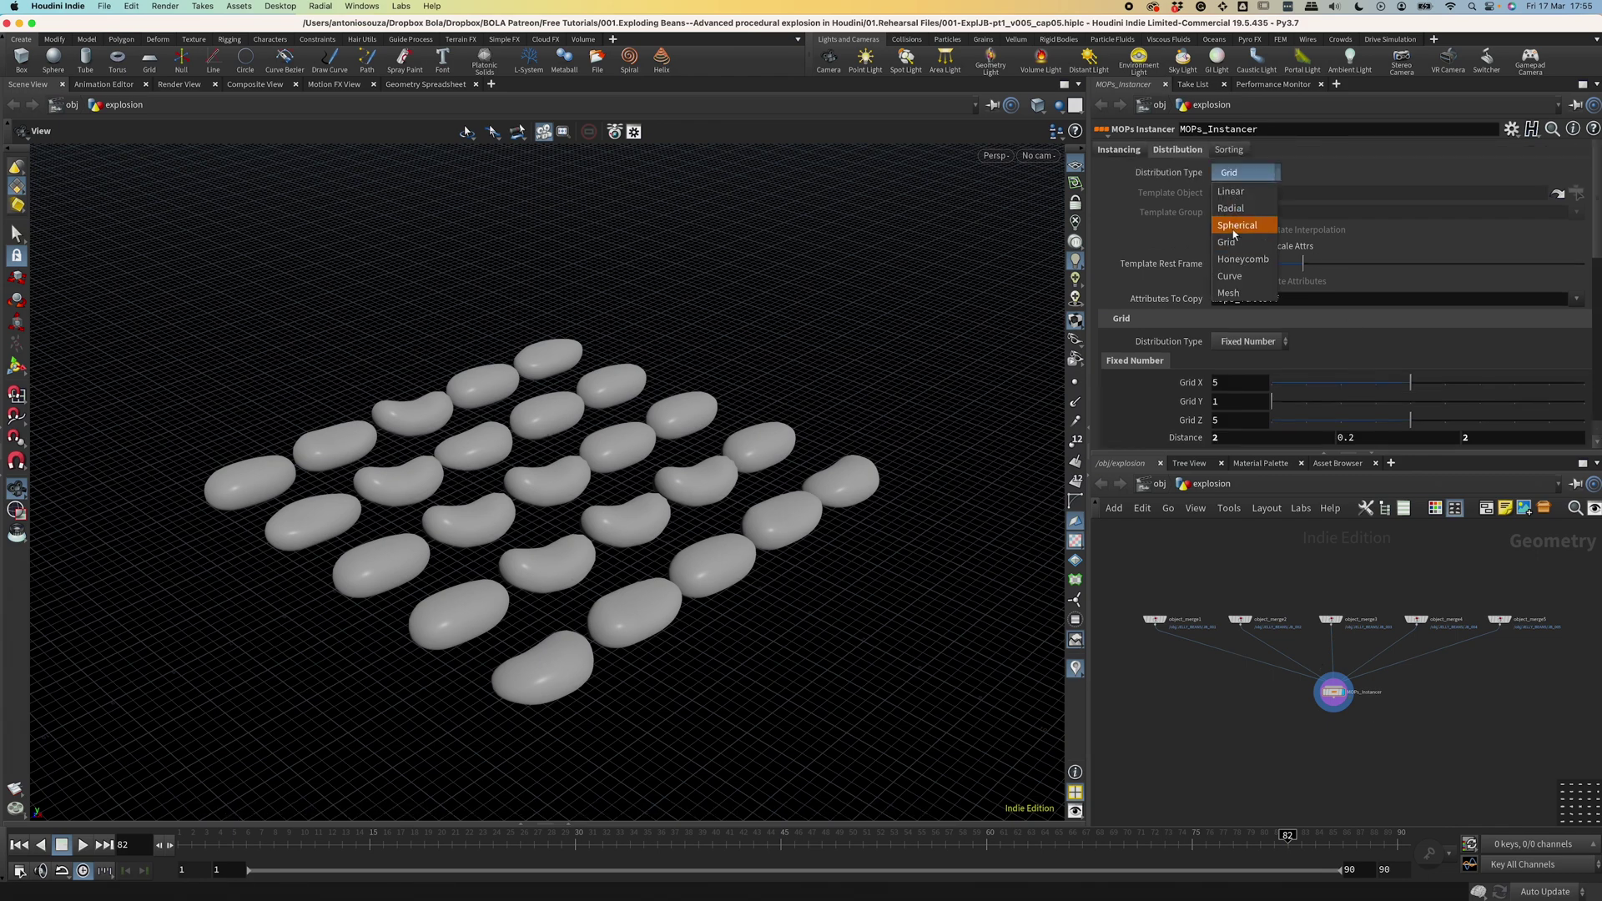
click(1233, 286)
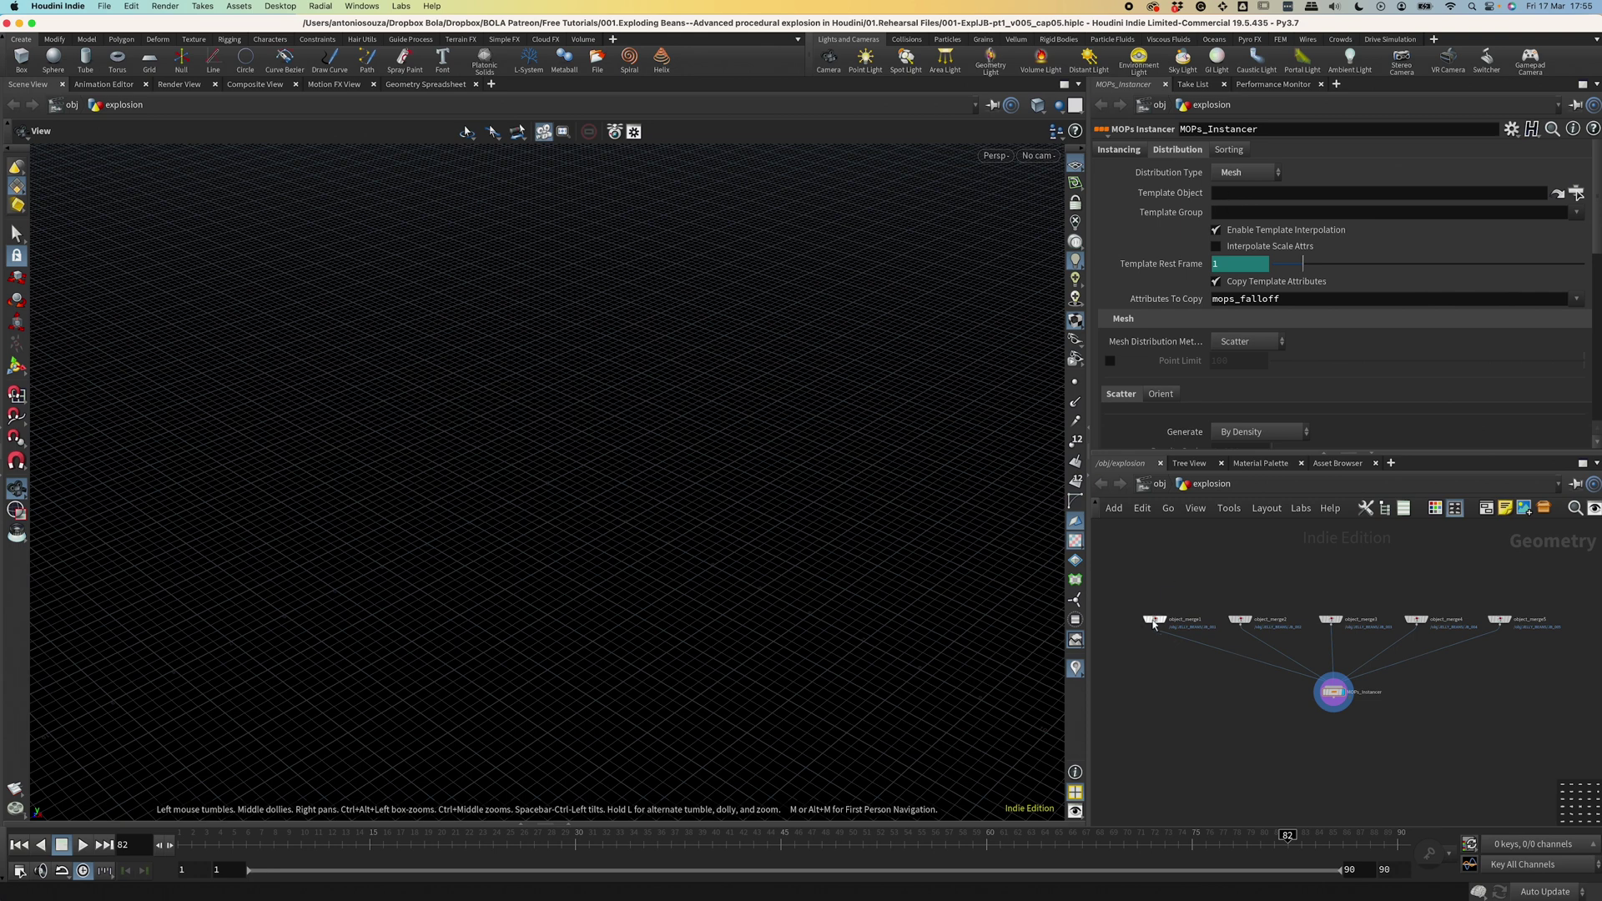
drag(1154, 624, 1233, 195)
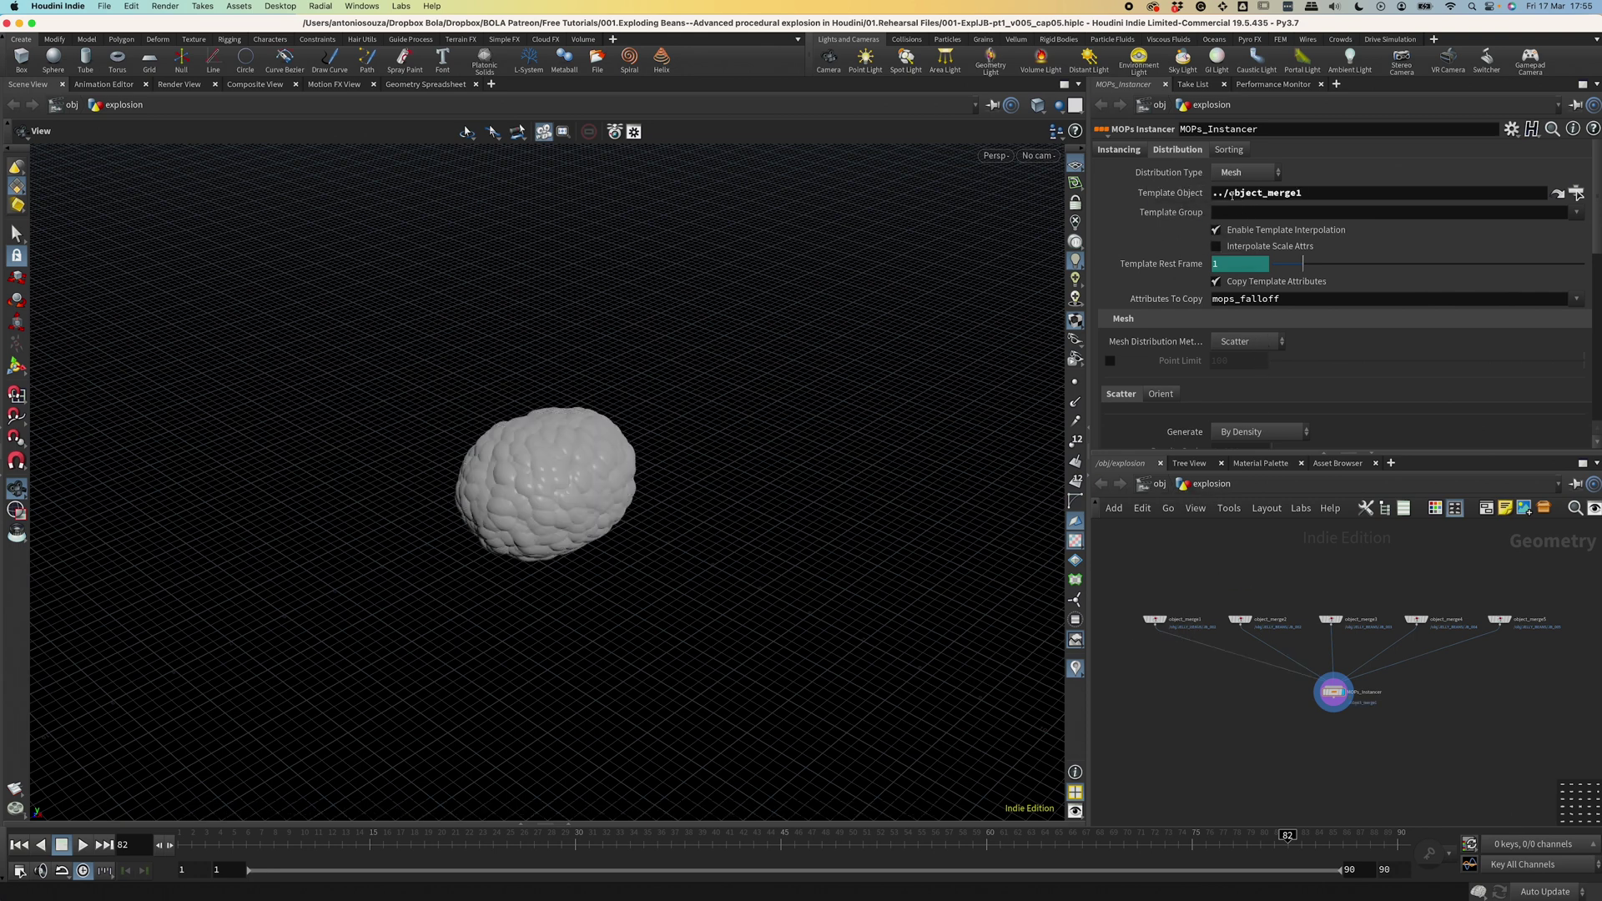
Add a null node beneath object_merge1 and colour it black.
key(Tab)
text(null)
key(Return)
click(1173, 703)
scroll(1173, 704, up, 5)
click(1584, 793)
key(c)
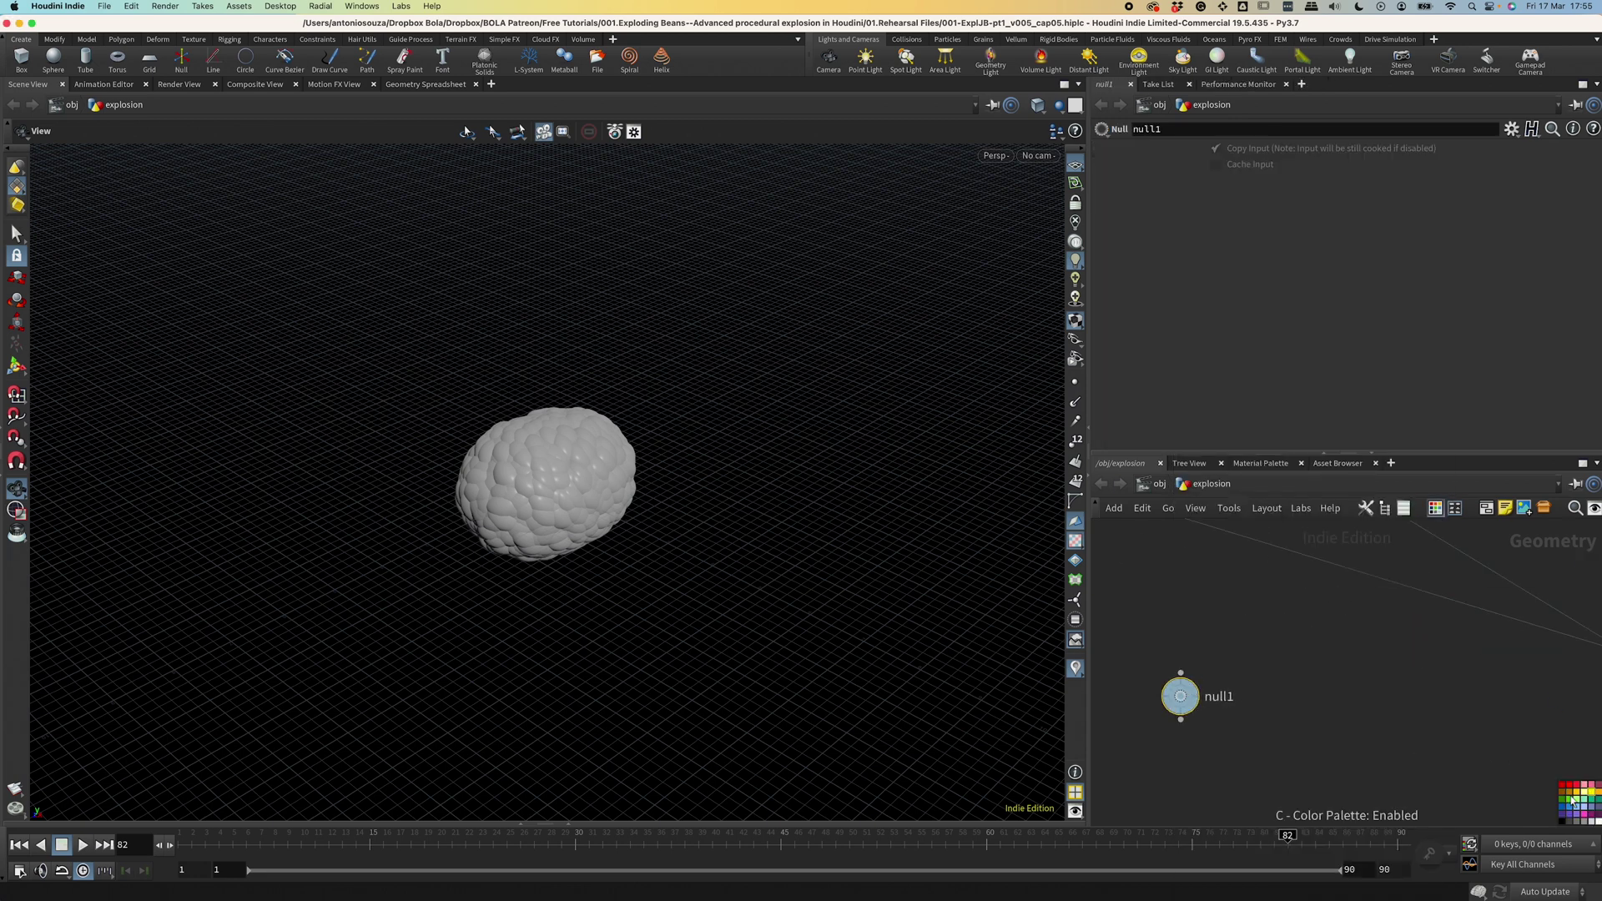
click(1572, 802)
Rename the null OUT_init, feed it from object_merge1, and make it the MOPs Instancer's template object.
double_click(1218, 697)
text(OUT_init)
key(Return)
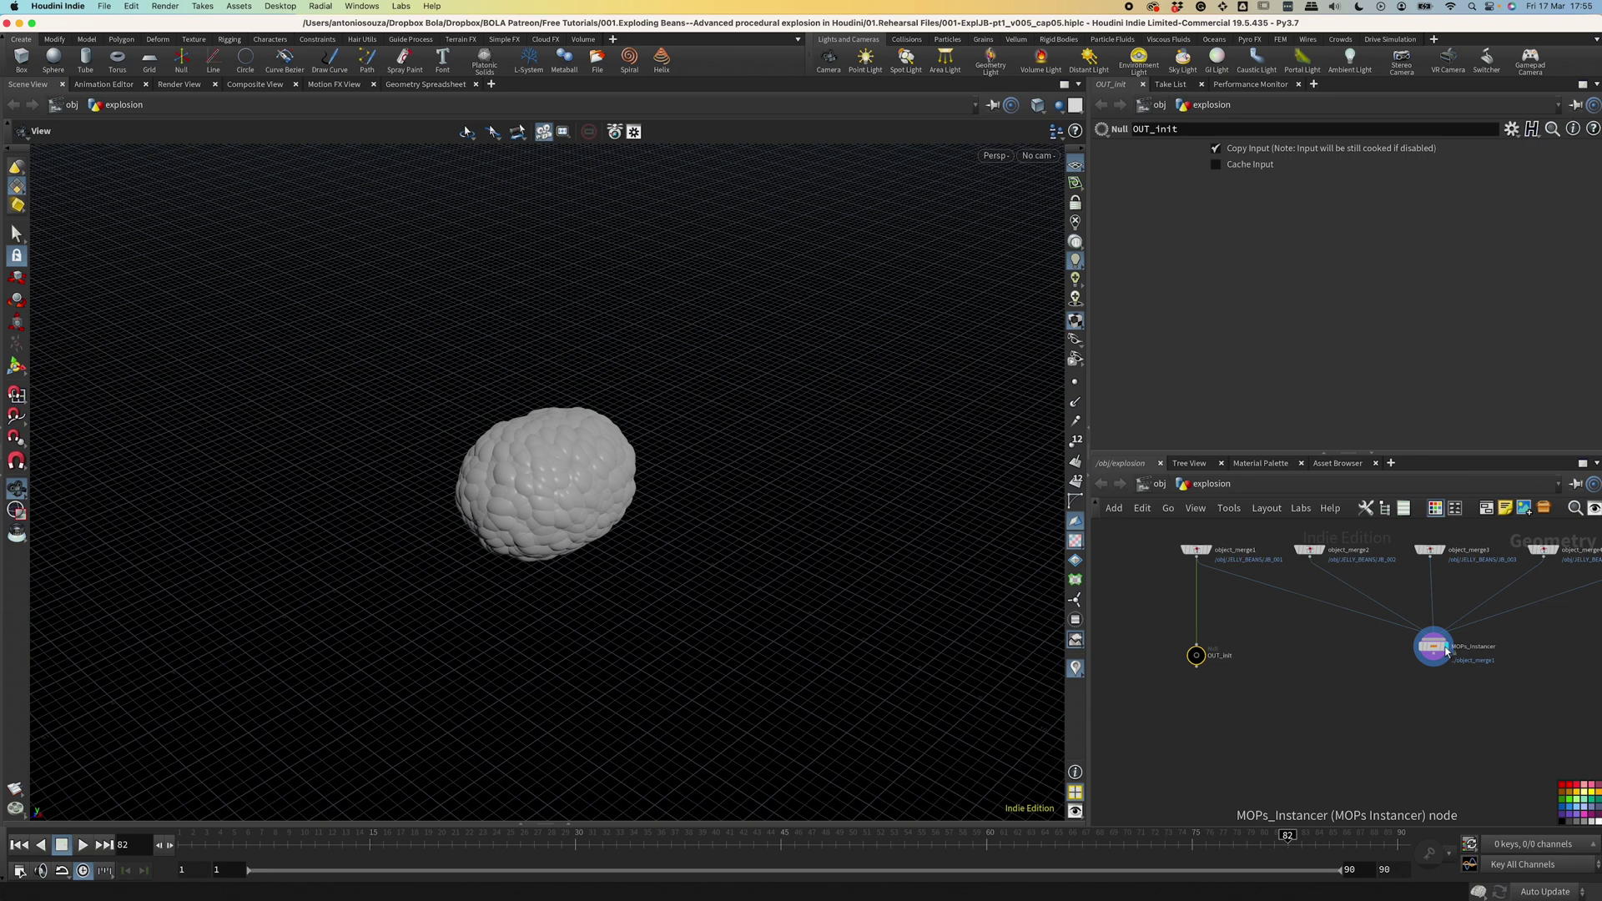
click(1433, 646)
drag(1195, 655, 1255, 195)
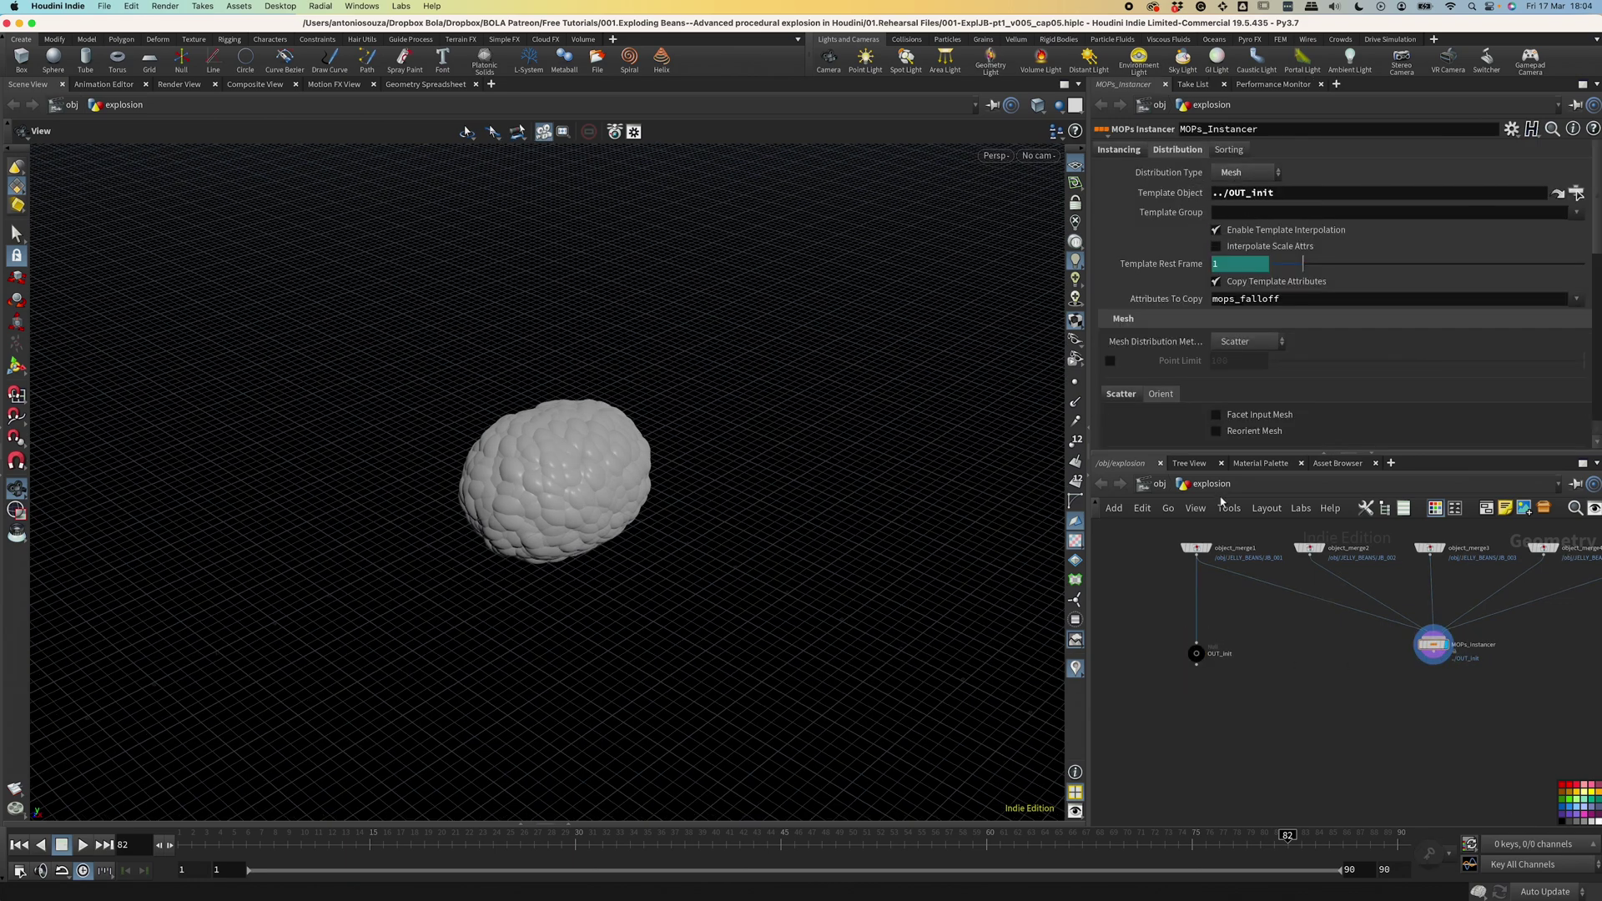
Insert a Transform node between object_merge1 and OUT_init and set its uniform scale to 20.
key(Tab)
text(tr)
key(Return)
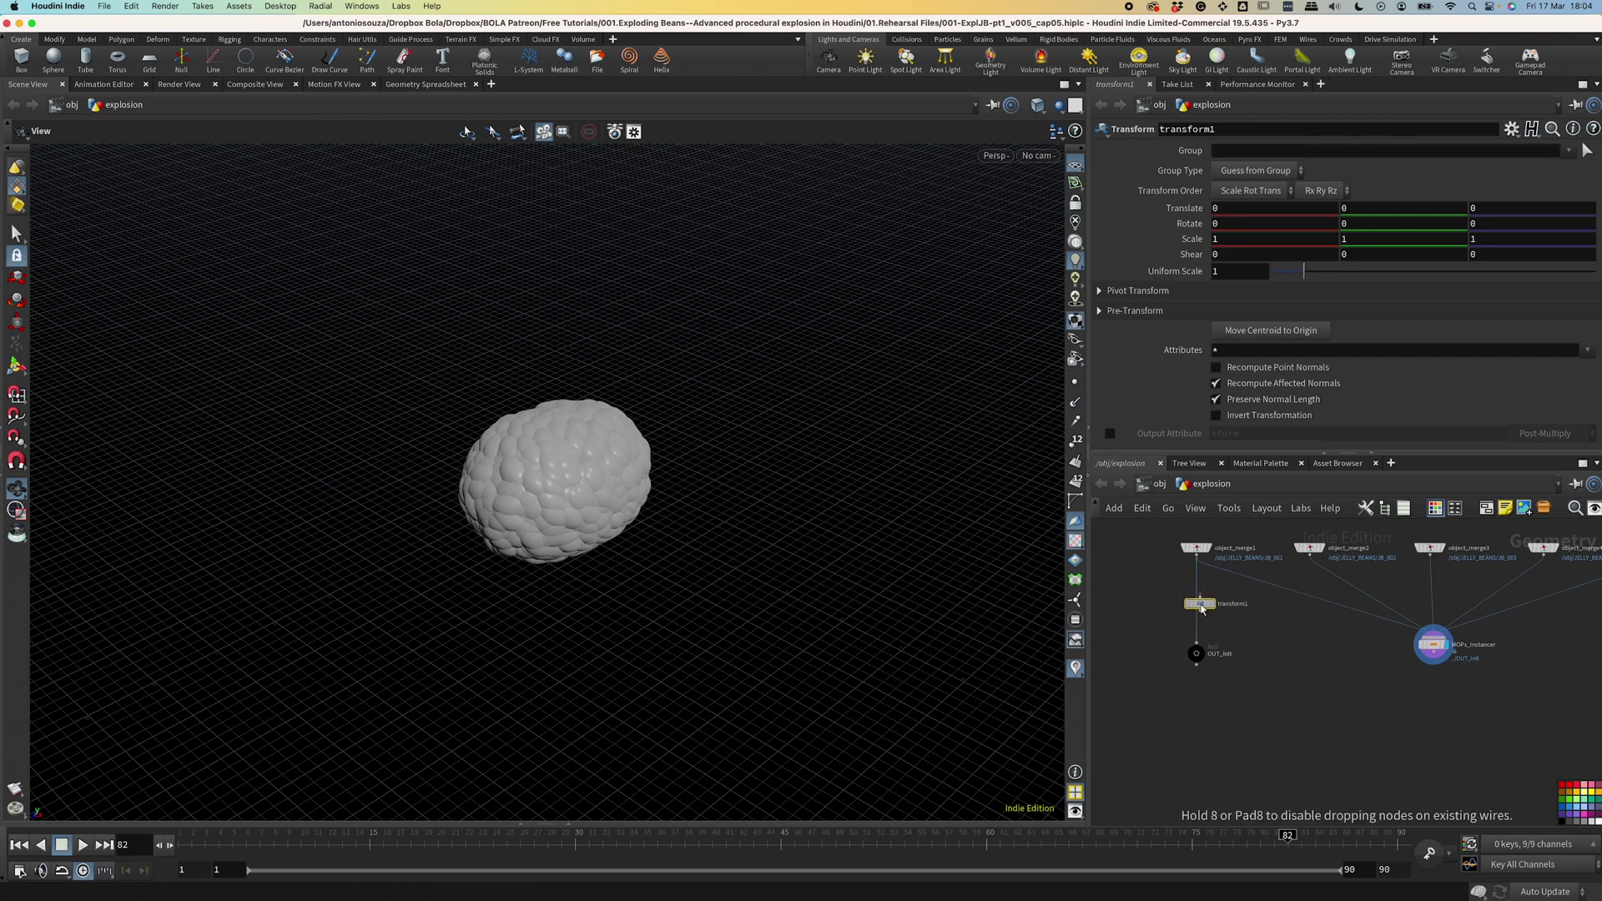
click(1200, 604)
drag(1303, 271, 1595, 272)
key(h)
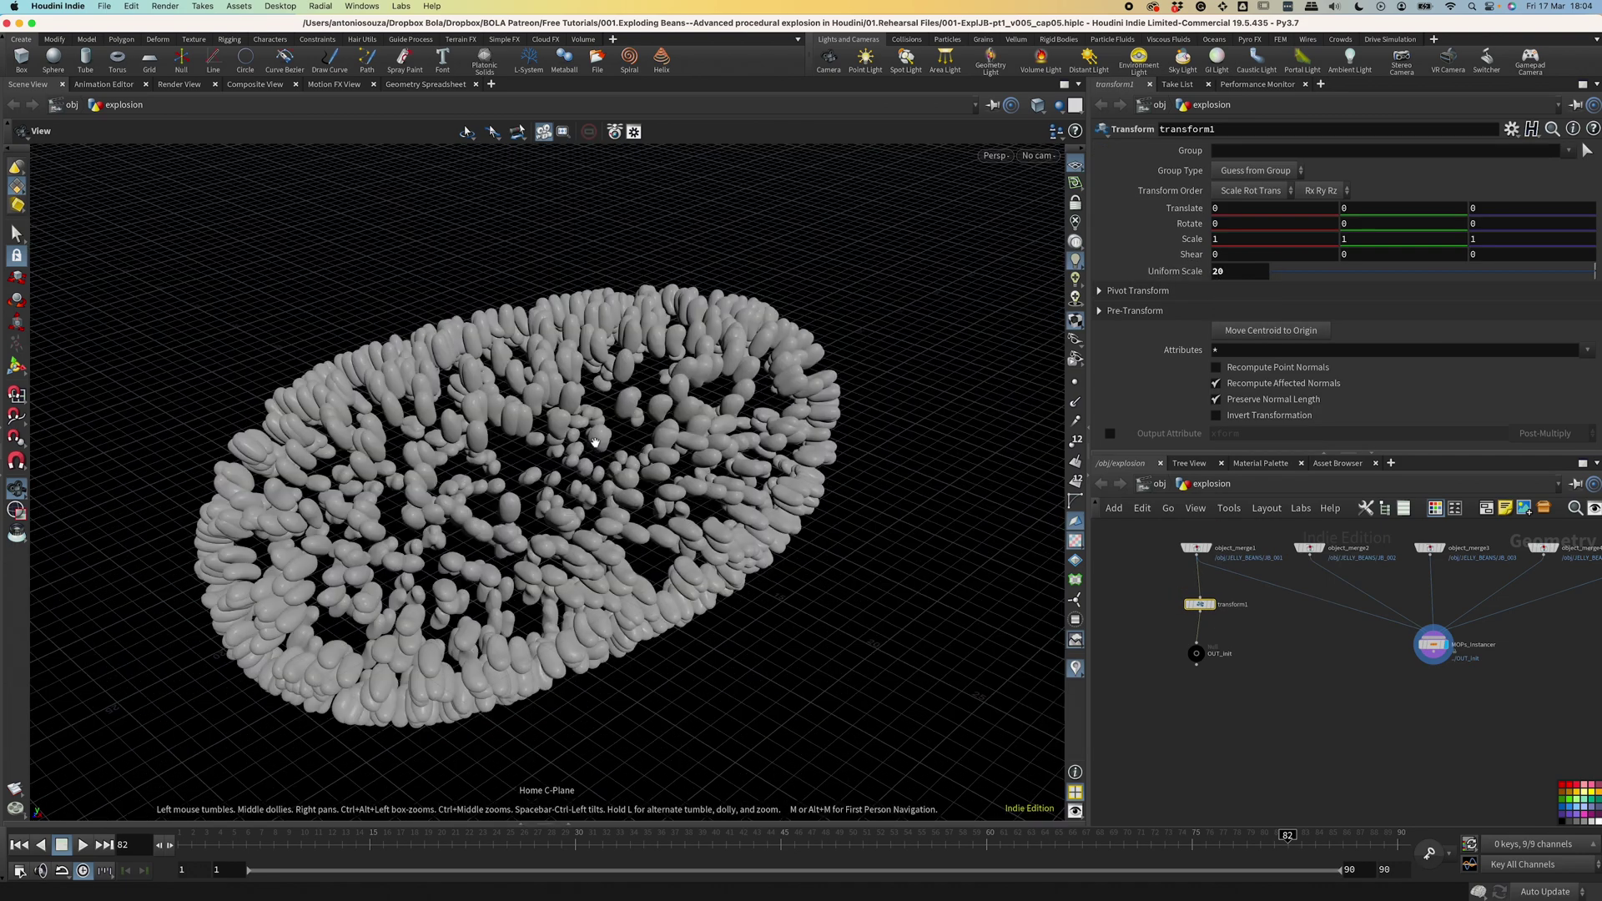
Change the MOPs Instancer's mesh distribution method to Points and inspect the resulting bean arrangement.
click(1432, 644)
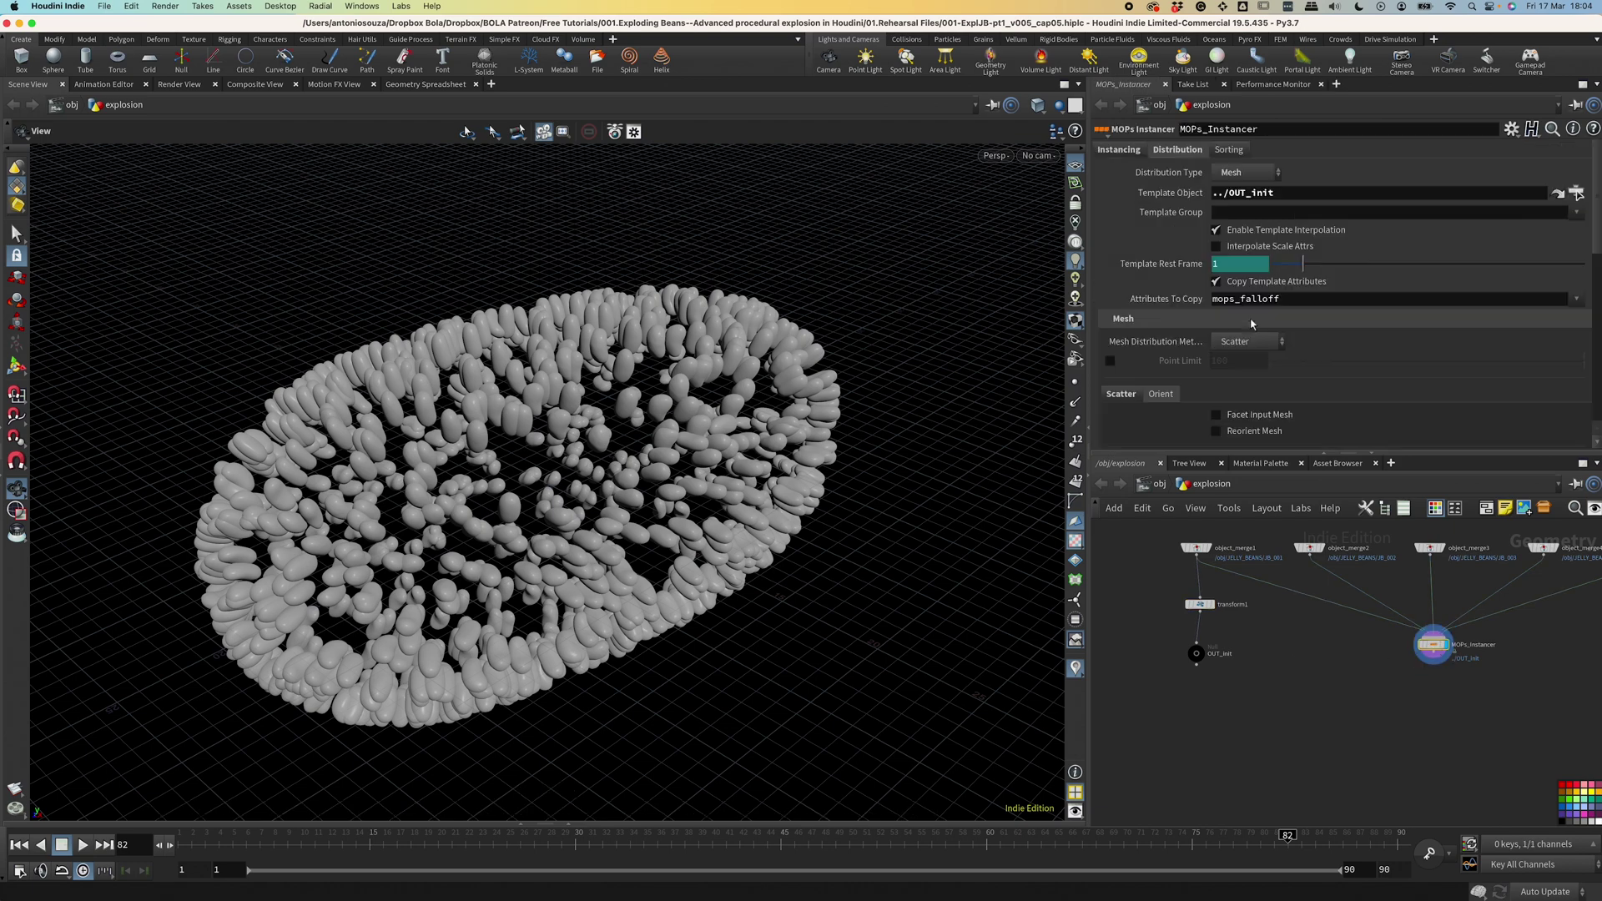
click(1243, 341)
click(1234, 379)
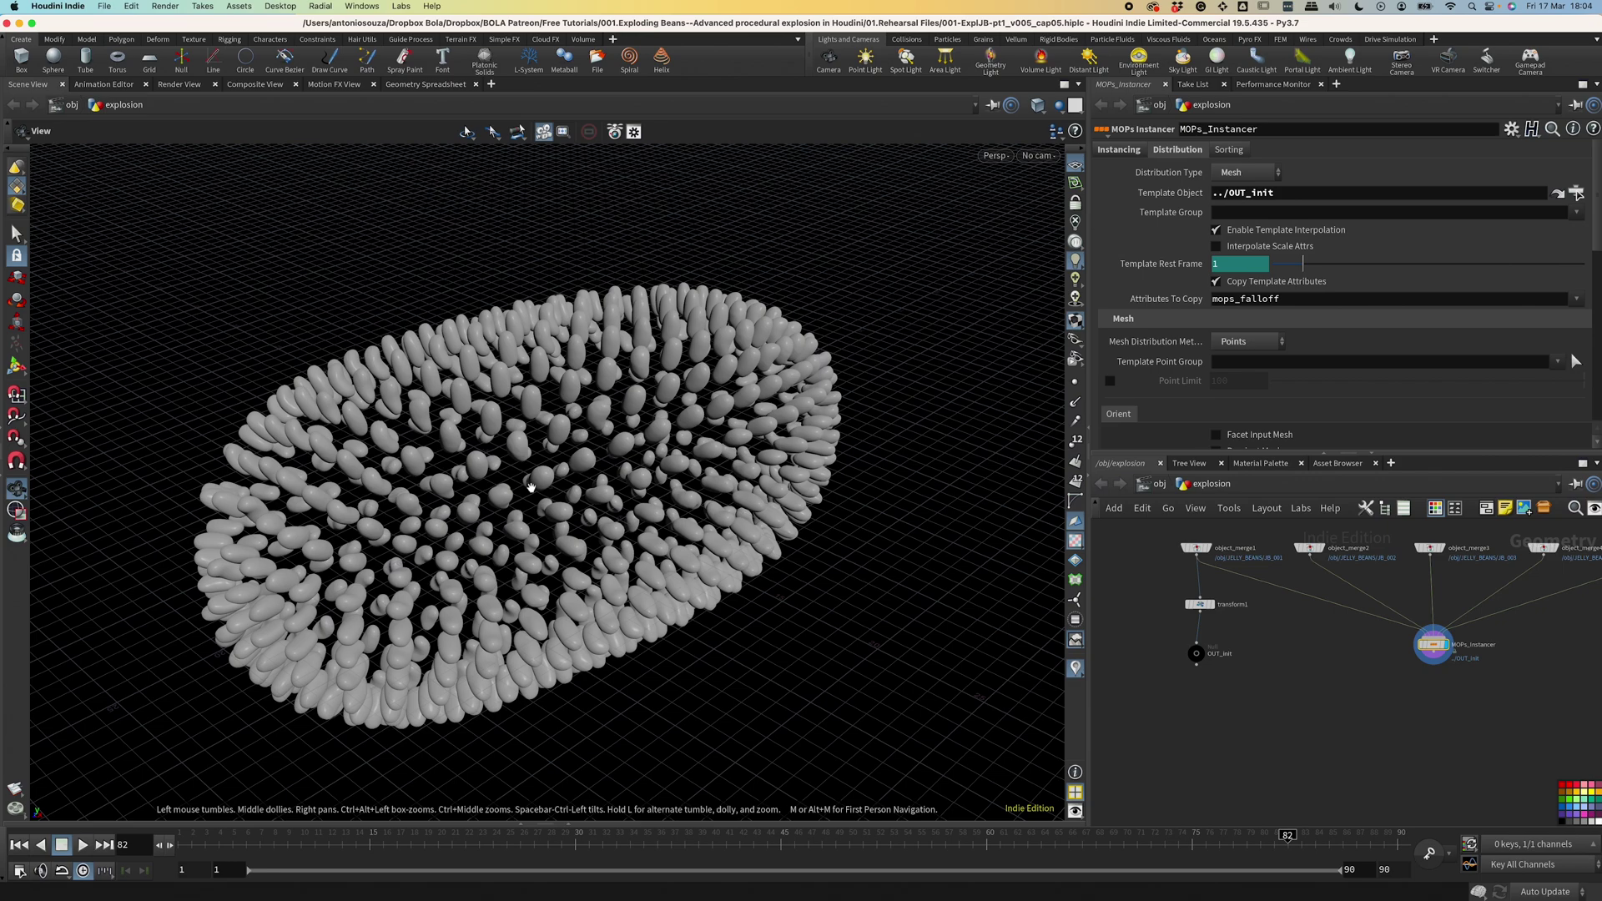
drag(530, 486, 593, 496)
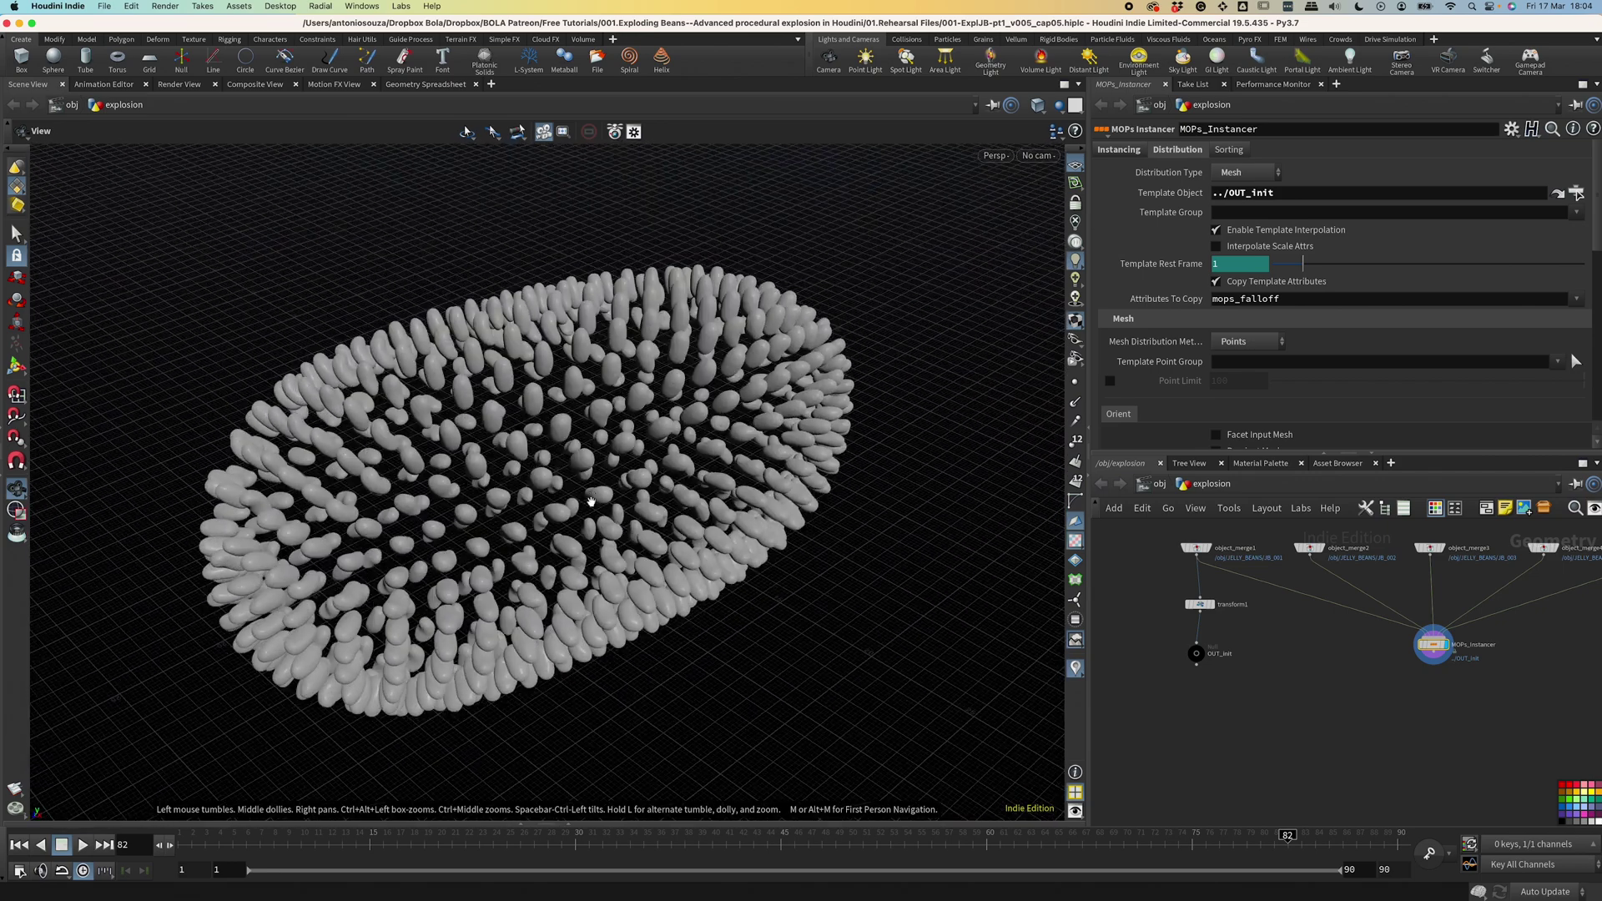
drag(722, 503, 681, 508)
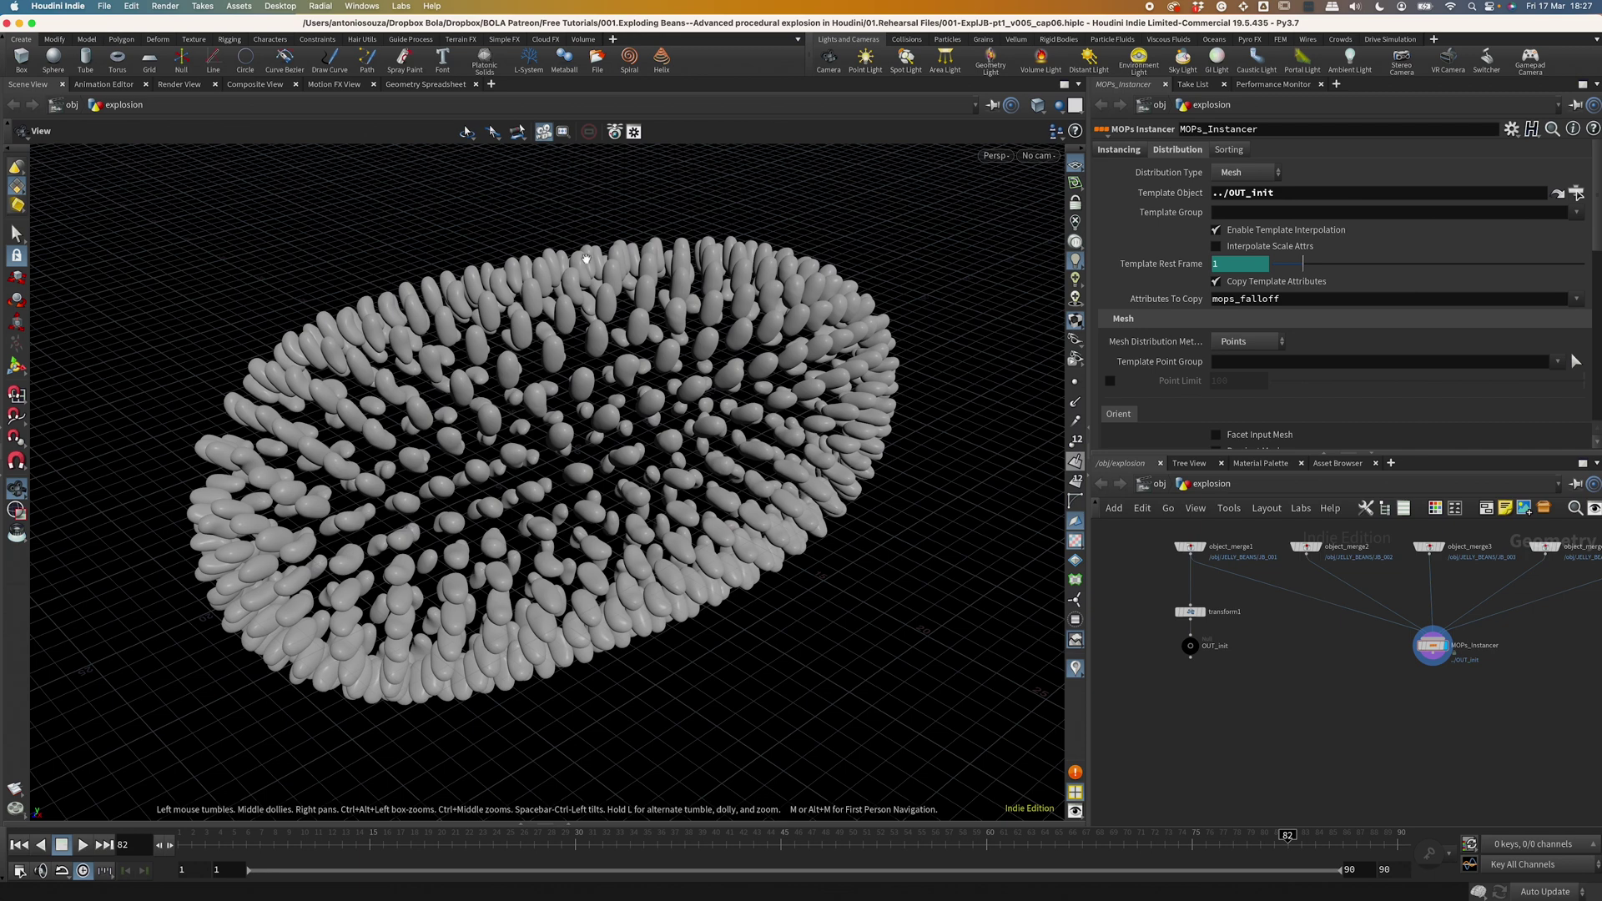
scroll(1202, 664, up, 5)
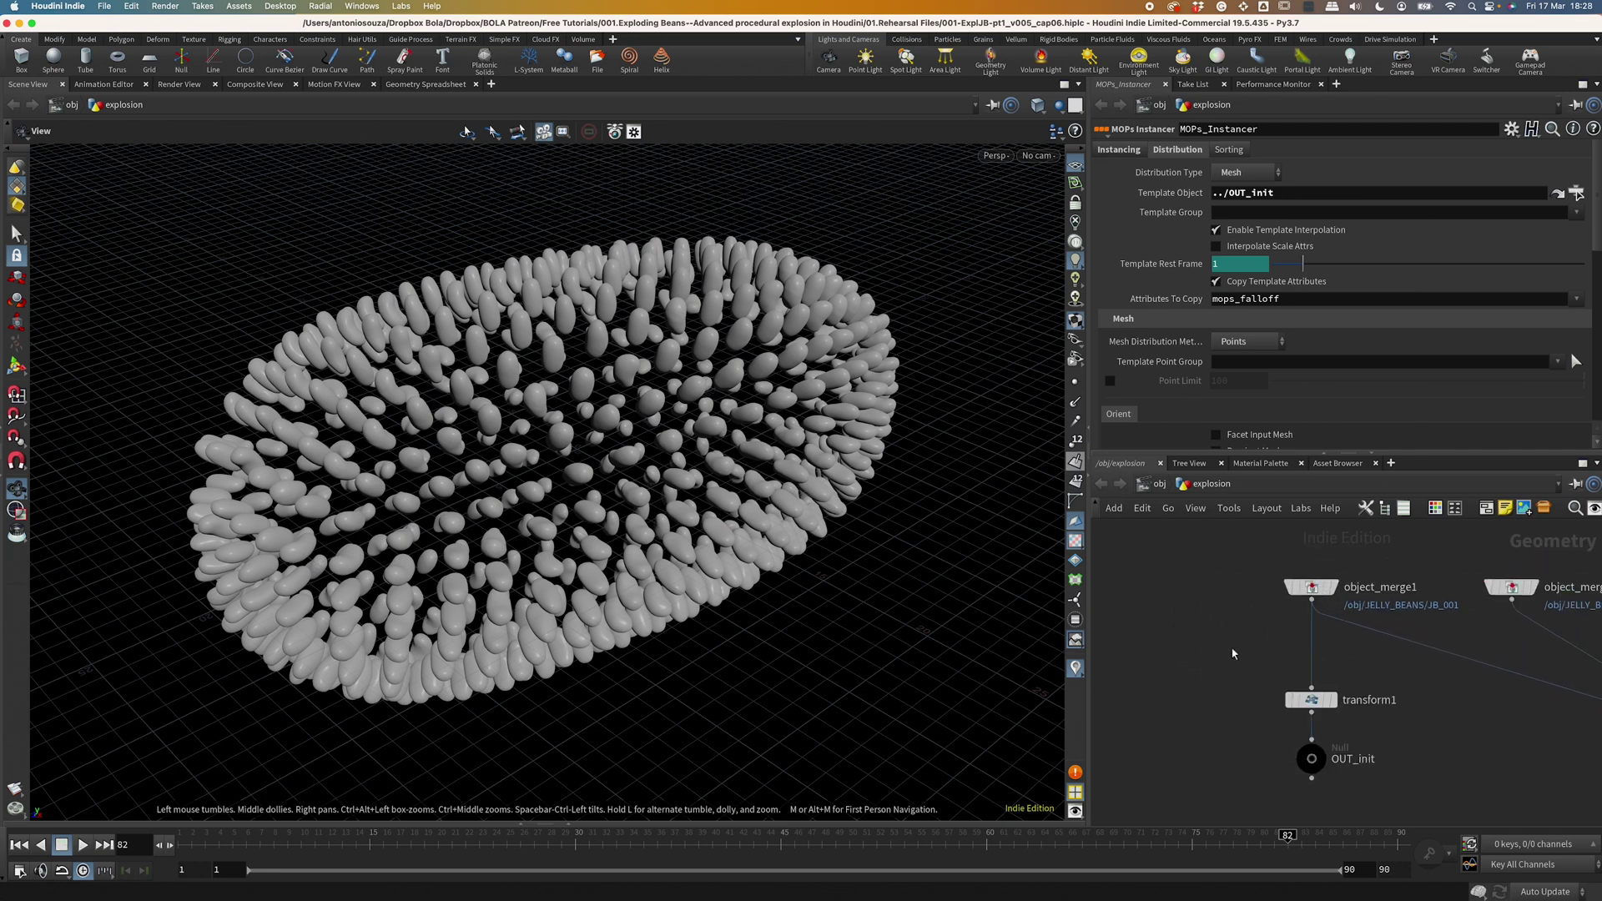
Insert a VDB from Polygons node and a Scatter node between object_merge1 and transform1.
key(Tab)
text(vdbpol)
key(Return)
click(1312, 648)
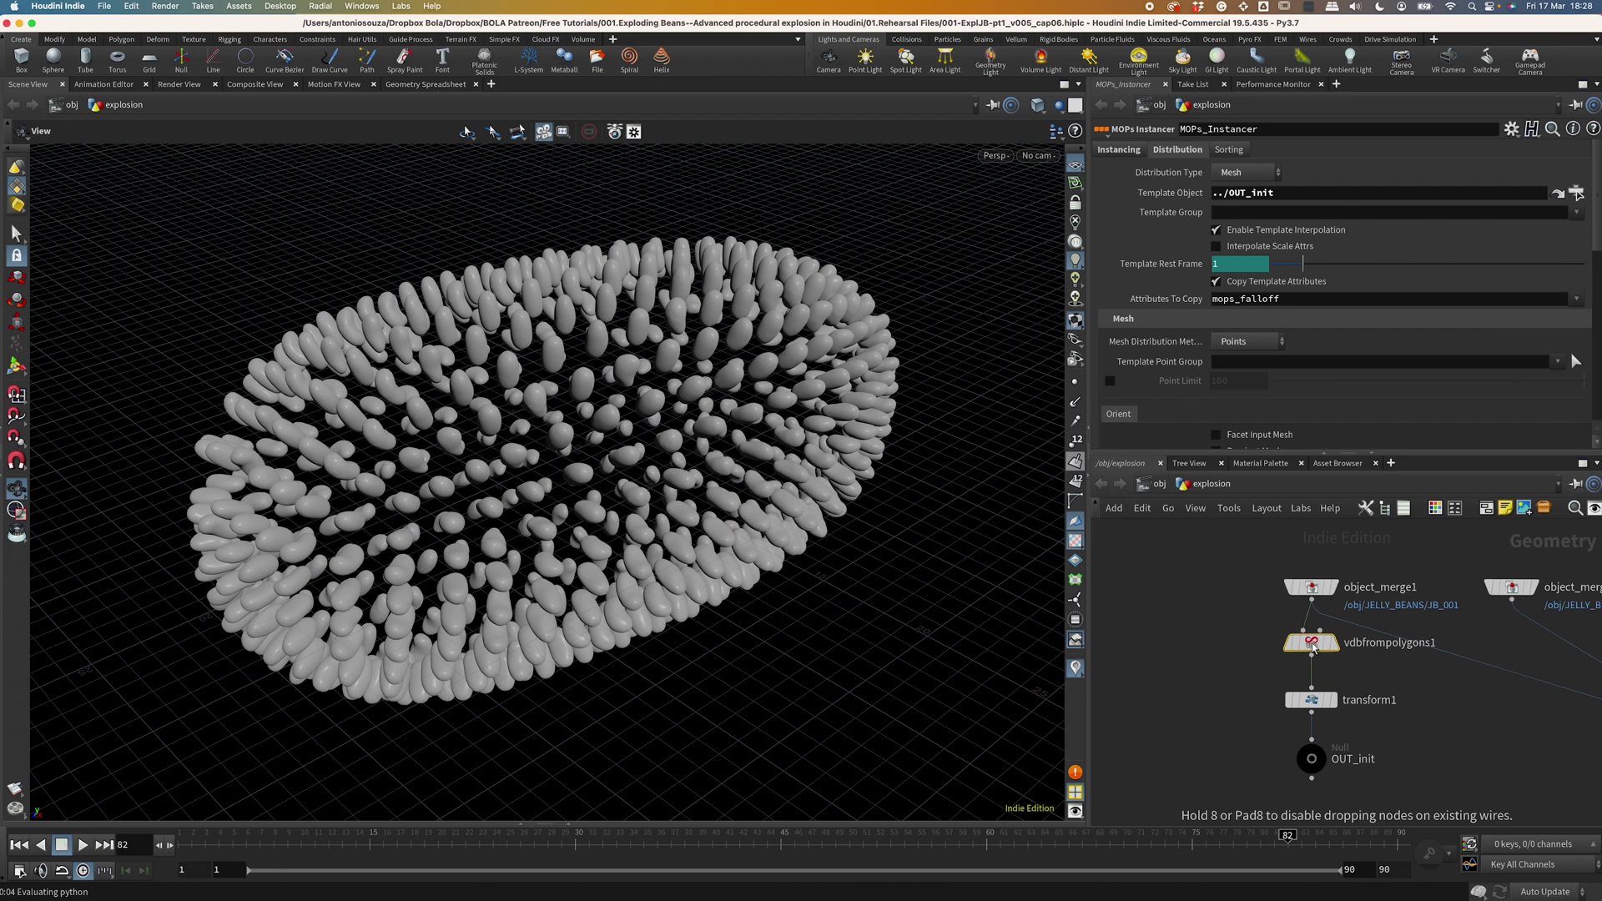
key(Tab)
text(sca)
key(Return)
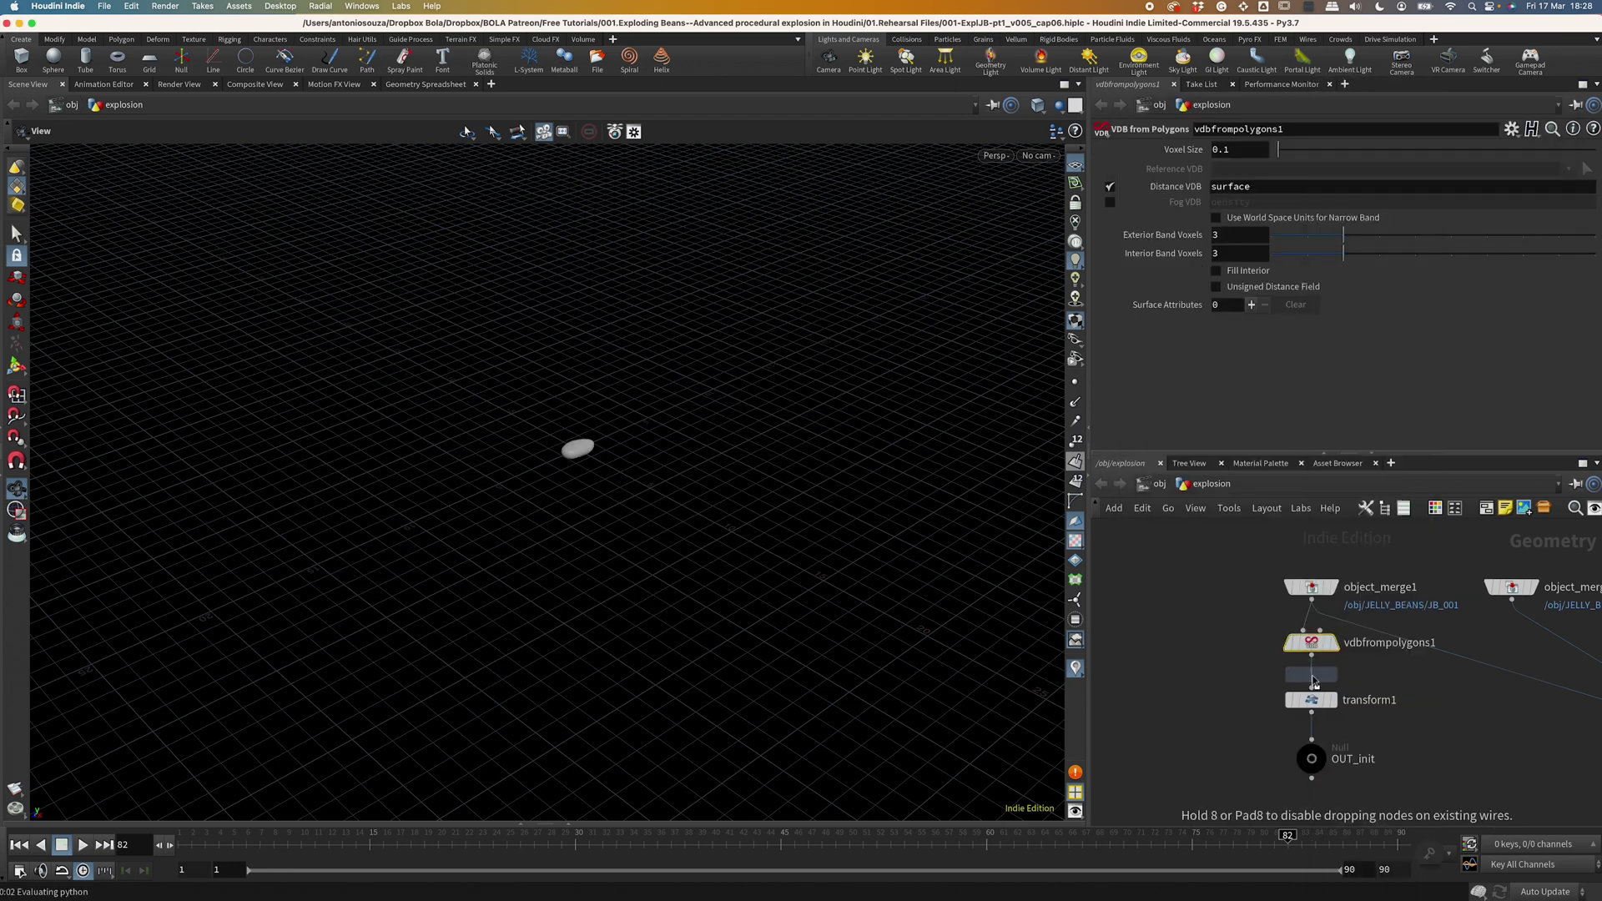
click(1312, 674)
Switch vdbfrompolygons1 from a distance VDB to a density fog VDB and set its voxel size to 0.01.
click(1313, 643)
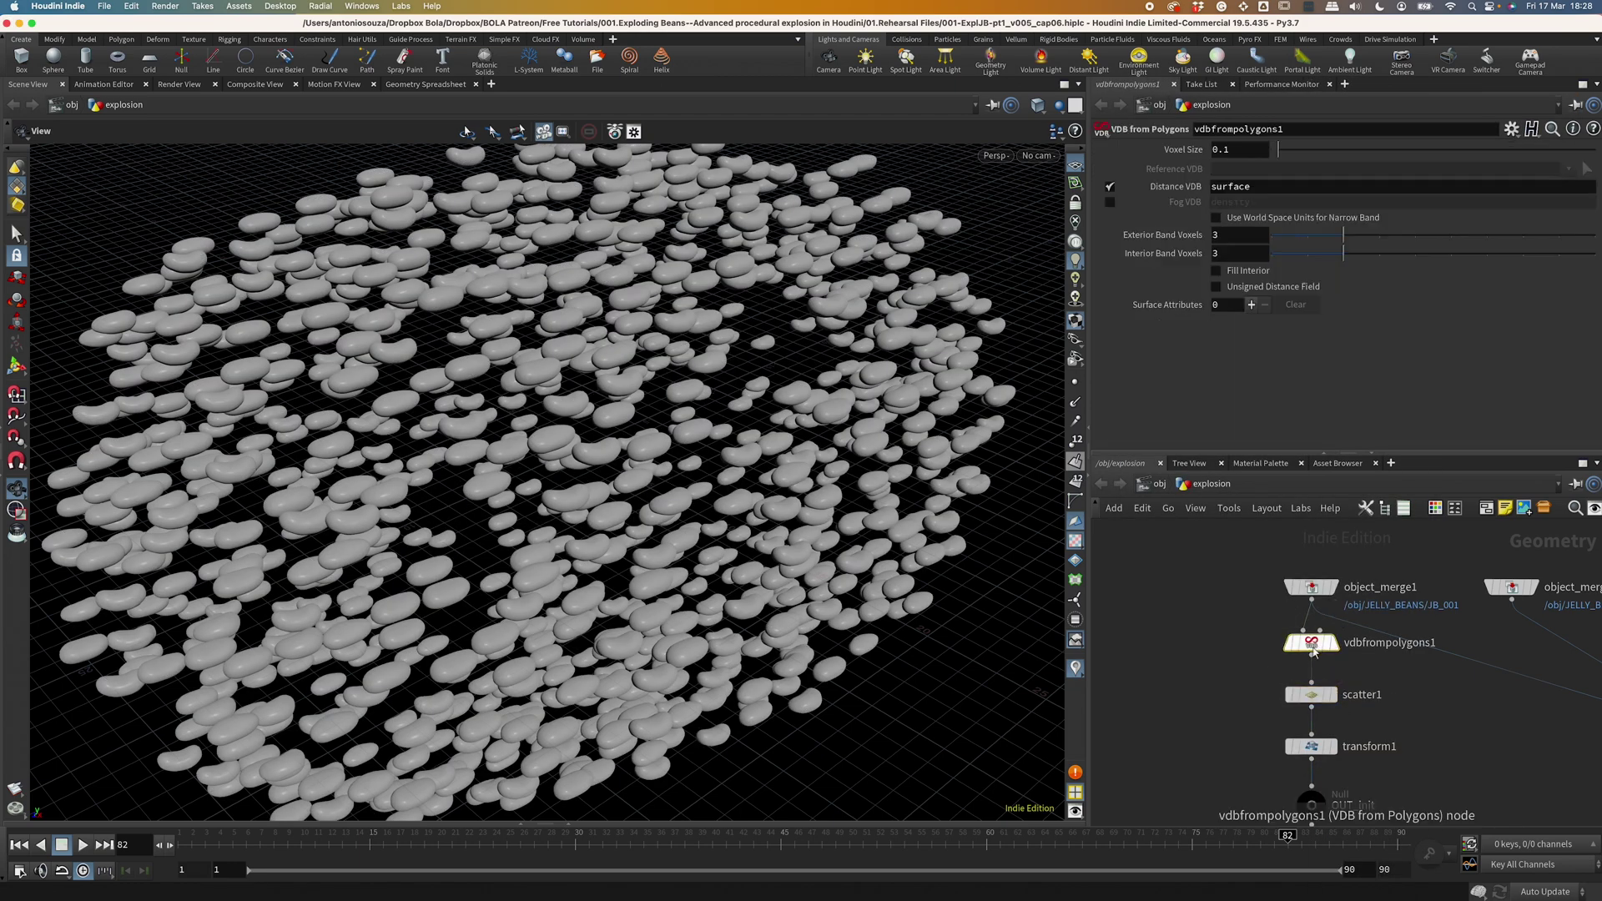
click(1110, 186)
click(1110, 201)
click(1242, 150)
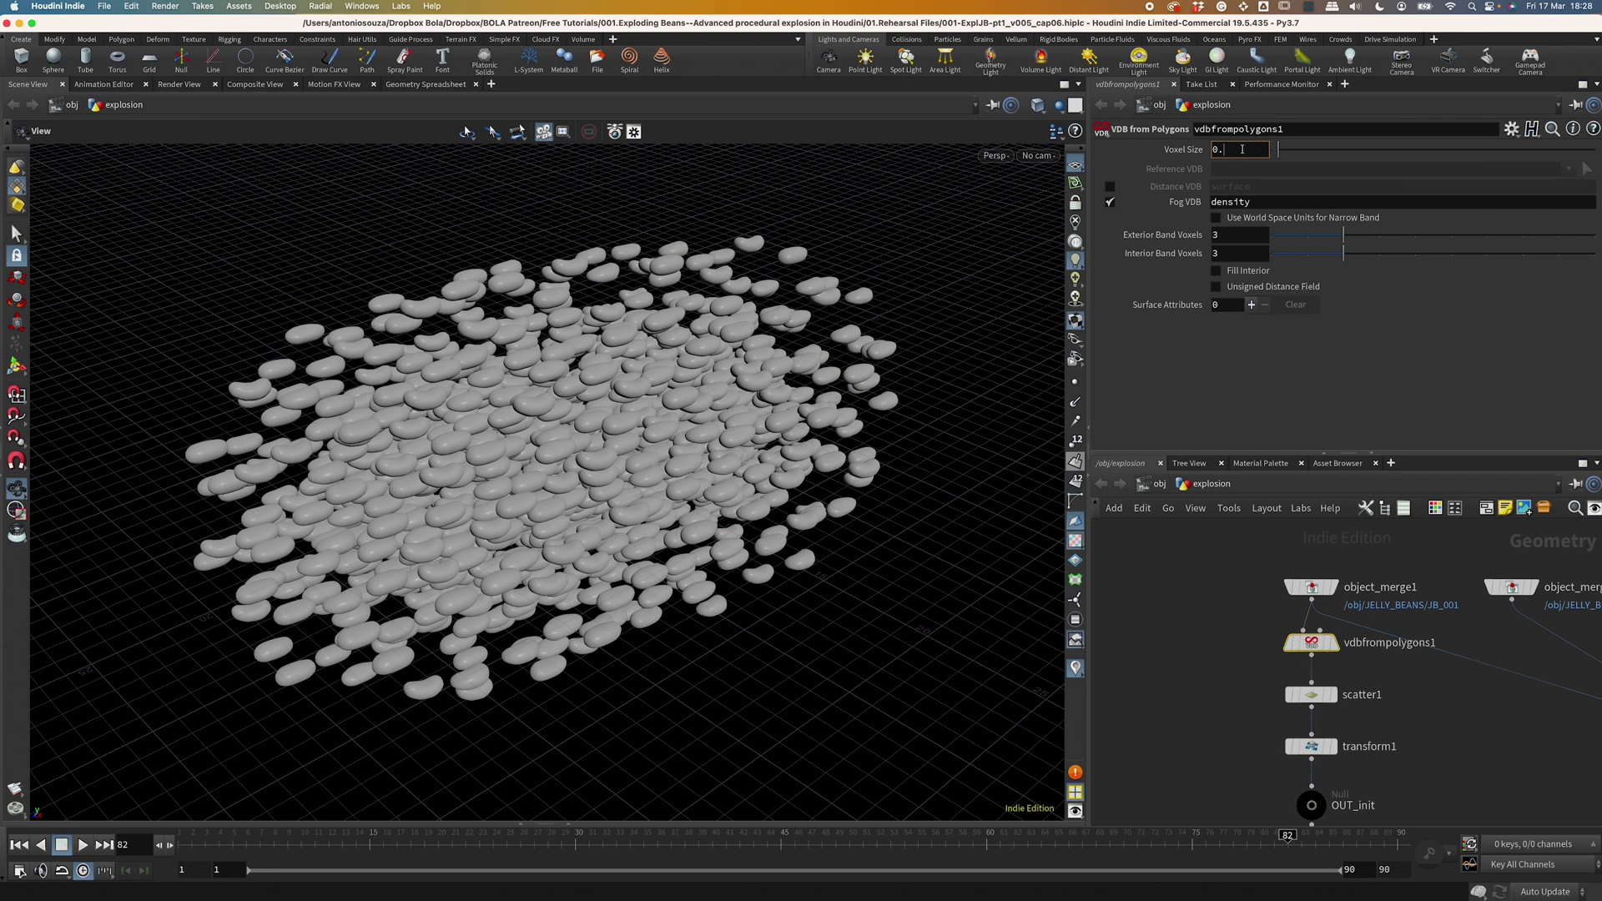
key(Return)
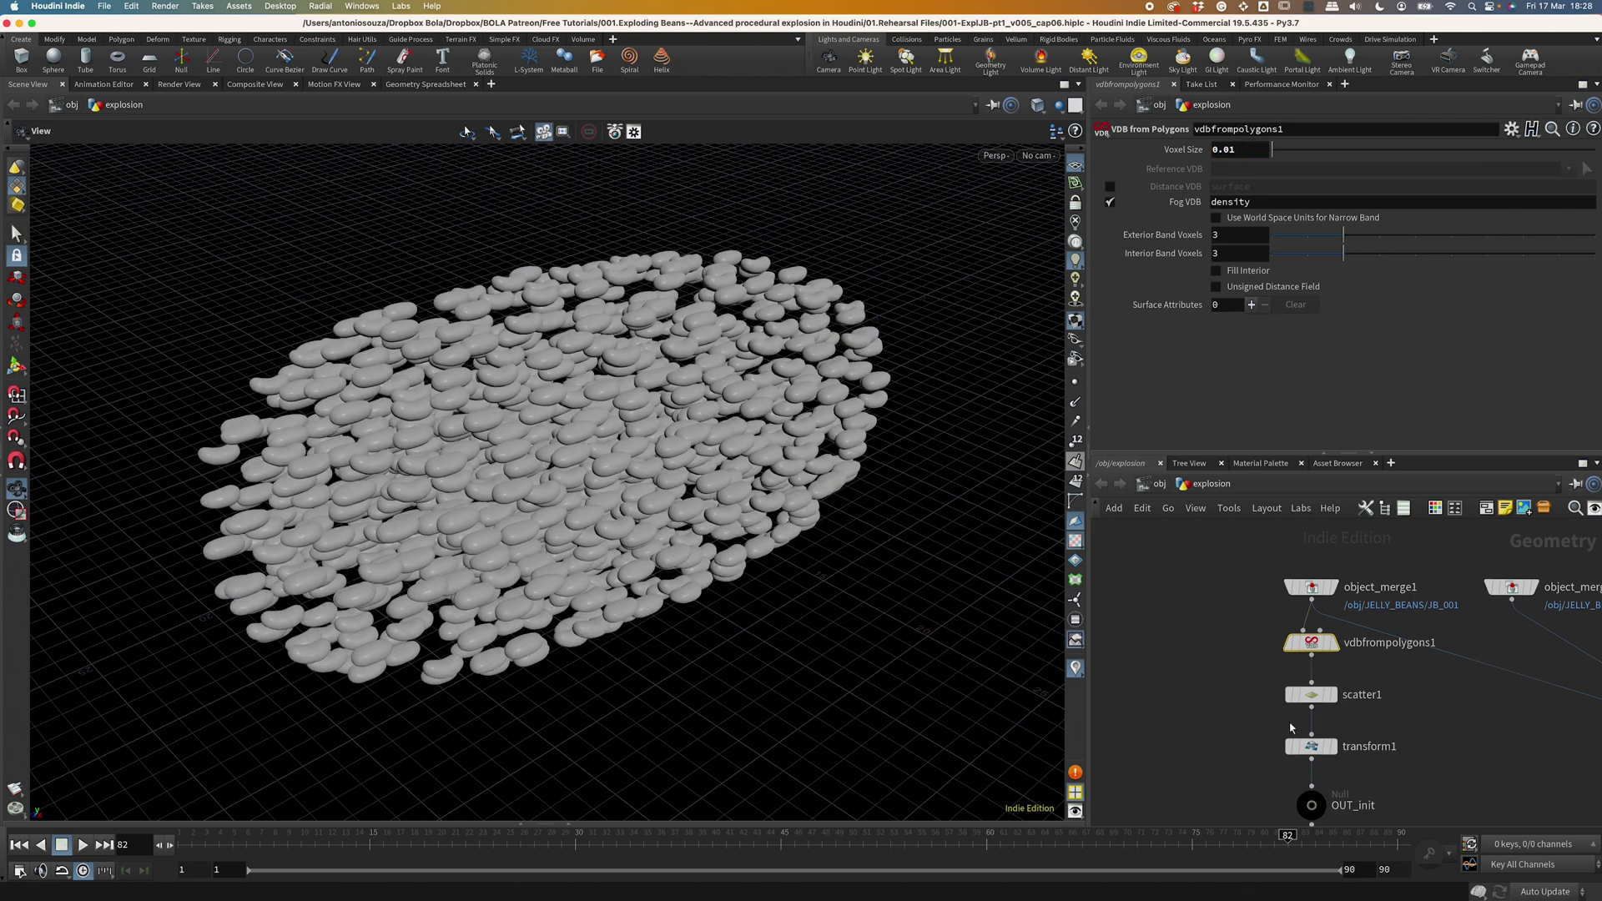
Set scatter1's forced total count to 4000 and compare the distribution with point relaxation on and off, leaving it off.
click(1310, 699)
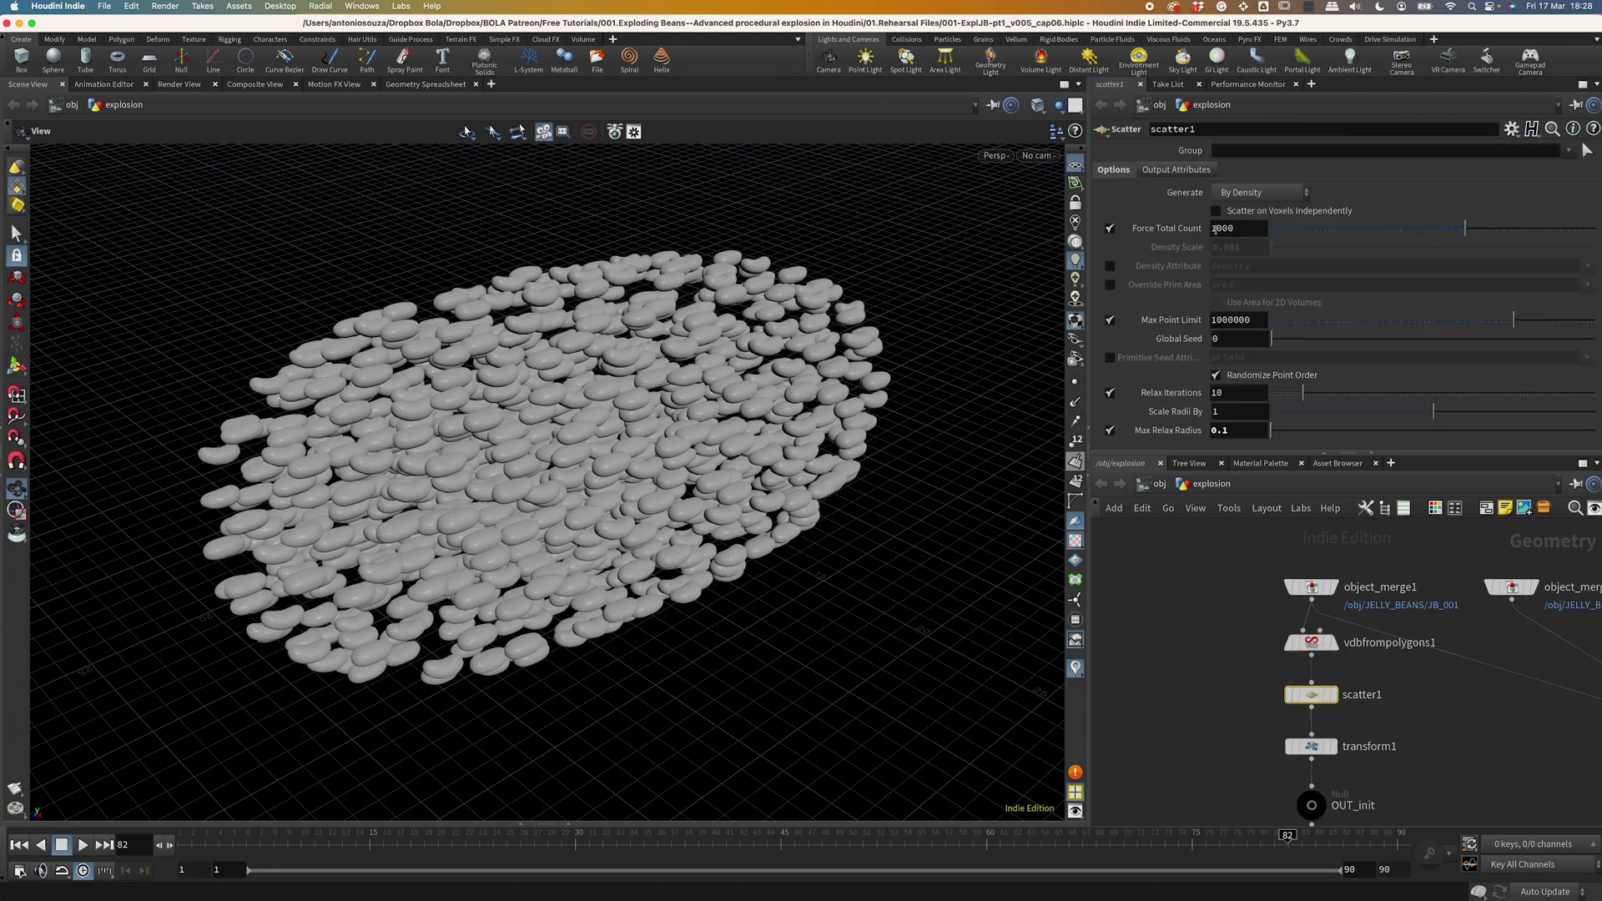
click(1215, 229)
key(Return)
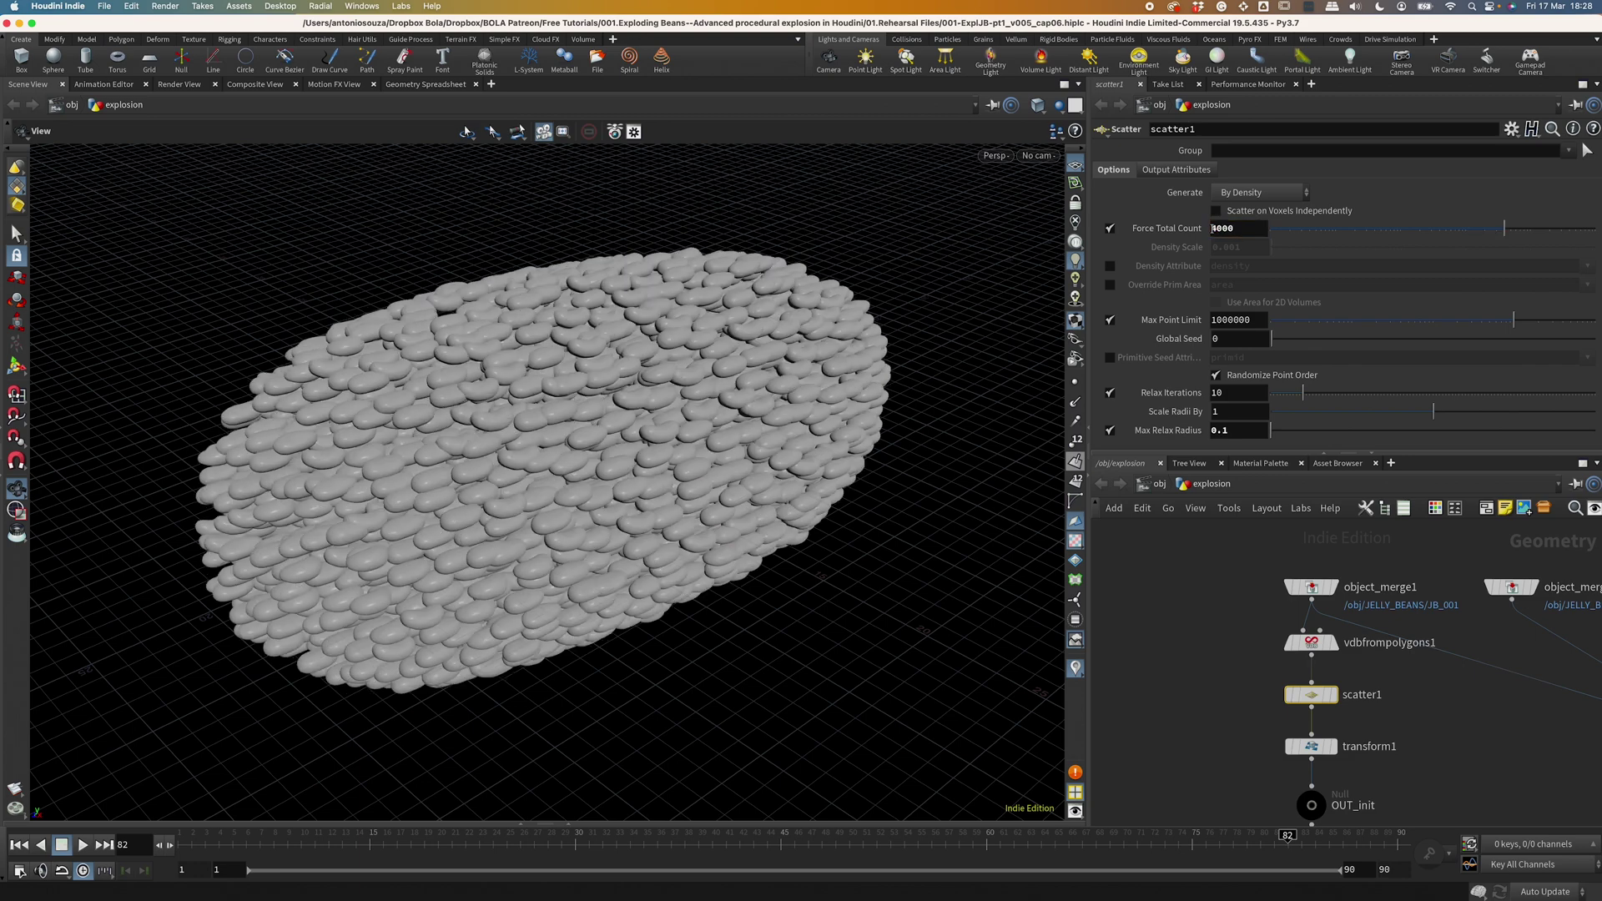
click(1110, 393)
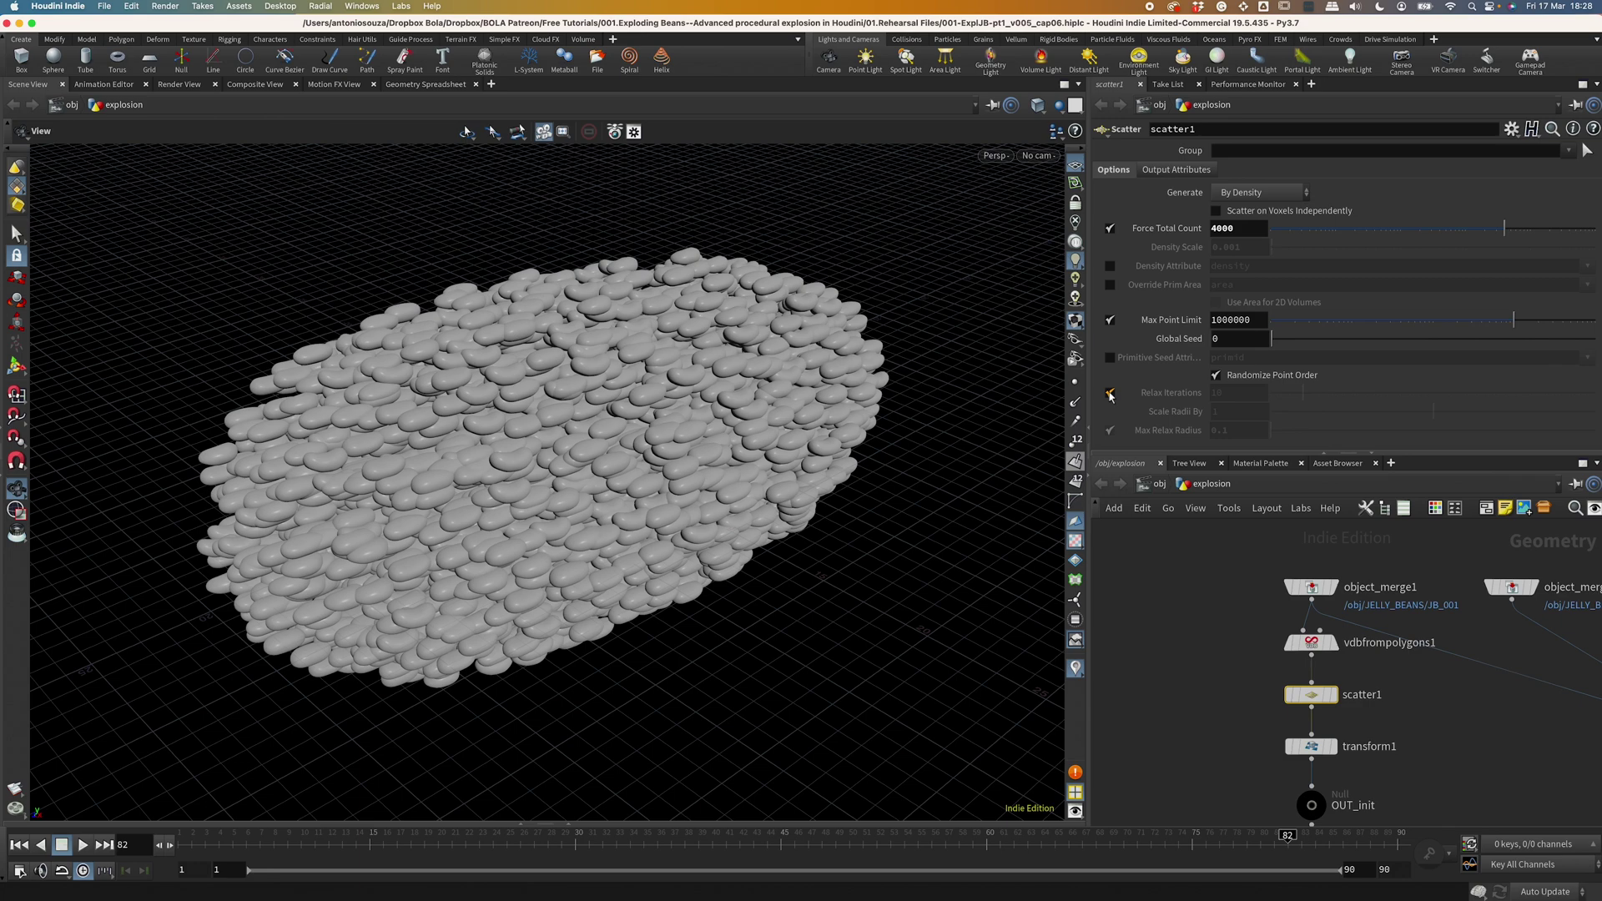
click(1110, 393)
click(1110, 393)
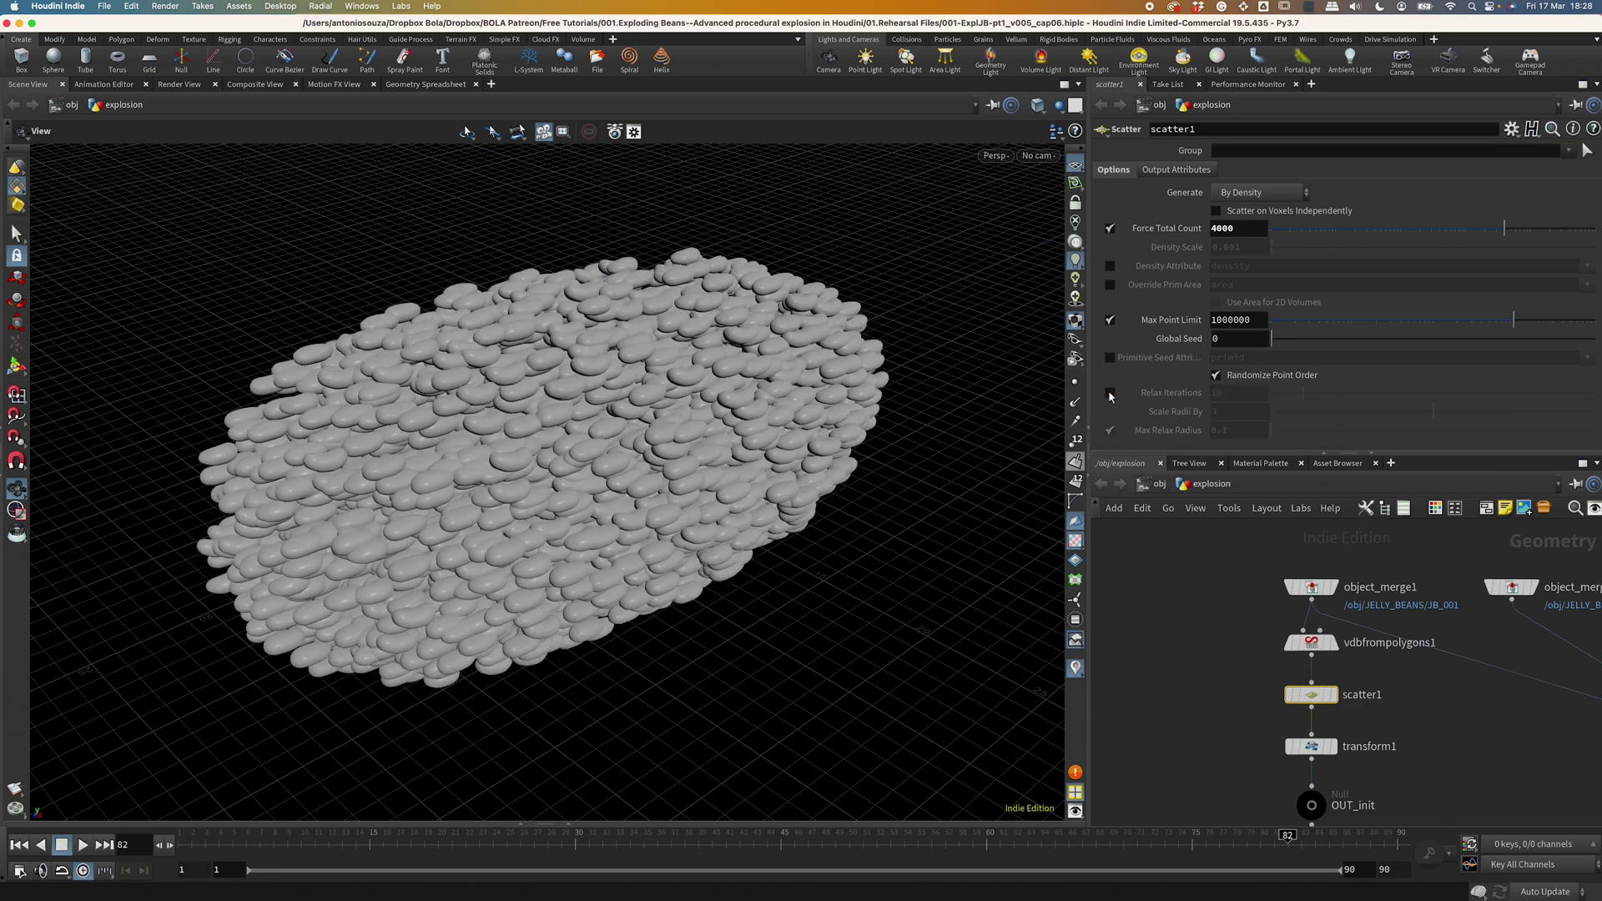
Set transform1's uniform scale to 100 and inspect the beans spread through the volume.
click(1292, 741)
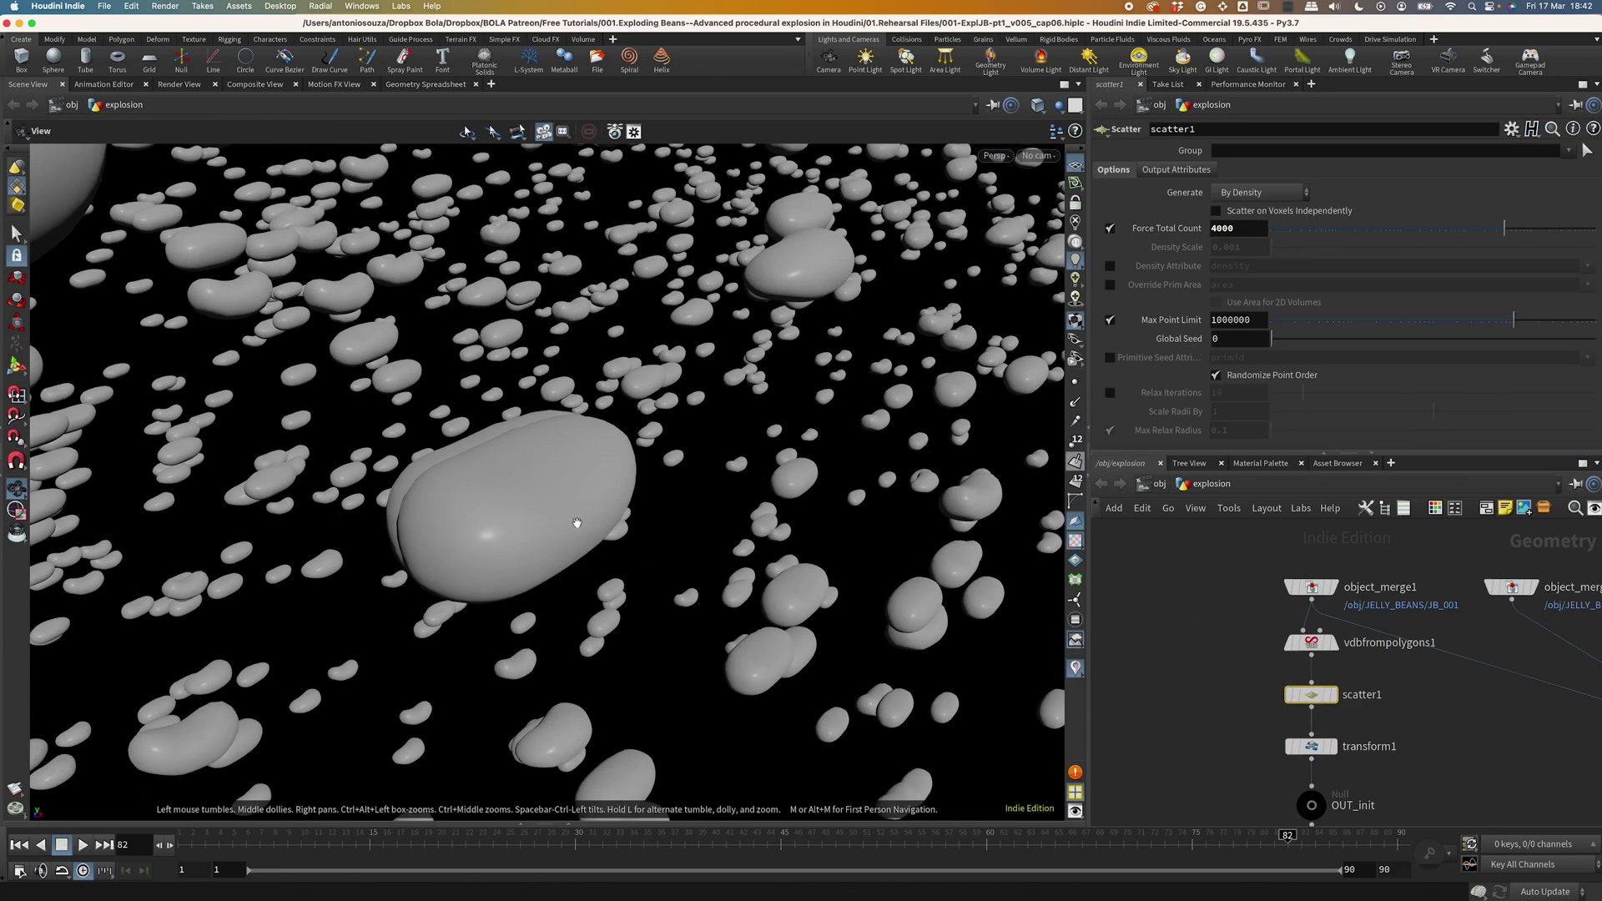
drag(573, 525, 672, 487)
Enable relaxation on scatter1 with 71 relax iterations, radii scaled by 1.304 and a max relax radius of 4.5.
click(1110, 393)
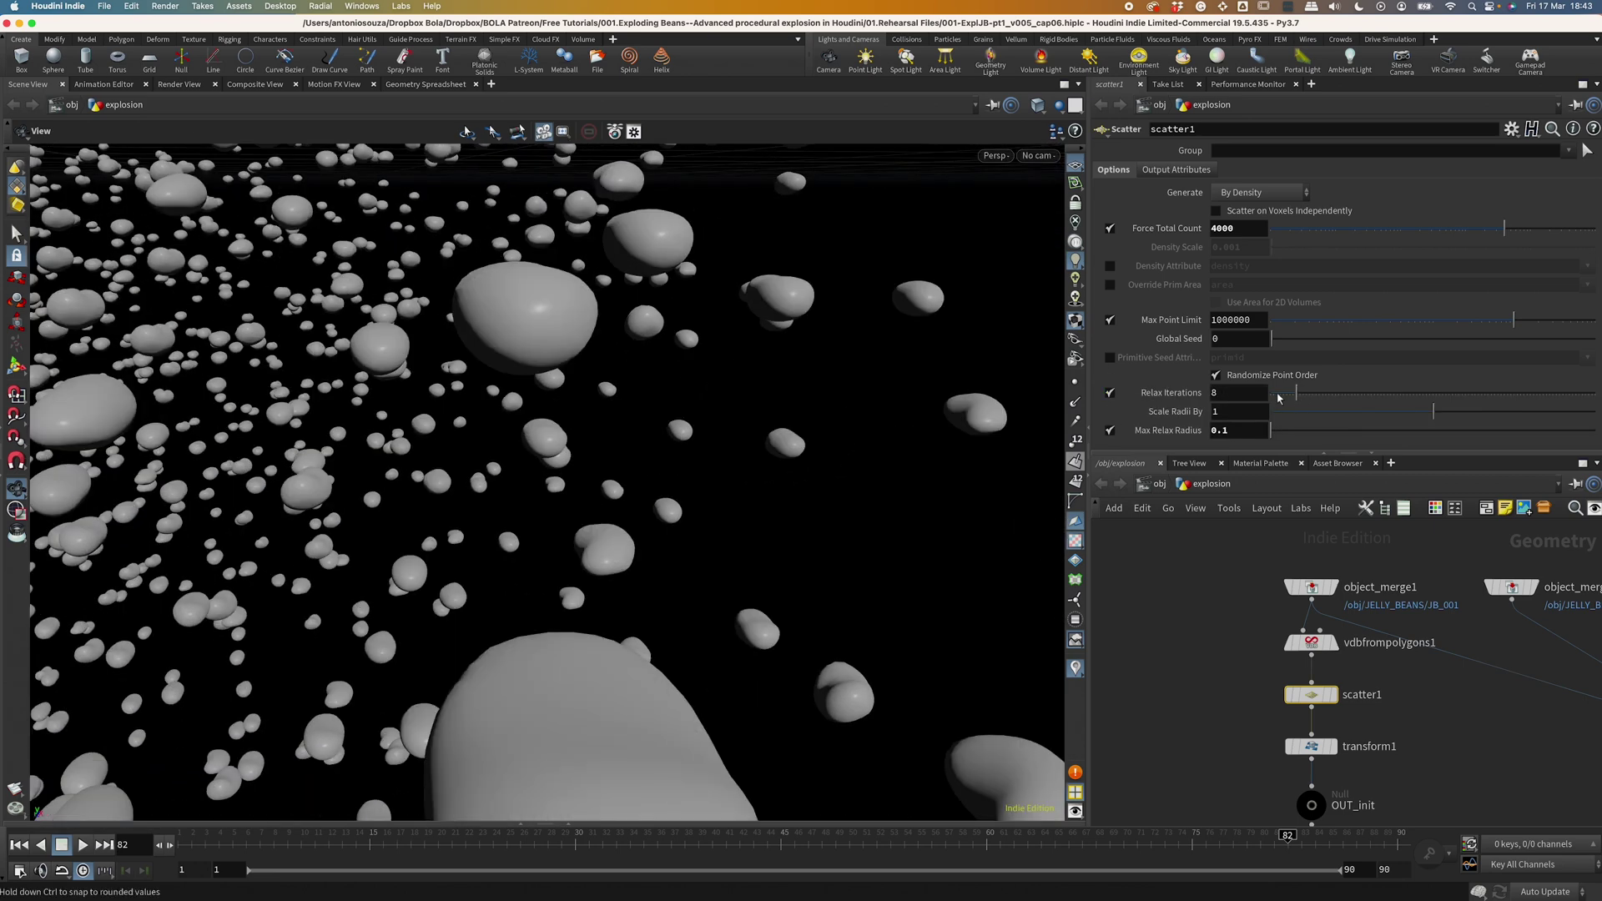
drag(1277, 398, 1365, 400)
drag(1208, 392, 1226, 393)
key(Return)
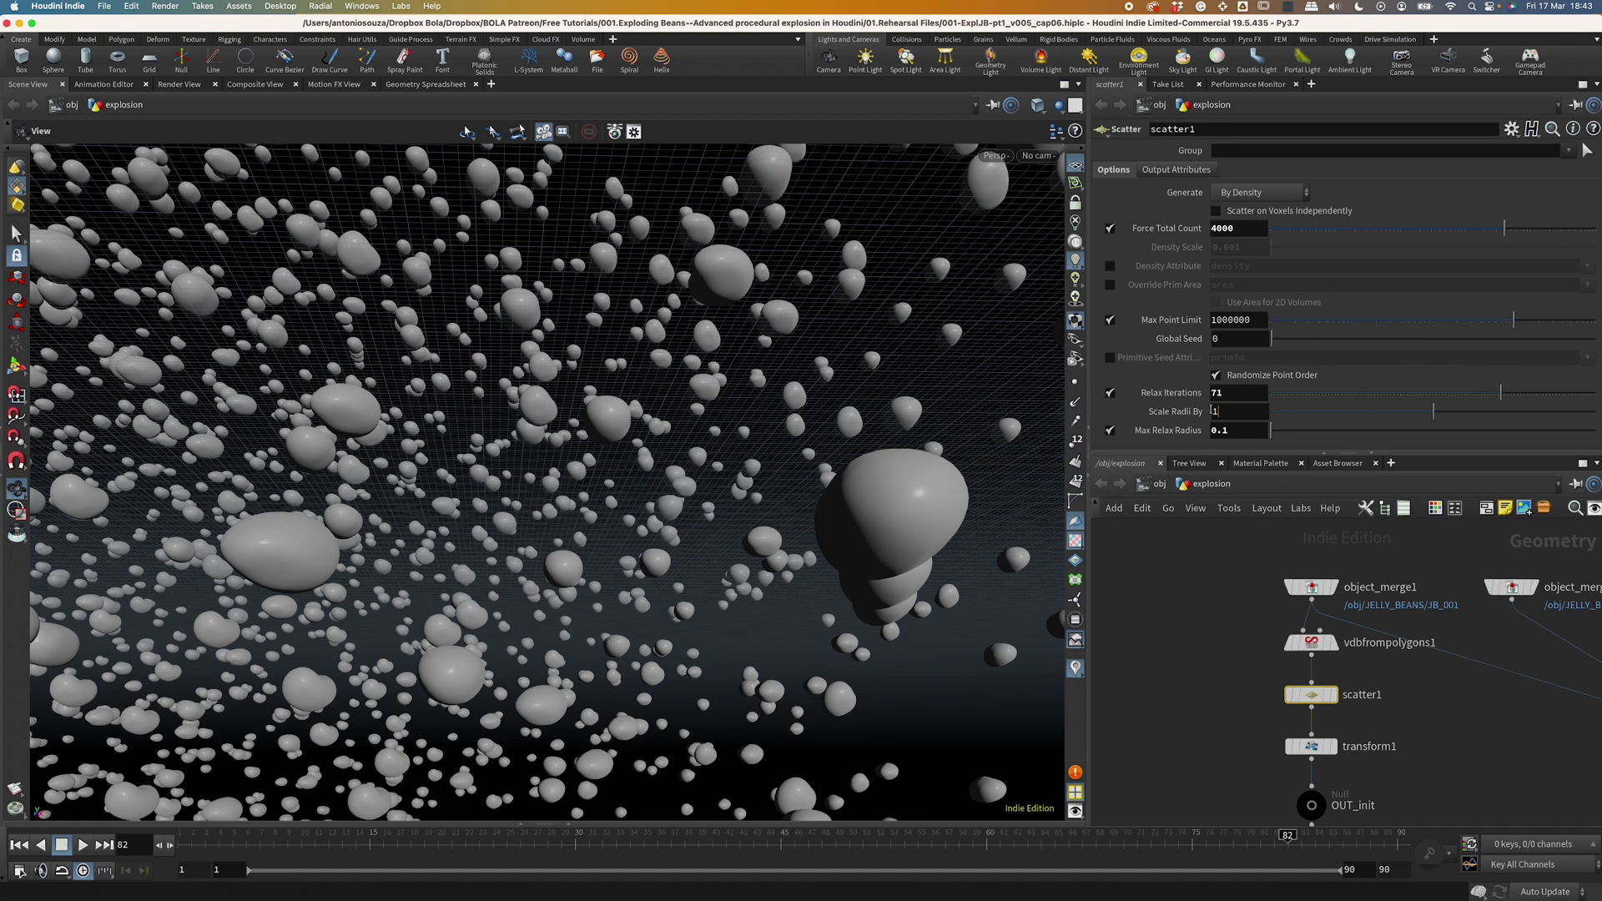
middle_drag(1220, 411, 1212, 411)
double_click(1237, 430)
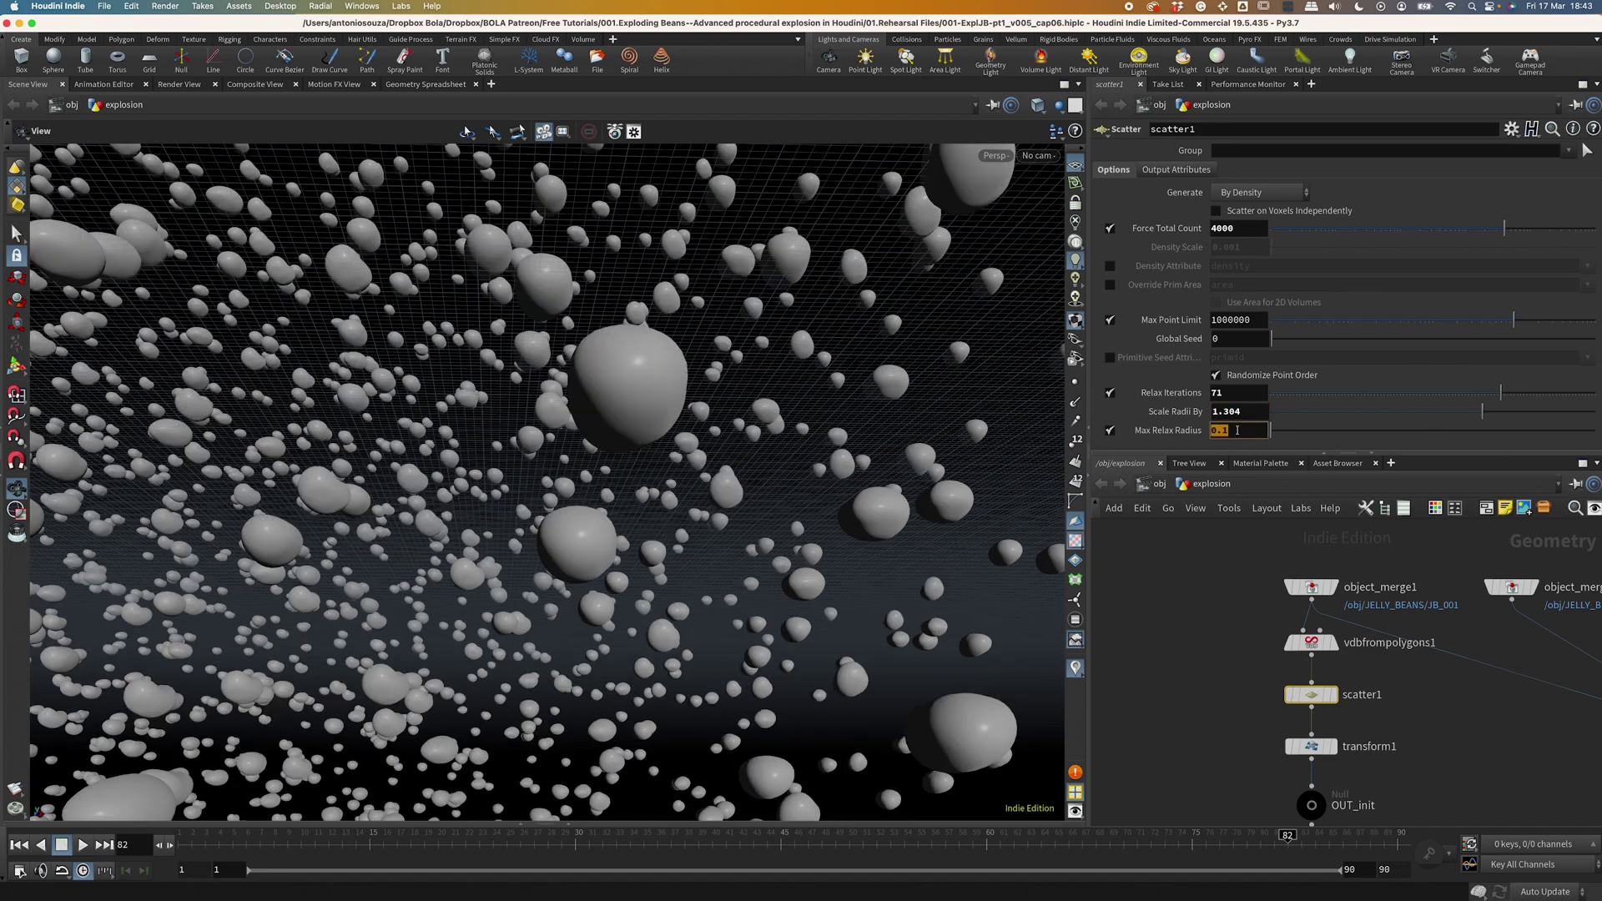
key(Return)
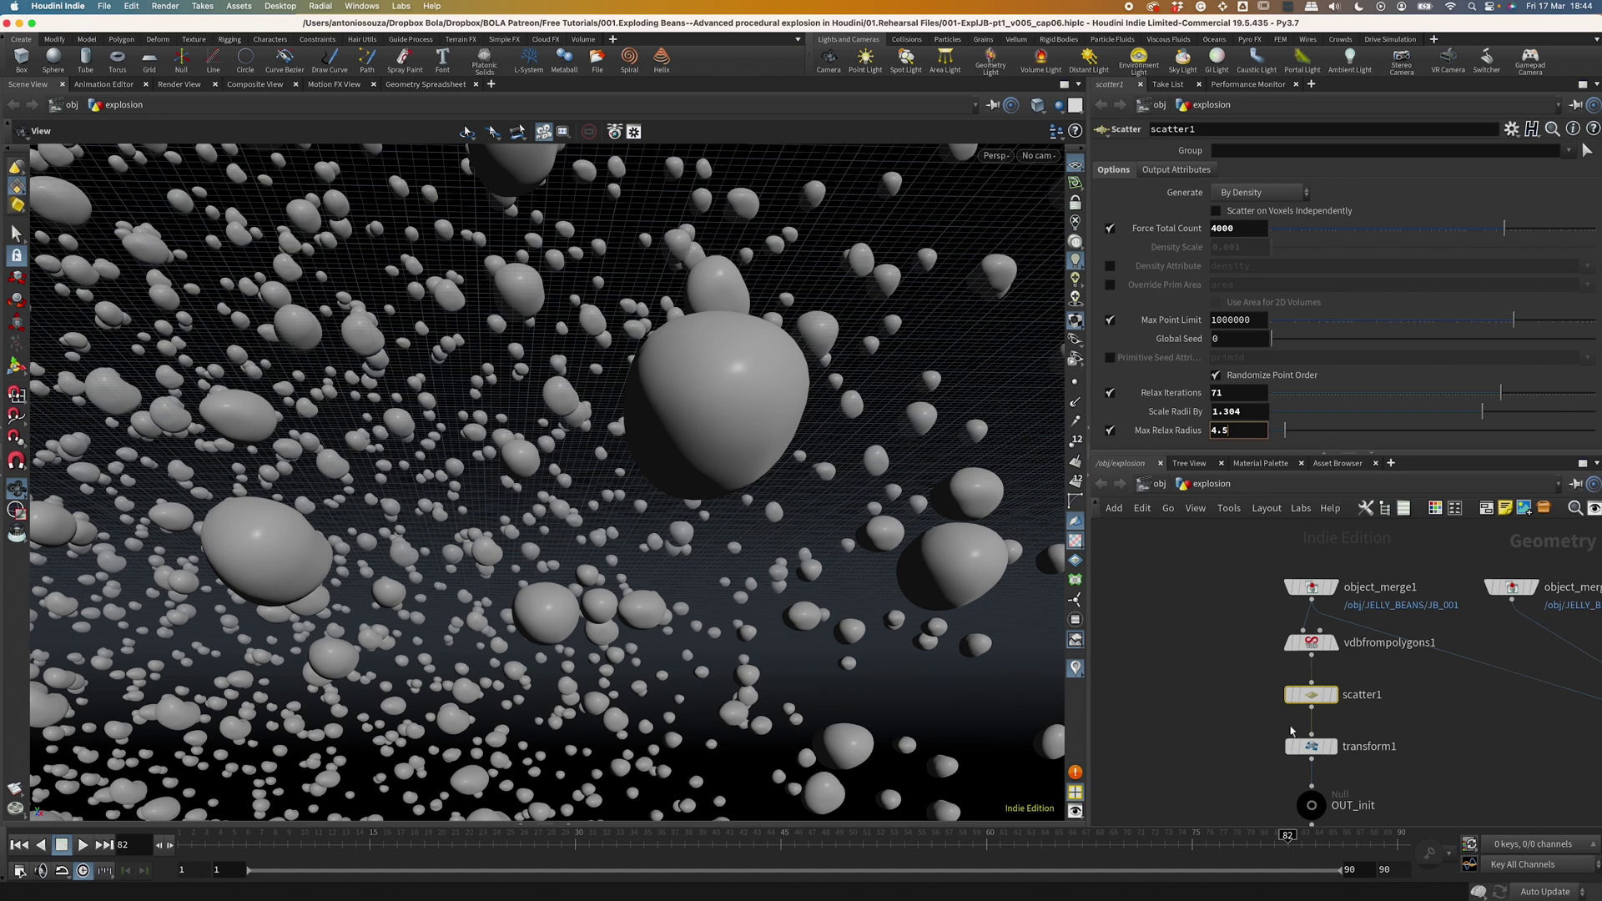
Frame all the beans and keyframe transform1's uniform scale from 20 at frame 1 to 300 at frame 90.
click(1311, 749)
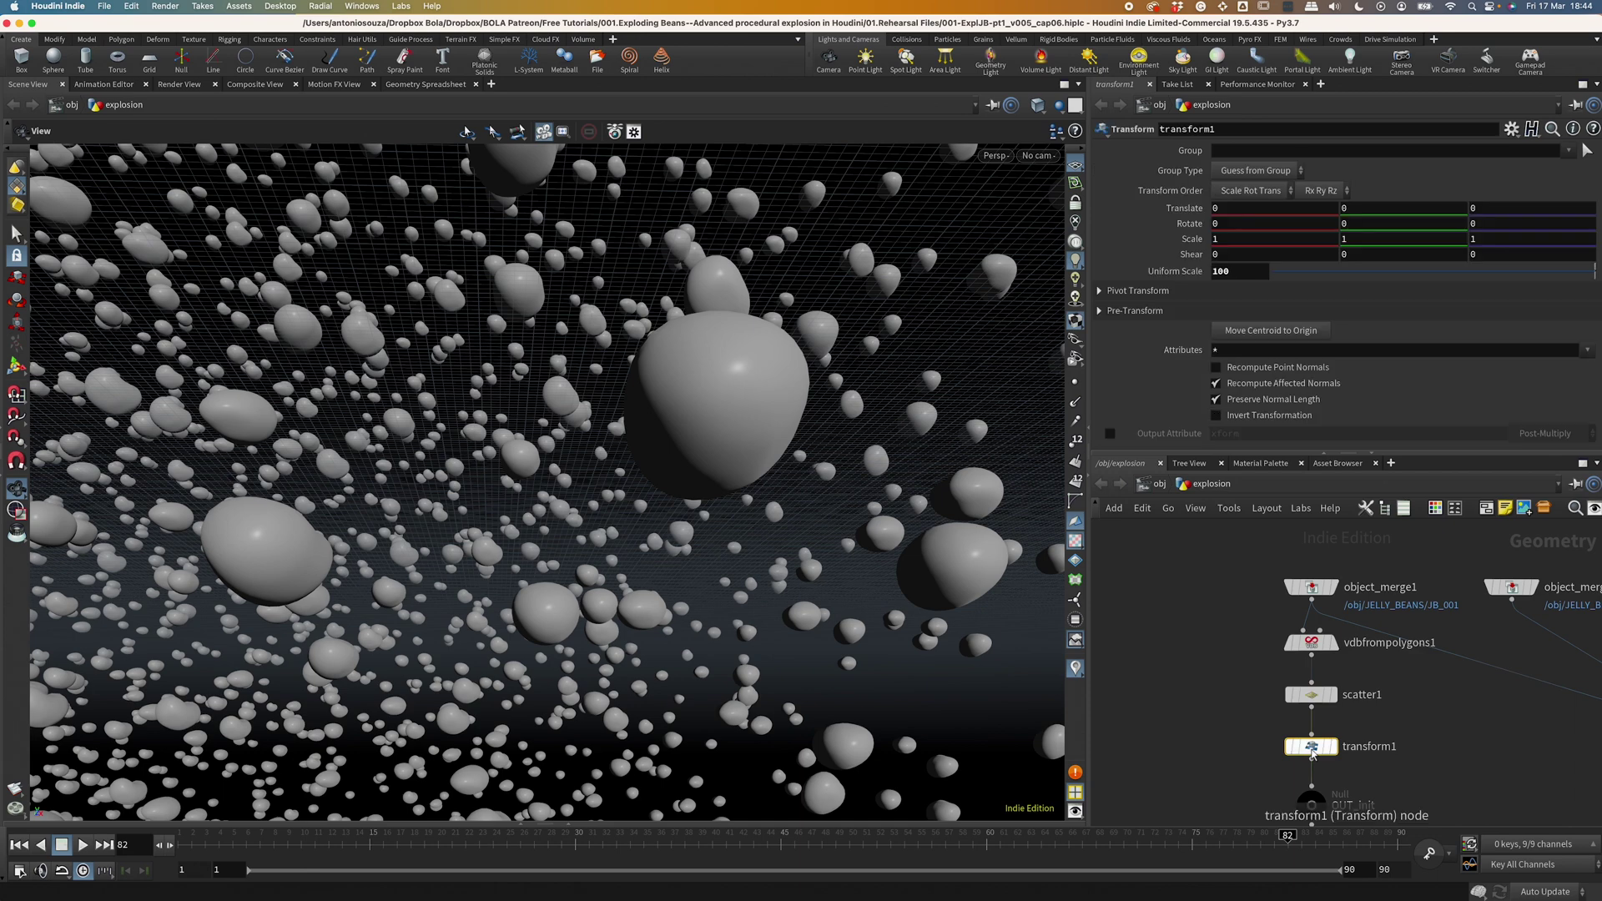
key(space+h)
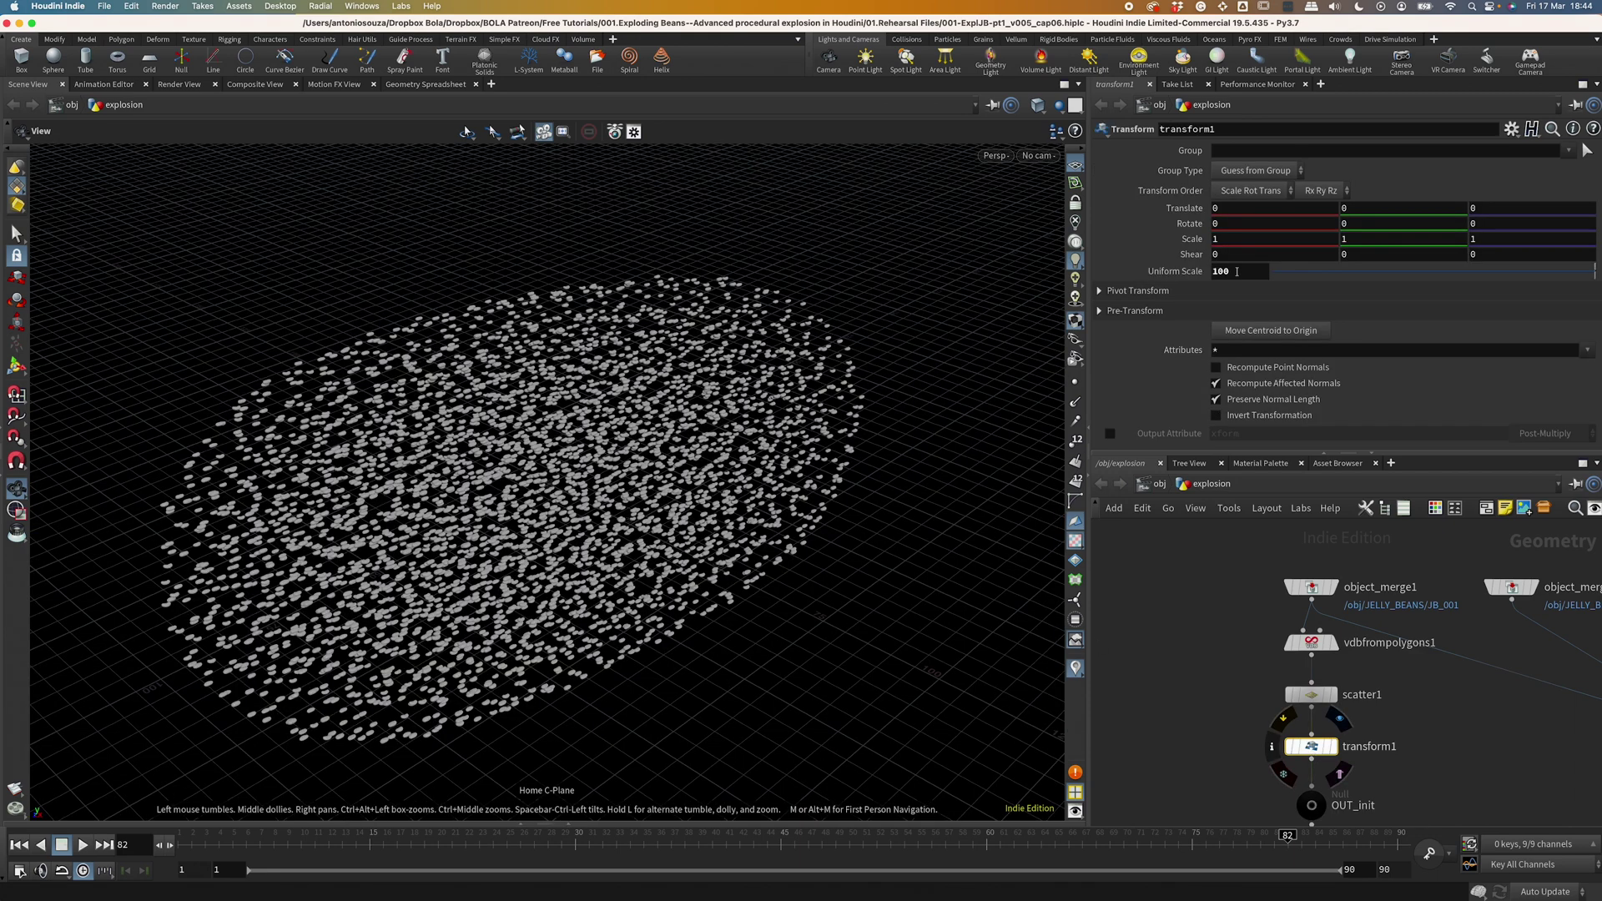
middle_drag(1236, 271, 1522, 217)
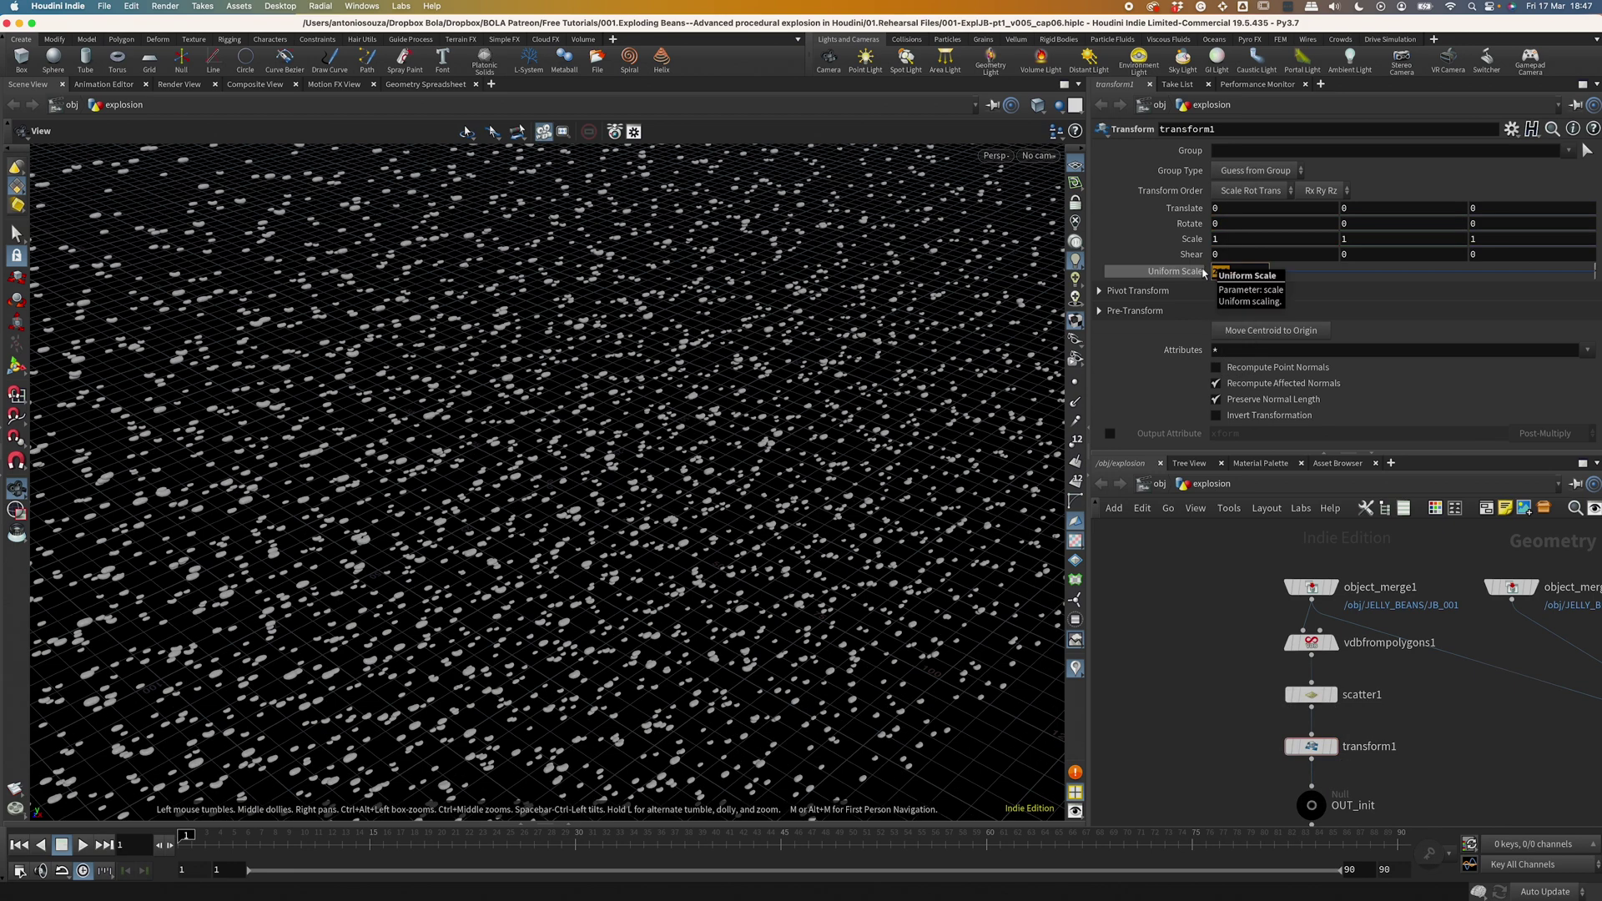
key(super+z)
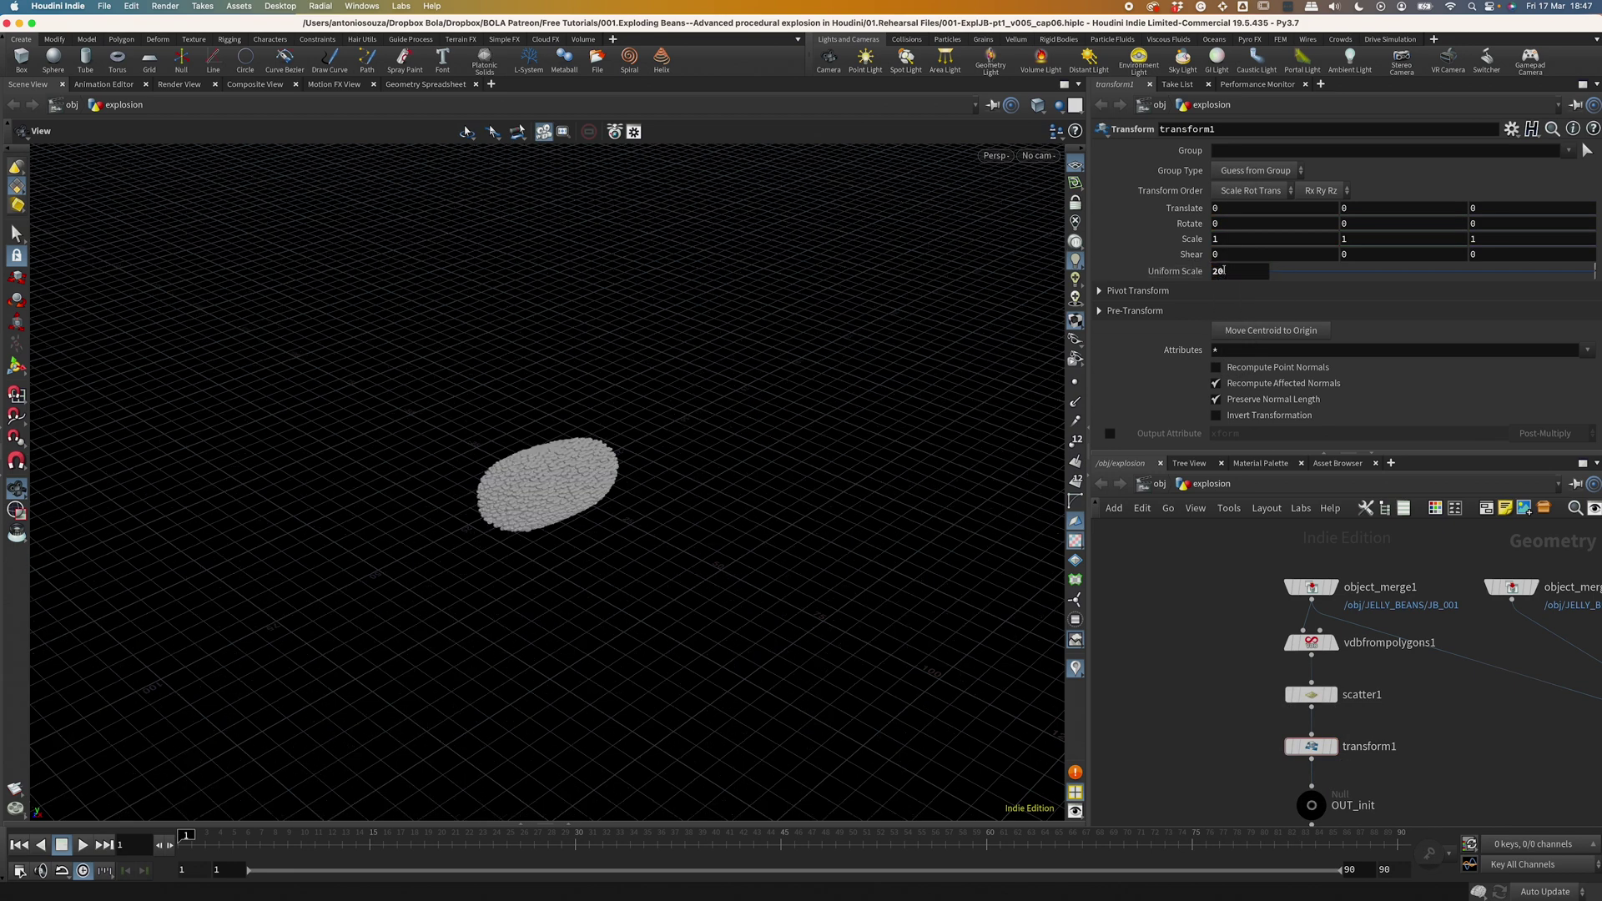
alt+click(1238, 271)
click(1396, 845)
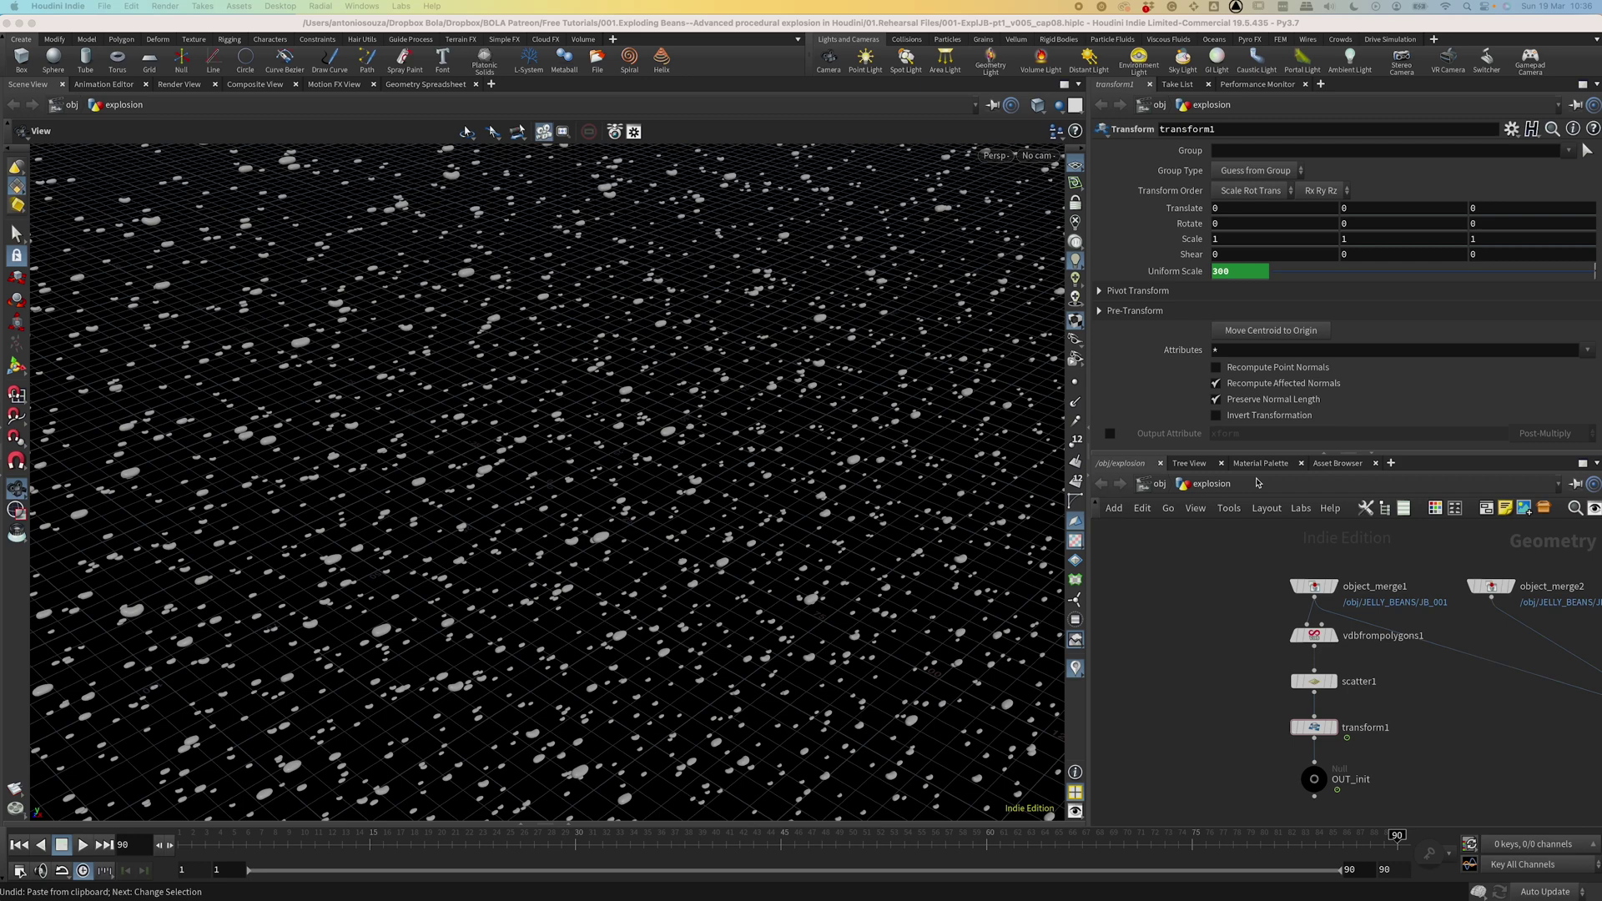
Duplicate the OUT_init null beside the original and rename the copy OUT_final.
click(1315, 781)
key(super+c)
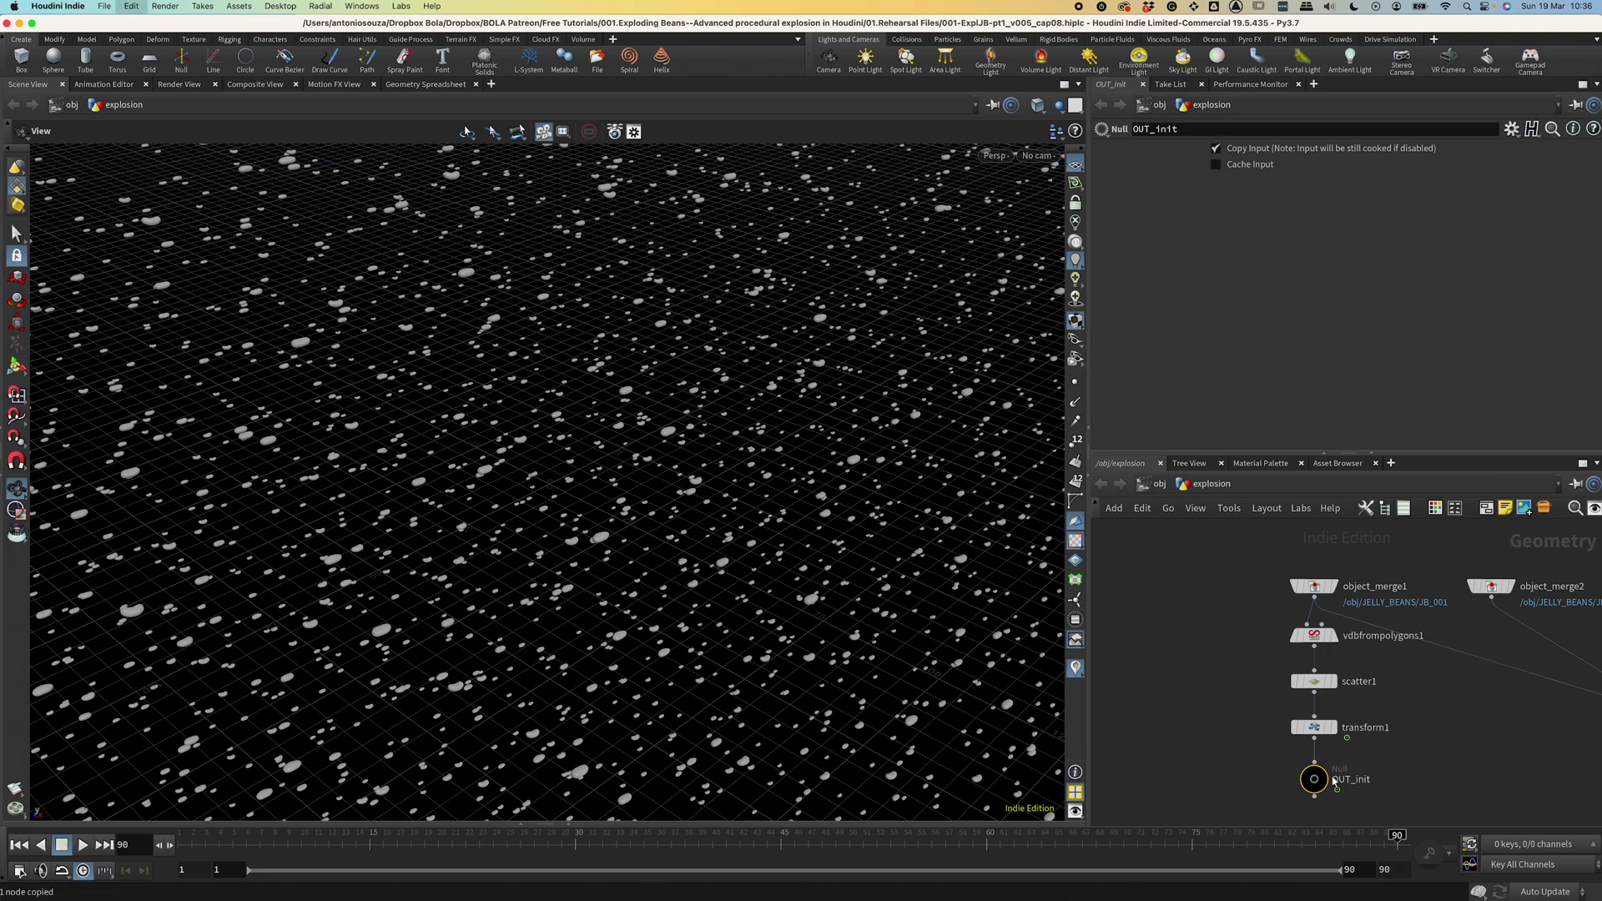
key(super+v)
drag(1425, 778, 1437, 778)
double_click(1480, 783)
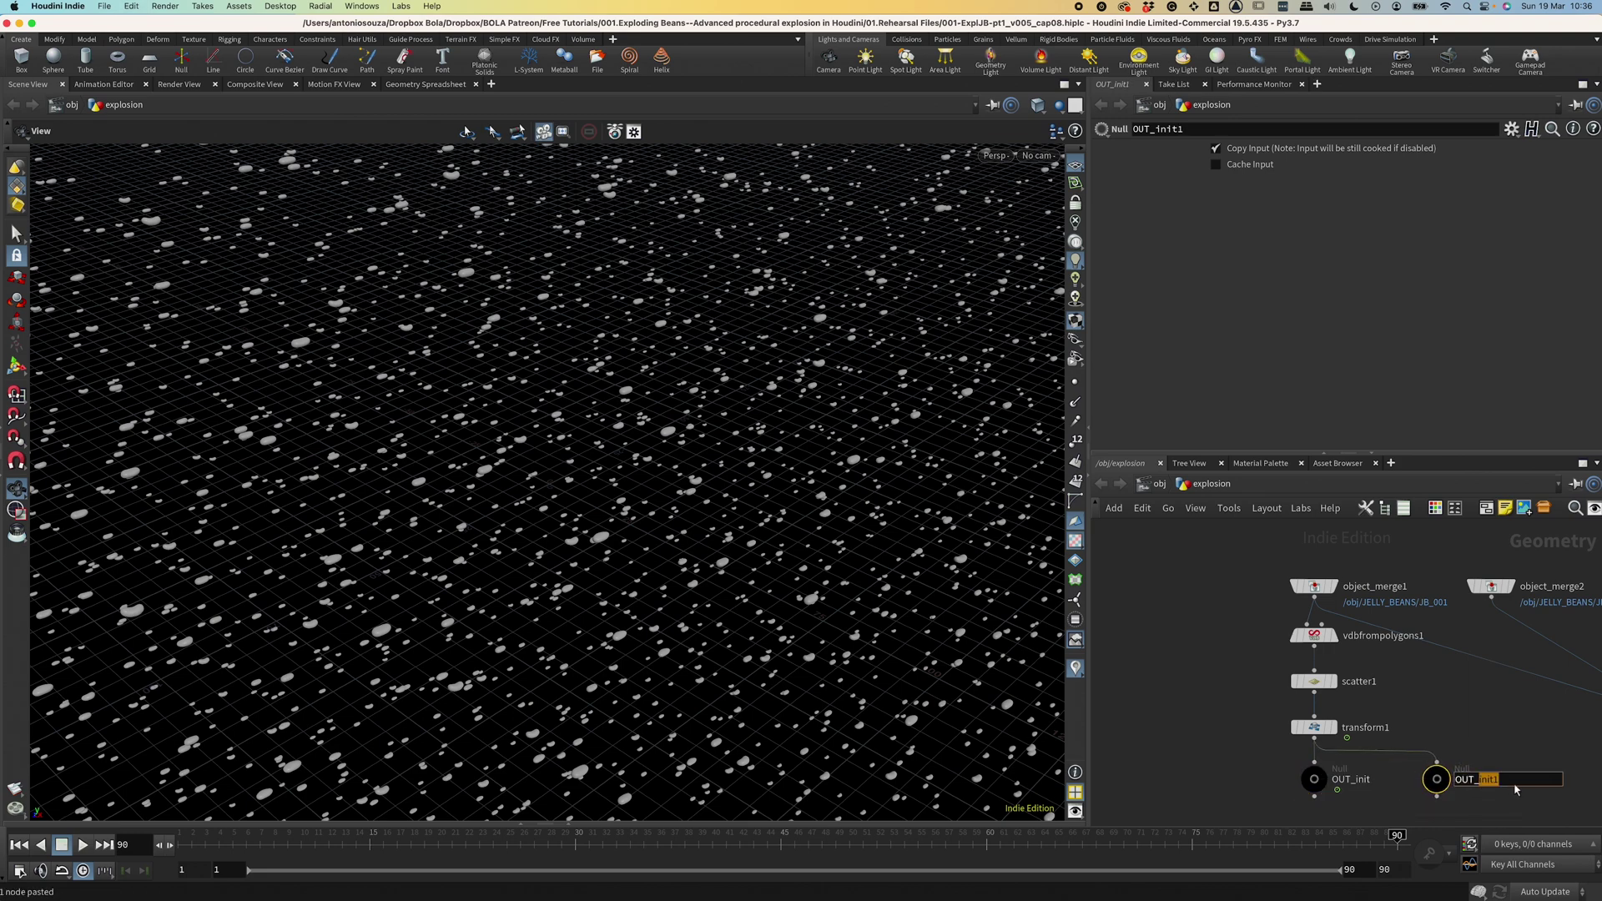
text(final)
key(Return)
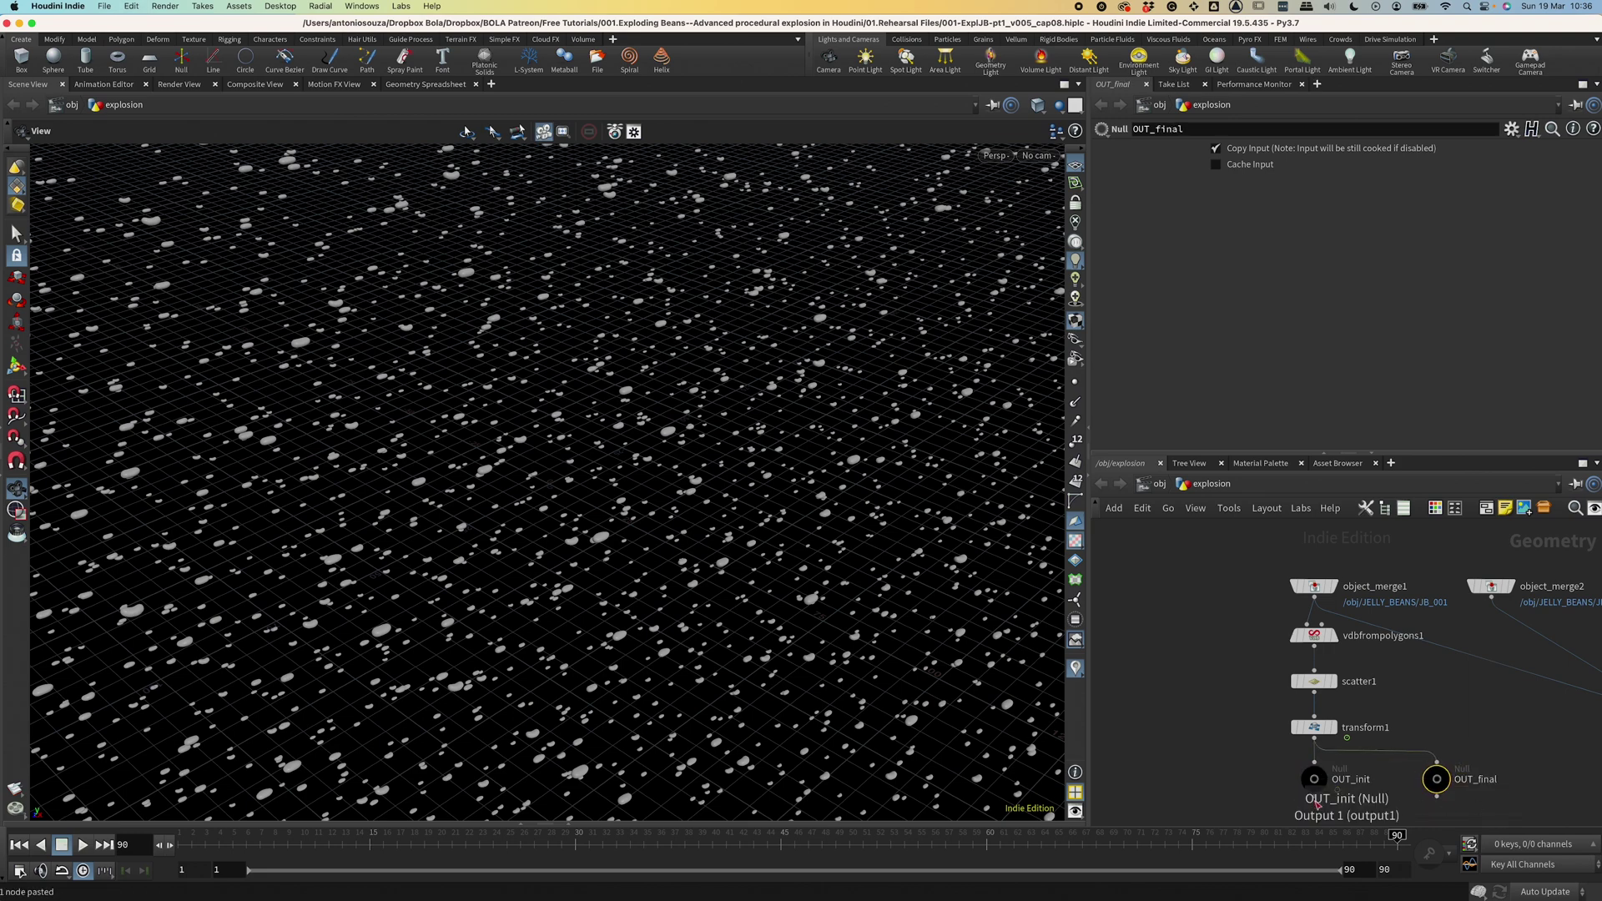
Wire OUT_init into OUT_final through a dot placed above it, and shift transform1 and both nulls down.
drag(1316, 803, 1436, 761)
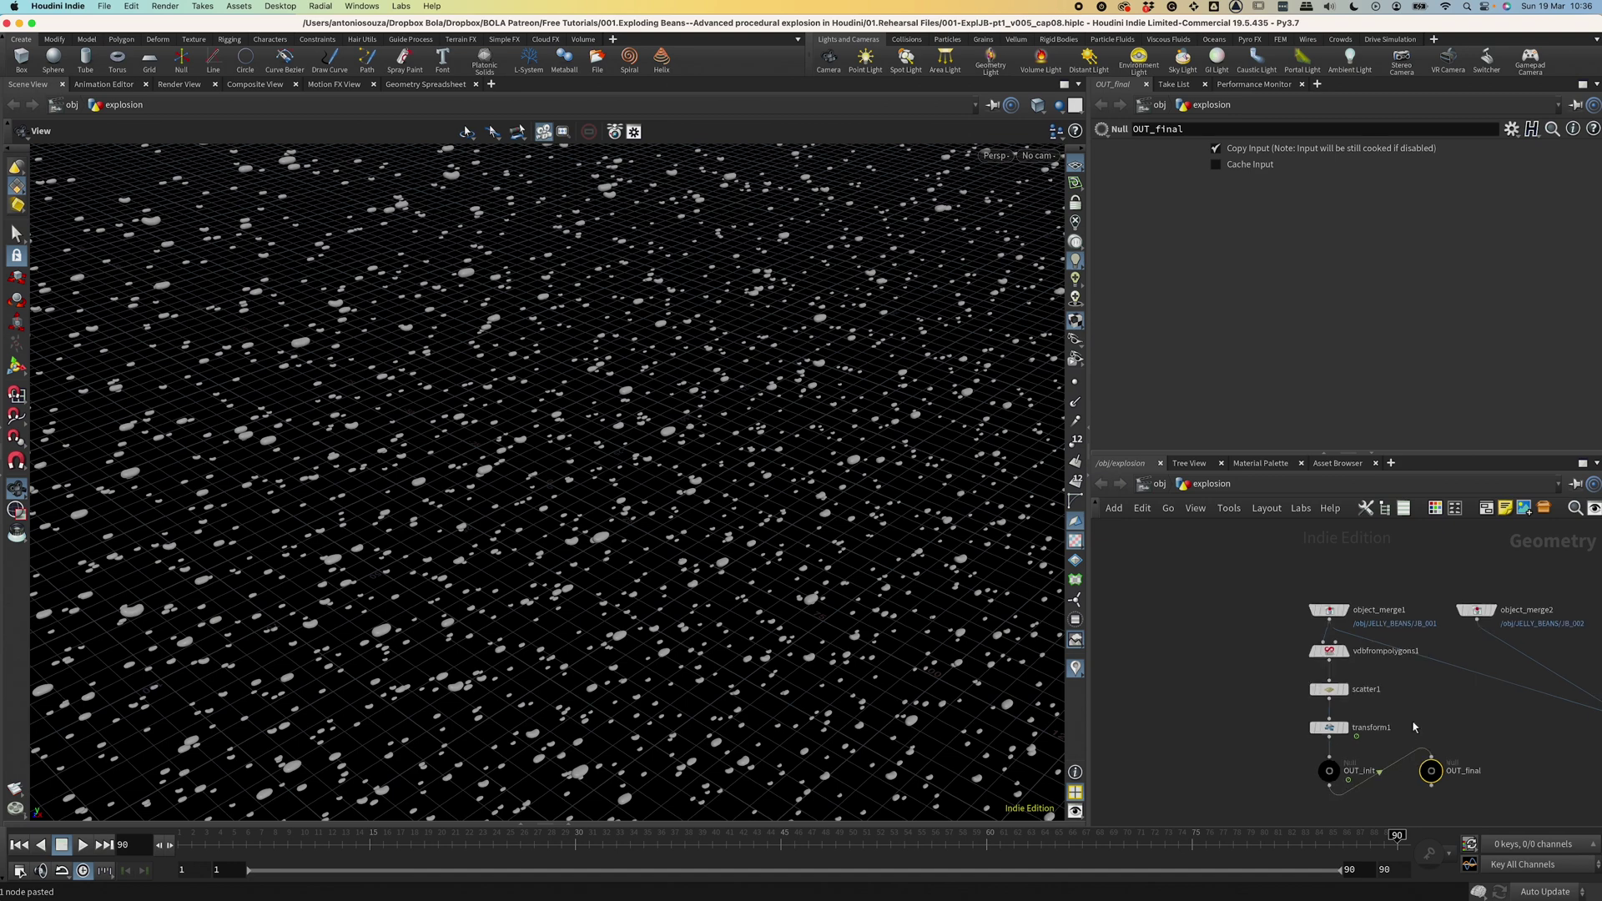
scroll(1314, 702, down, 2)
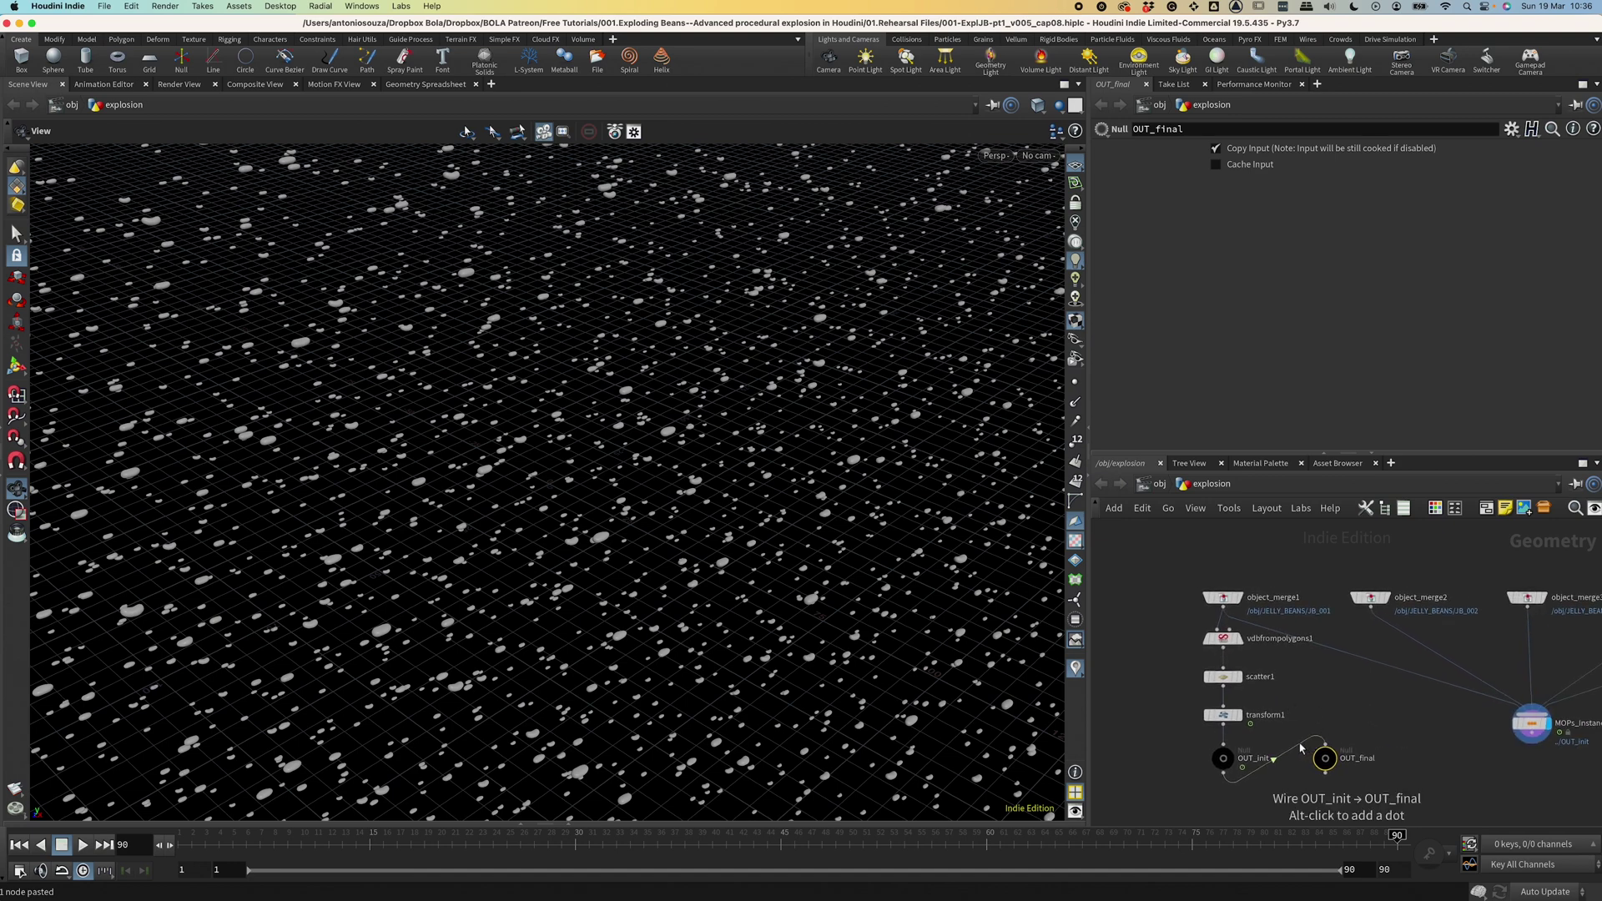
alt+drag(1300, 747, 1327, 638)
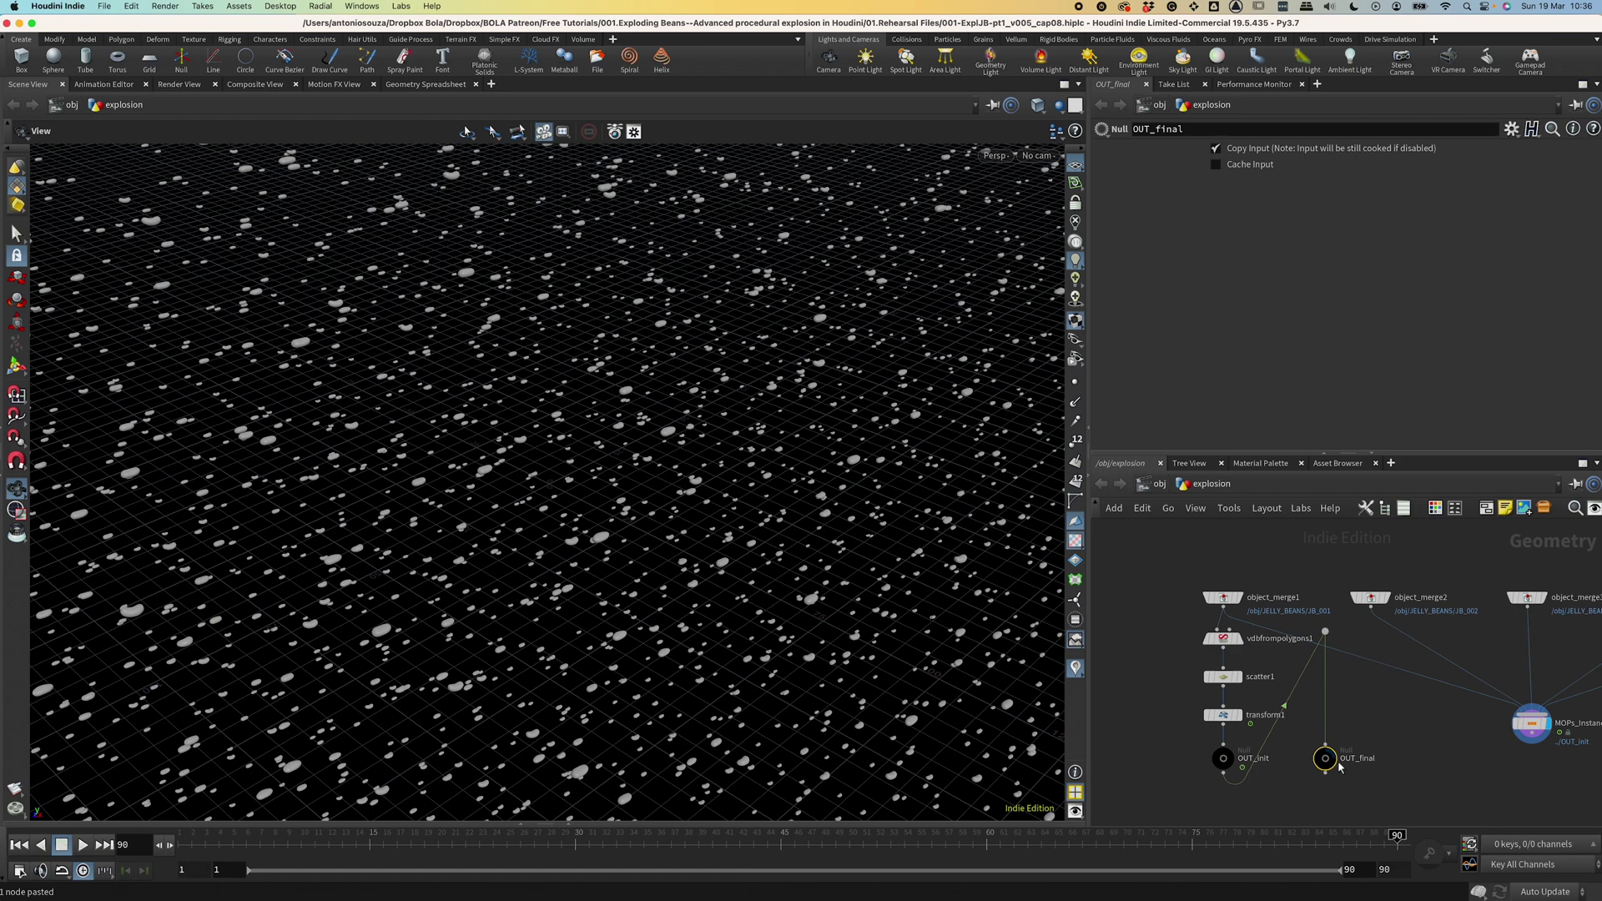
drag(1372, 813, 1191, 705)
drag(1225, 760, 1226, 782)
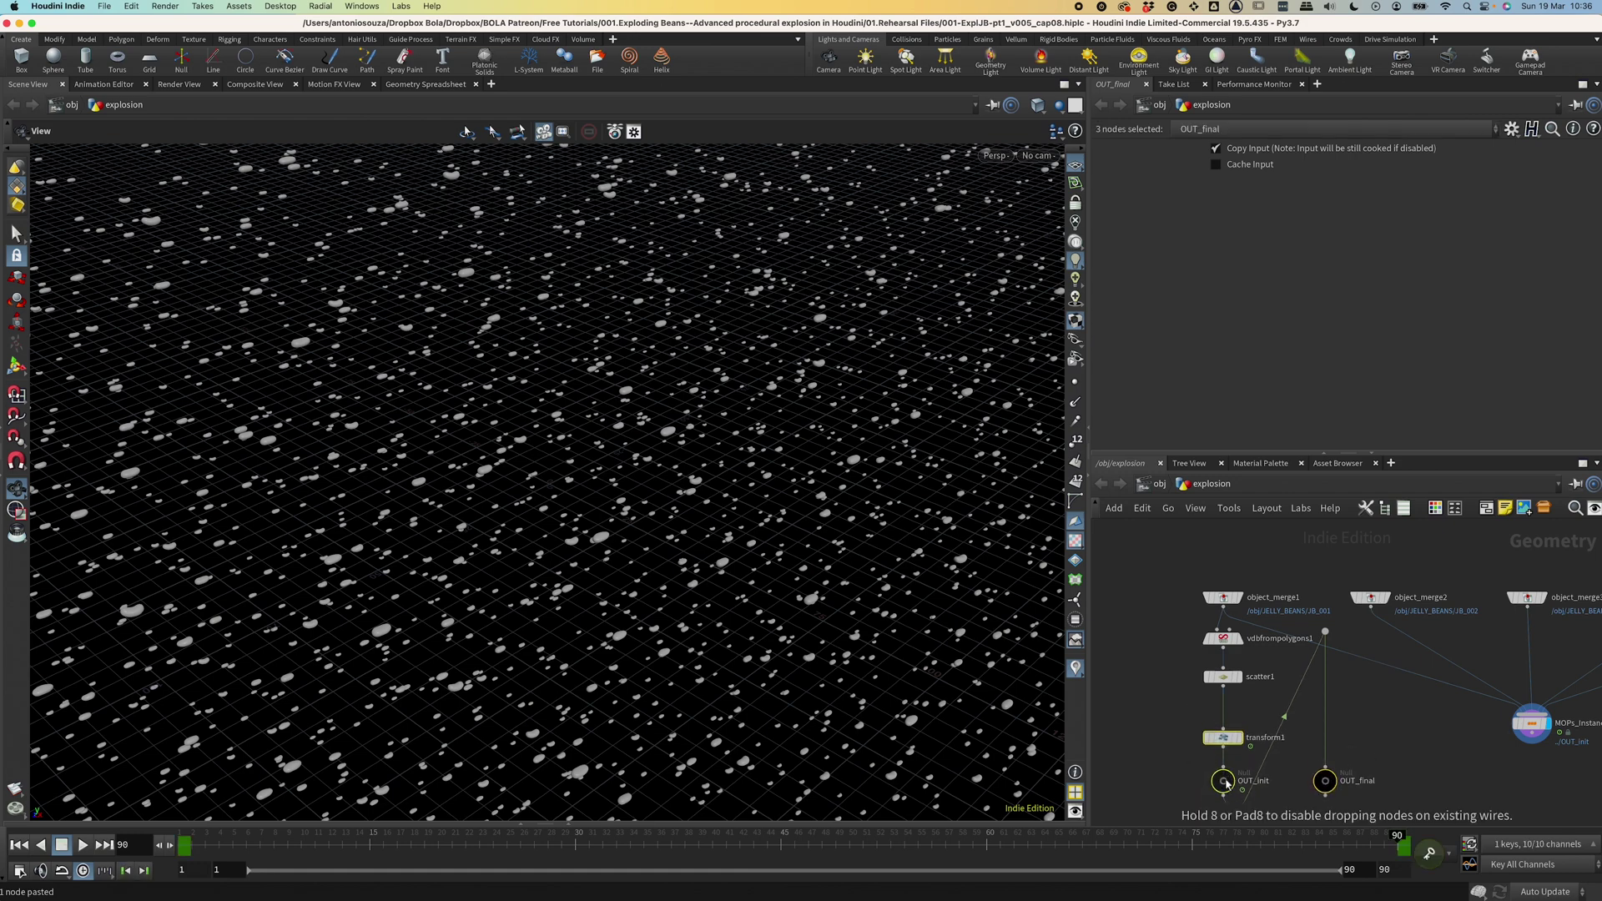
Delete the animation channels on transform1's uniform scale and set the scale to 0.21.
click(1222, 738)
right_click(1225, 271)
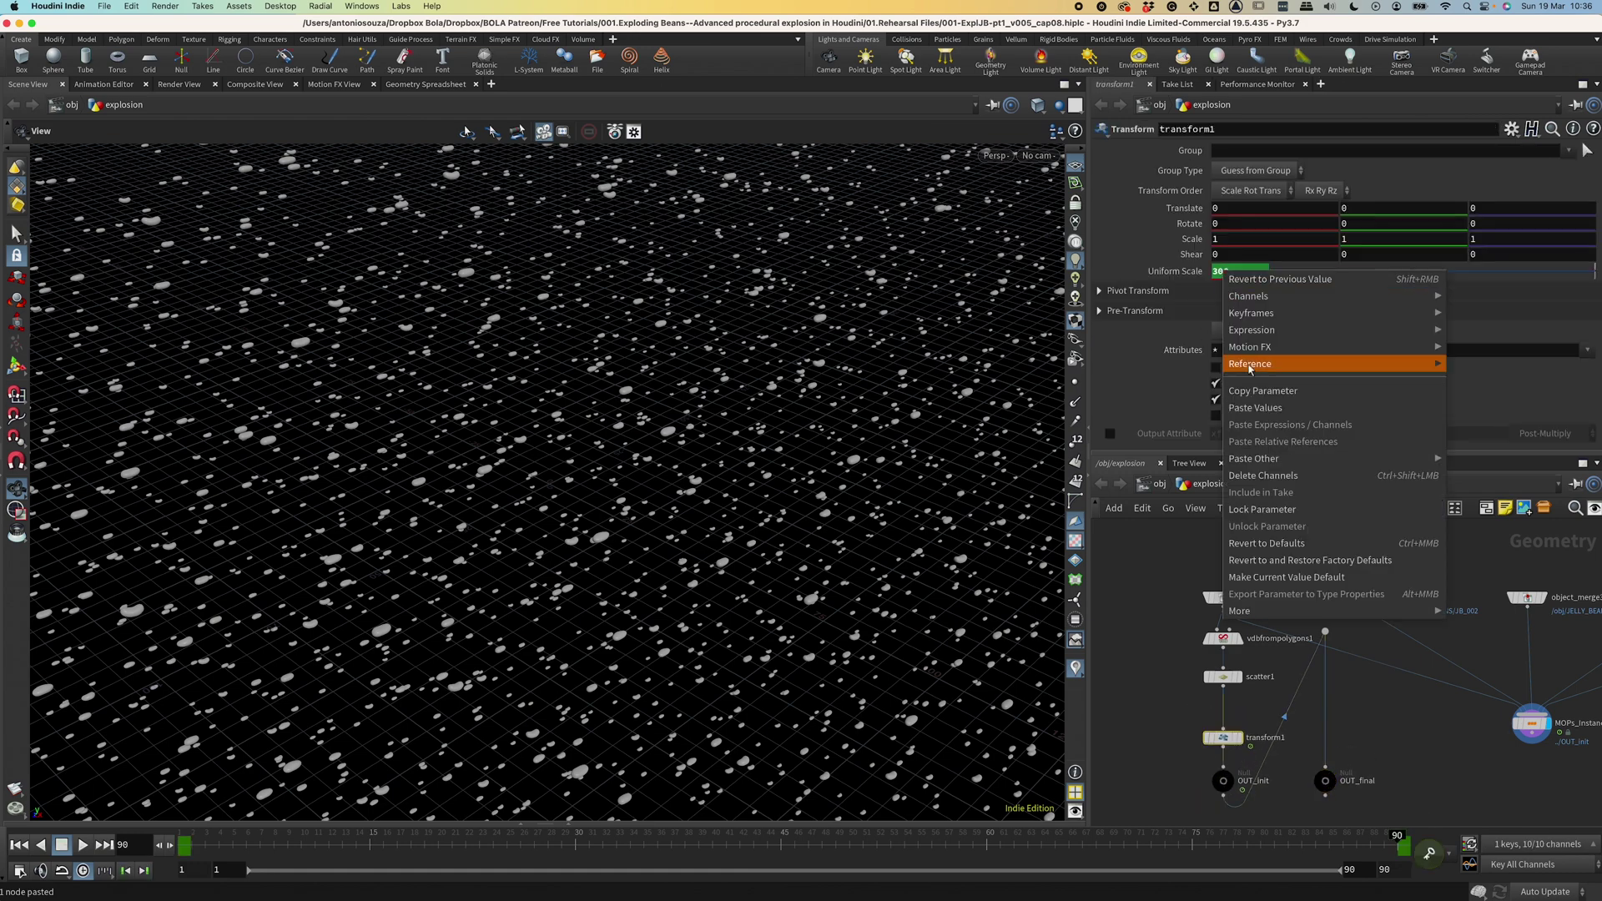
click(1263, 474)
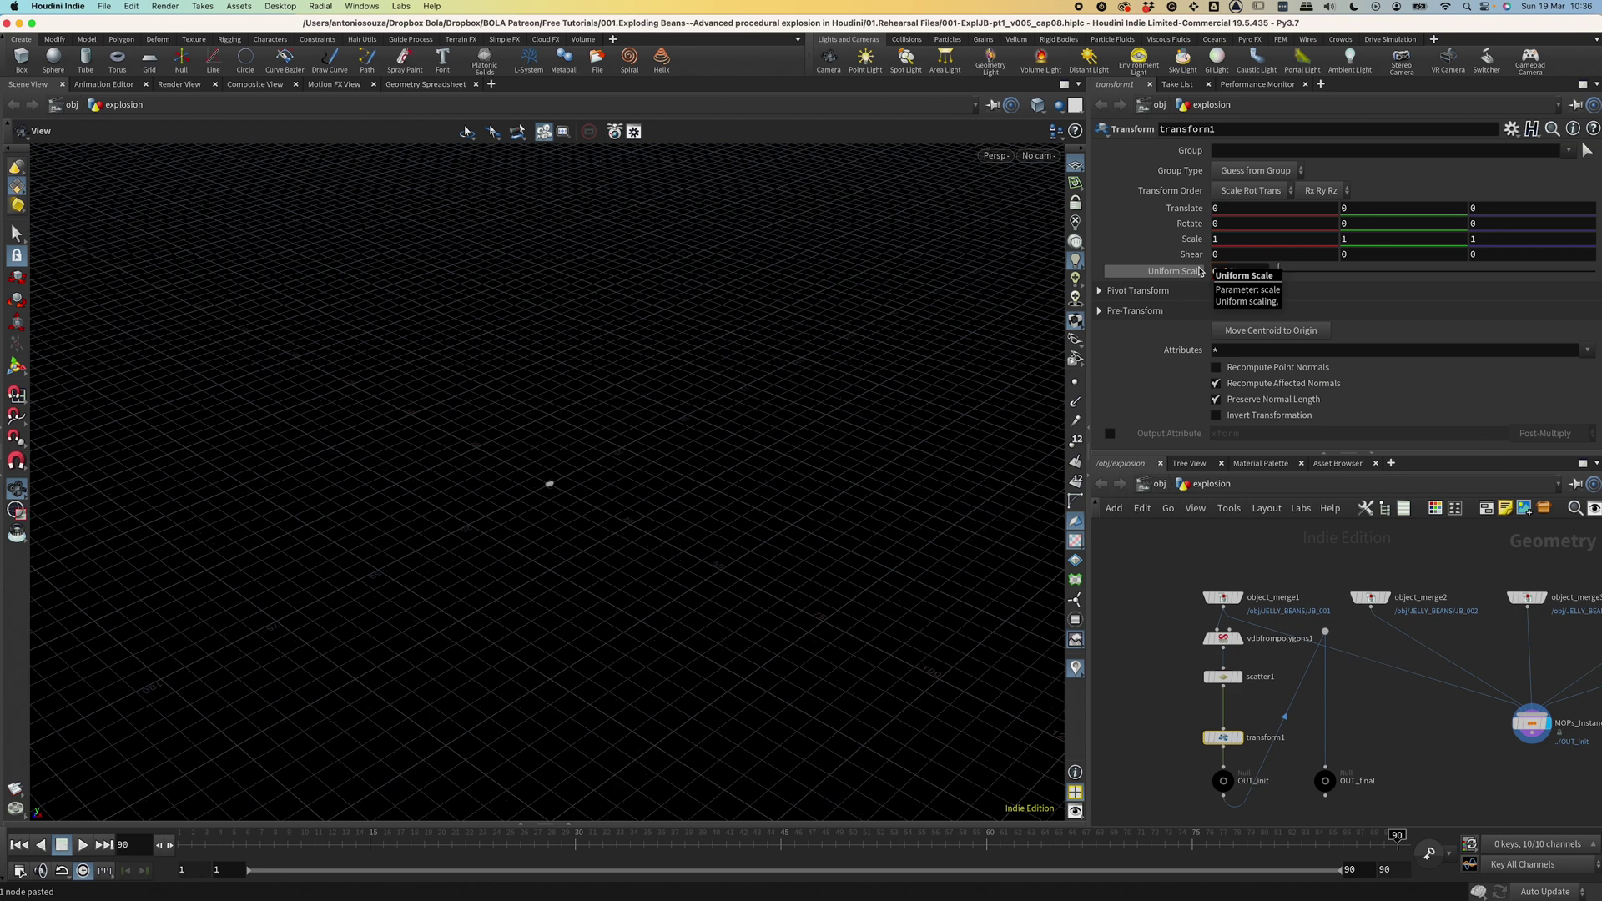
Duplicate transform1 onto the wire above OUT_final and set the copy's uniform scale to 1400.
alt+drag(1227, 740, 1329, 741)
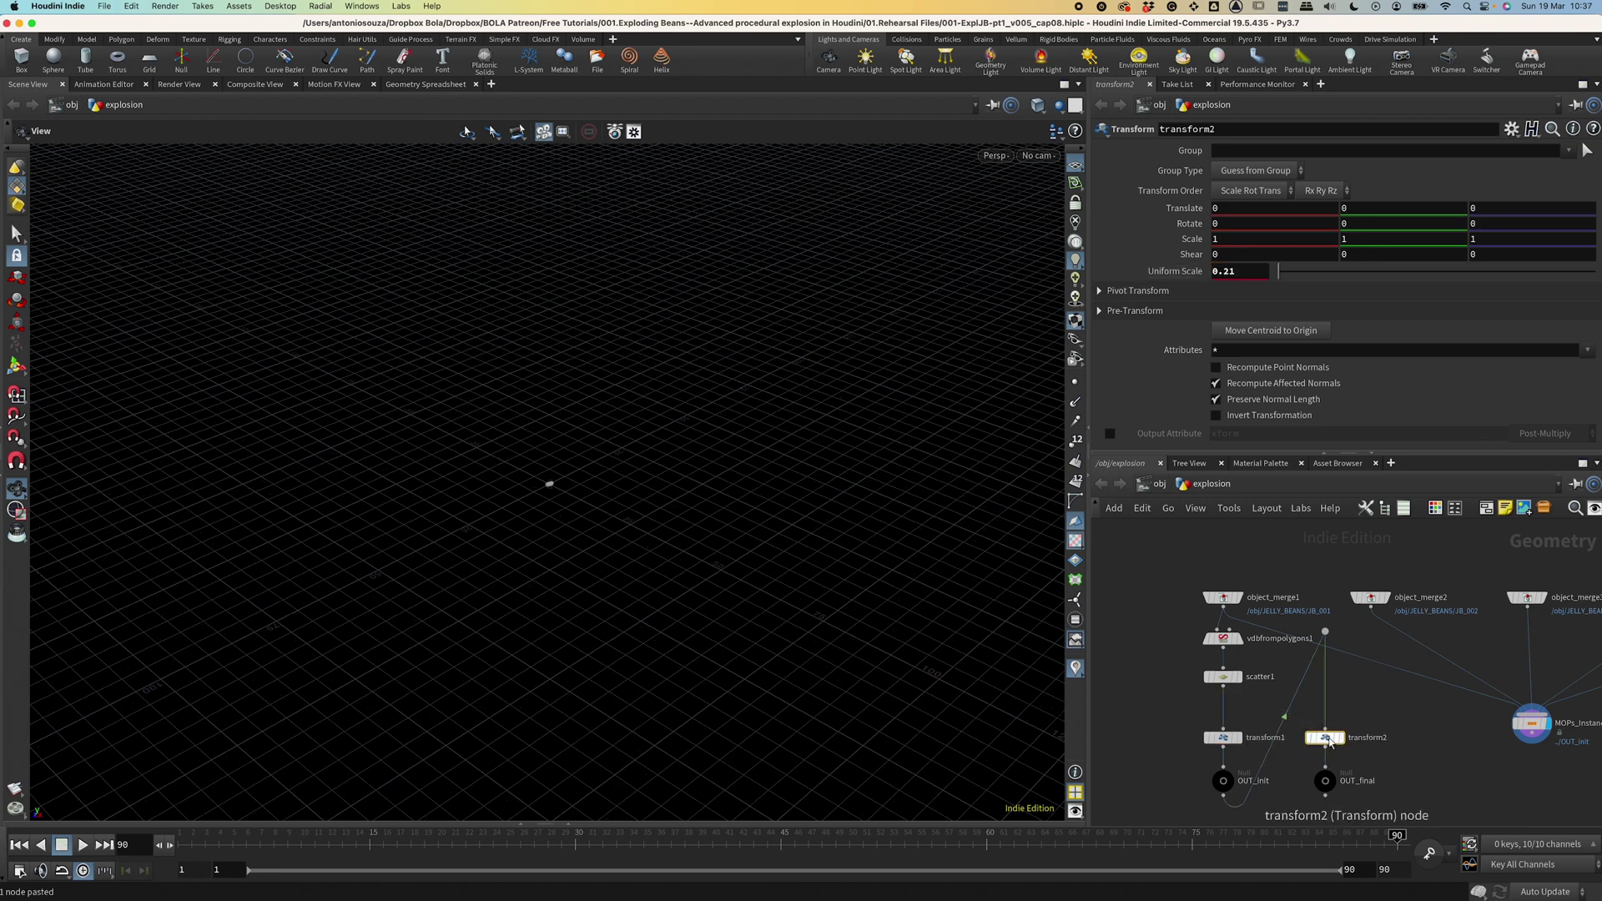
click(1211, 269)
text(1400)
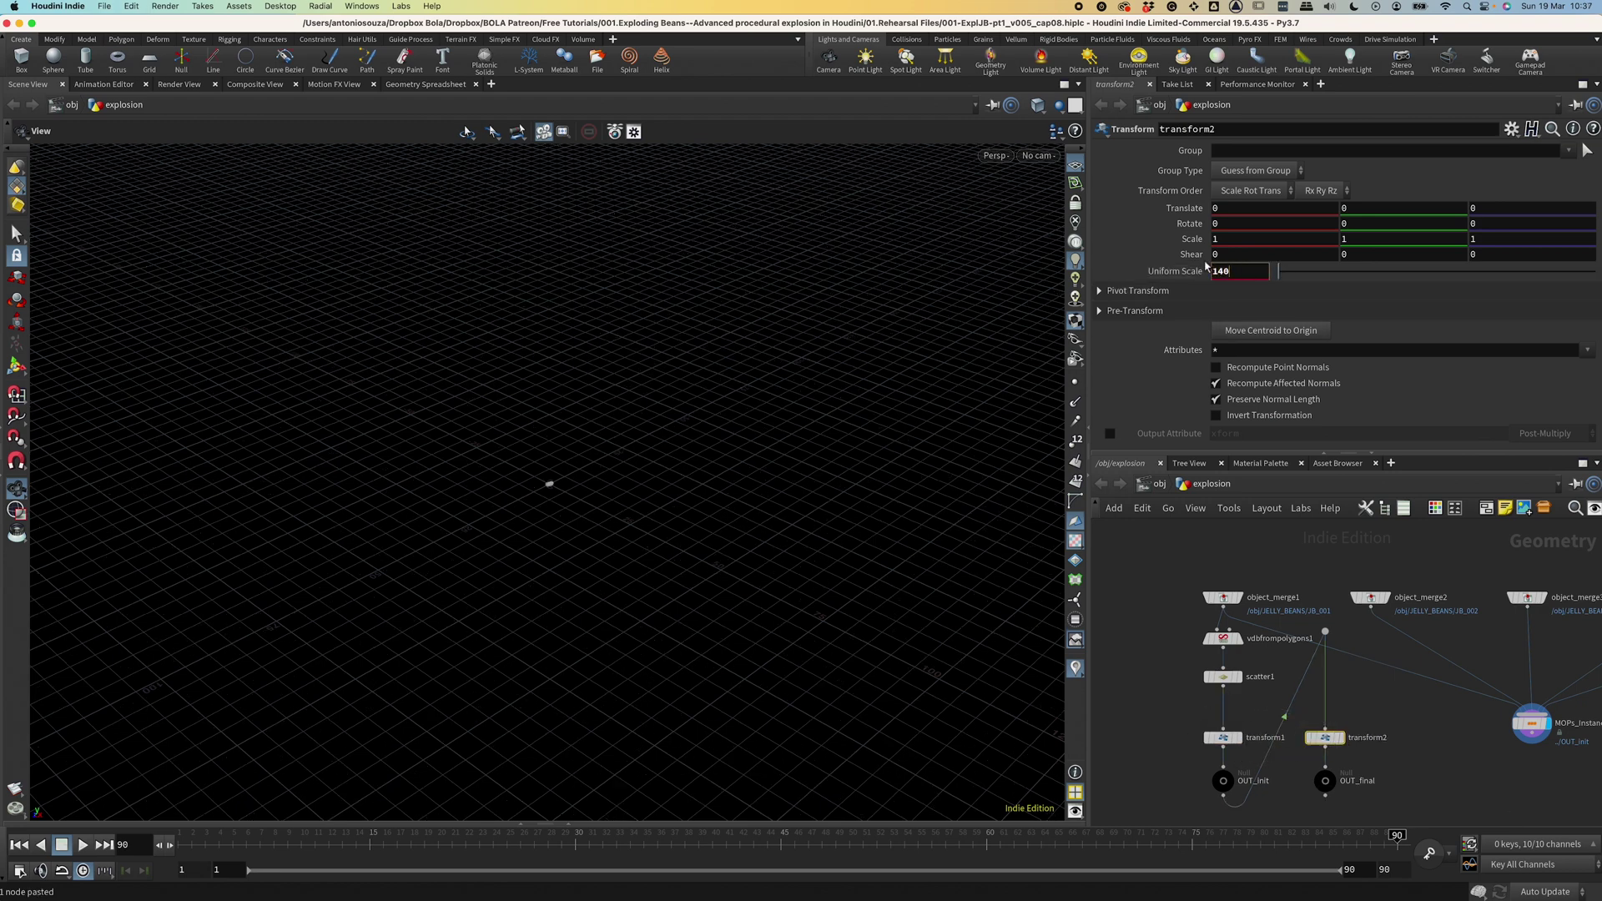
key(Return)
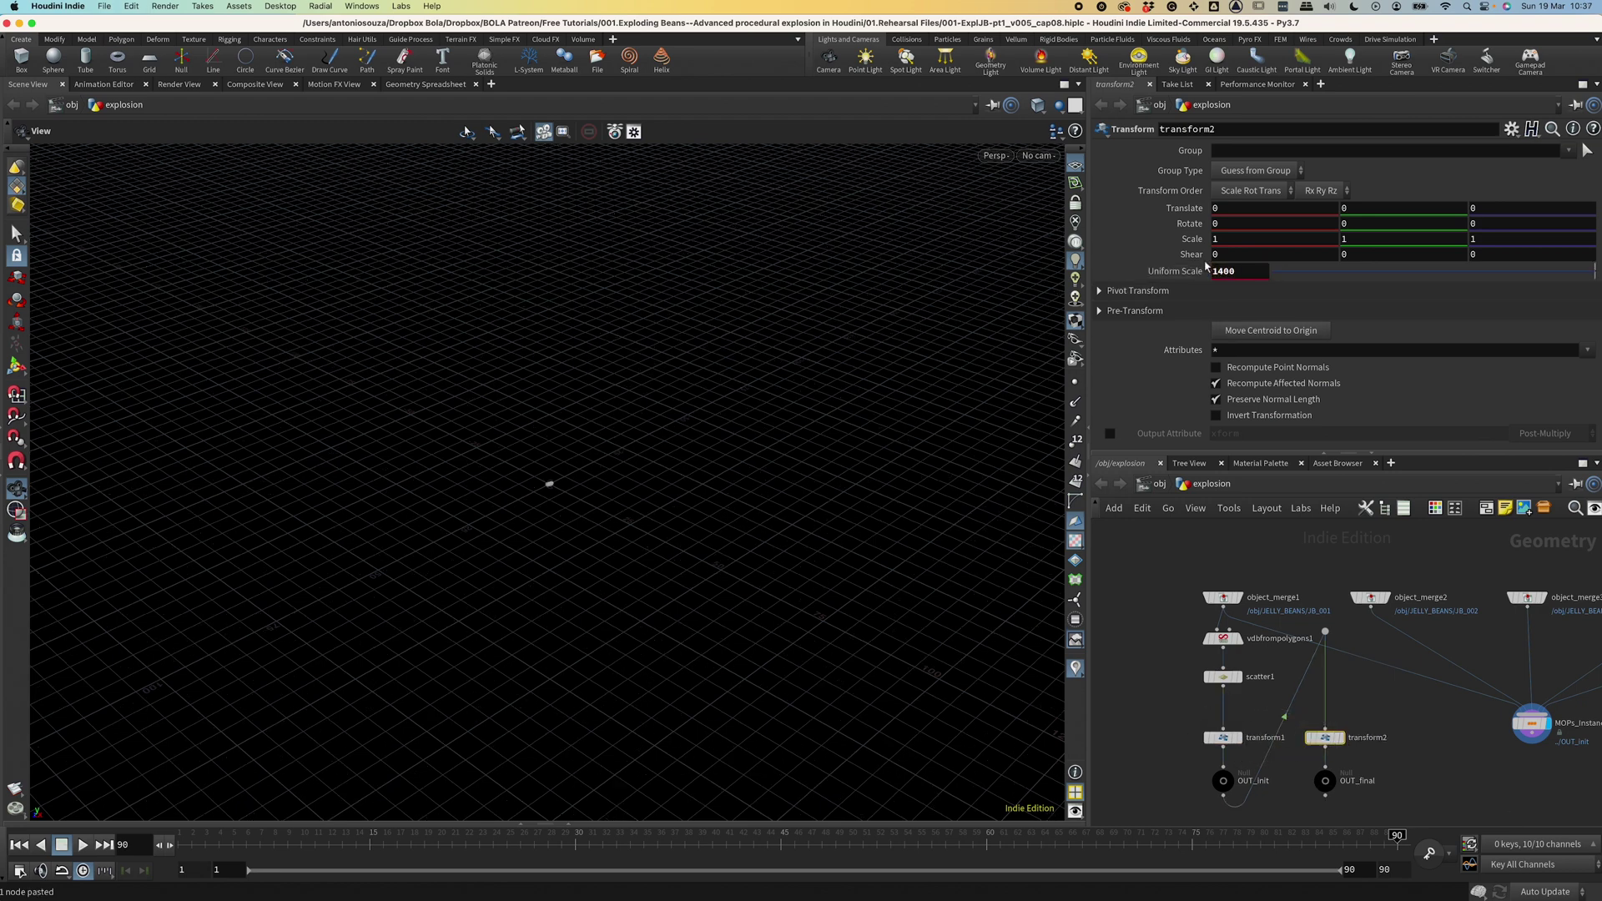
Display OUT_final to check its point spread, and return the display to the MOPs Instancer and select it.
click(1333, 781)
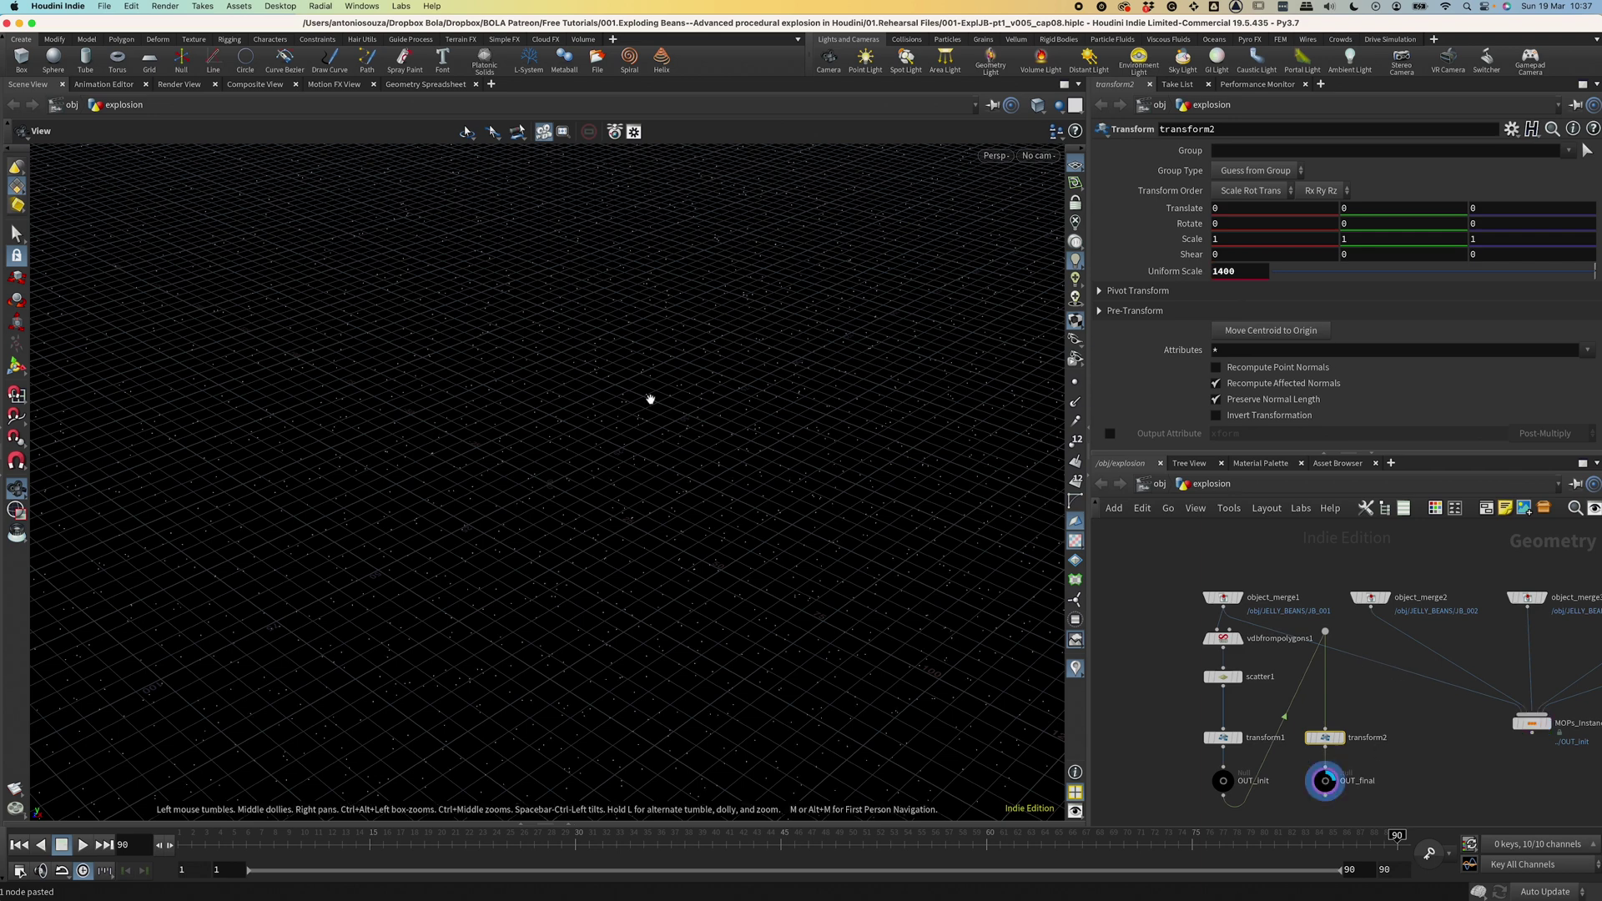
click(1540, 725)
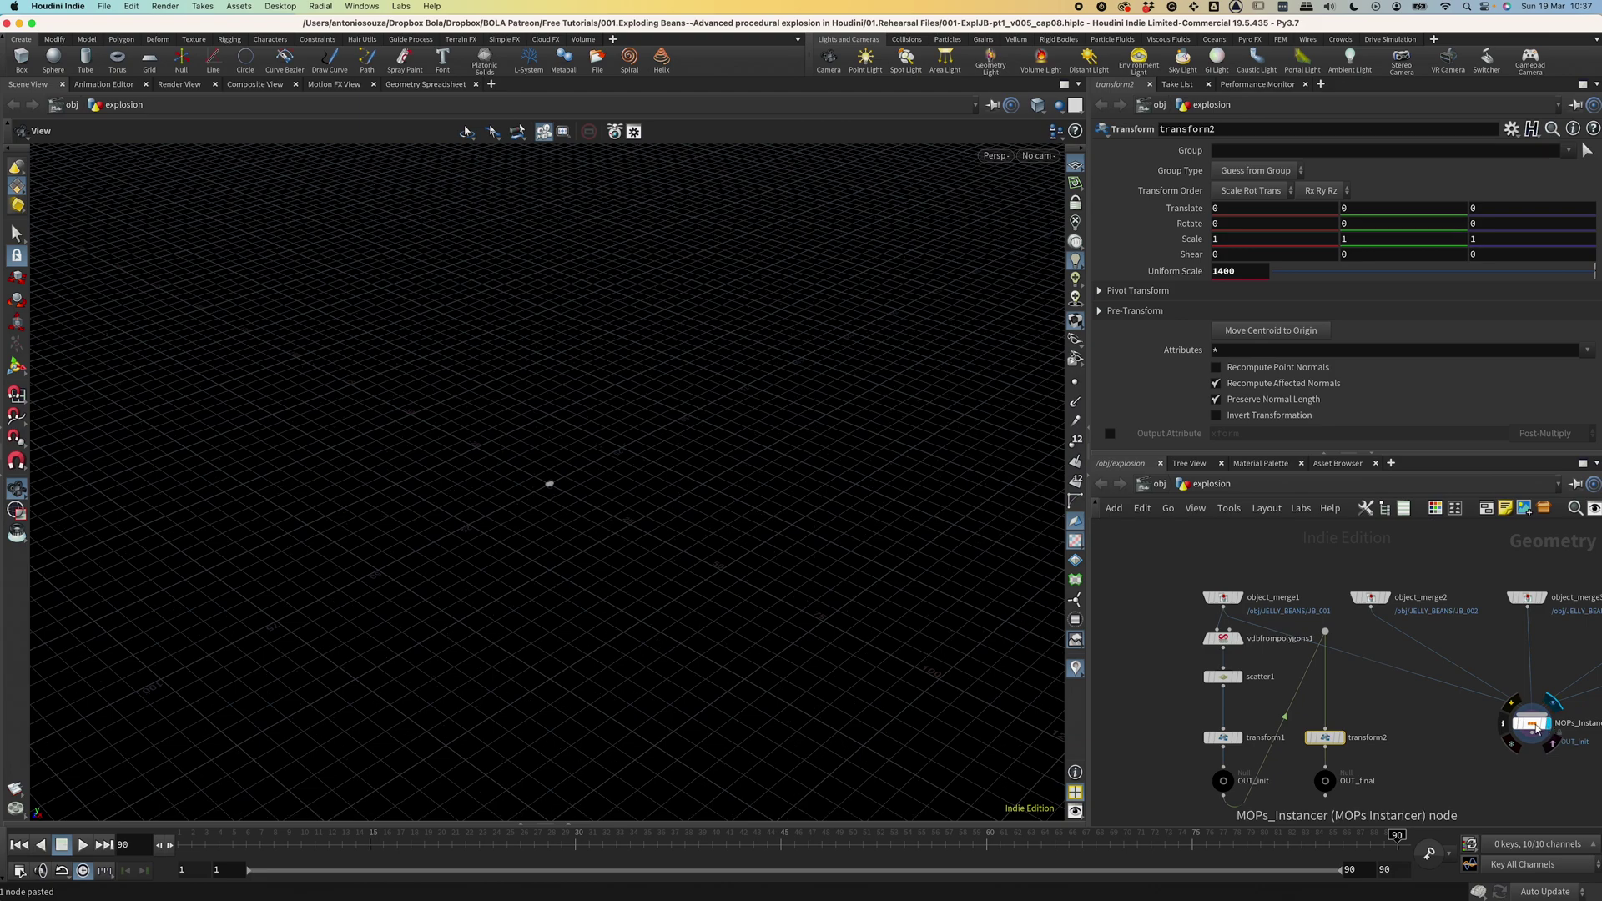
click(1537, 728)
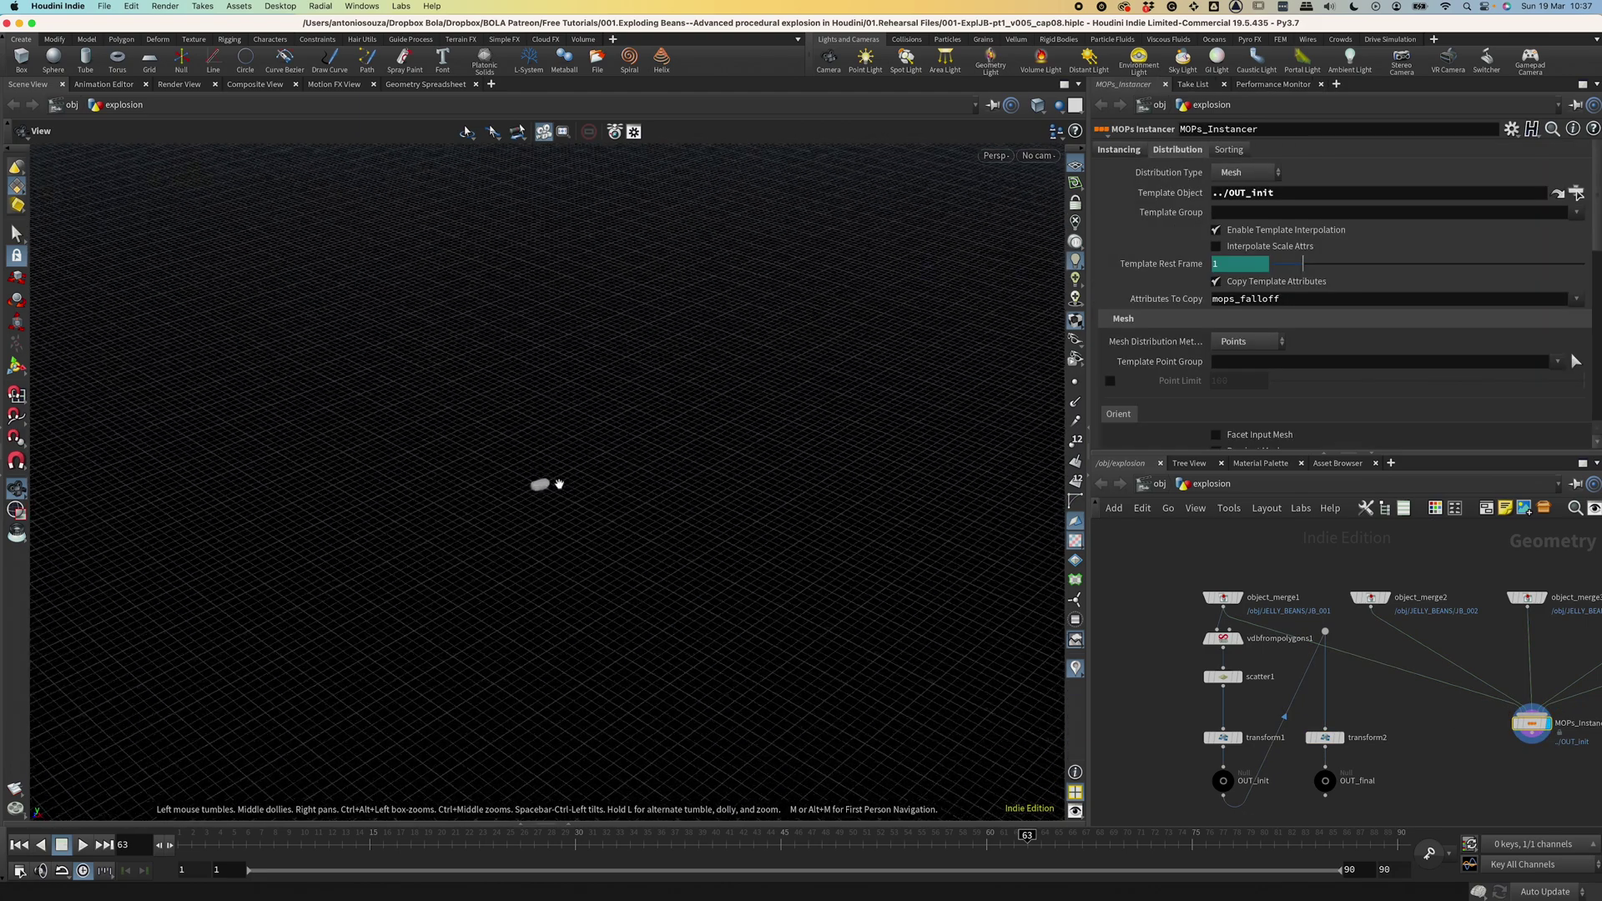
View the instanced bean cluster up close and play the animation from frame 1.
scroll(553, 484, up, 4)
right_drag(551, 483, 622, 475)
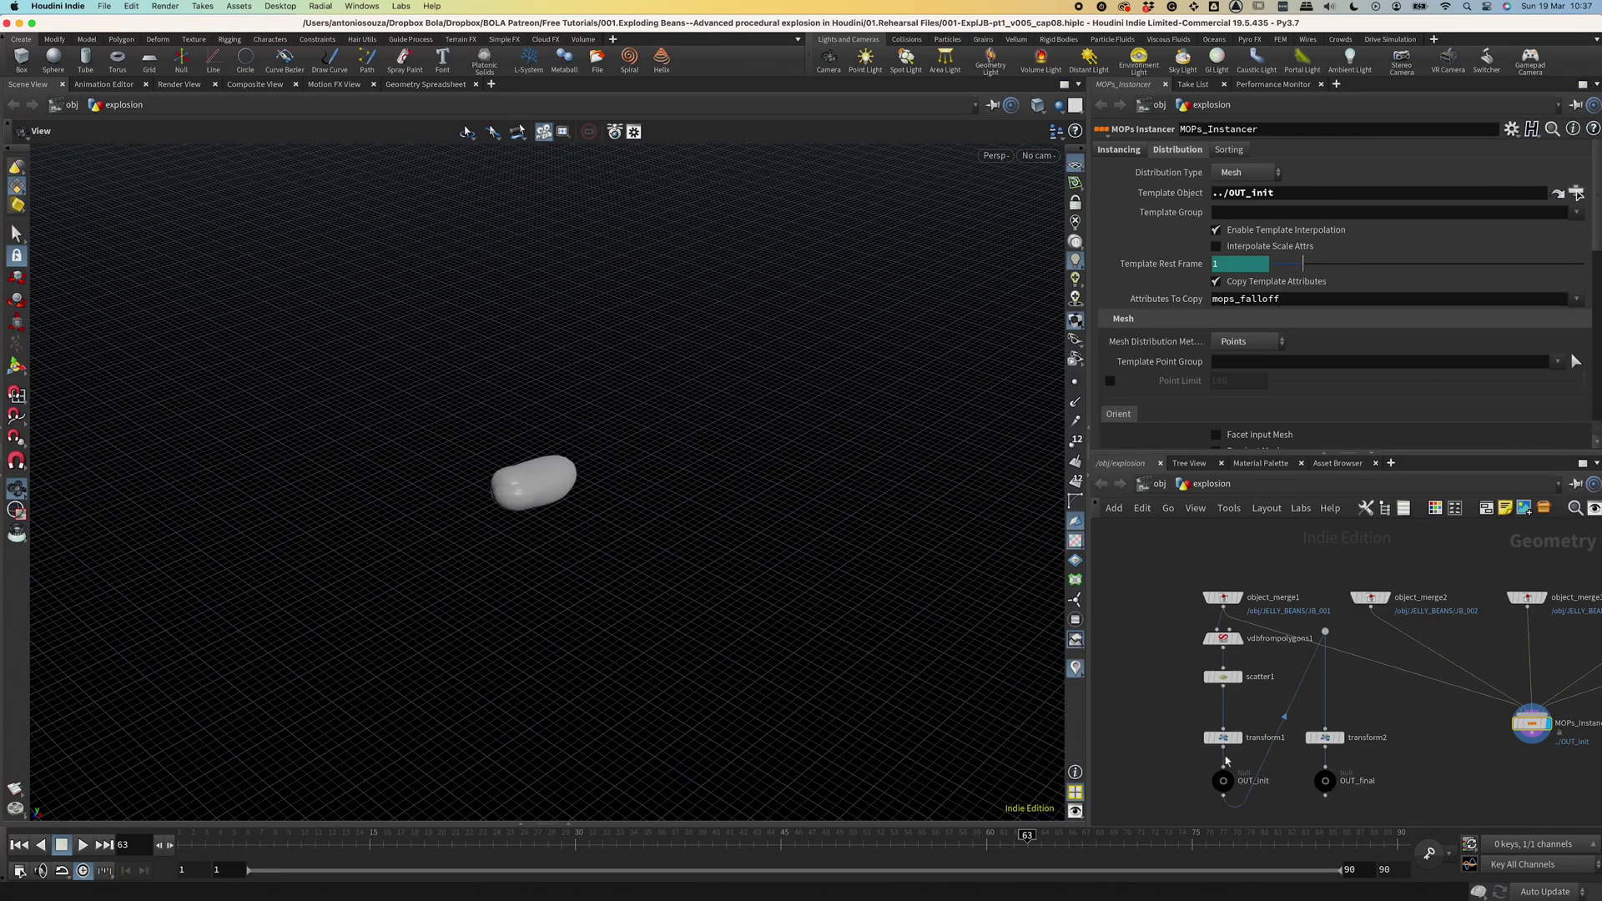
click(184, 844)
click(83, 844)
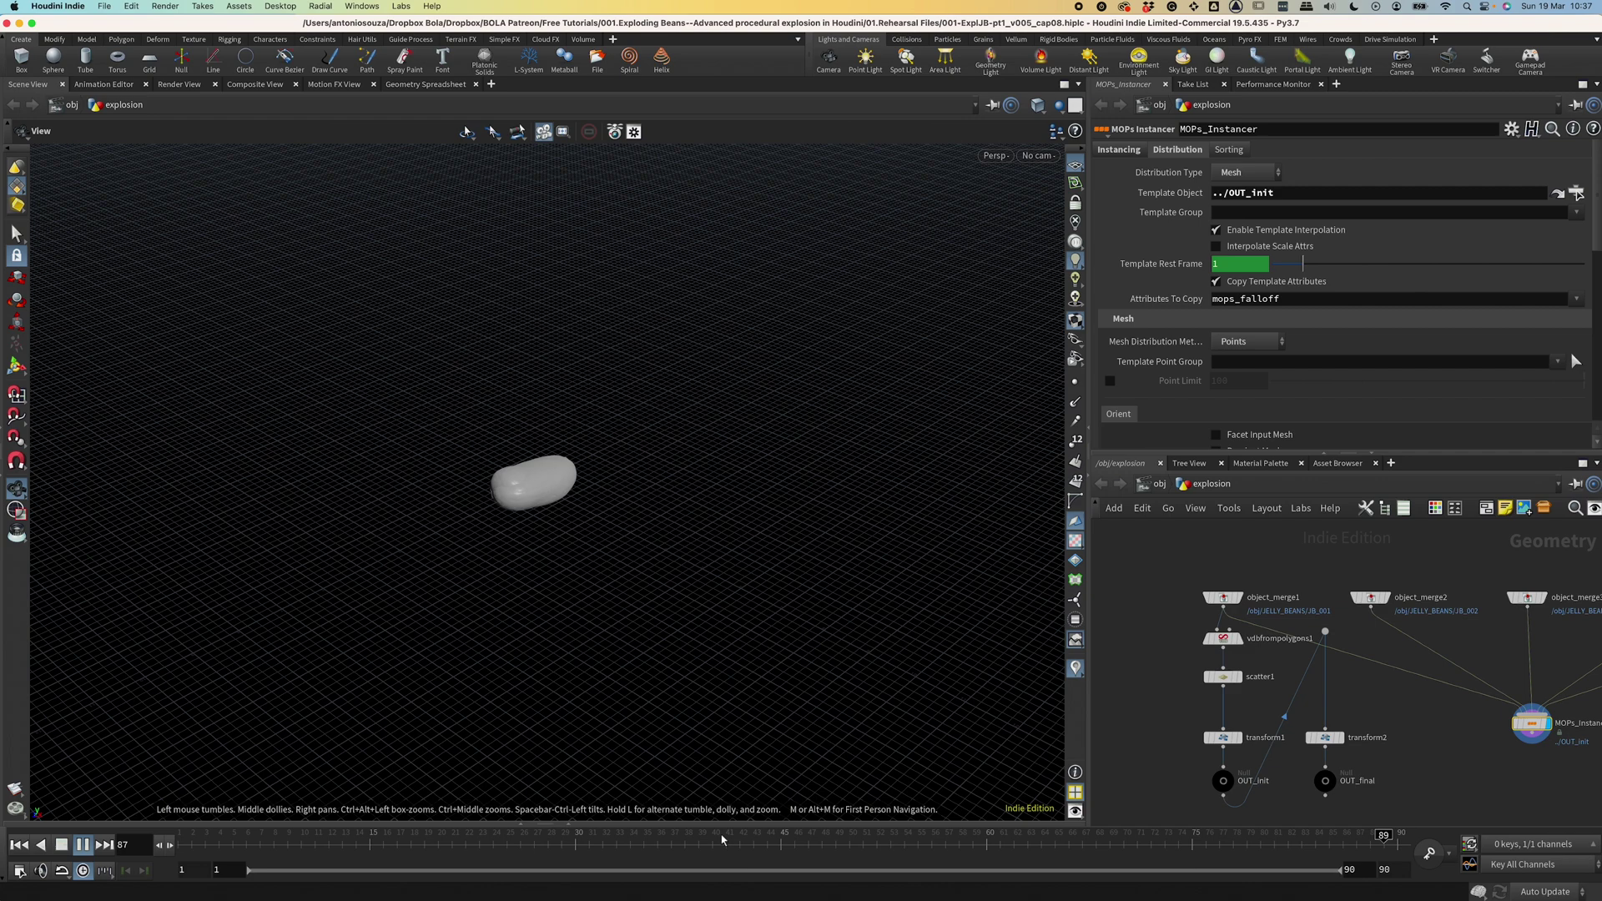
Add a MOPs Shape Falloff node directly below MOPs_Instancer, enable its falloff preview and frame the bean cluster.
click(681, 848)
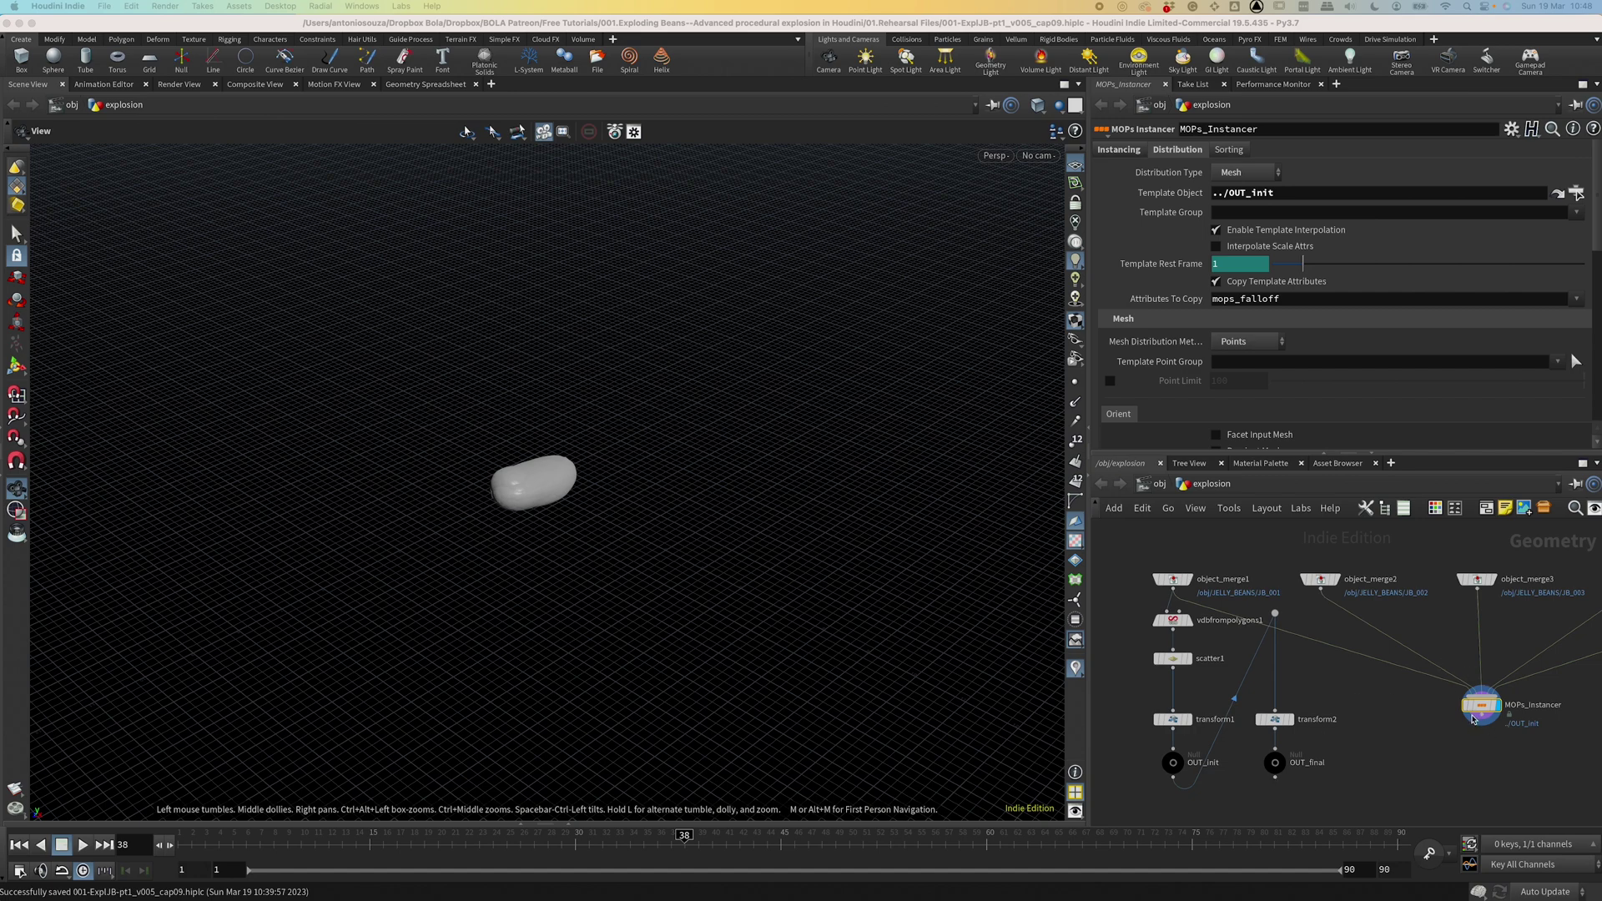
right_click(1482, 717)
text(mops shape)
key(Return)
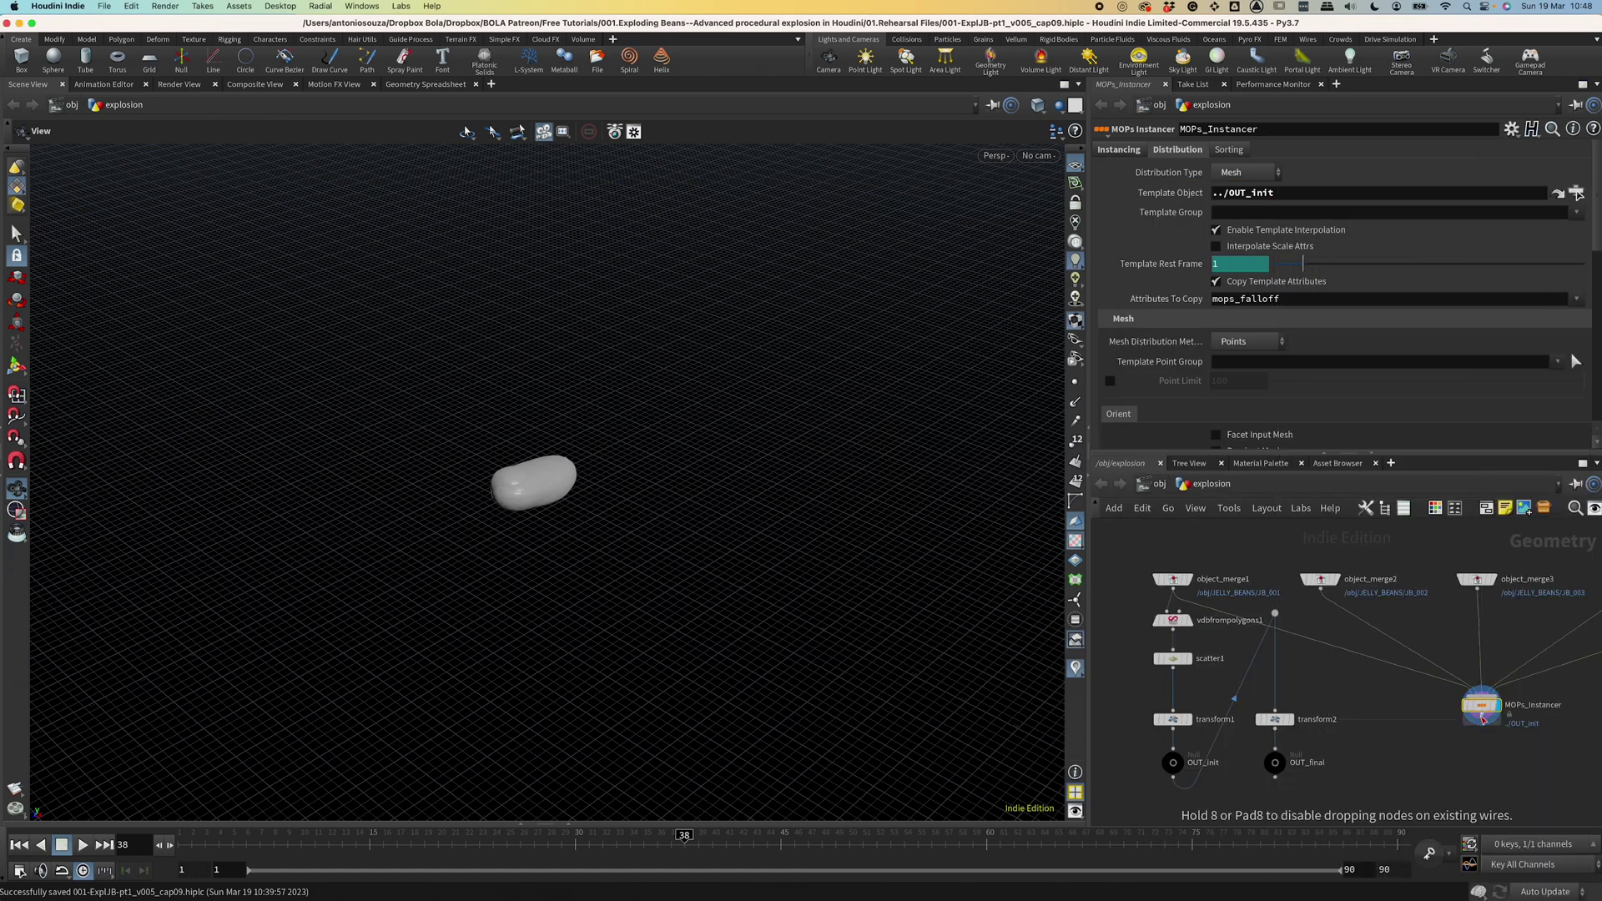
click(1482, 716)
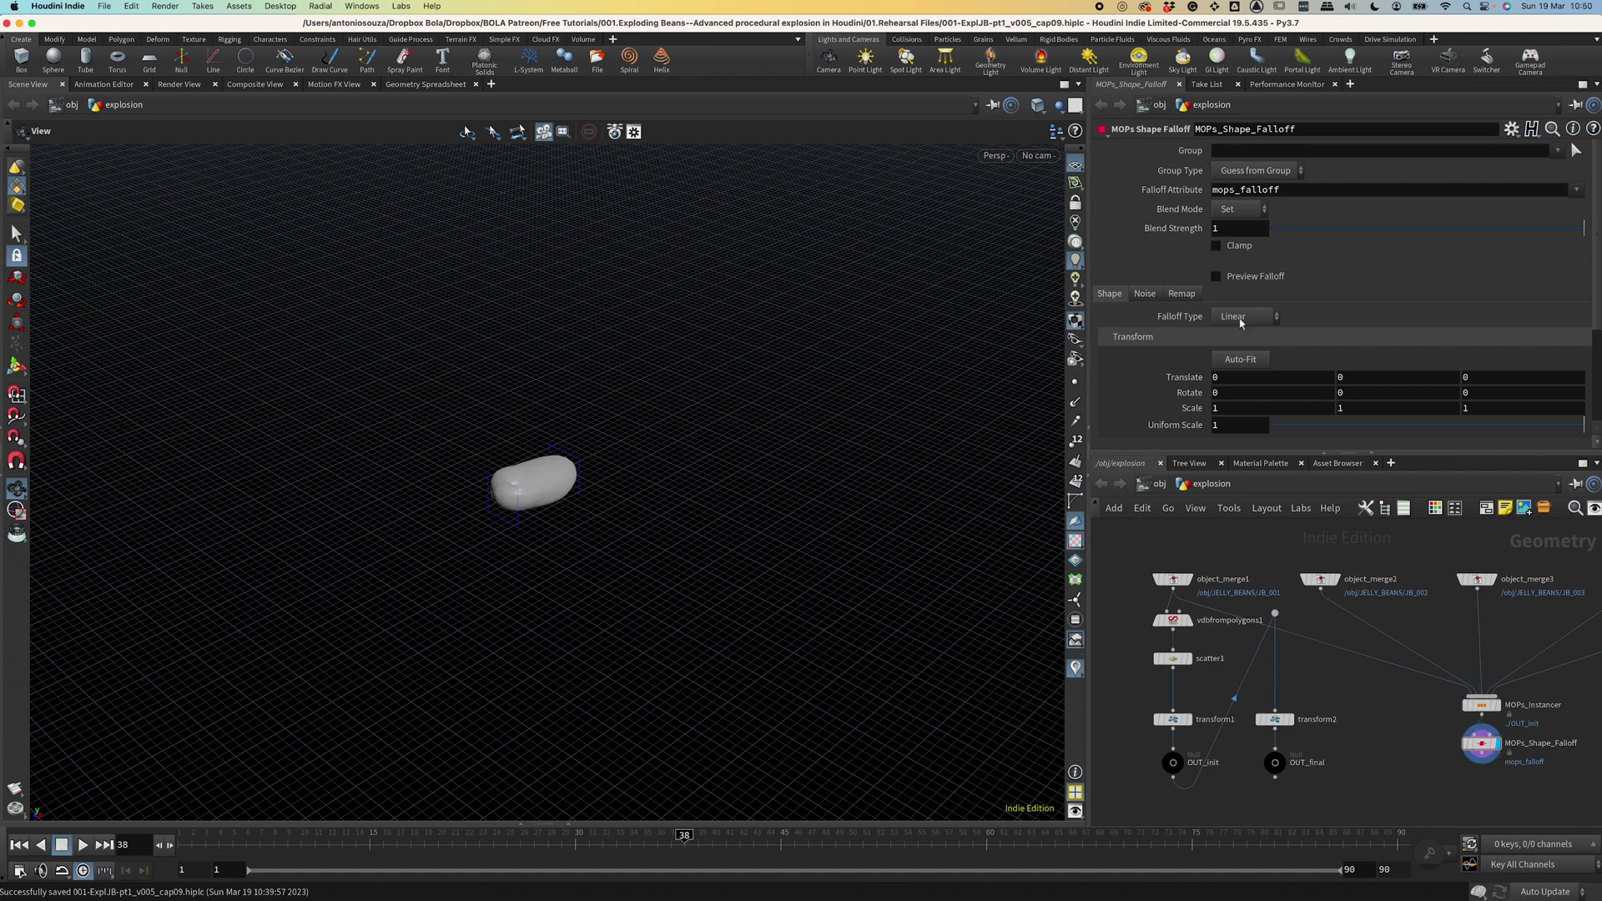
click(1216, 276)
key(h)
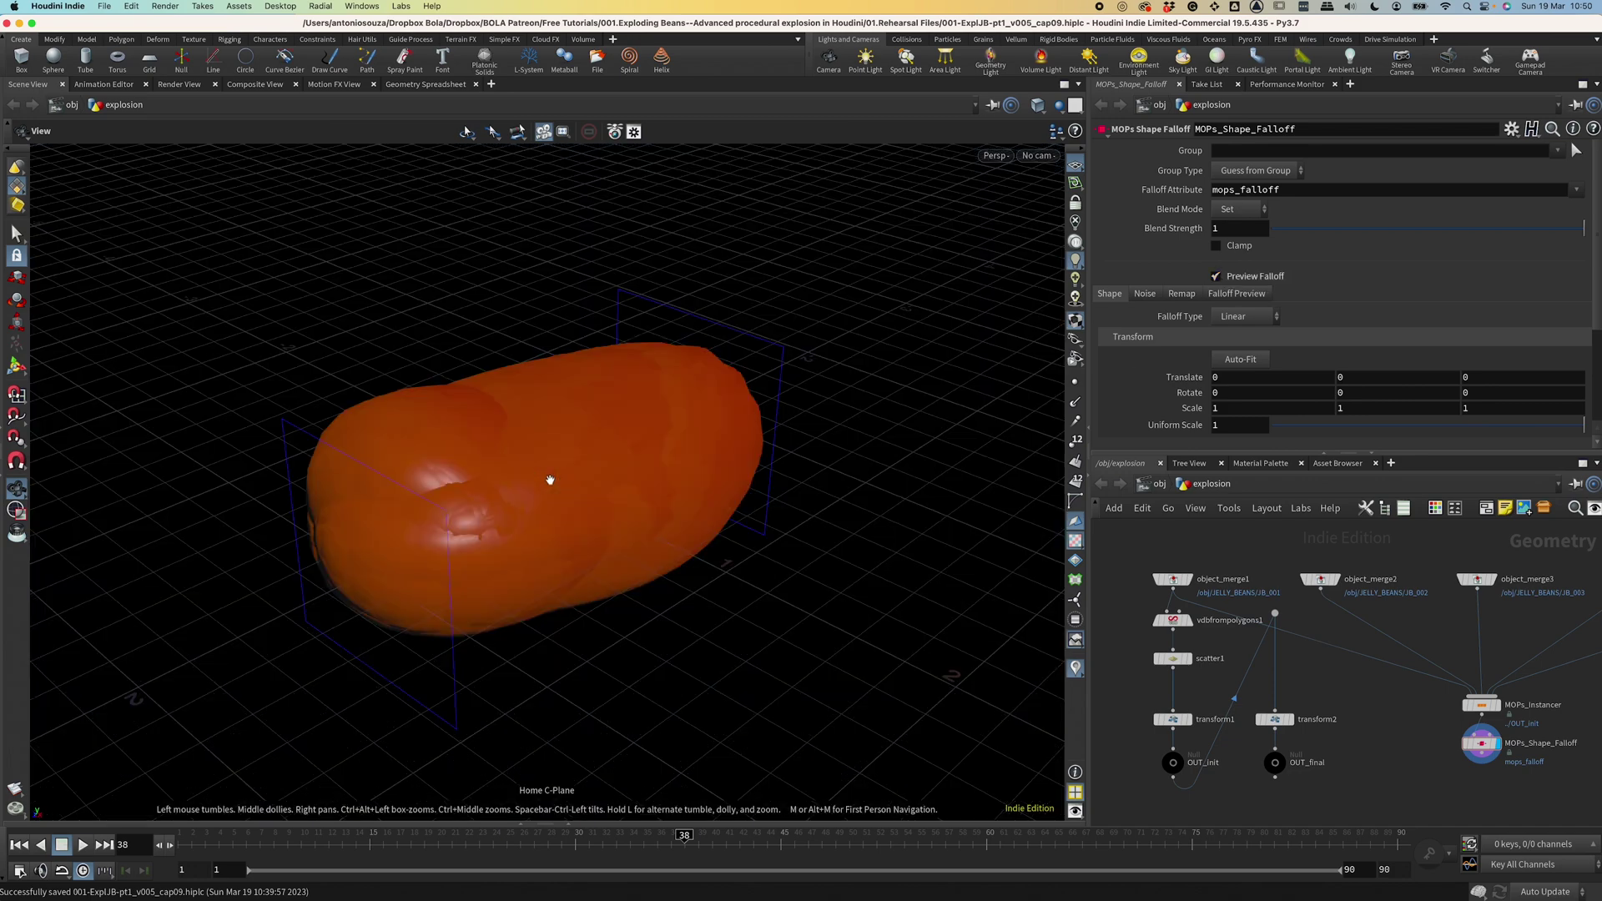
Try moving the linear falloff shape along Z through the bean cluster, and undo the movement.
key(Return)
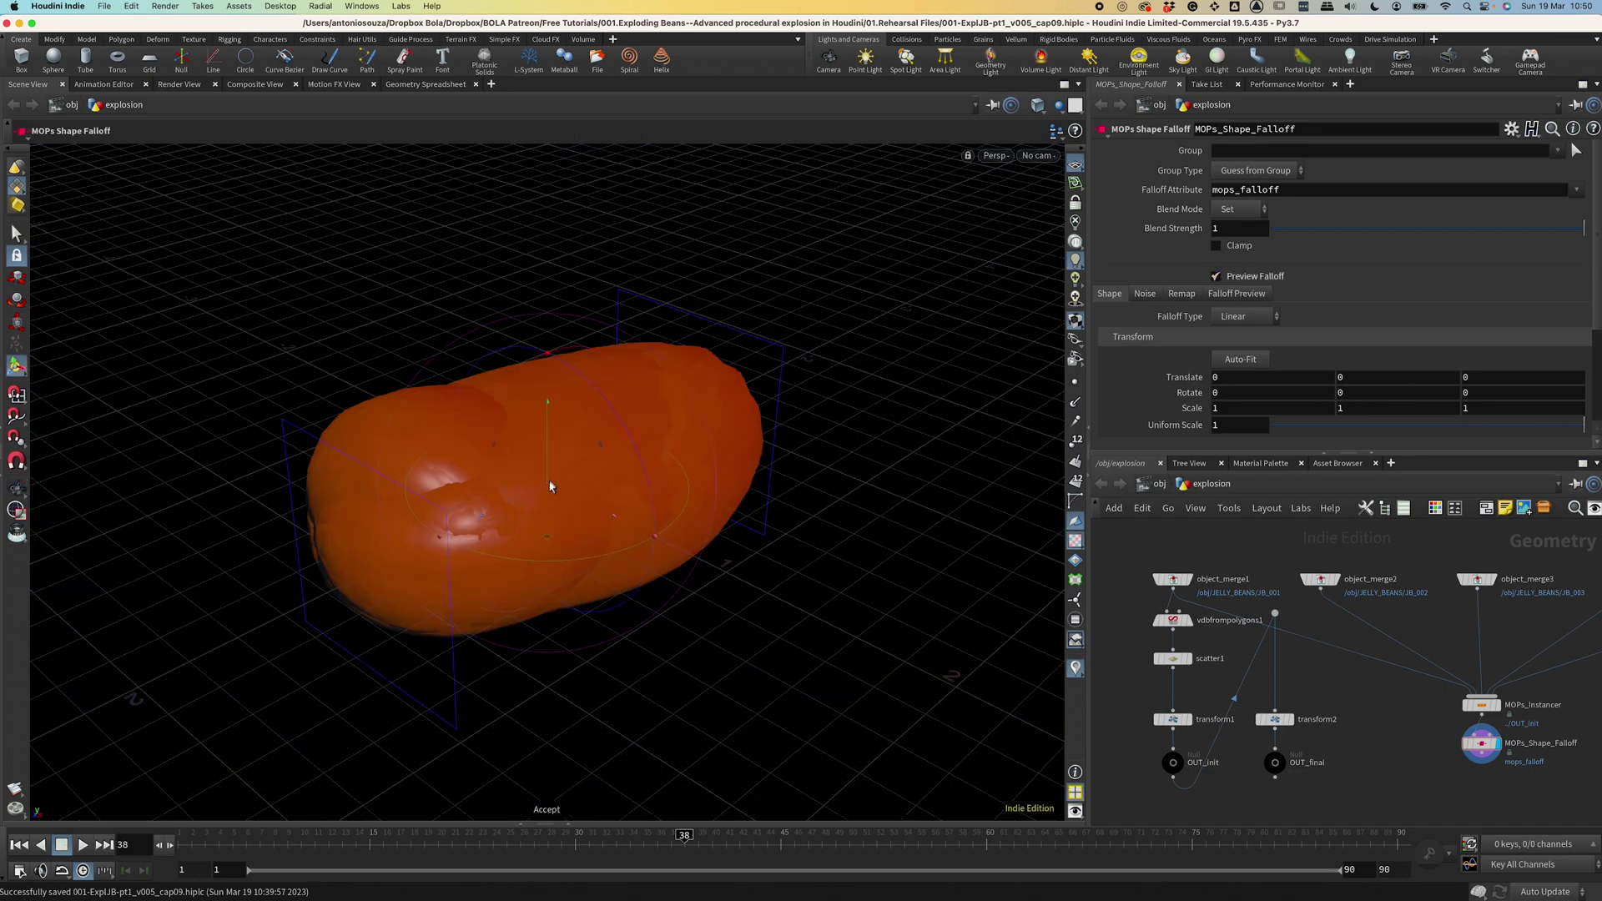
drag(515, 505, 705, 406)
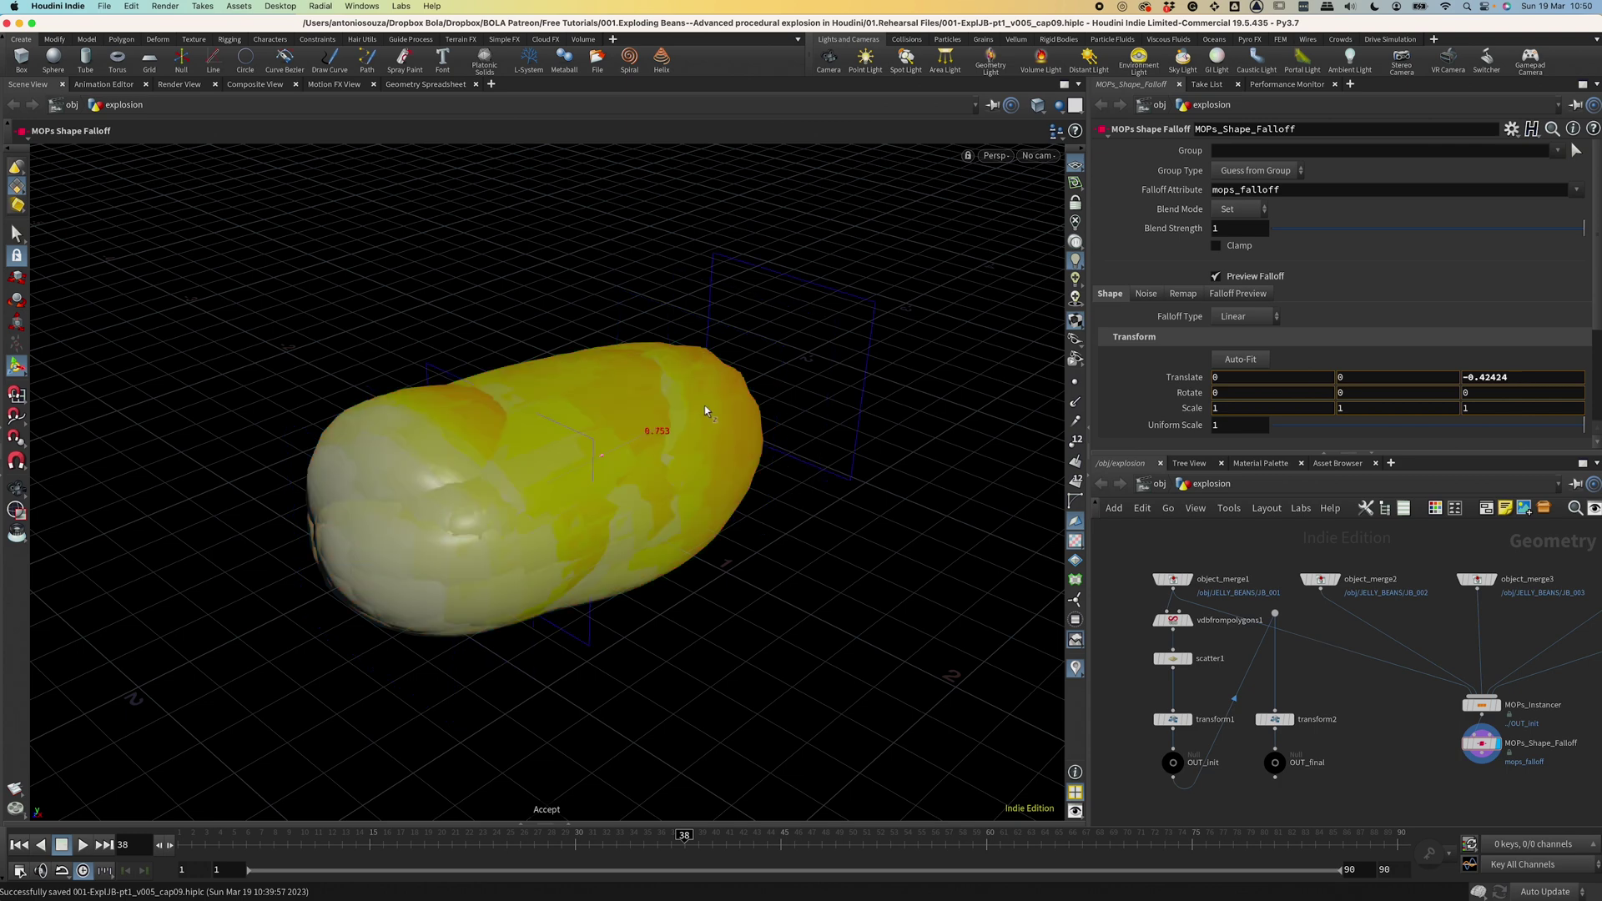
drag(370, 571, 417, 574)
key(super+z)
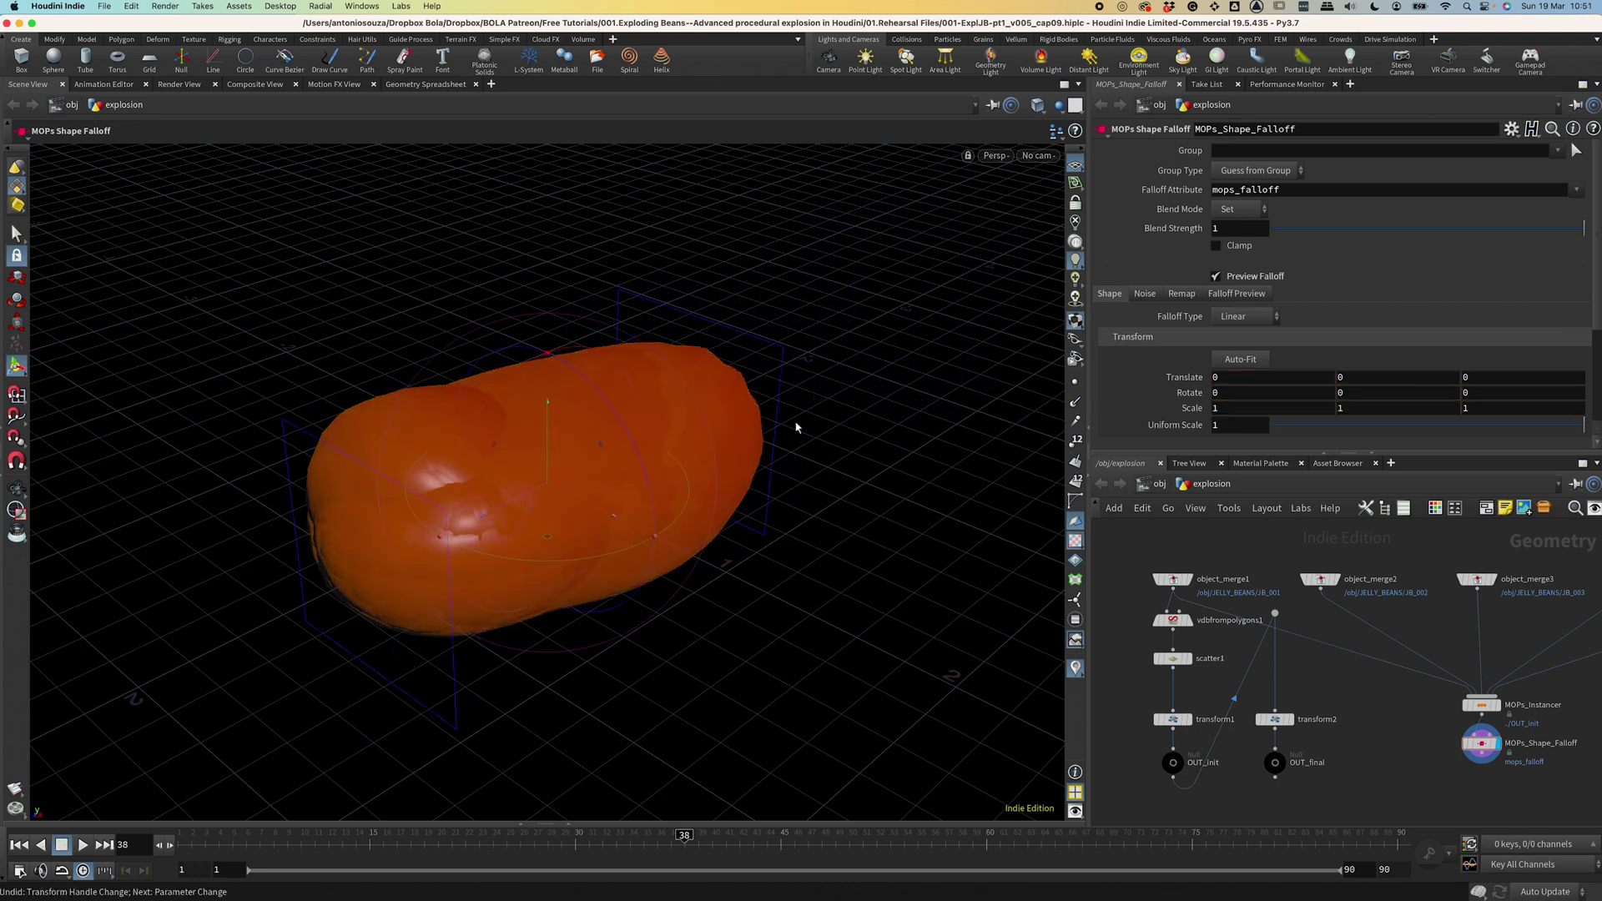
Add a MOPs Apply Attributes node below MOPs_Shape_Falloff and connect OUT_final to its second input.
key(Tab)
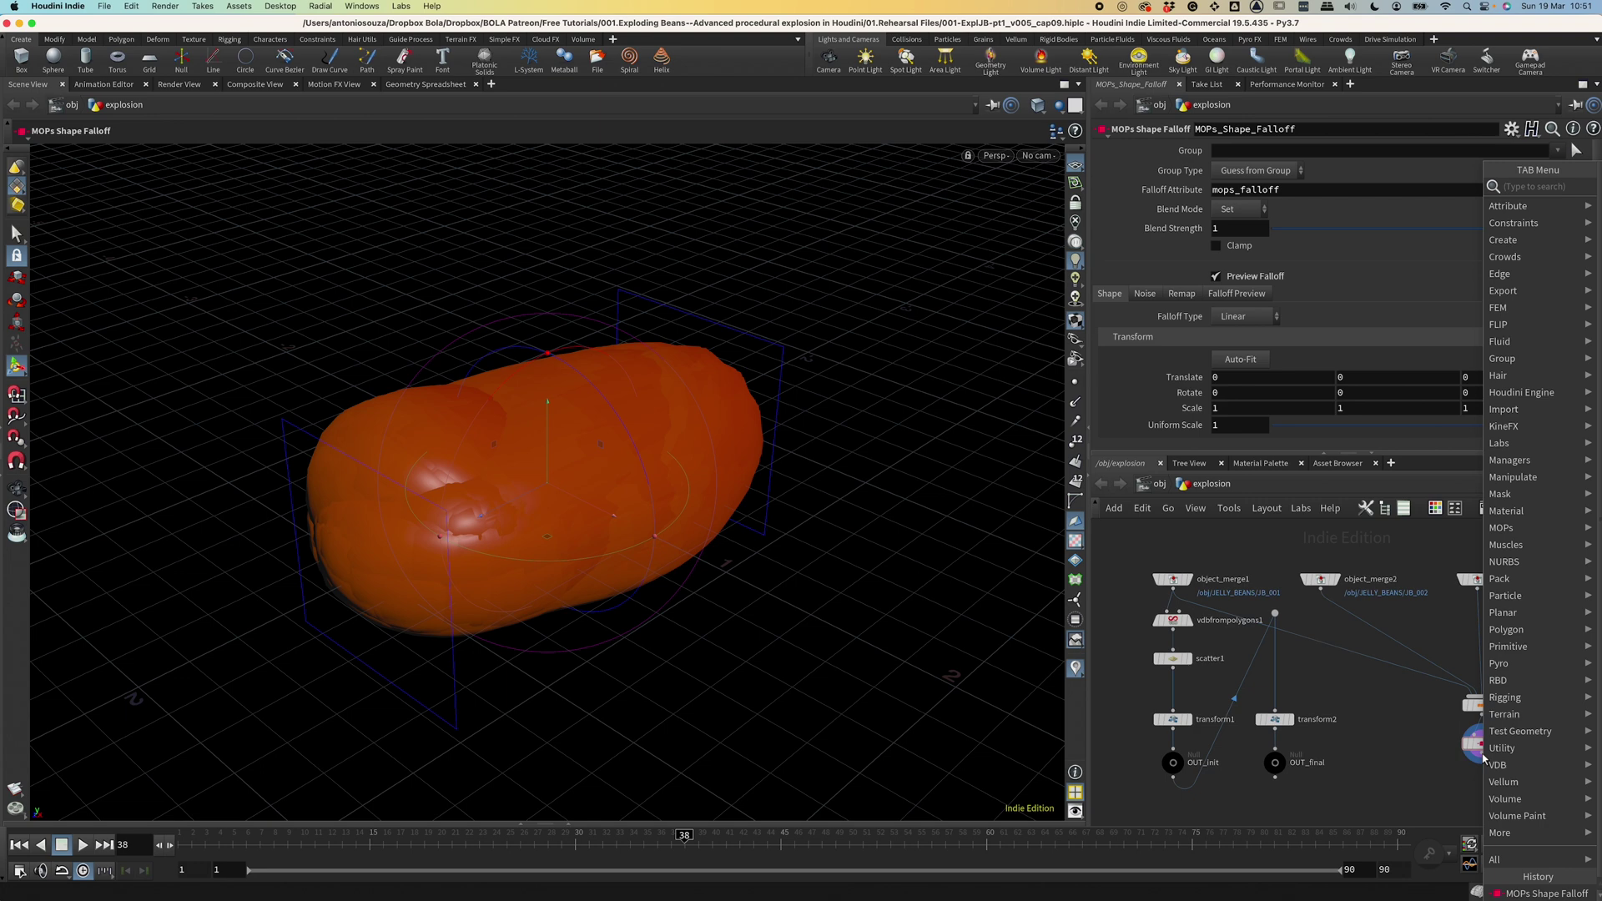
text(mops apply)
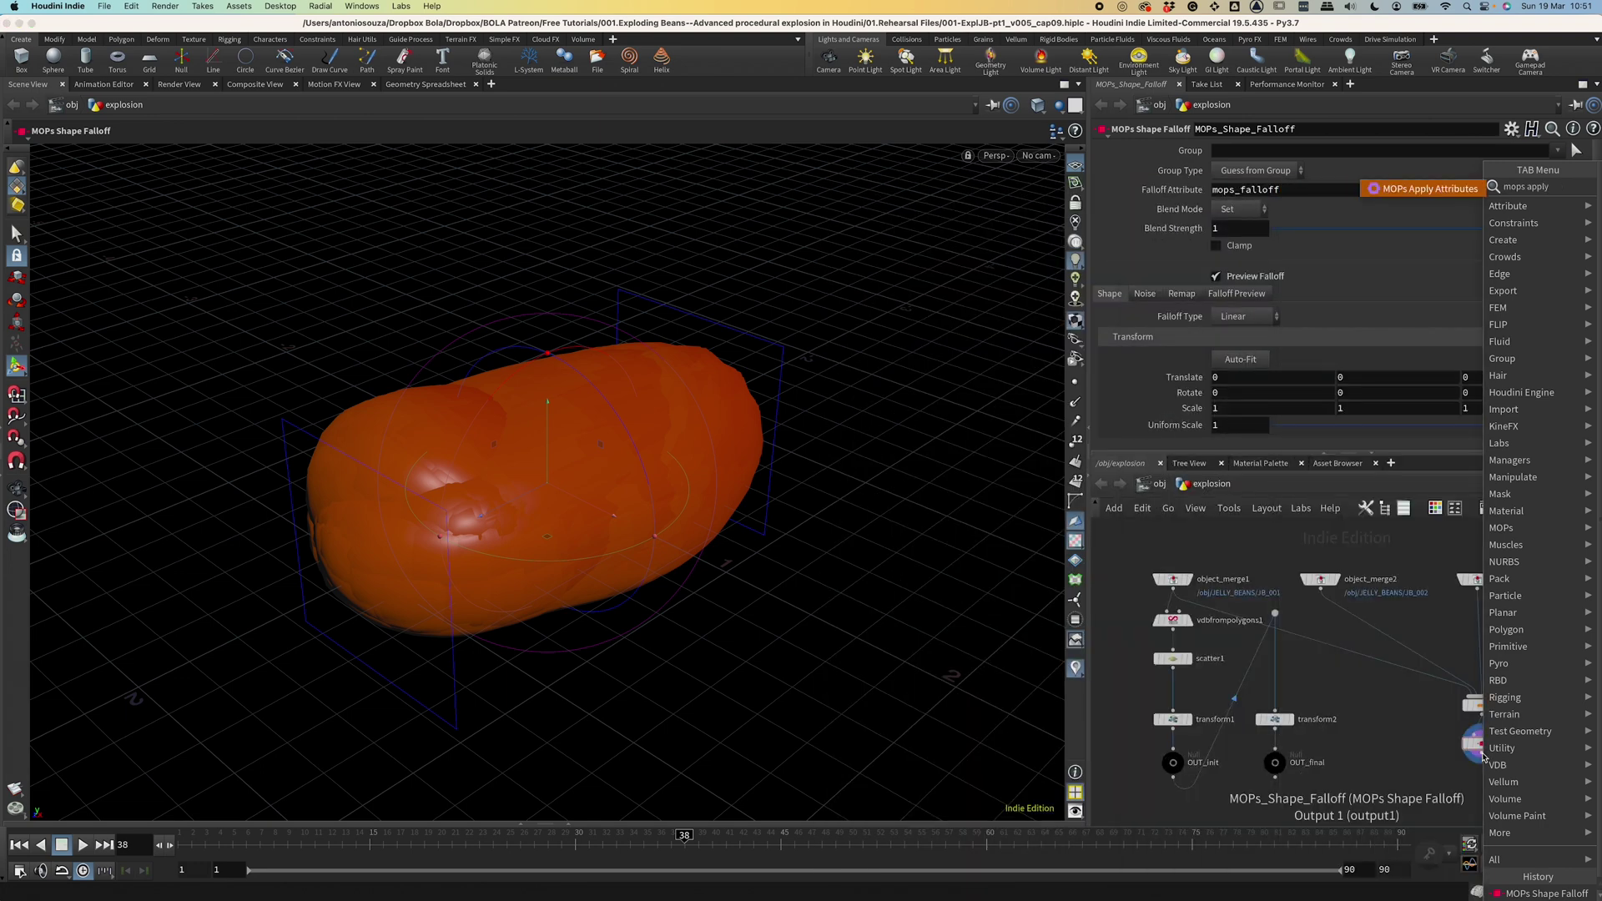
key(Return)
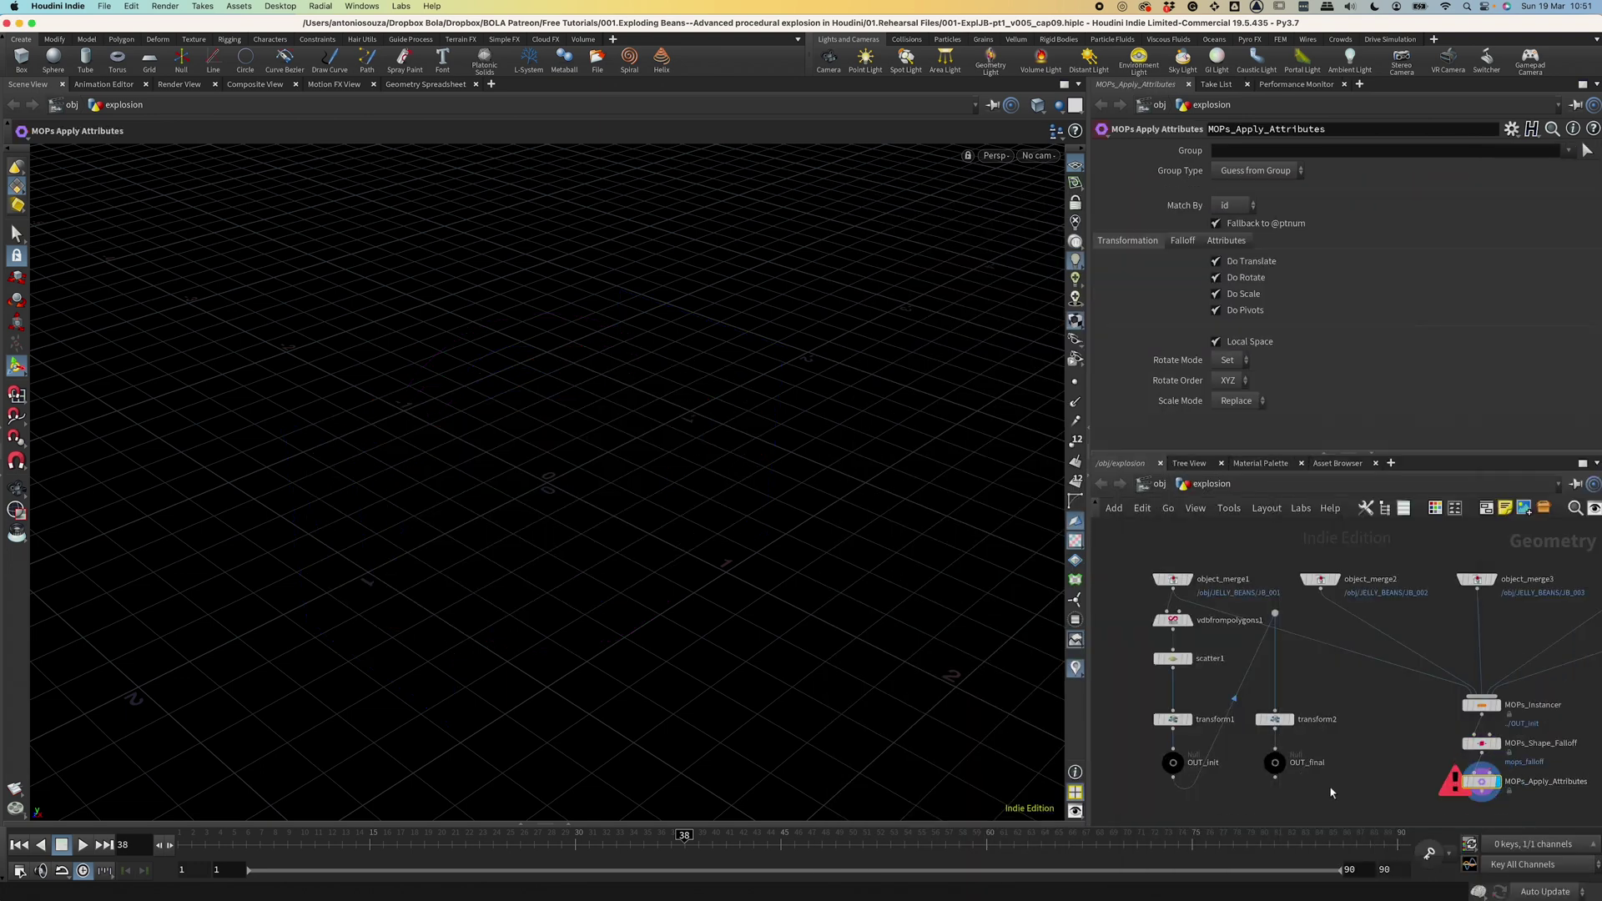
drag(1275, 777, 1490, 773)
middle_drag(1436, 730, 1375, 695)
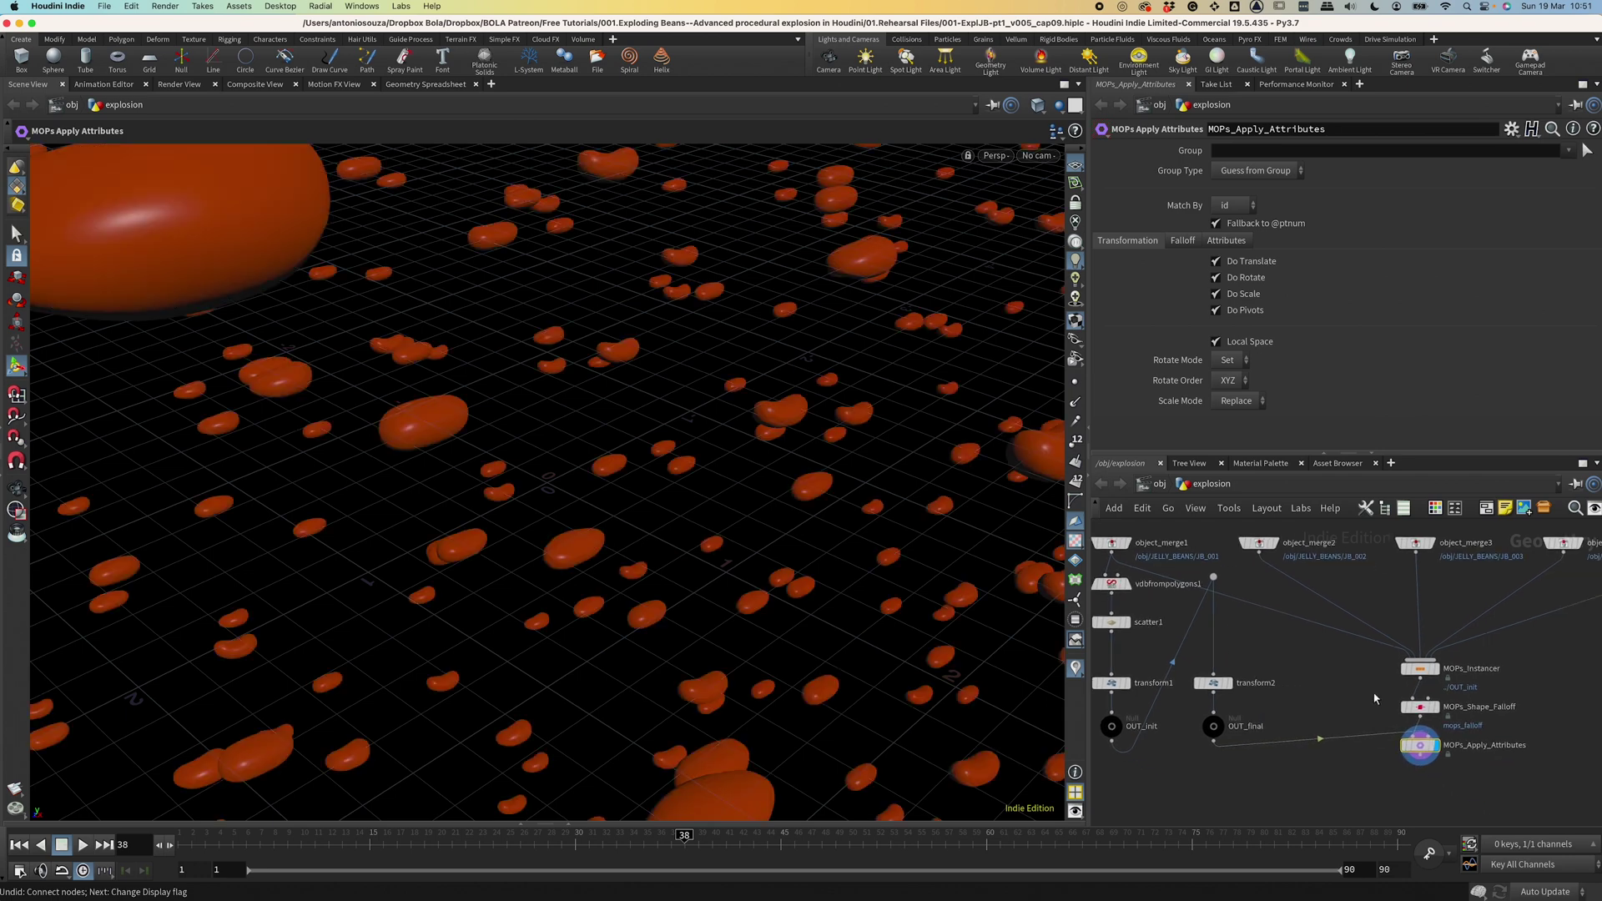
click(1374, 700)
Compare the falloff attribute names used by MOPs_Apply_Attributes and MOPs_Shape_Falloff.
mouse_move(1421, 752)
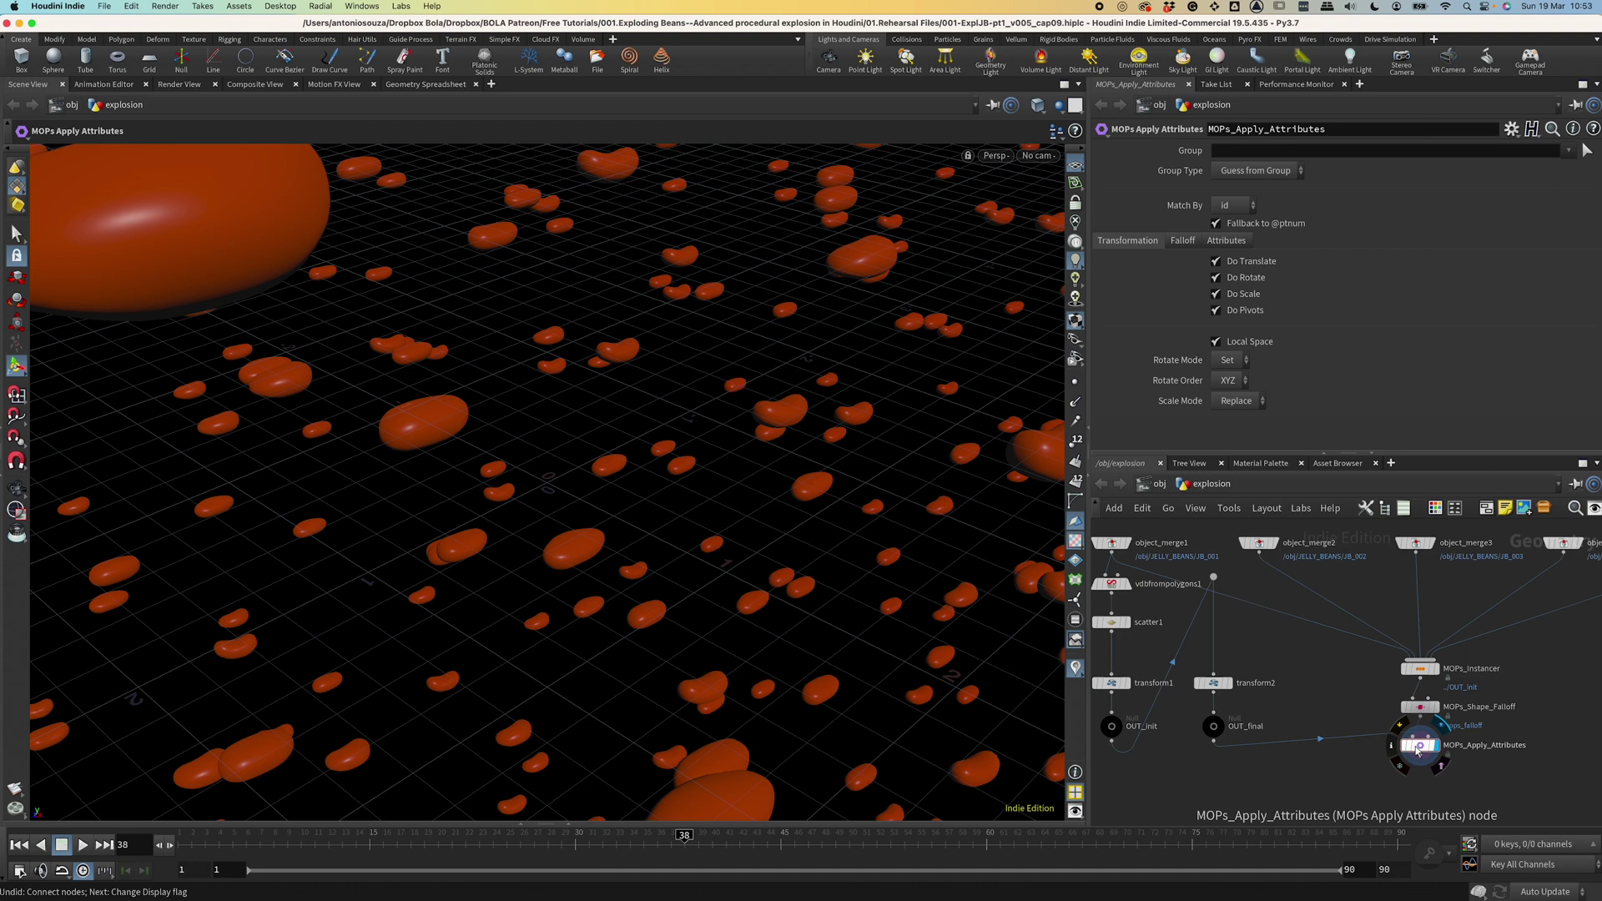
click(1419, 707)
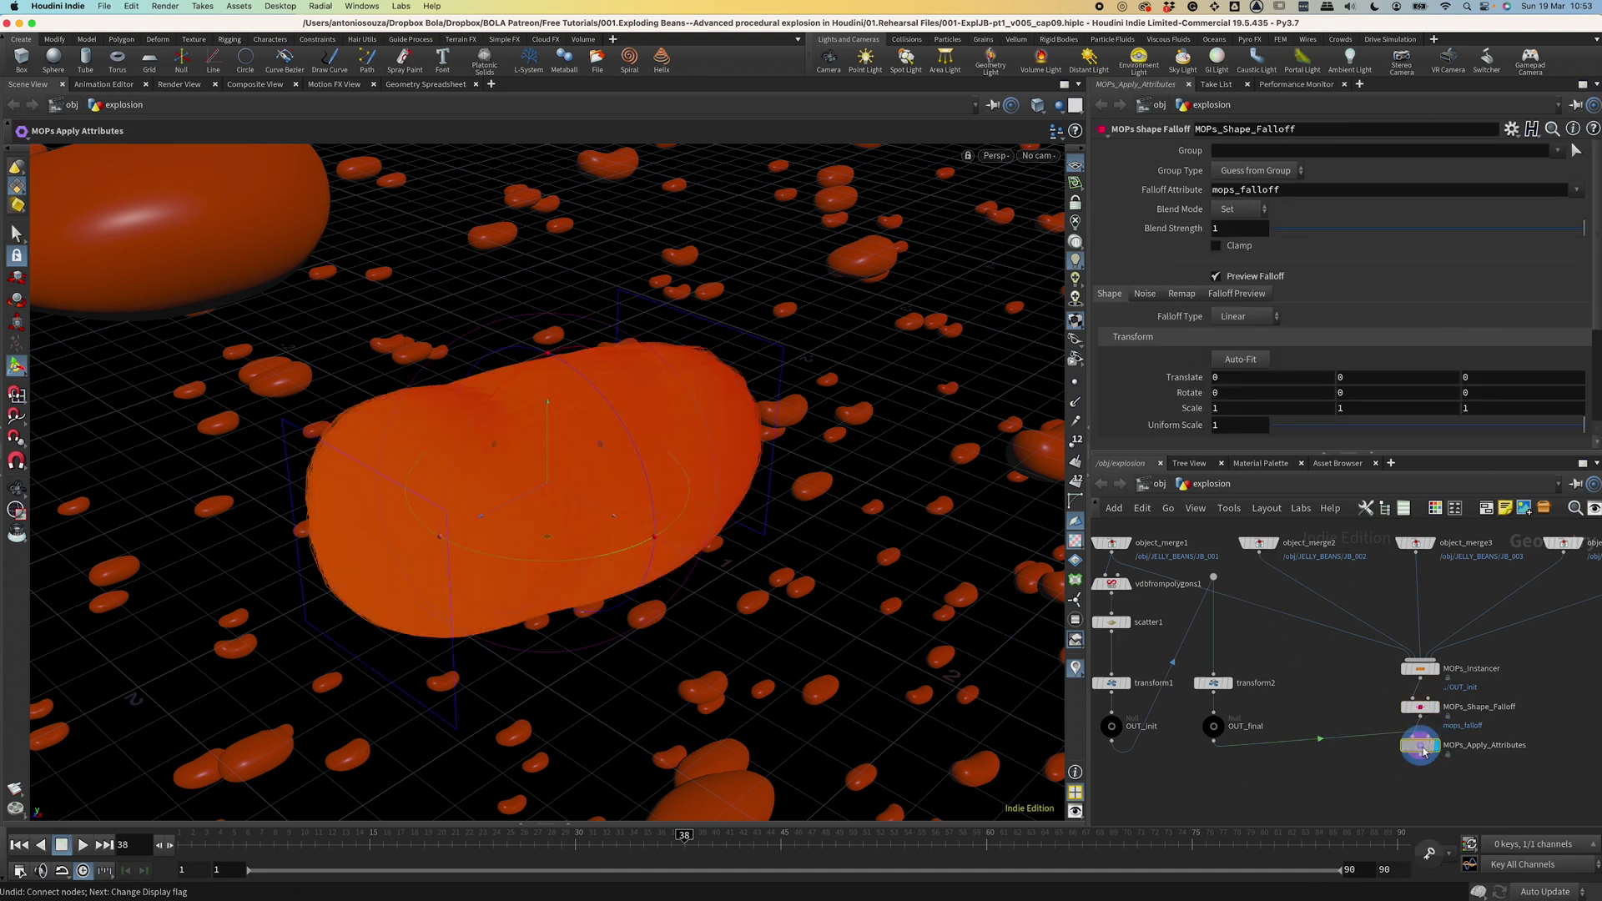
click(1419, 745)
click(1180, 242)
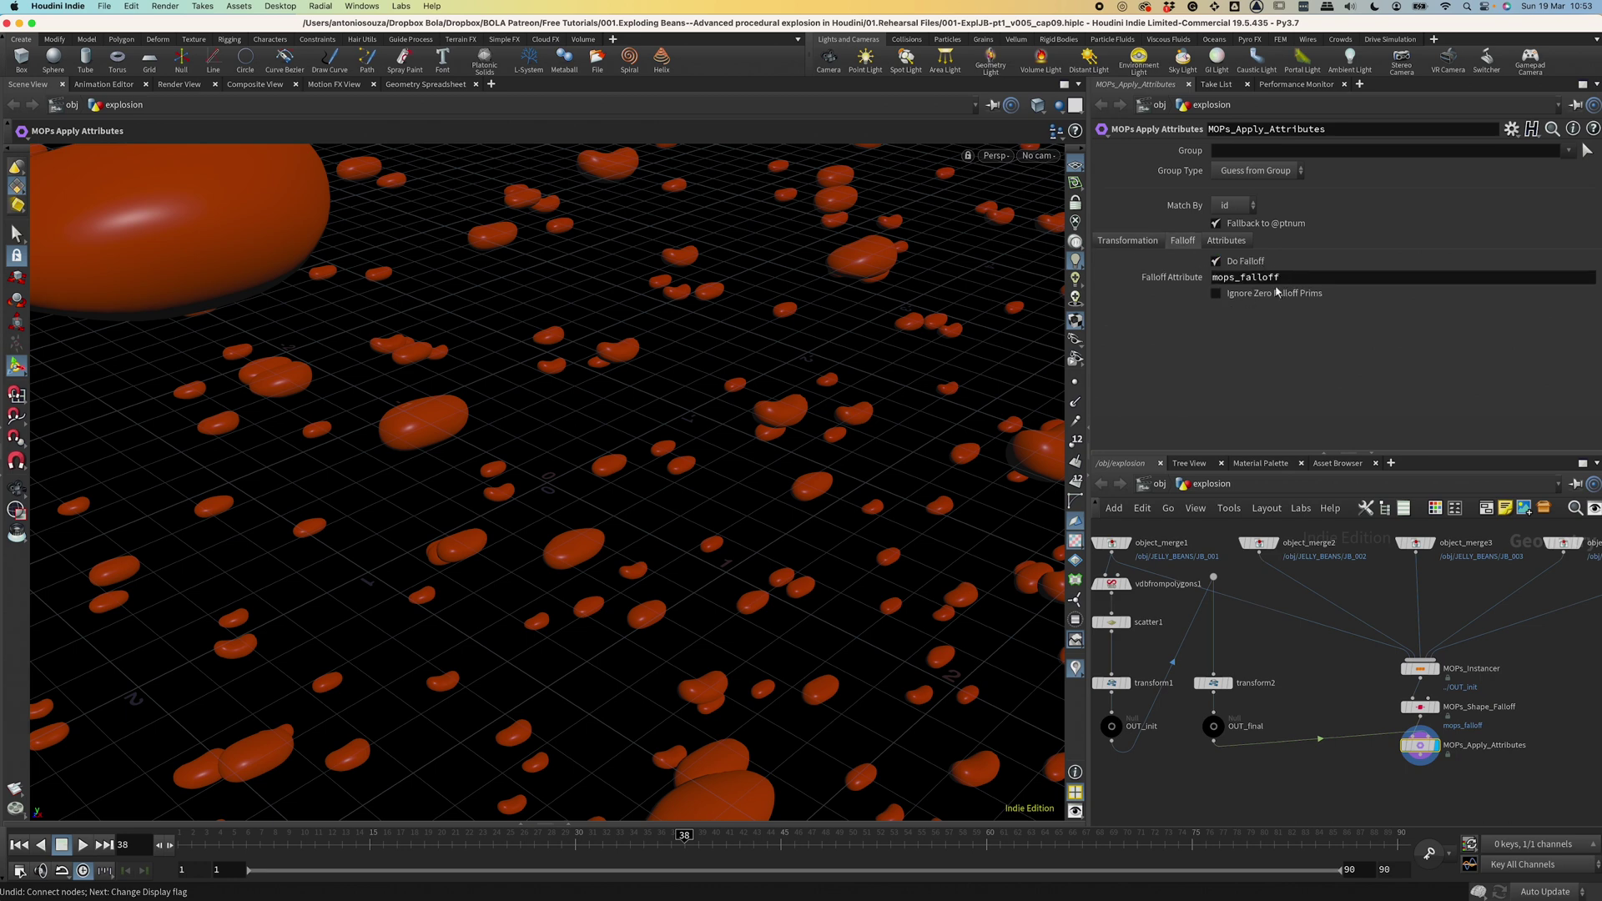
click(1419, 707)
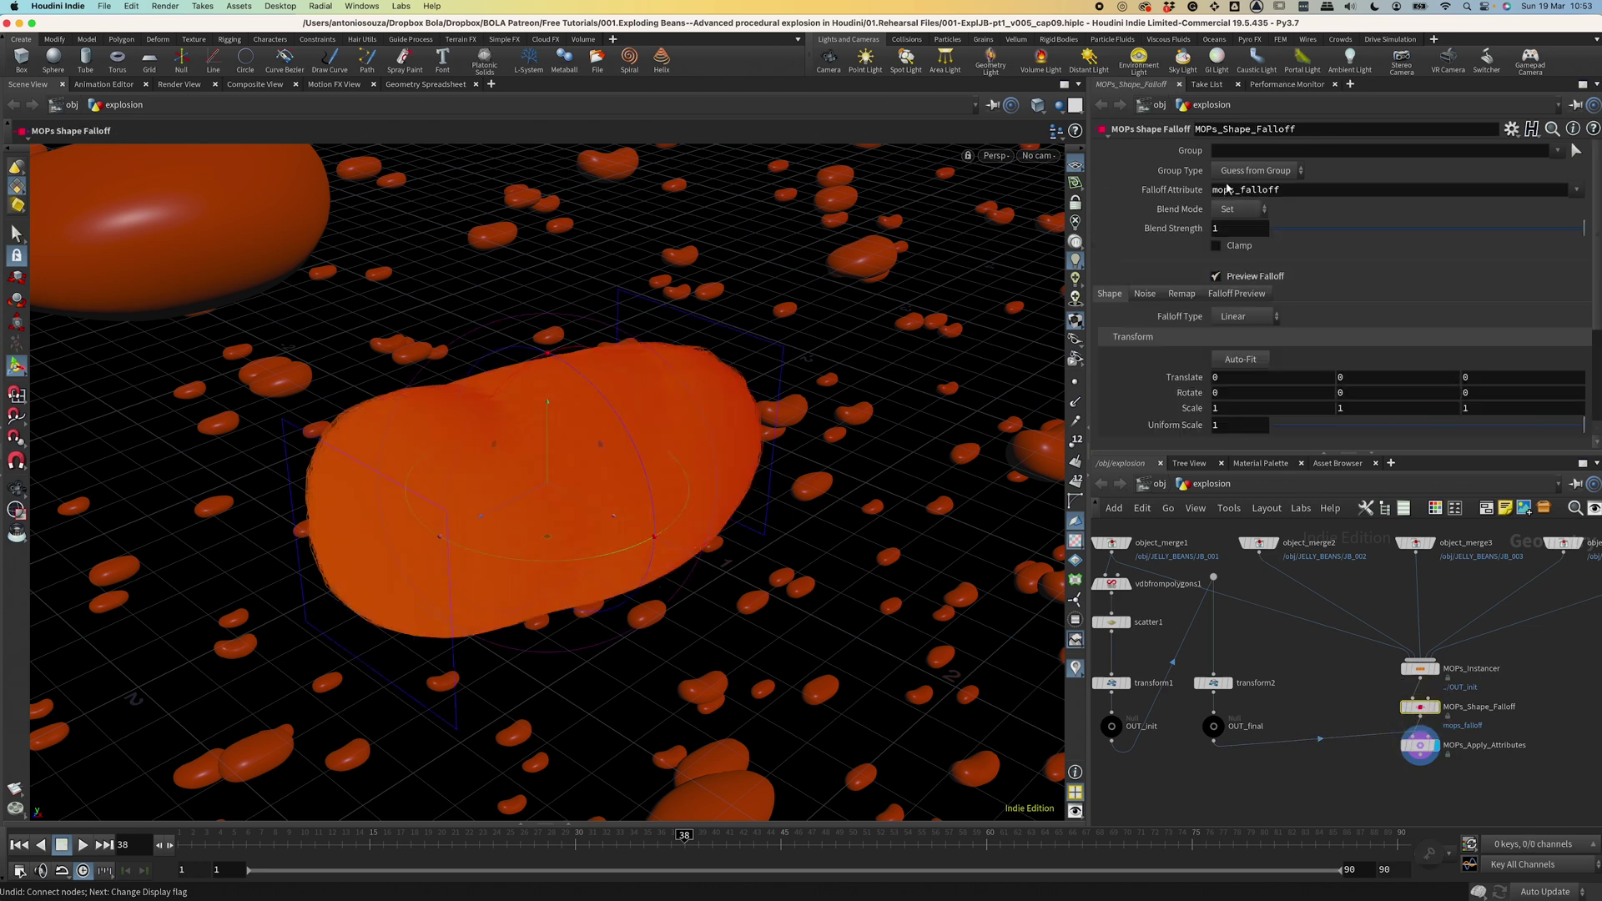
Move the falloff shape back and forth along Z across the beans to preview the explosion, ending at about 0.36.
drag(551, 478, 188, 650)
scroll(498, 443, down, 5)
alt+drag(498, 443, 544, 484)
key(Return)
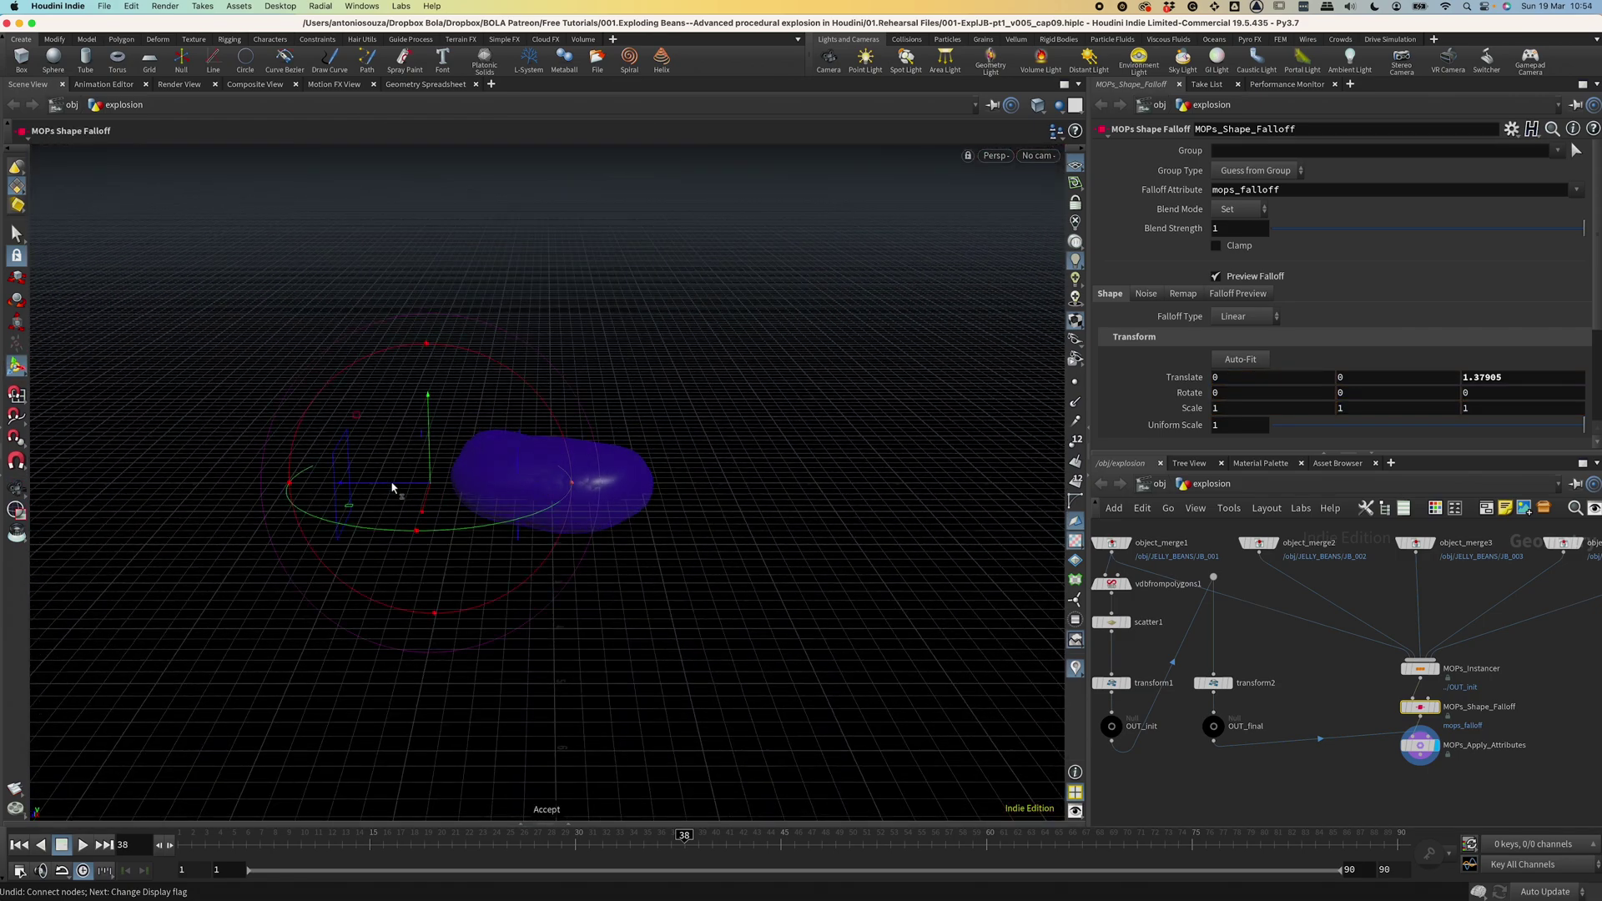
drag(392, 487, 409, 490)
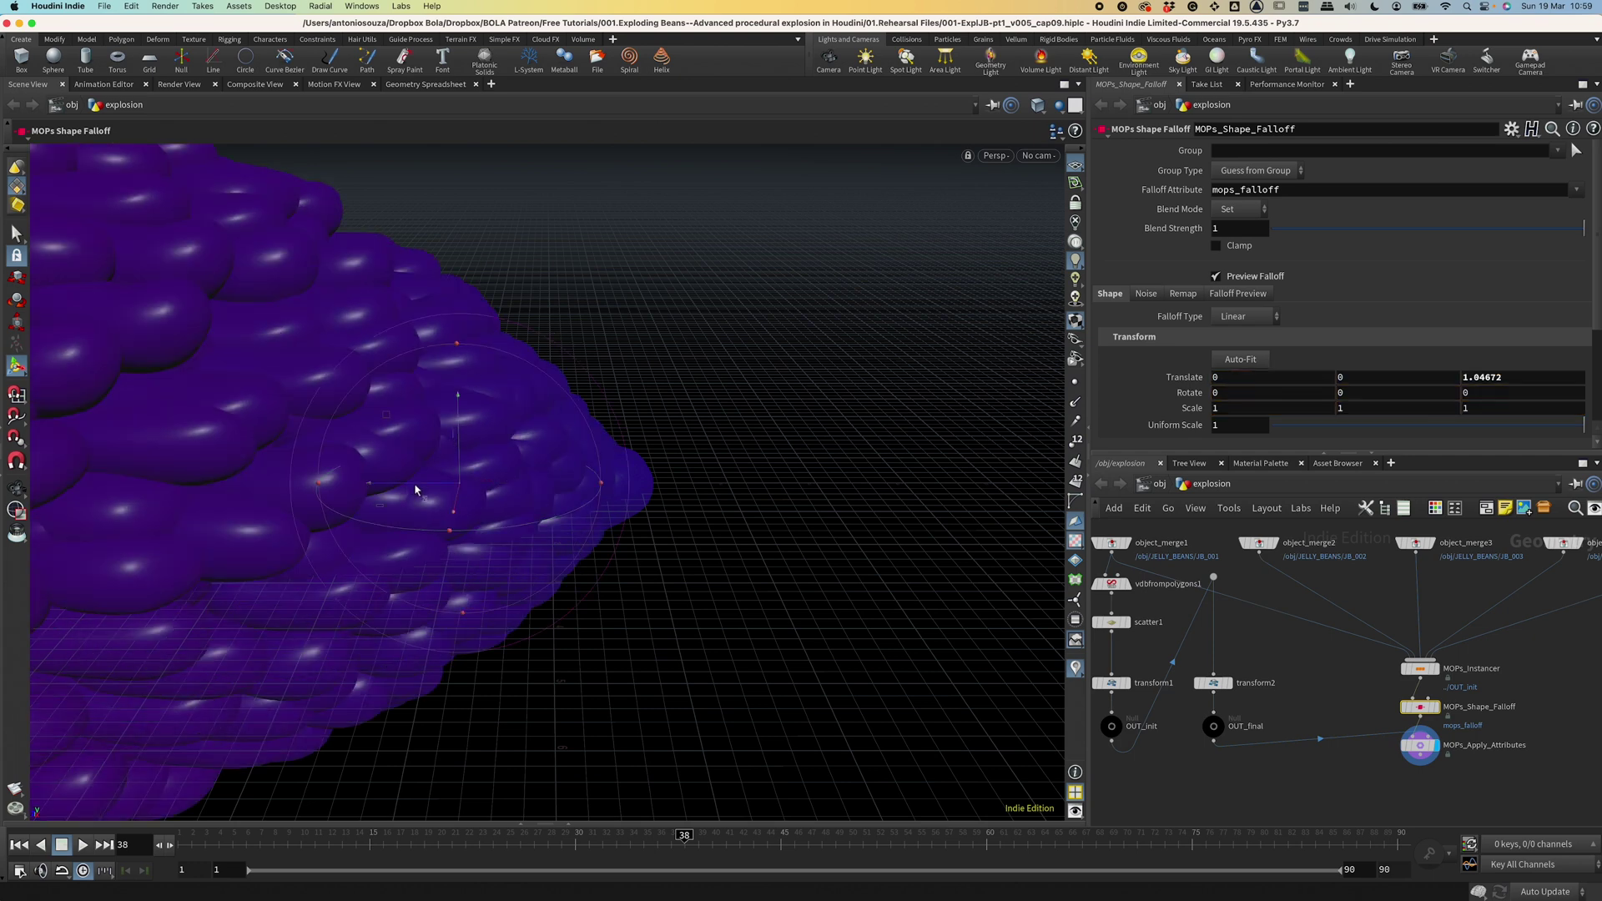
drag(415, 490, 446, 451)
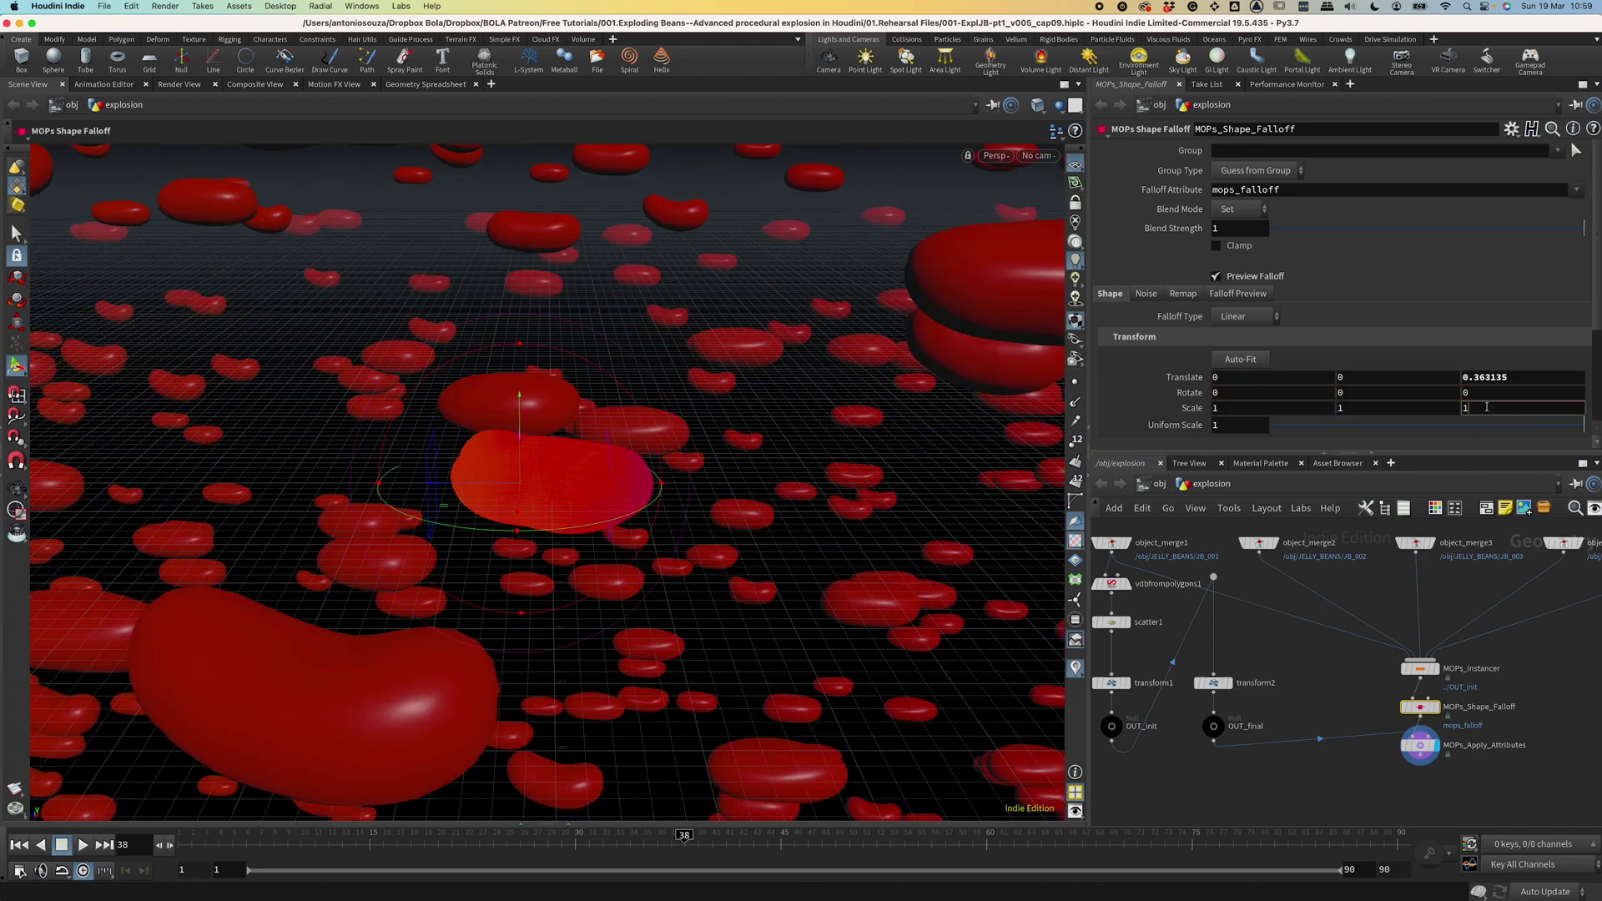
Set the falloff's Z scale to 11 and move it along Z to about 10.8.
key(Return)
drag(473, 488, 50, 481)
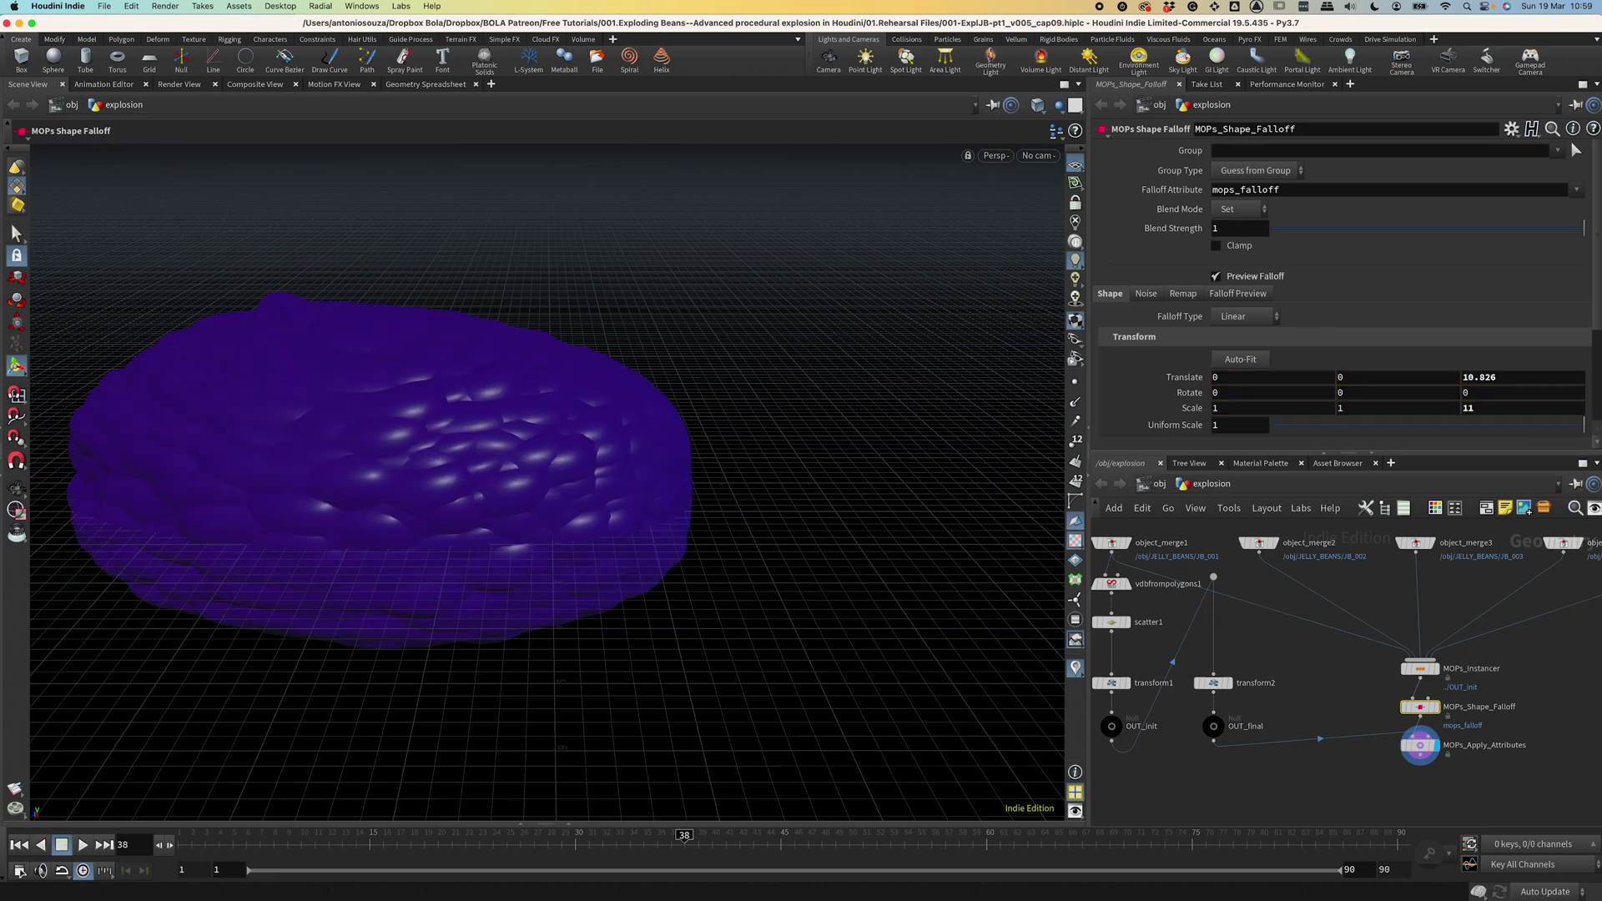
Enable Fit in the falloff's remapping, and try reversing the input range to a minimum of 1 and maximum of 0.
click(1182, 293)
click(1216, 337)
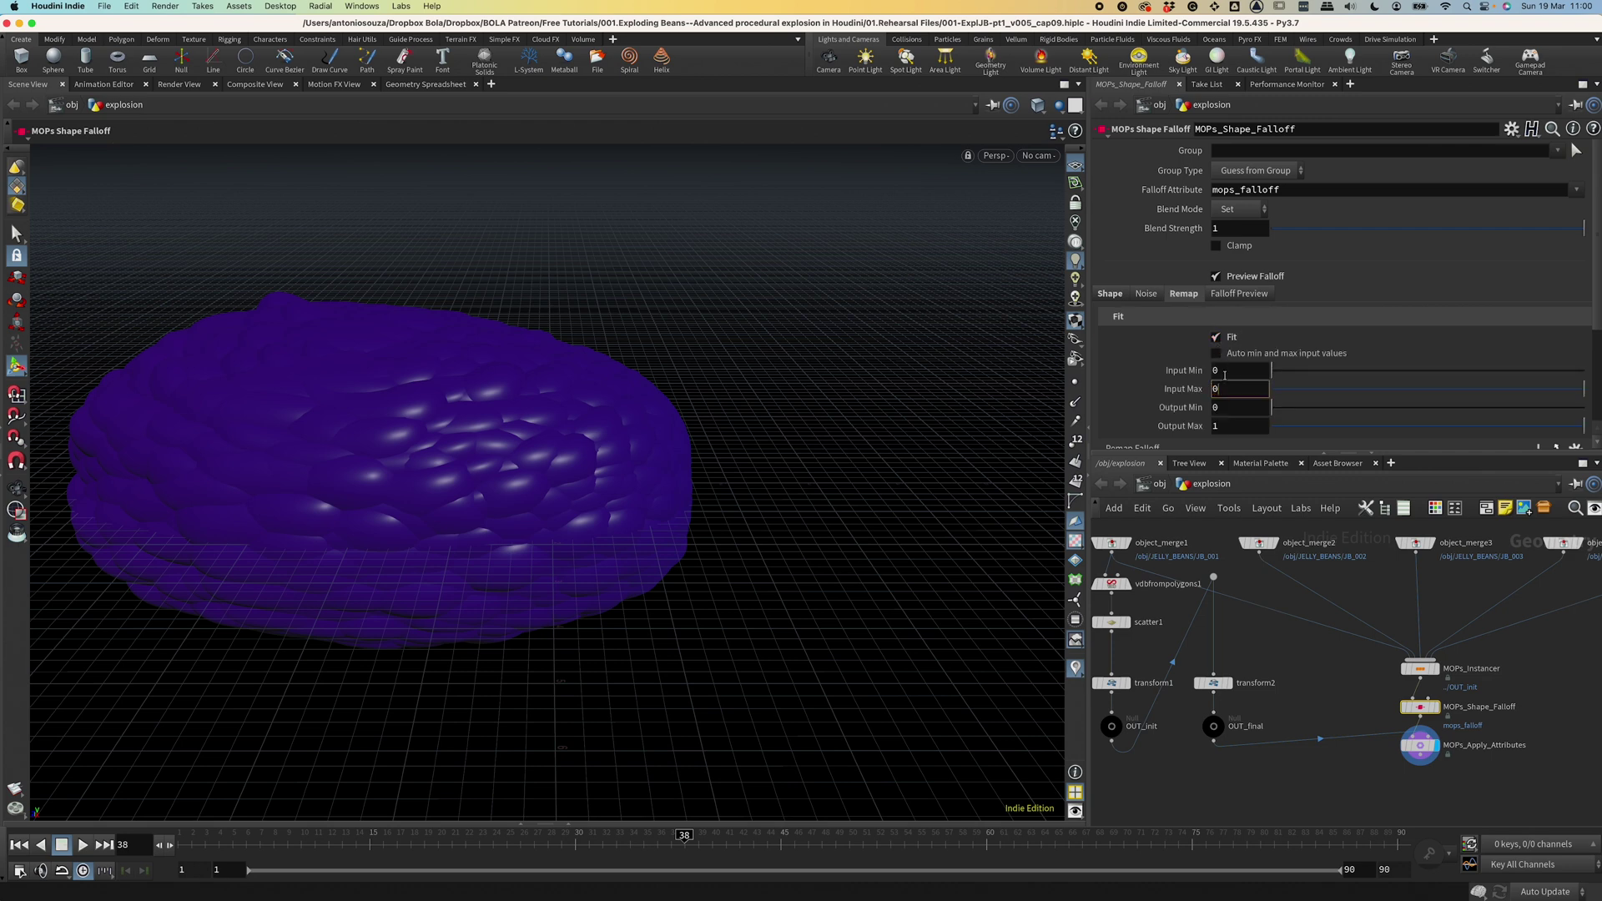
click(1209, 372)
text(1)
key(Return)
key(ctrl+z)
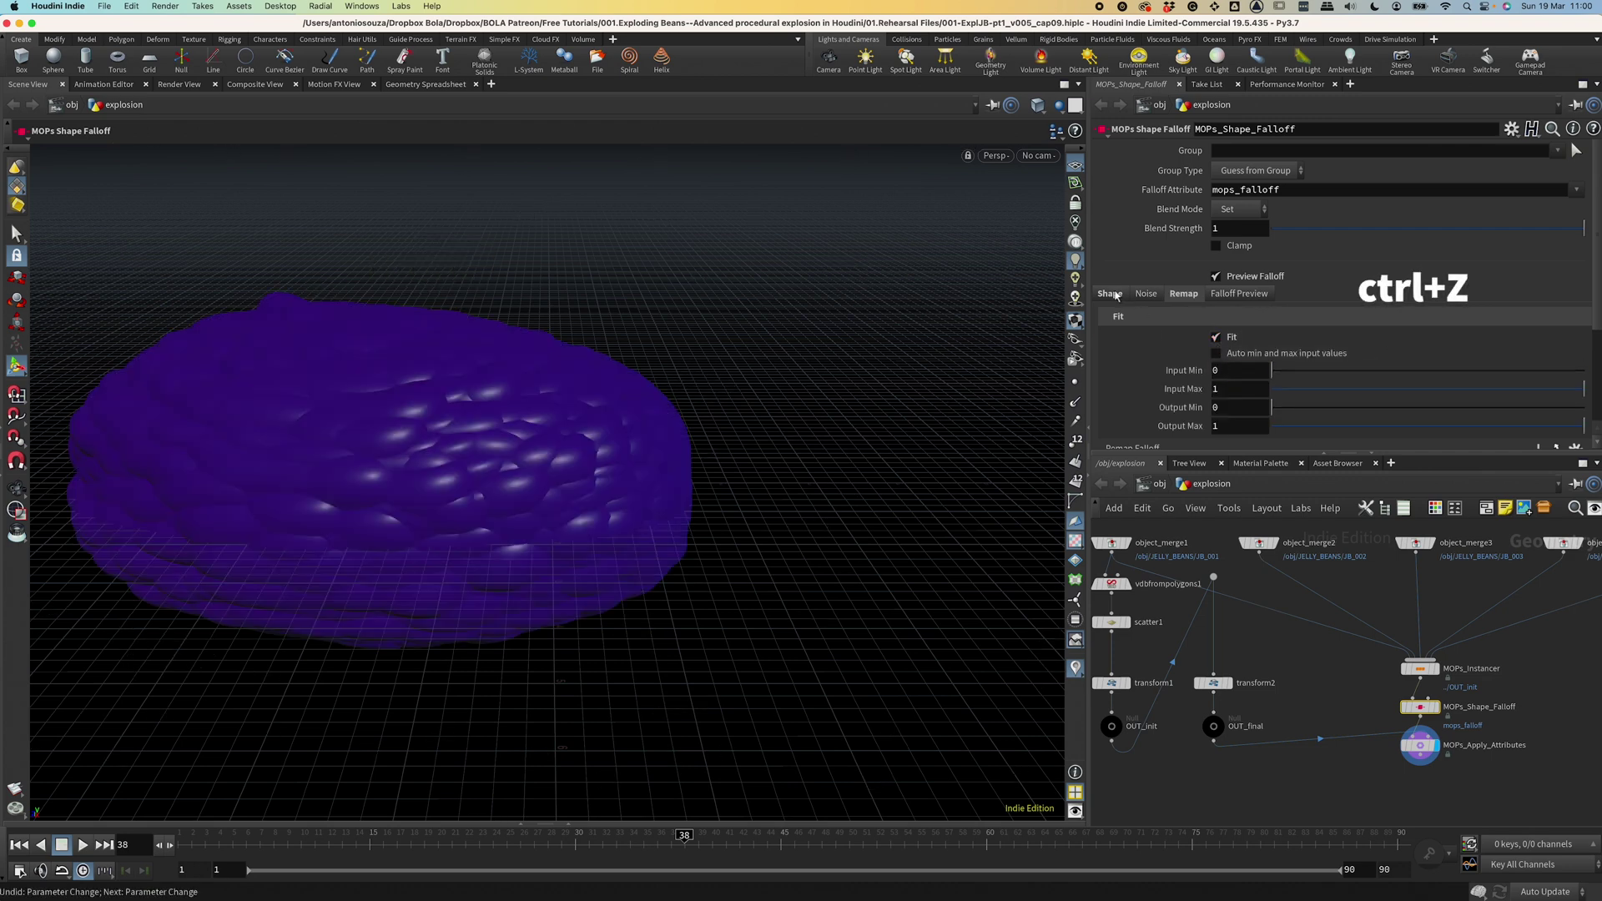
Set the falloff's Y rotation to 180 to reverse its direction.
click(1345, 393)
text(180)
key(Return)
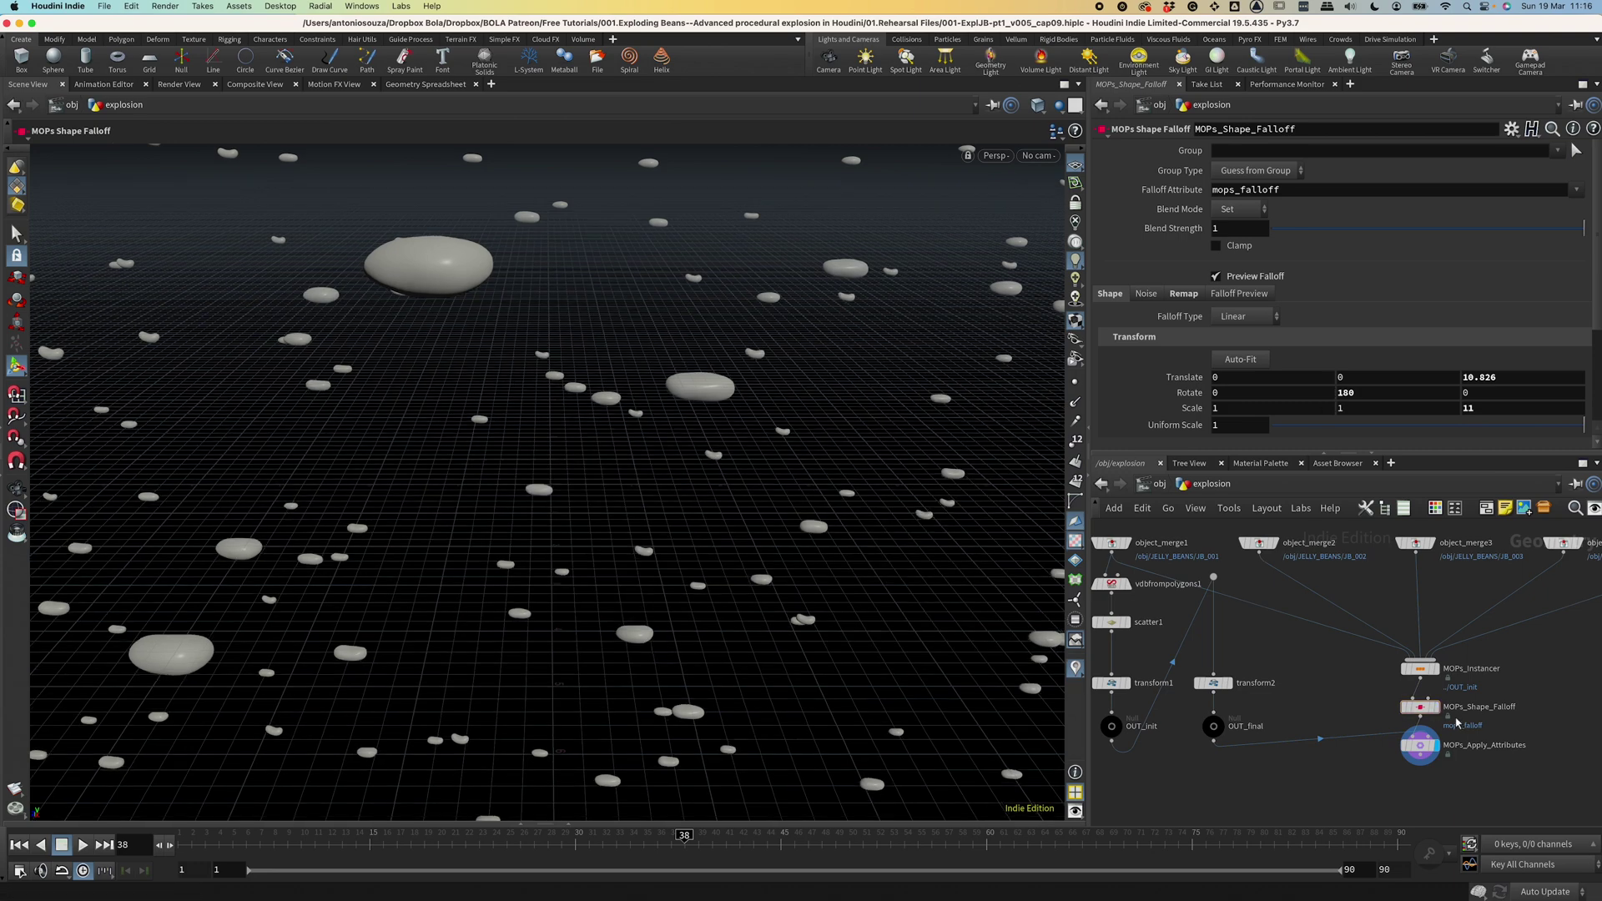
Display MOPs_Shape_Falloff and keyframe its Z translation at -11.3 on frame 1.
click(1433, 706)
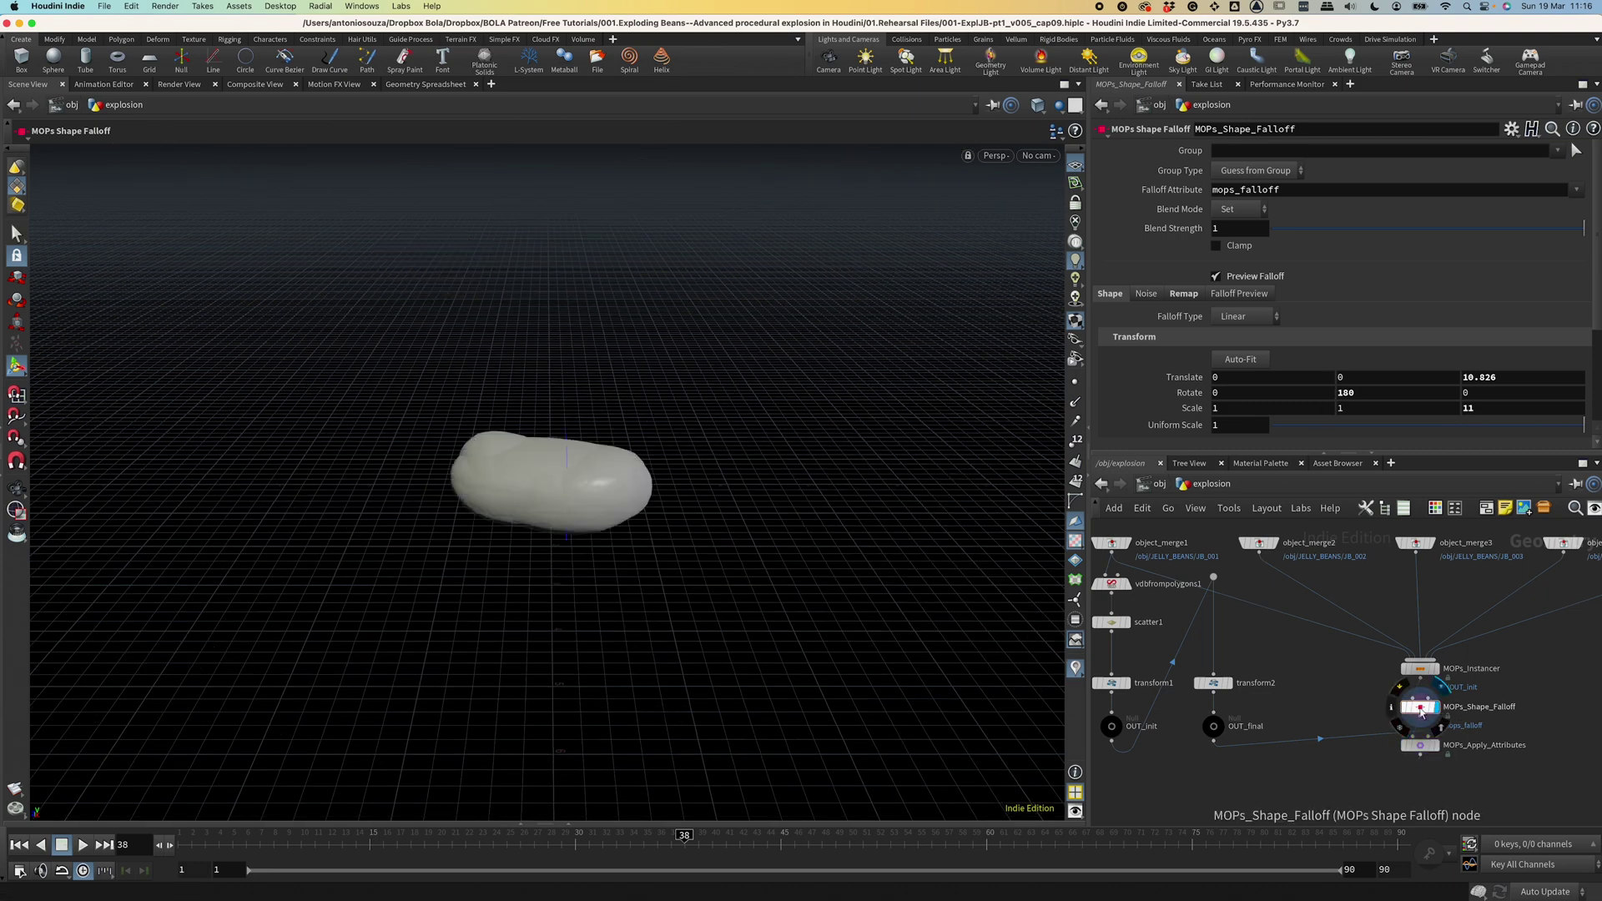
click(182, 845)
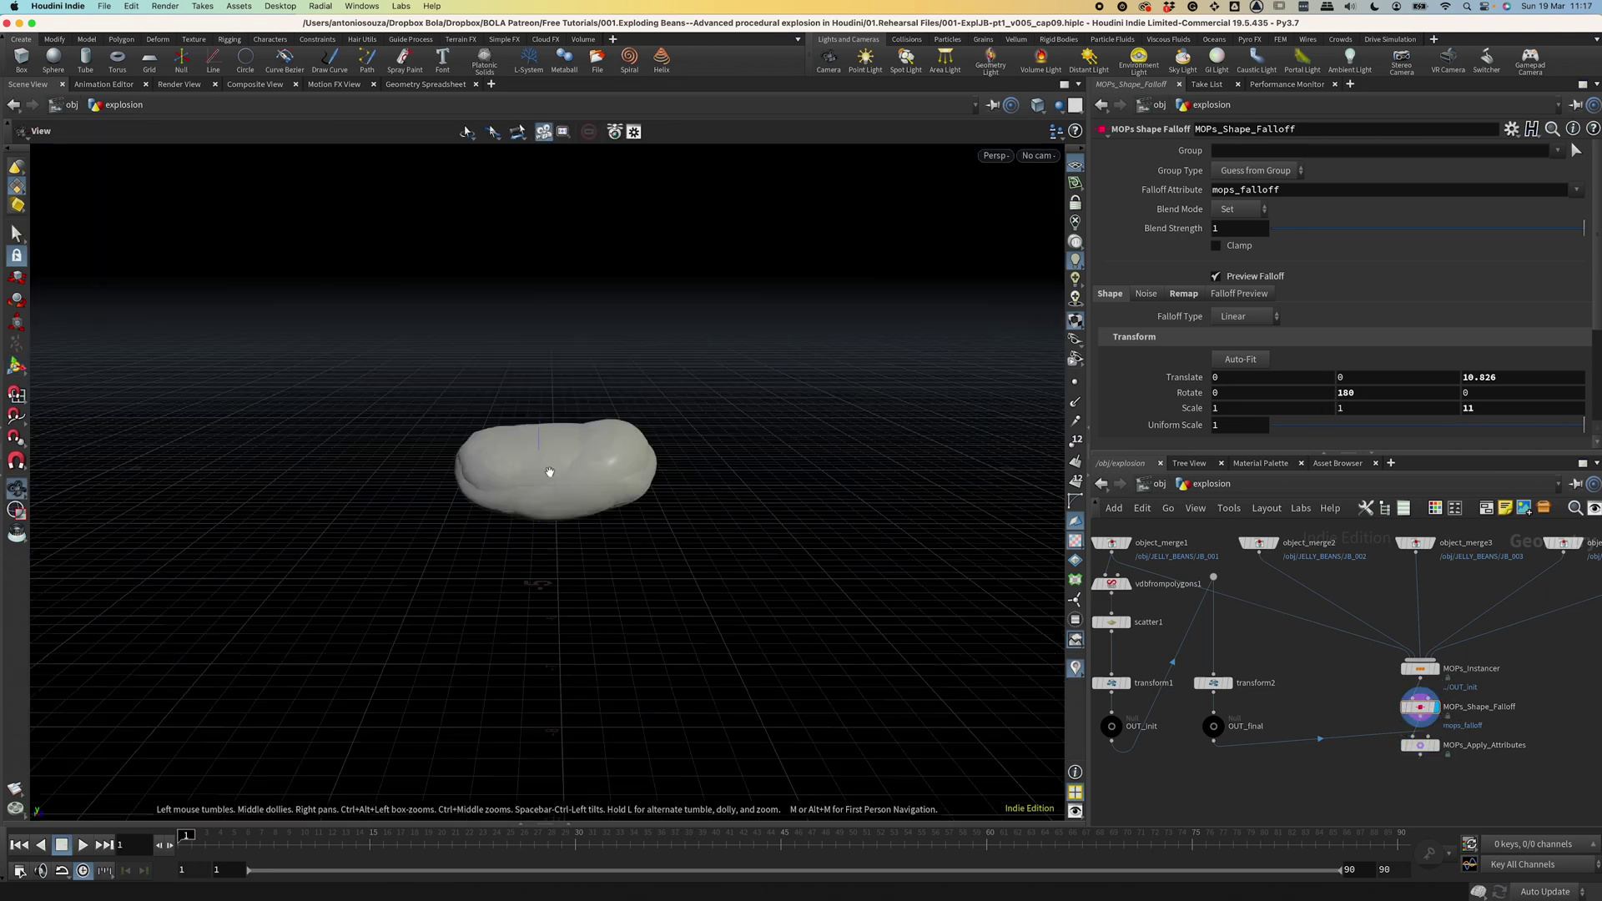
scroll(548, 472, down, 8)
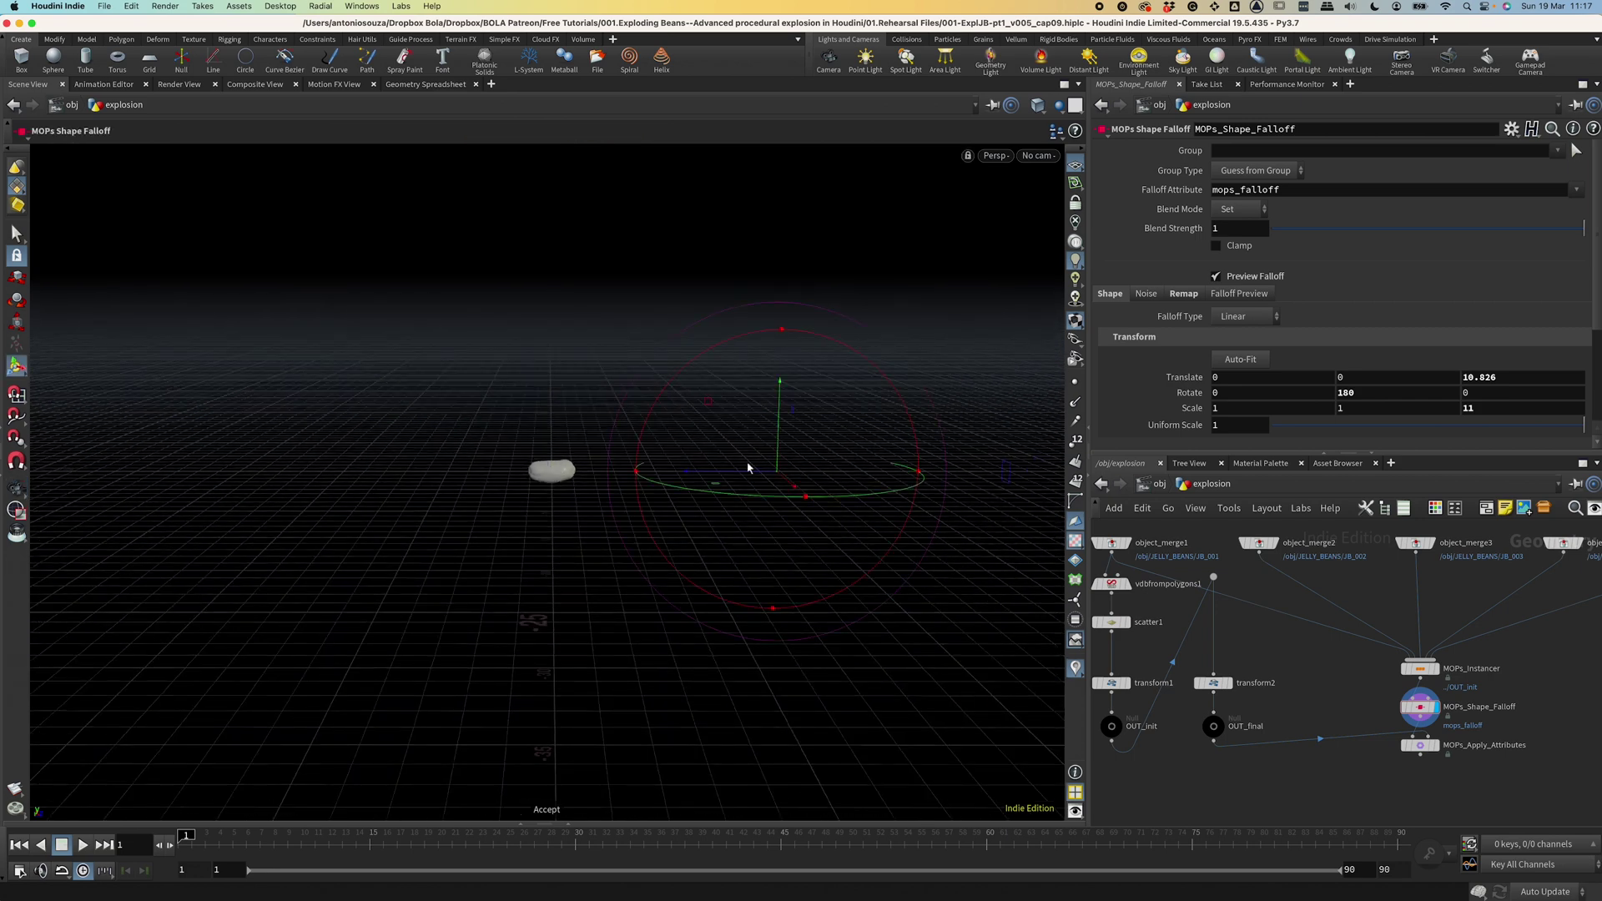
drag(748, 469, 278, 476)
drag(1508, 378, 1479, 377)
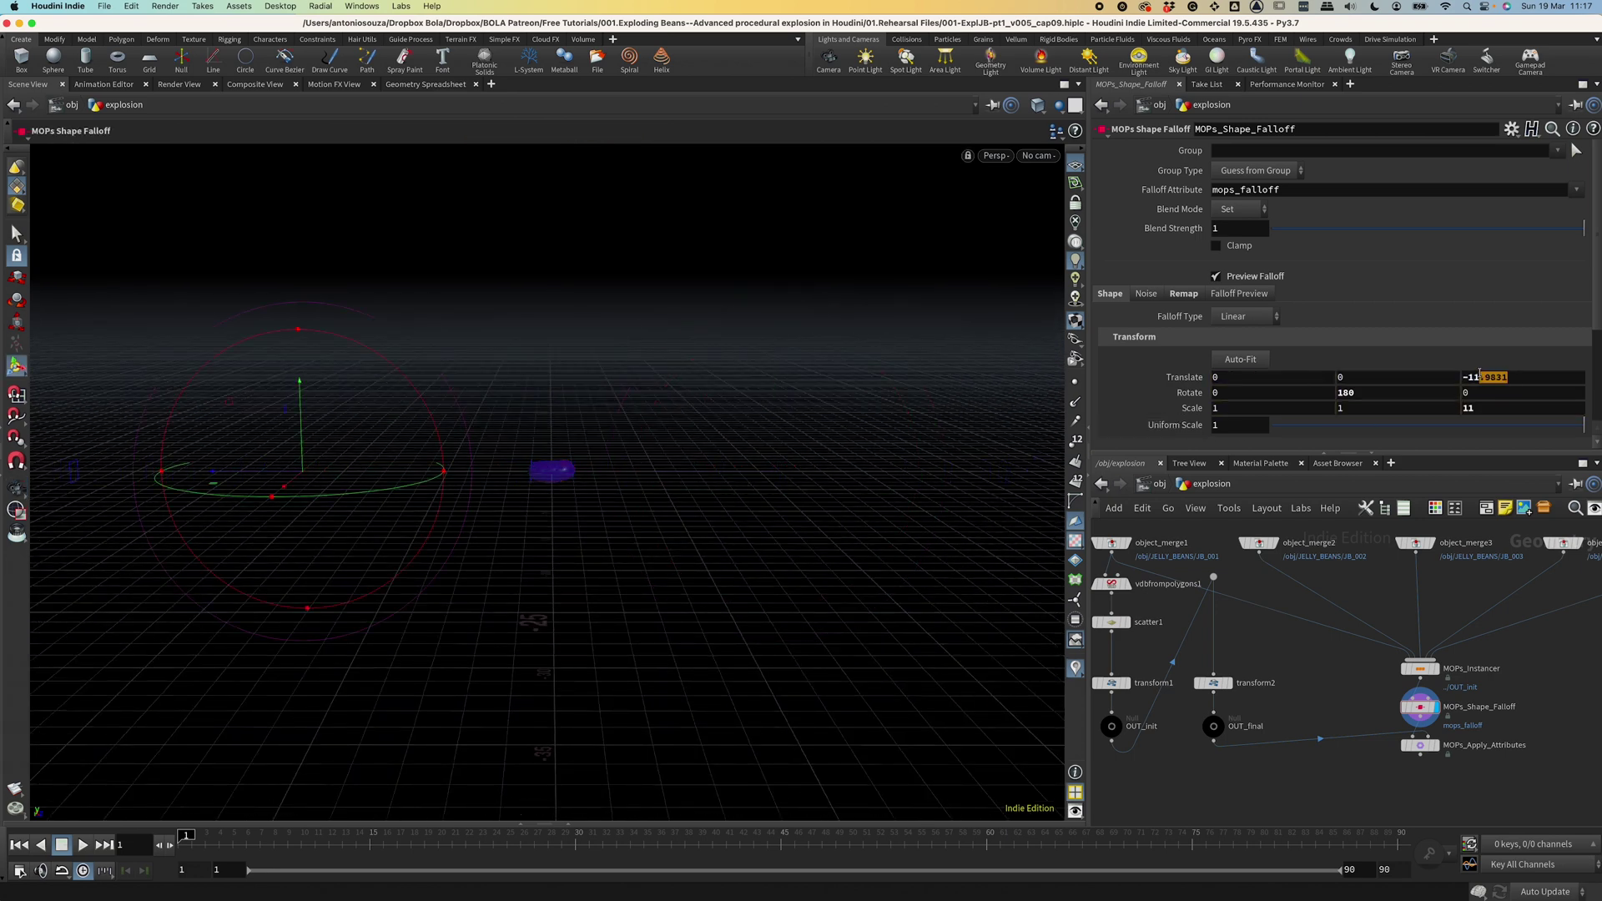
text(.)
key(Return)
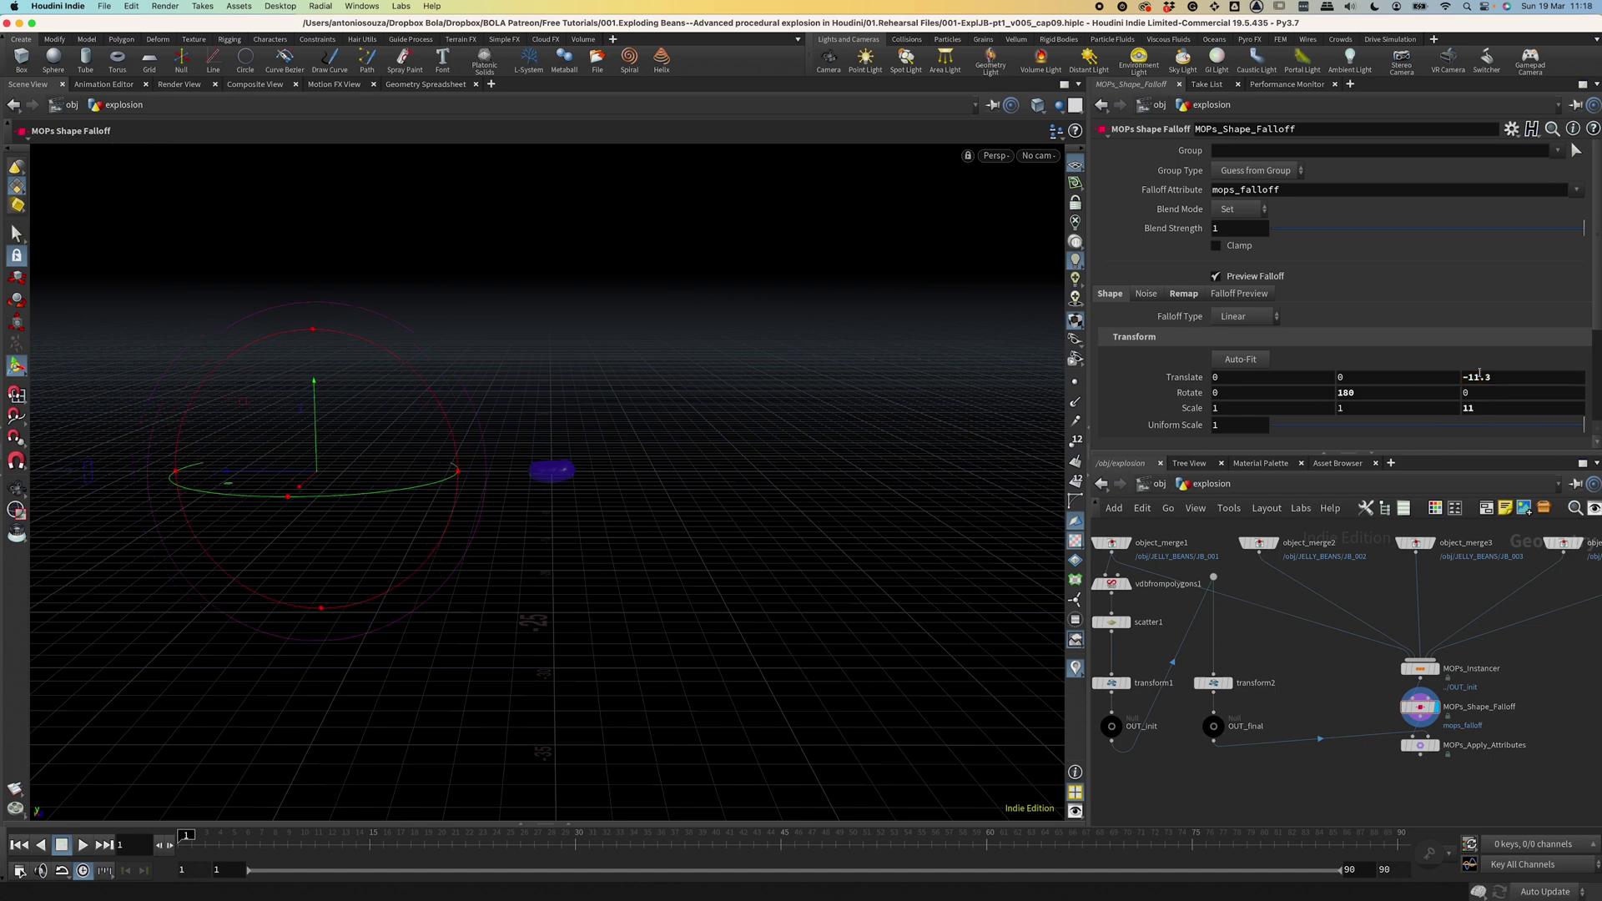
alt+click(1487, 375)
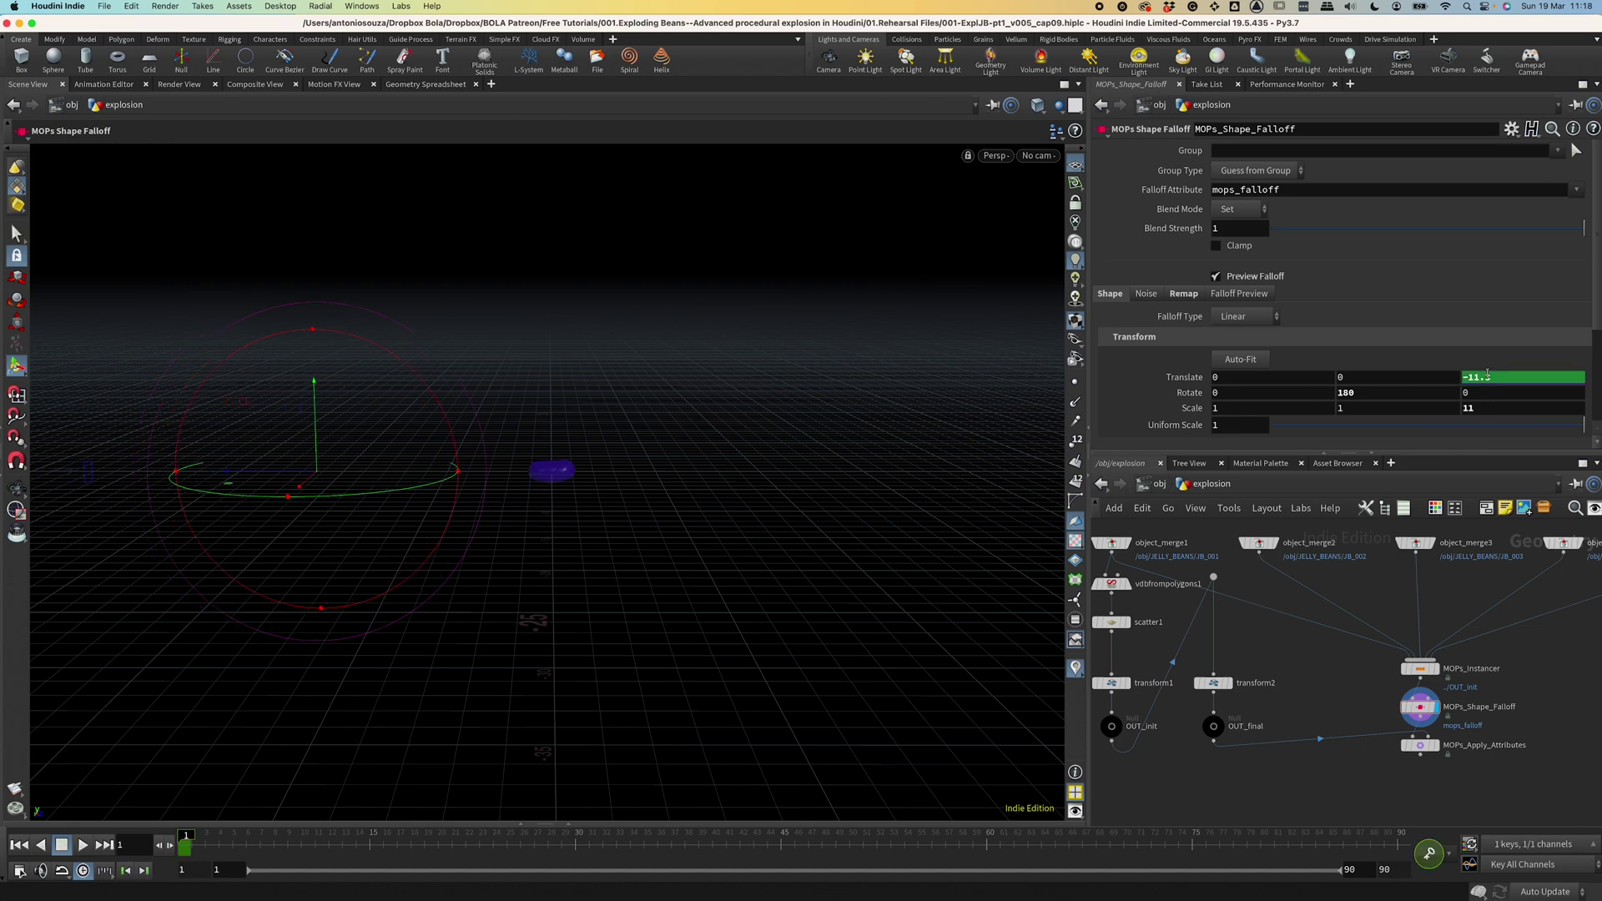
Keyframe the falloff's Z translation at 10.5 on frame 90, and scrub the animation back to frame 1.
click(1402, 850)
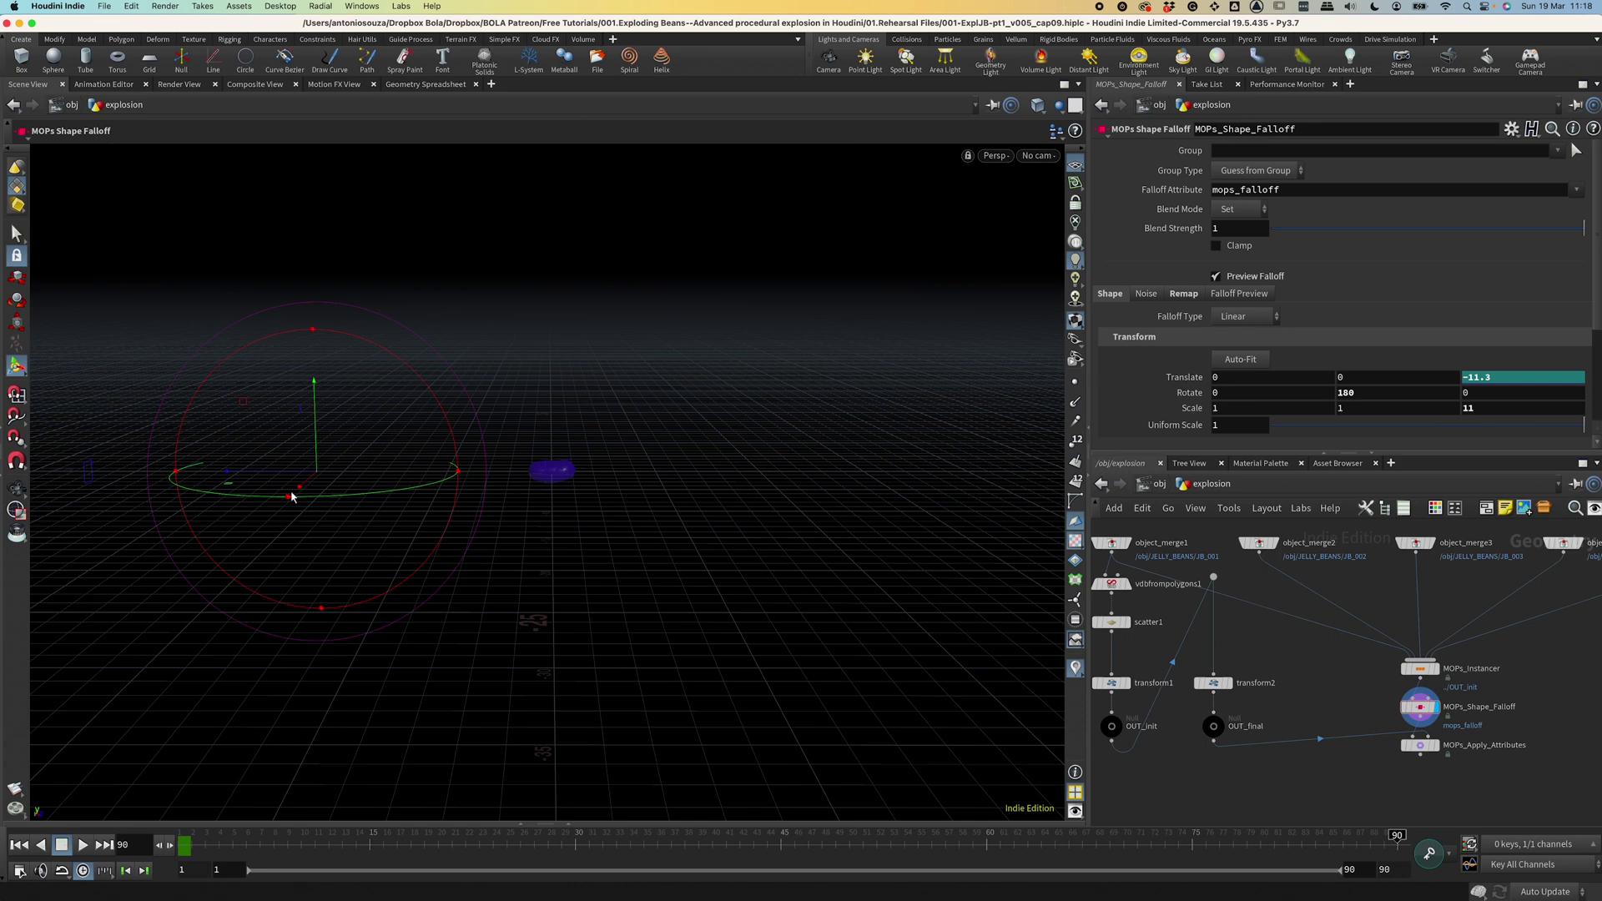
drag(259, 478, 556, 484)
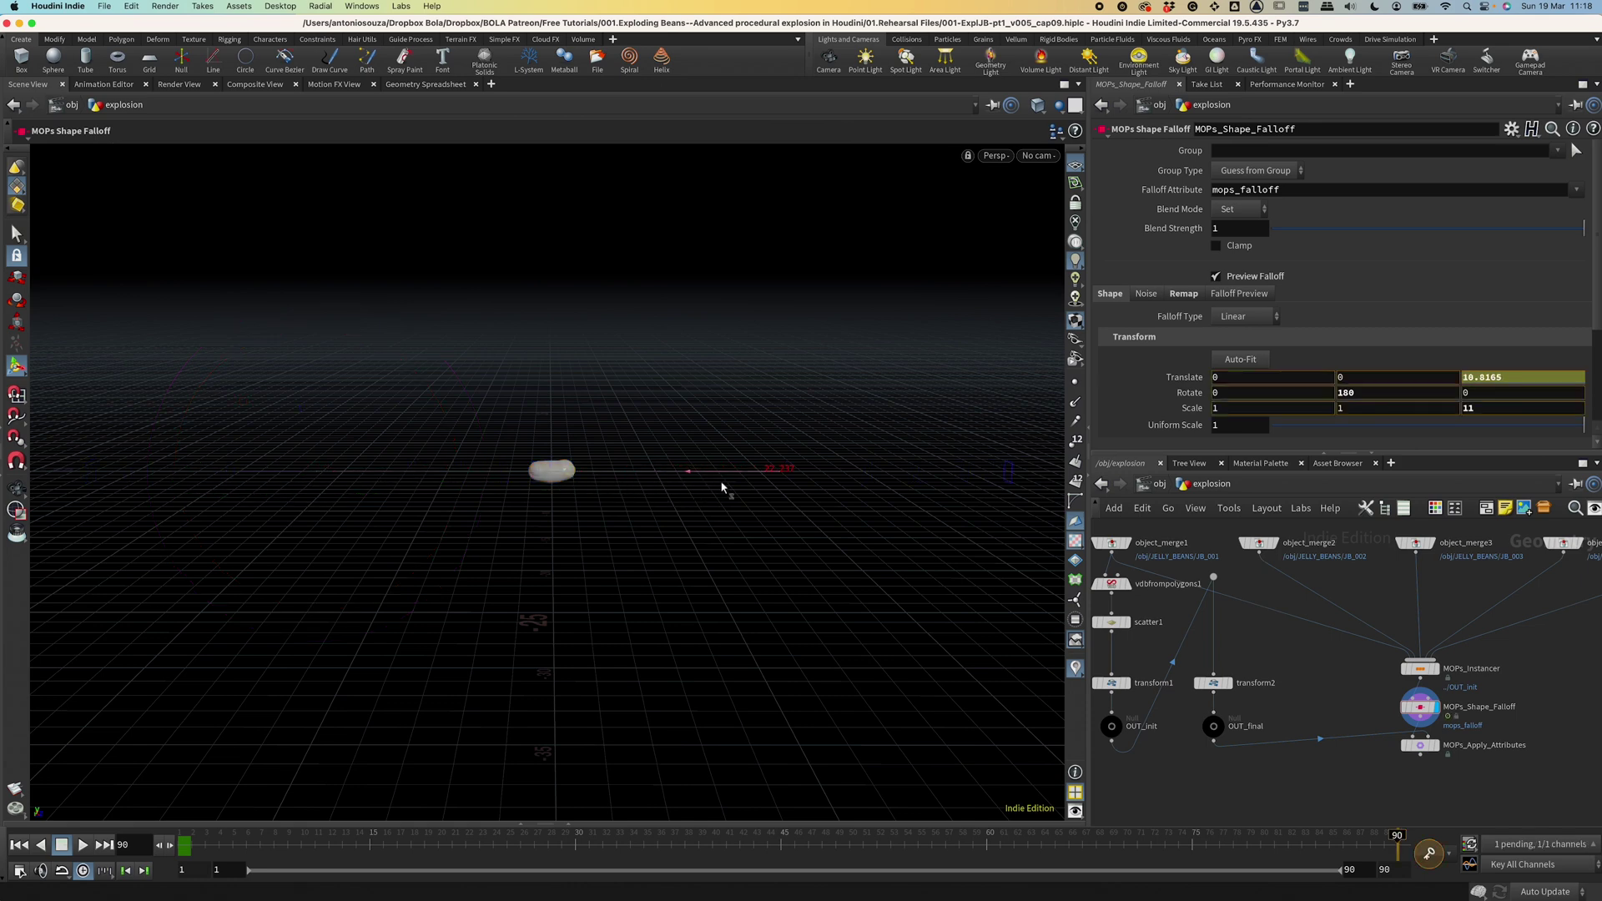
drag(722, 487, 727, 487)
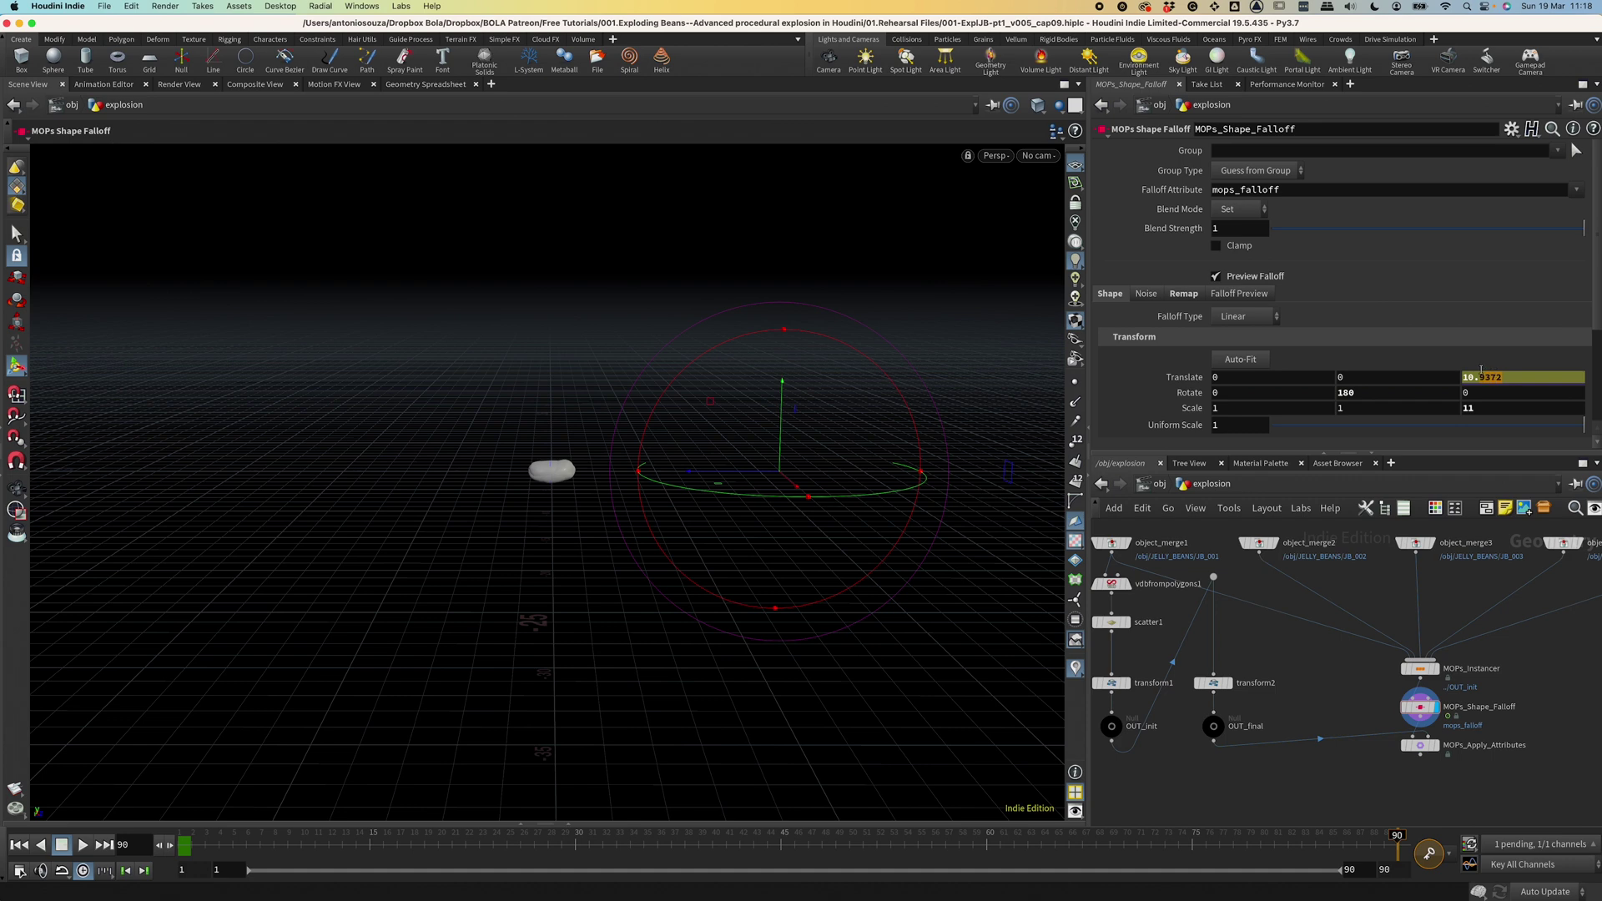
key(Return)
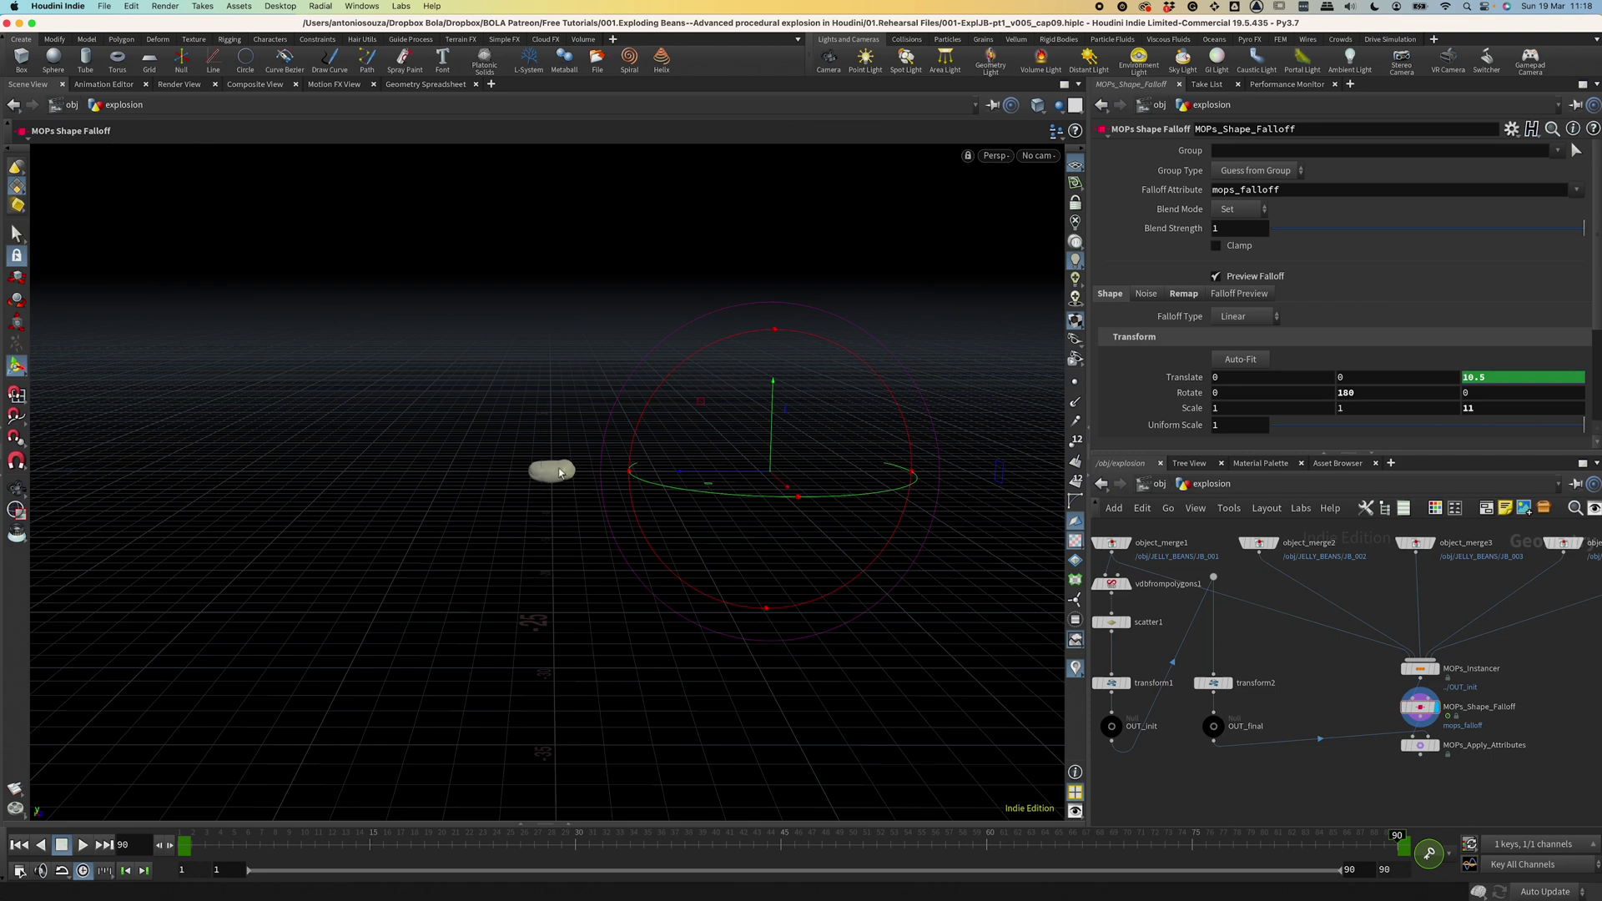
drag(276, 844, 179, 844)
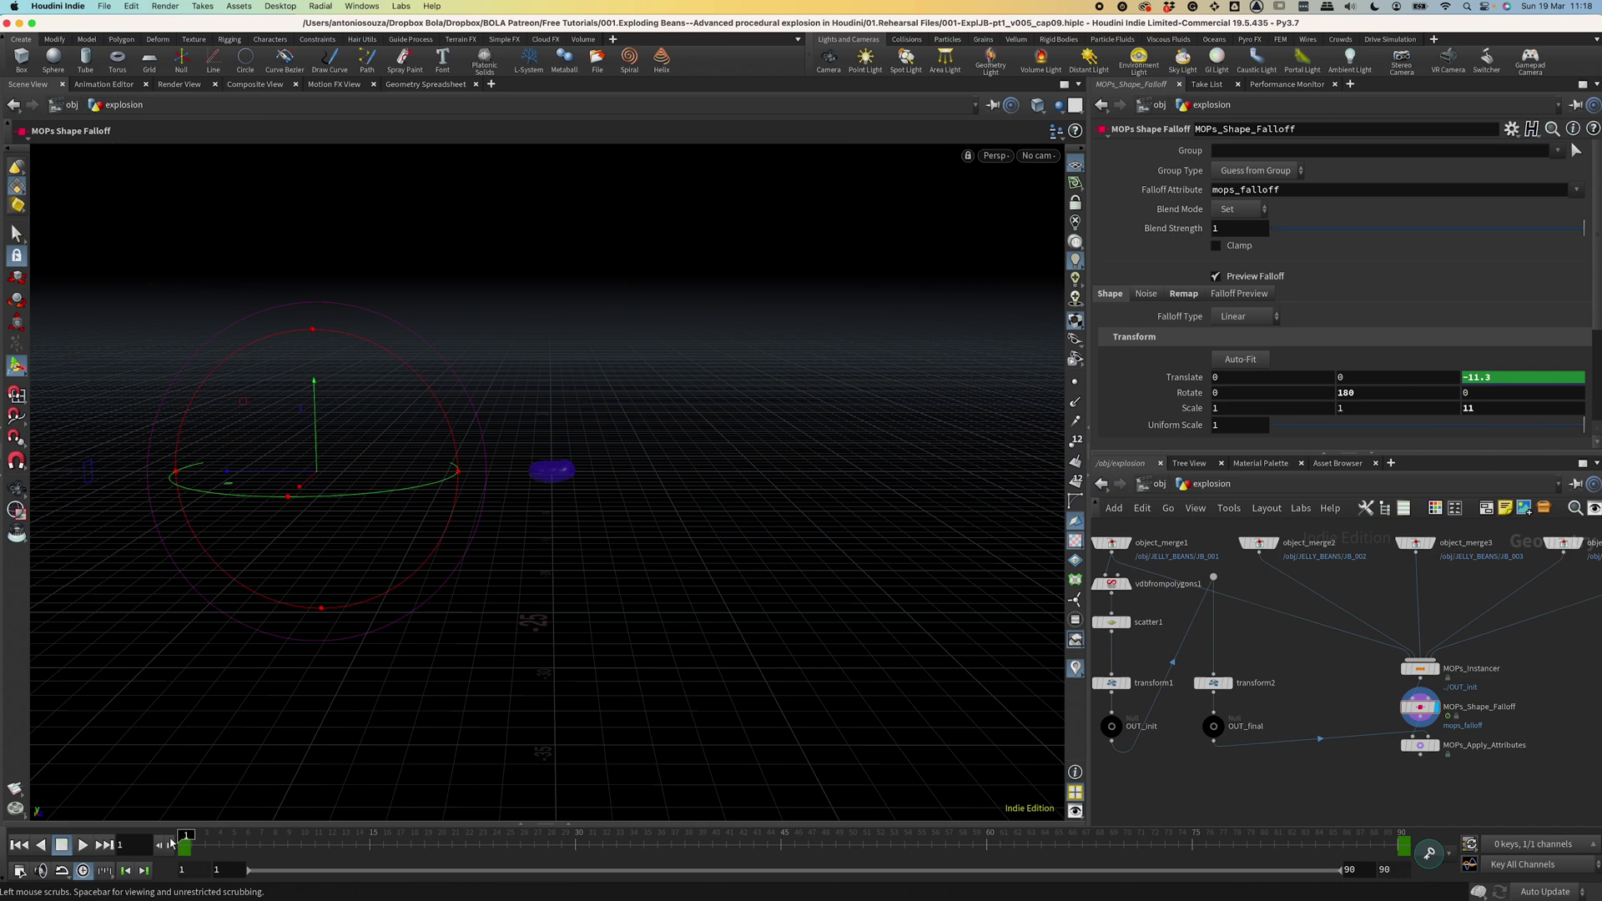
Reshape the falloff's Translate Z animation curve with a steep start tangent, slope about 20.8, and a gently rising end tangent.
click(522, 820)
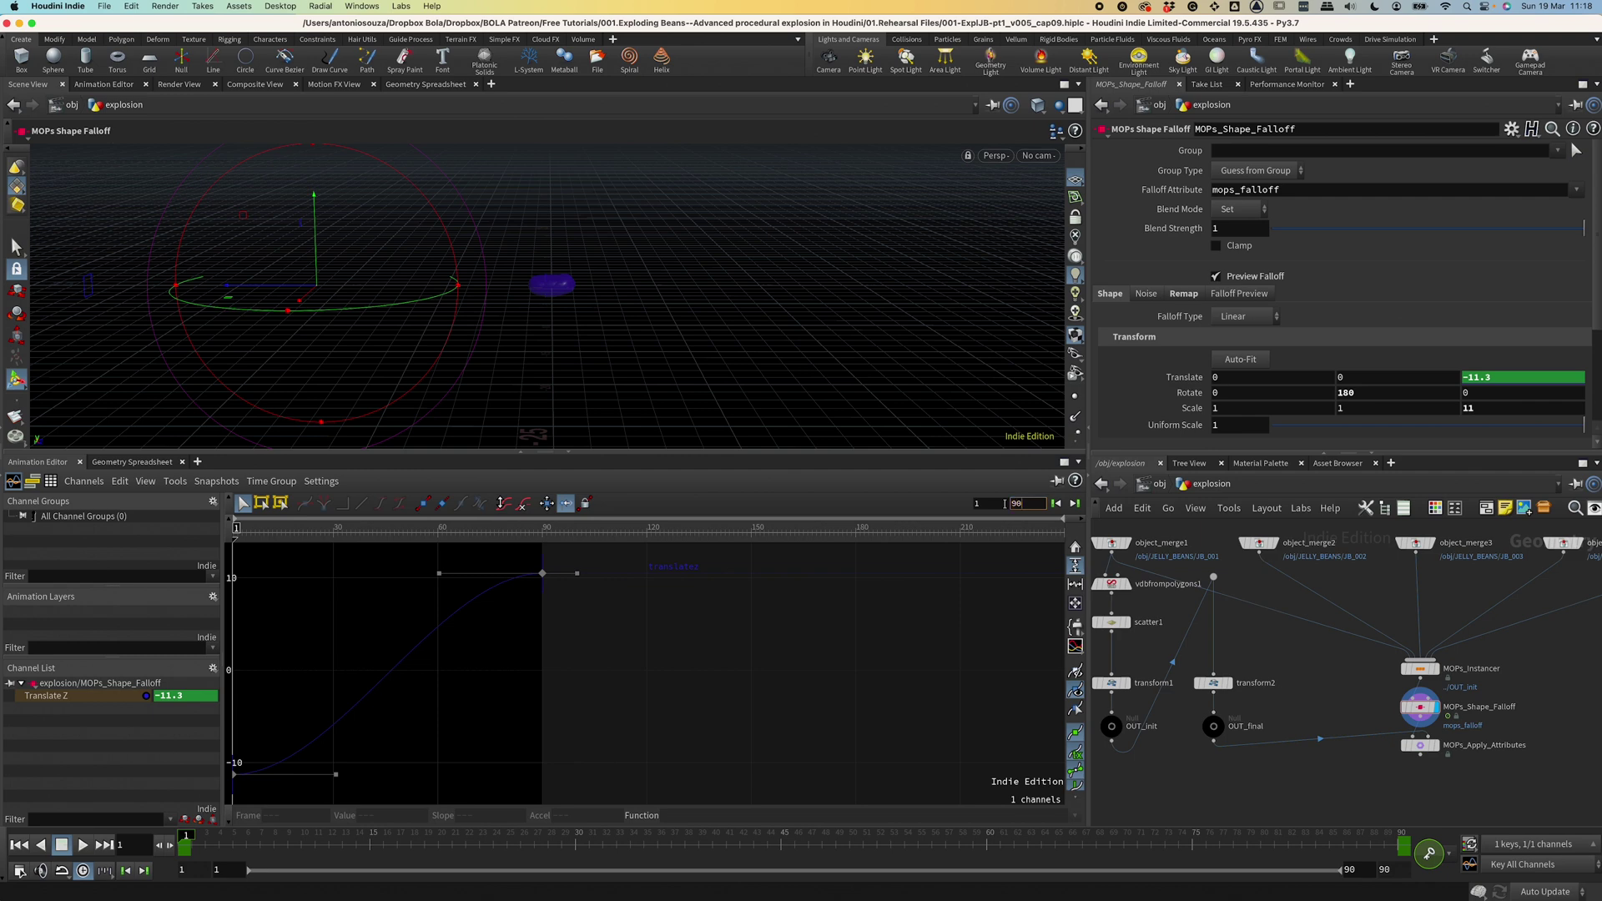
key(h)
drag(509, 776, 421, 644)
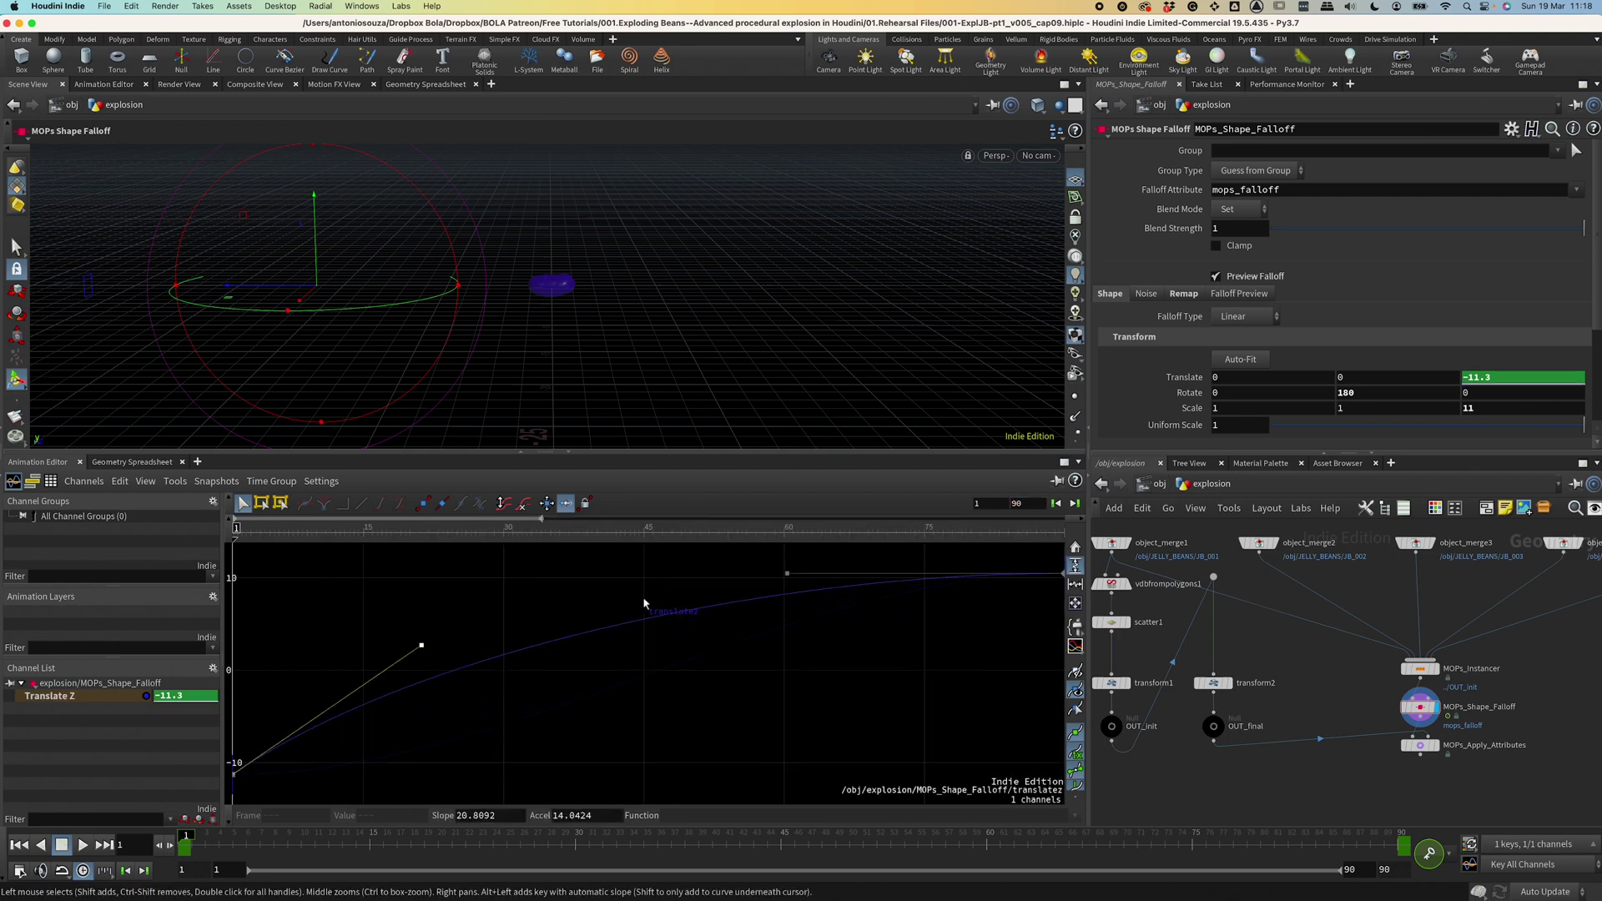
drag(786, 574, 772, 608)
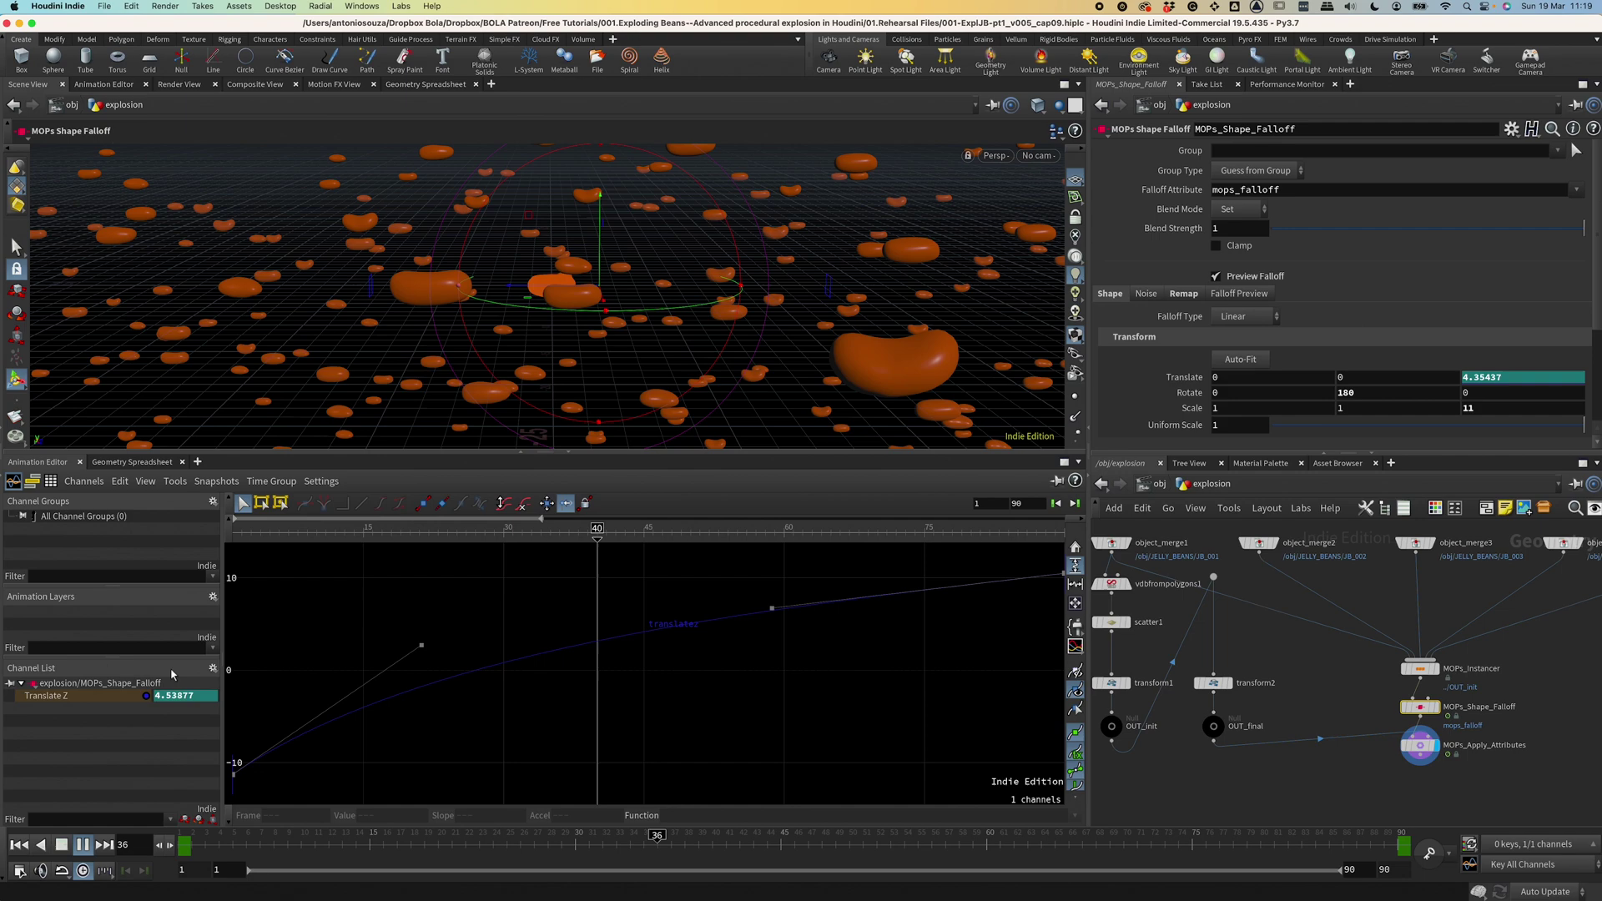
Steepen the Translate Z curve's start tangent to a slope of about 29.6 and adjust its end tangent to about 3.2.
drag(421, 645, 383, 628)
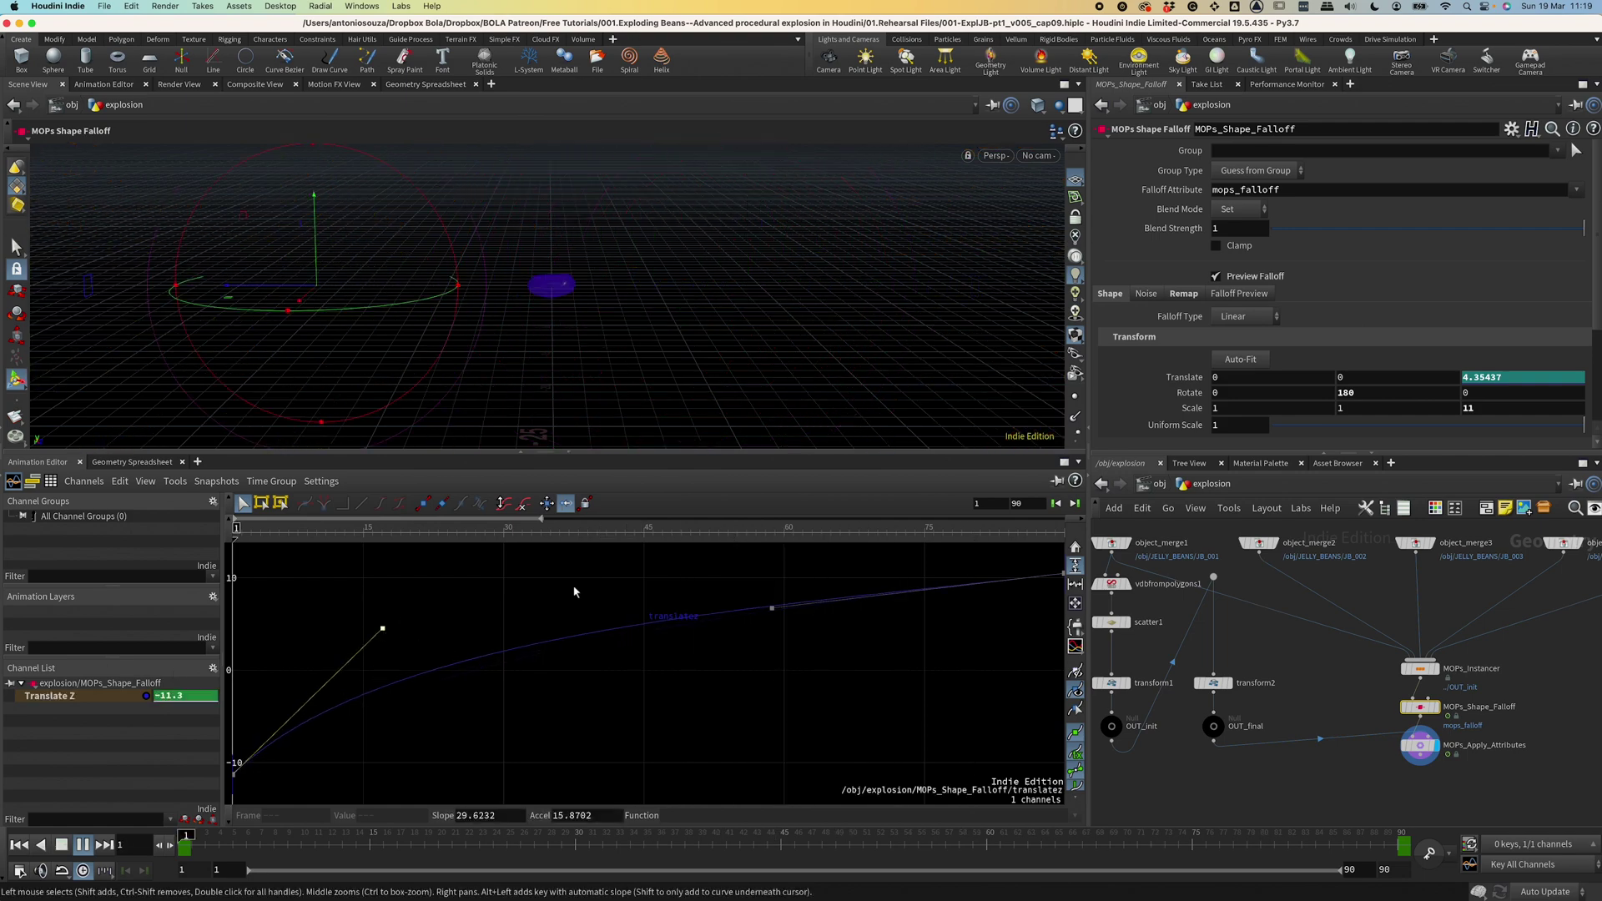
drag(771, 609, 747, 609)
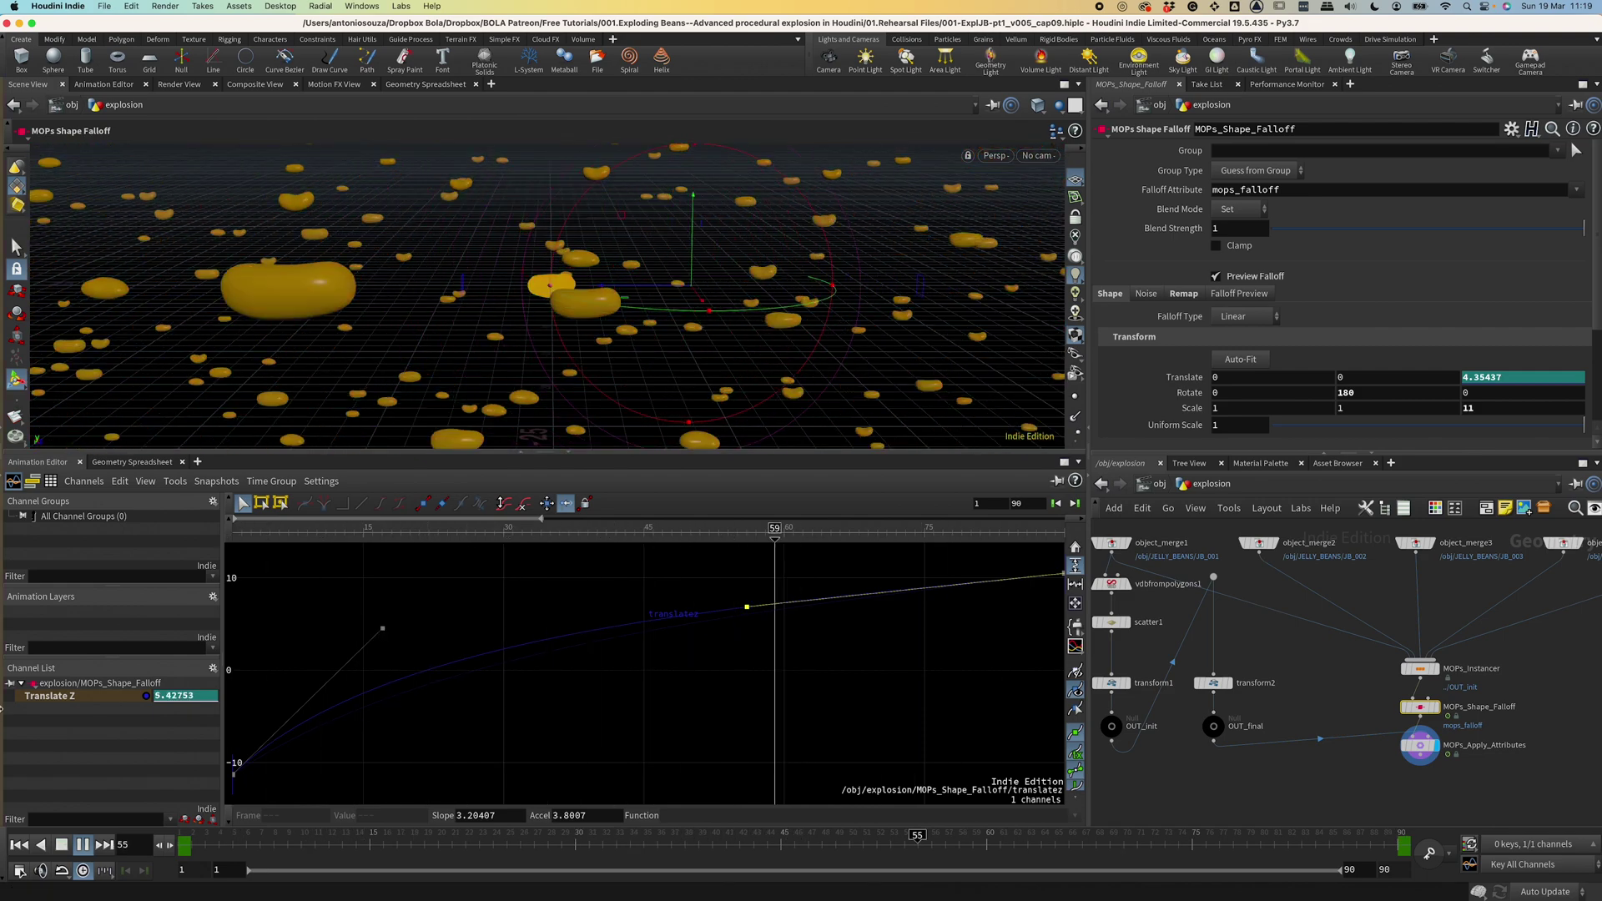
Enlarge the viewport and turn off the falloff preview on MOPs_Shape_Falloff.
drag(627, 456, 627, 532)
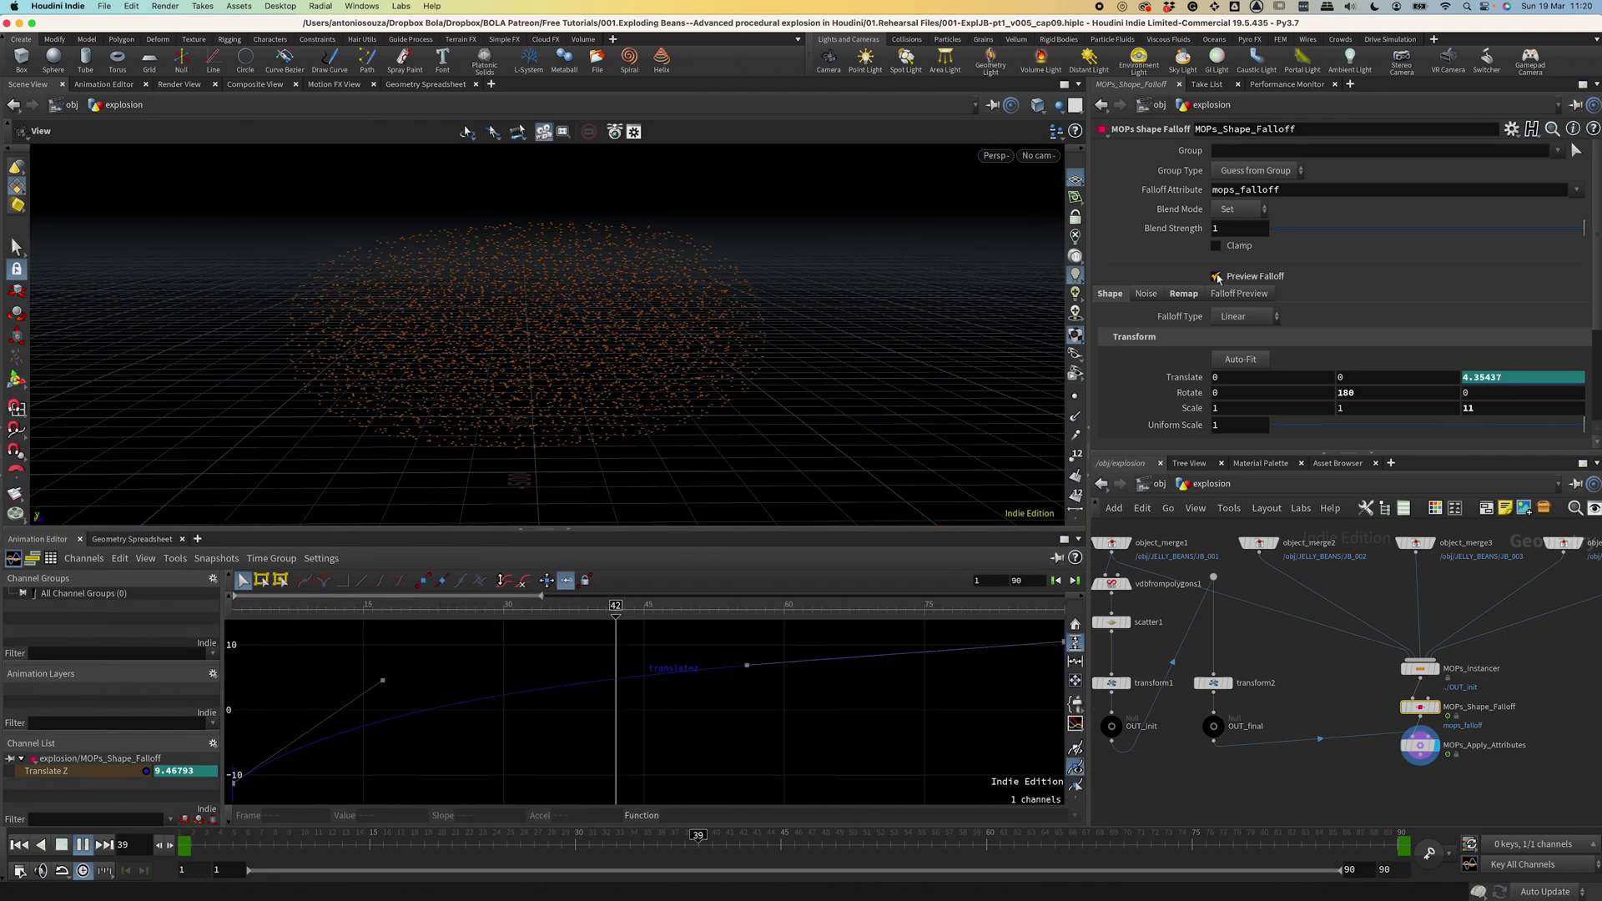
click(1216, 276)
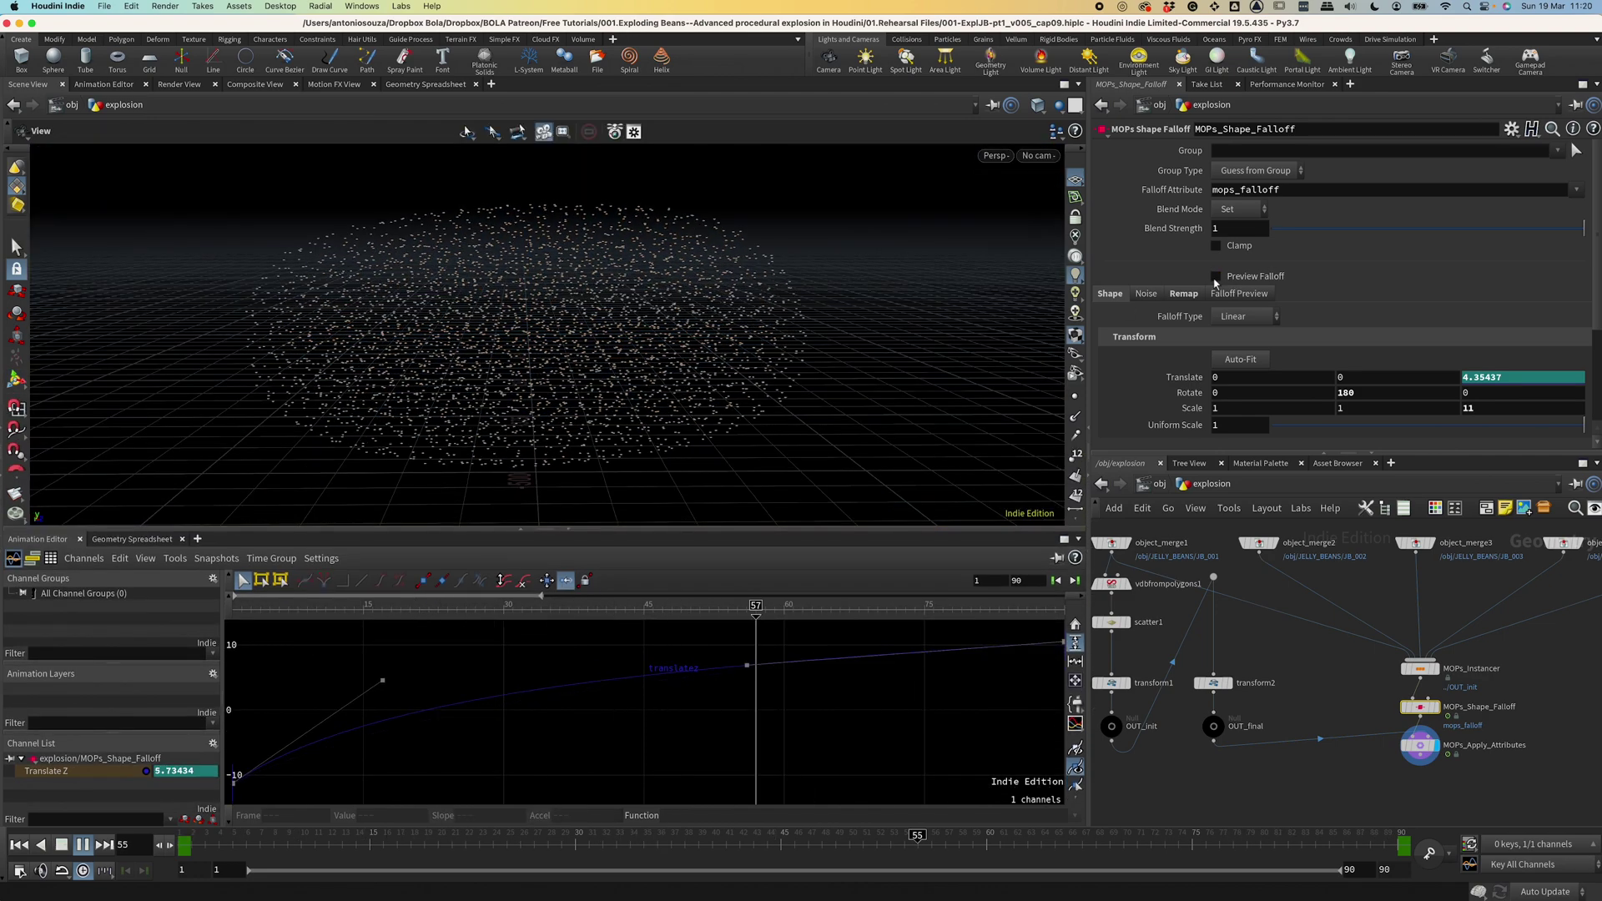
key(space)
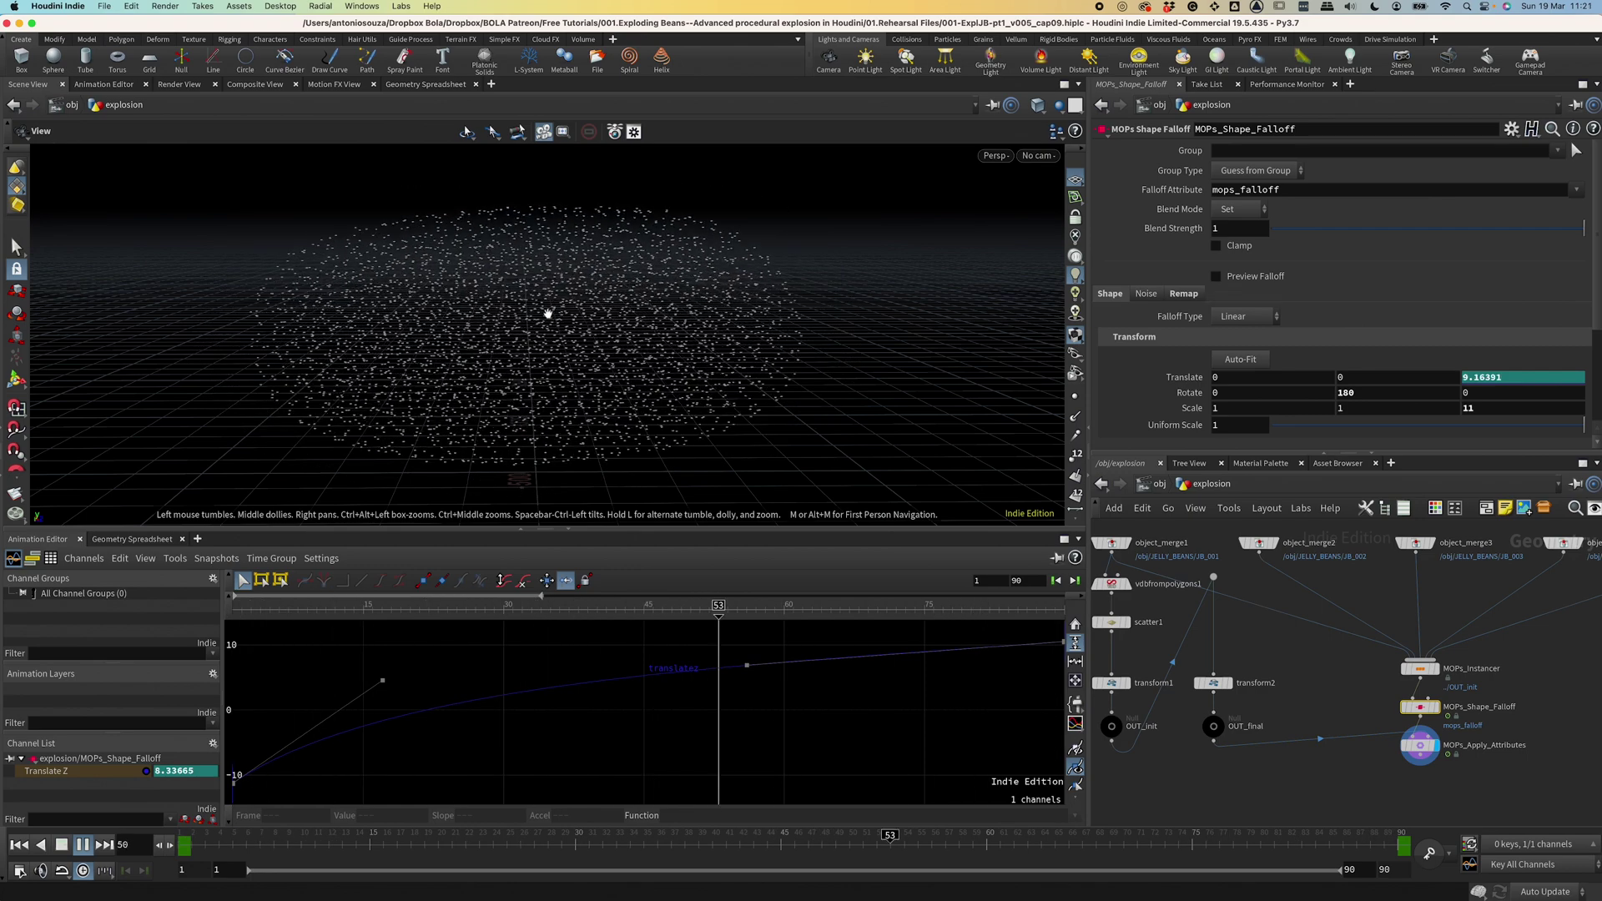
Enlarge the falloff's Remap Falloff ramp and add points along its line at about 0.08 and 0.68.
click(1198, 297)
scroll(1152, 367, down, 3)
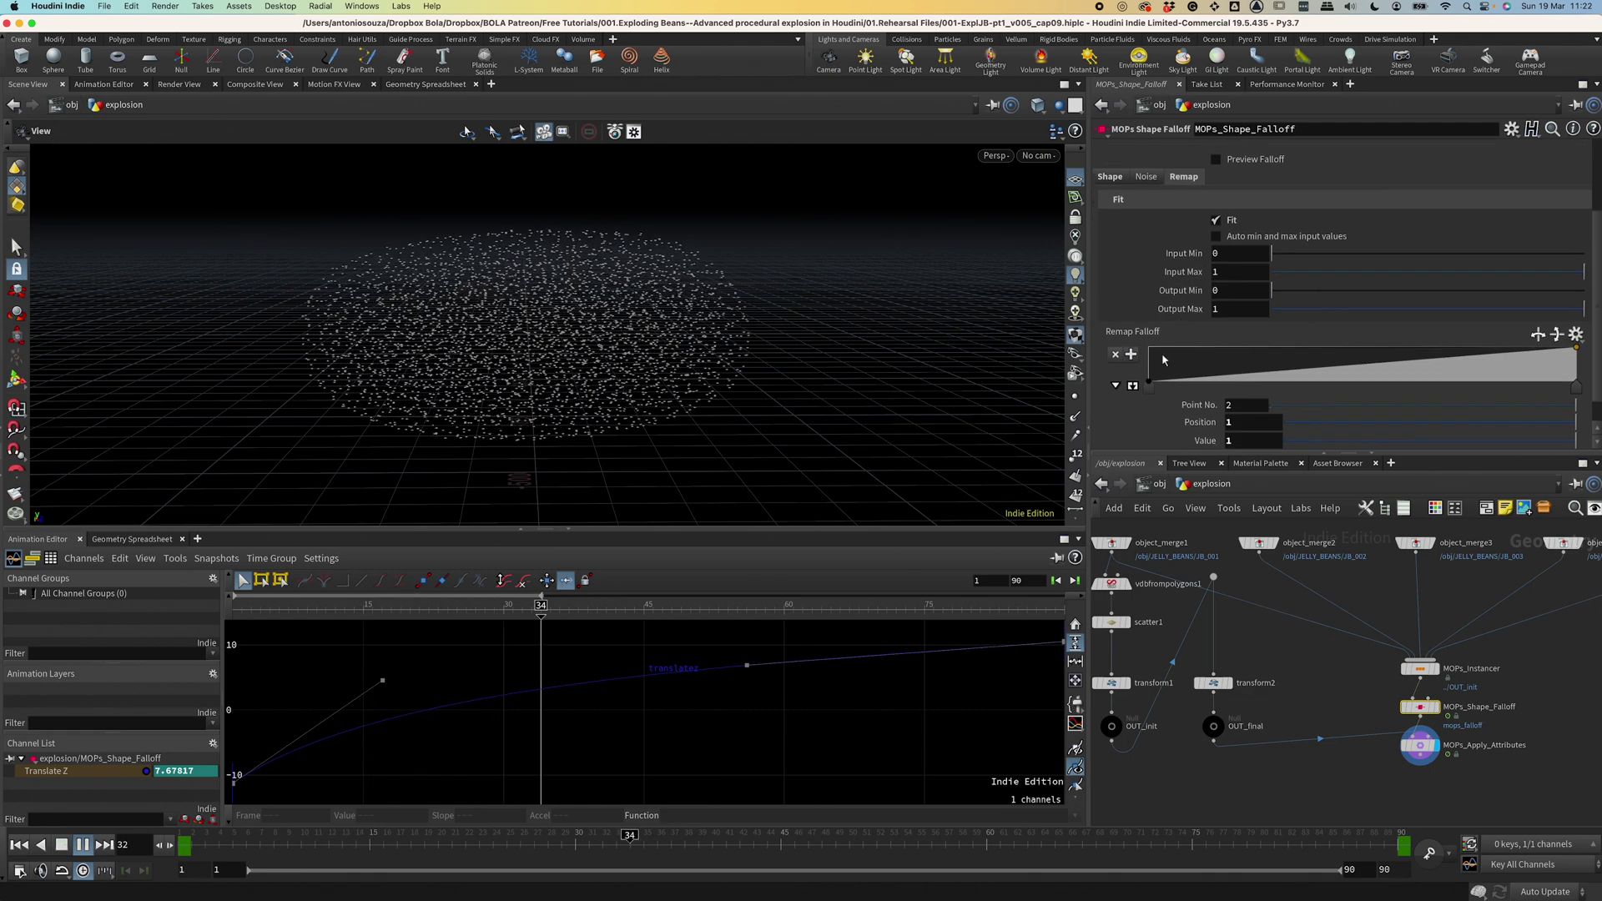
click(1133, 386)
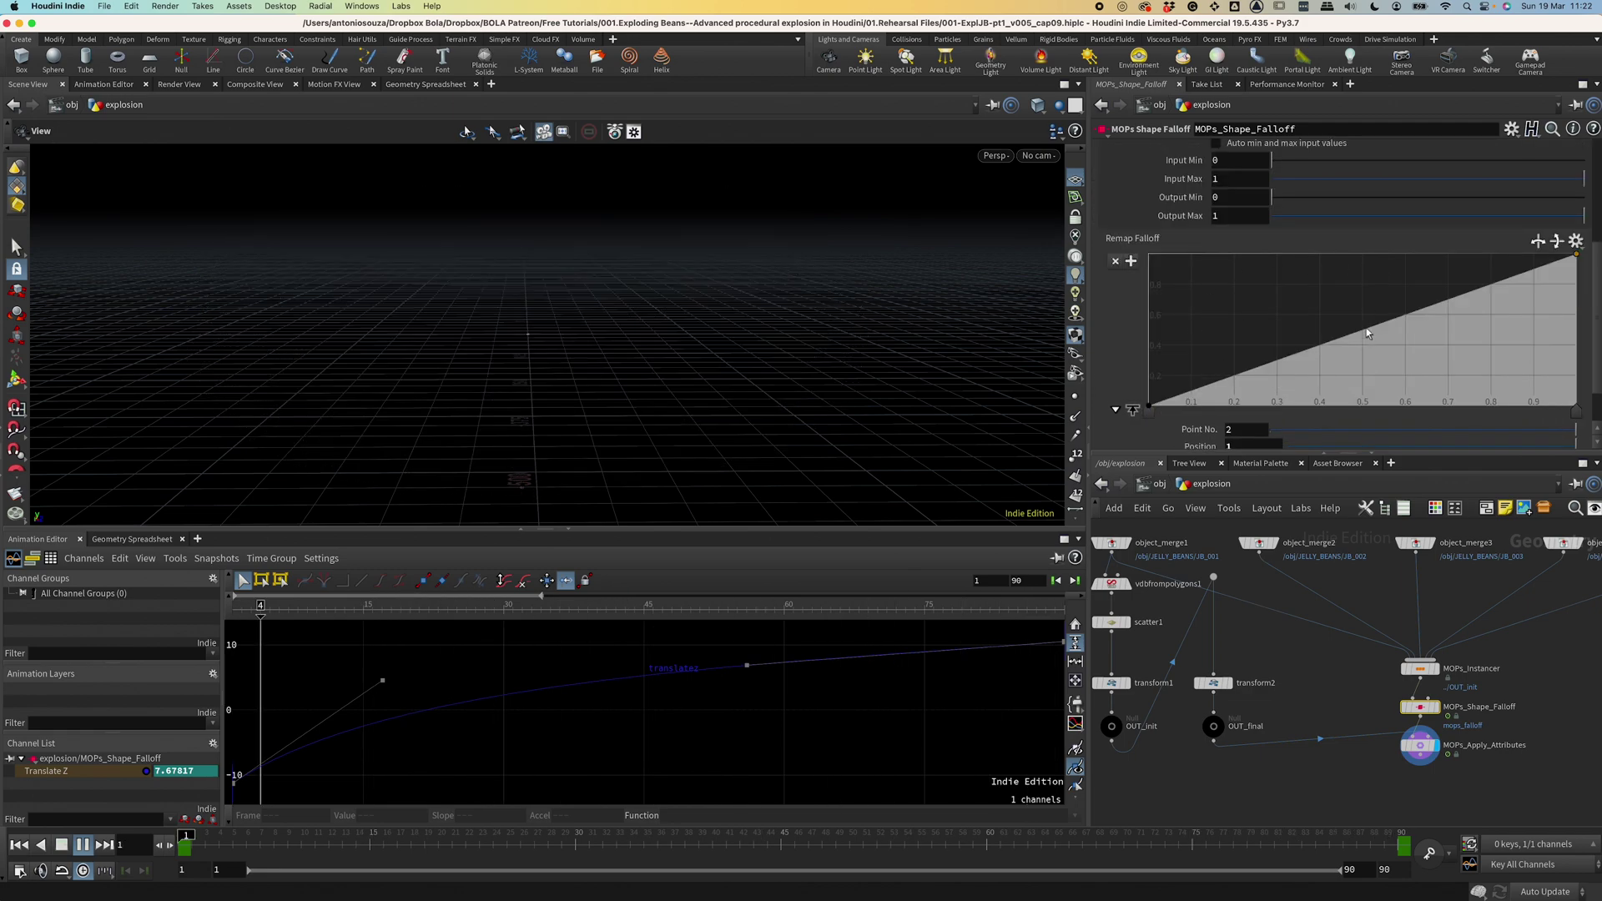
scroll(1292, 244, down, 2)
scroll(1291, 243, up, 1)
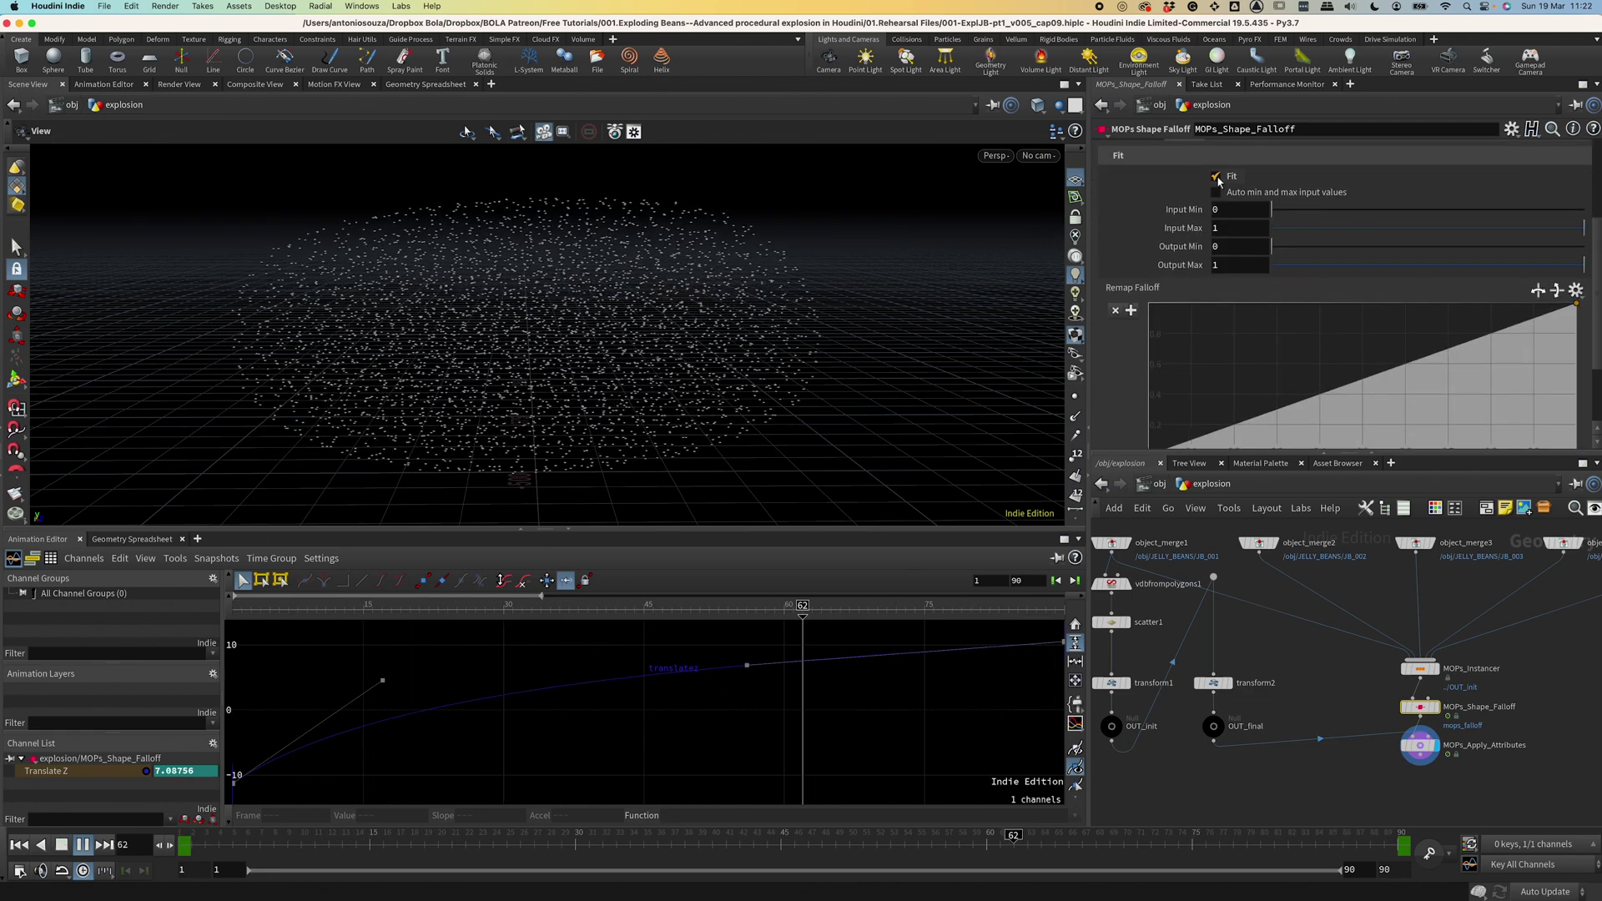
scroll(1218, 180, down, 2)
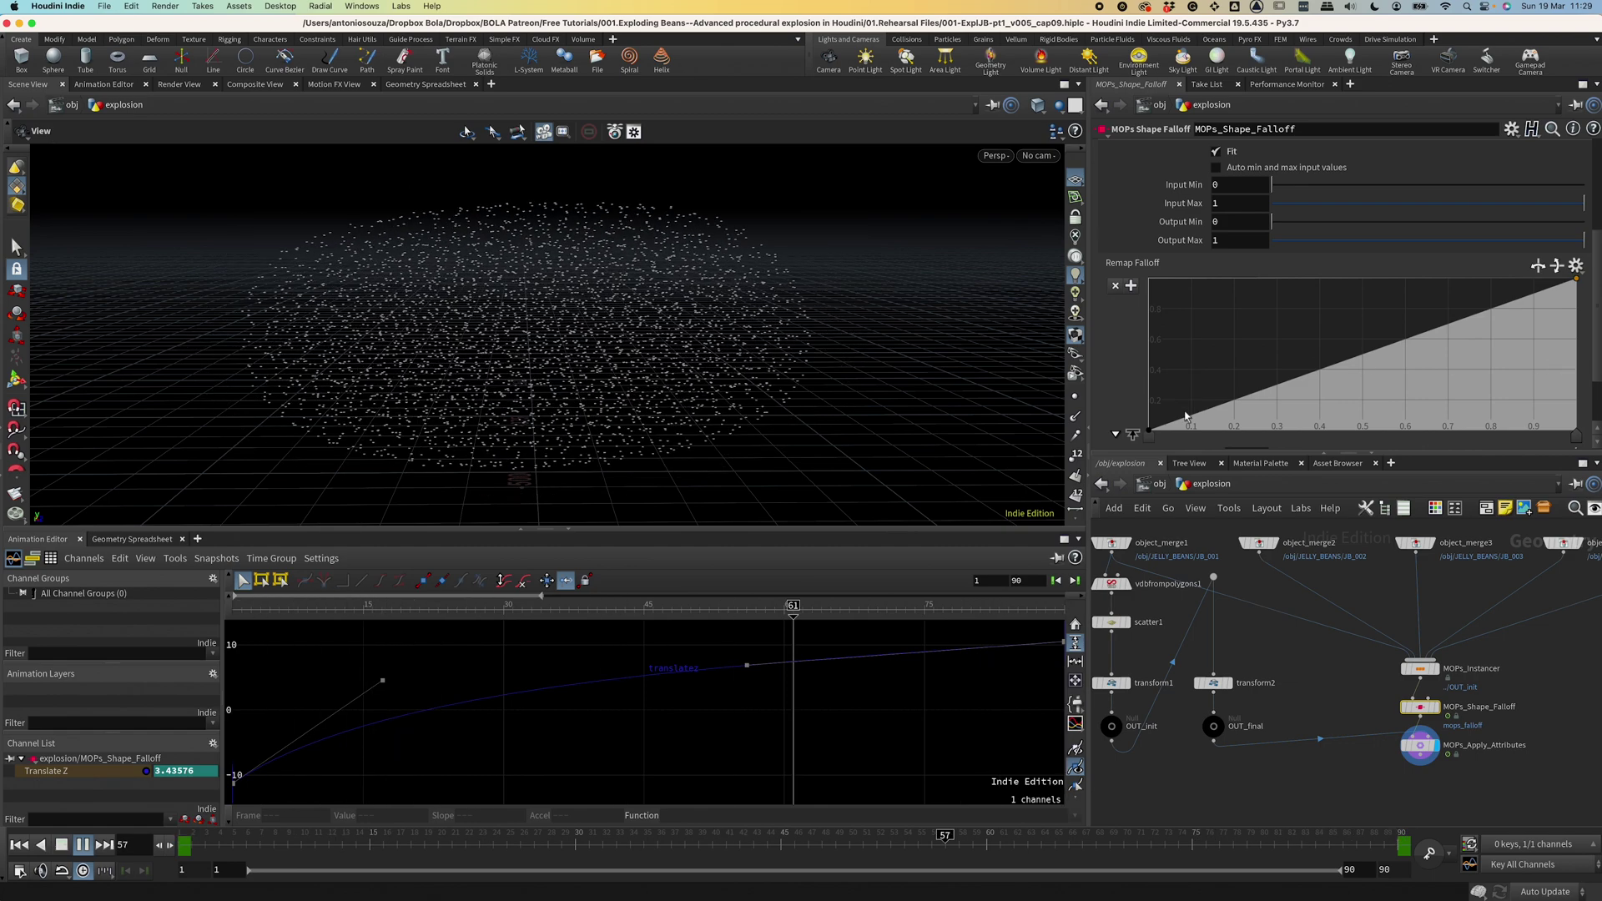
click(1440, 328)
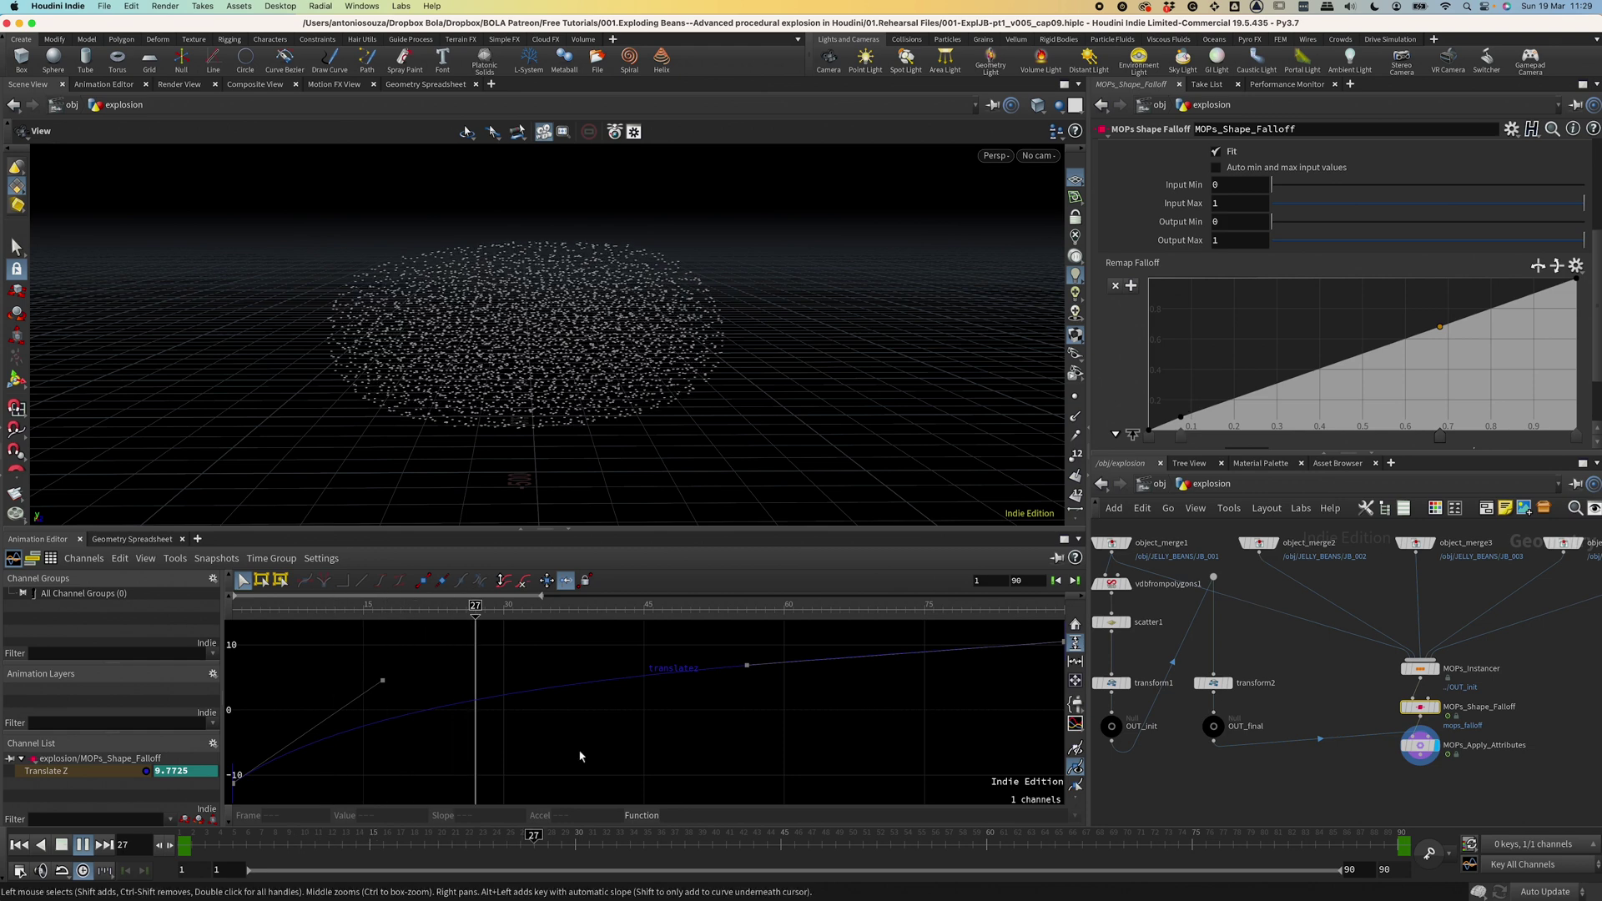
Stop playback at frame 2 and lower the ramp's early point to almost zero at about position 0.06.
click(193, 848)
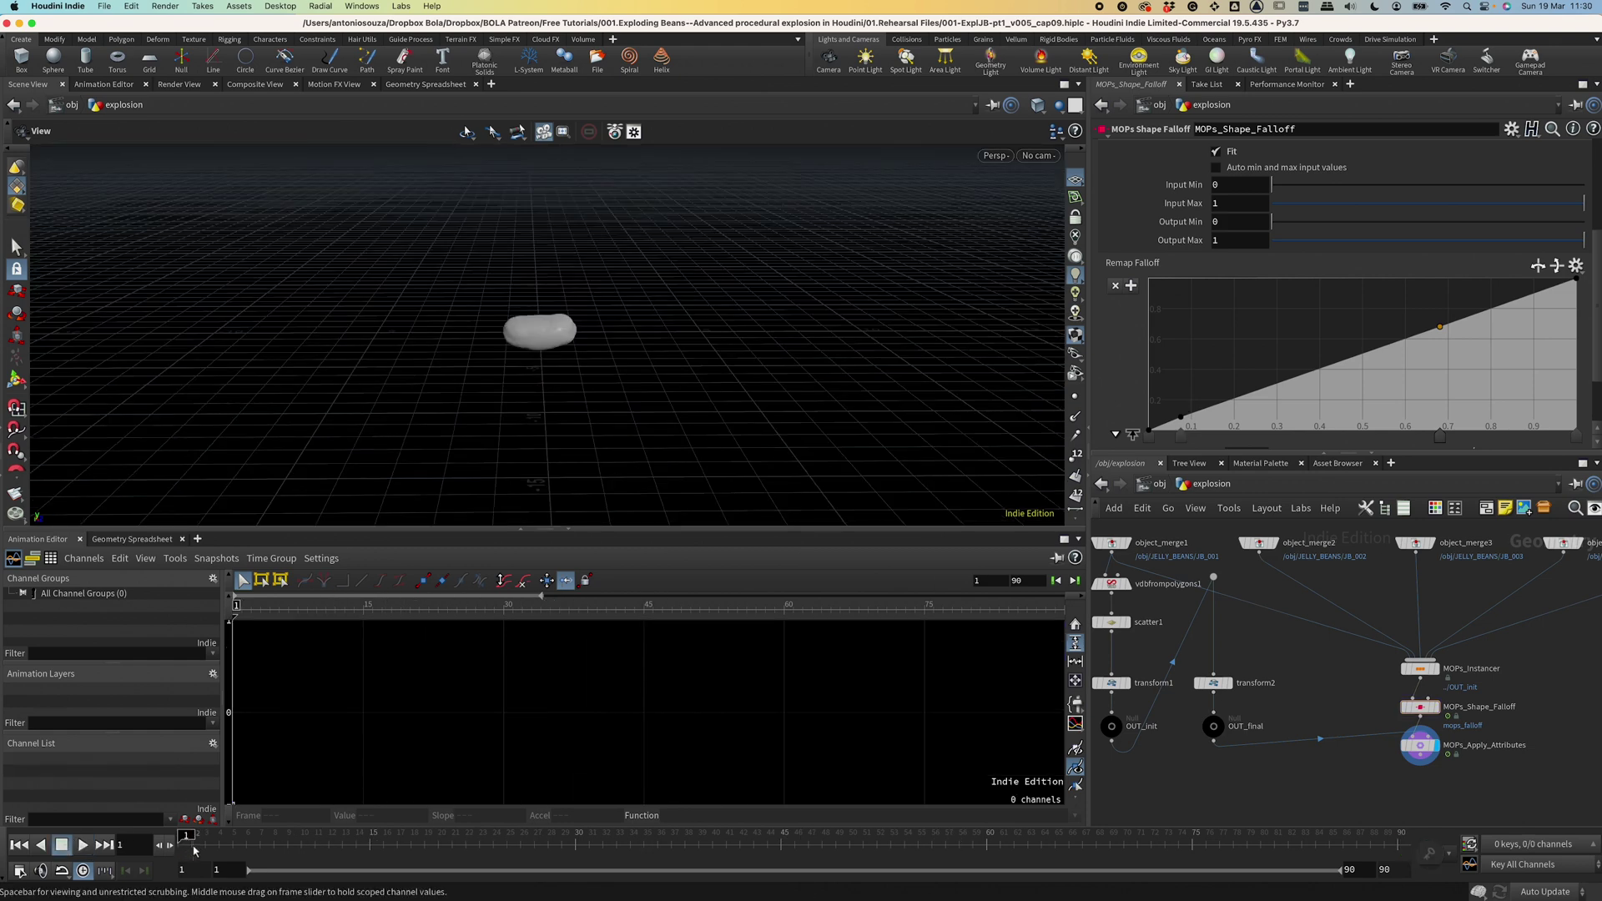
click(192, 845)
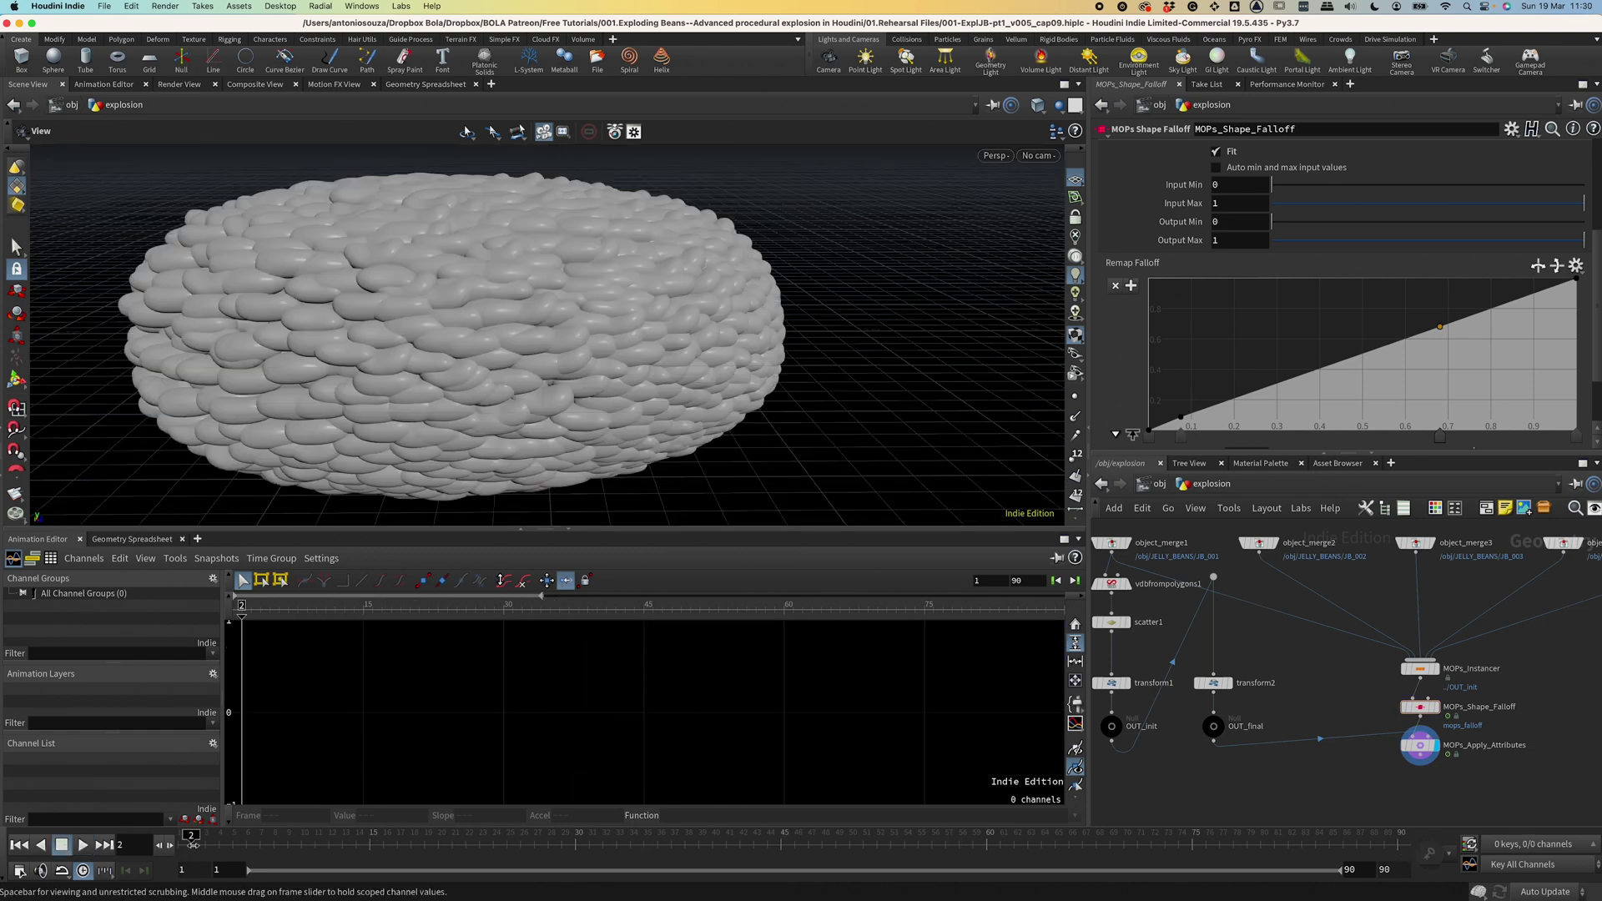
drag(193, 844, 193, 845)
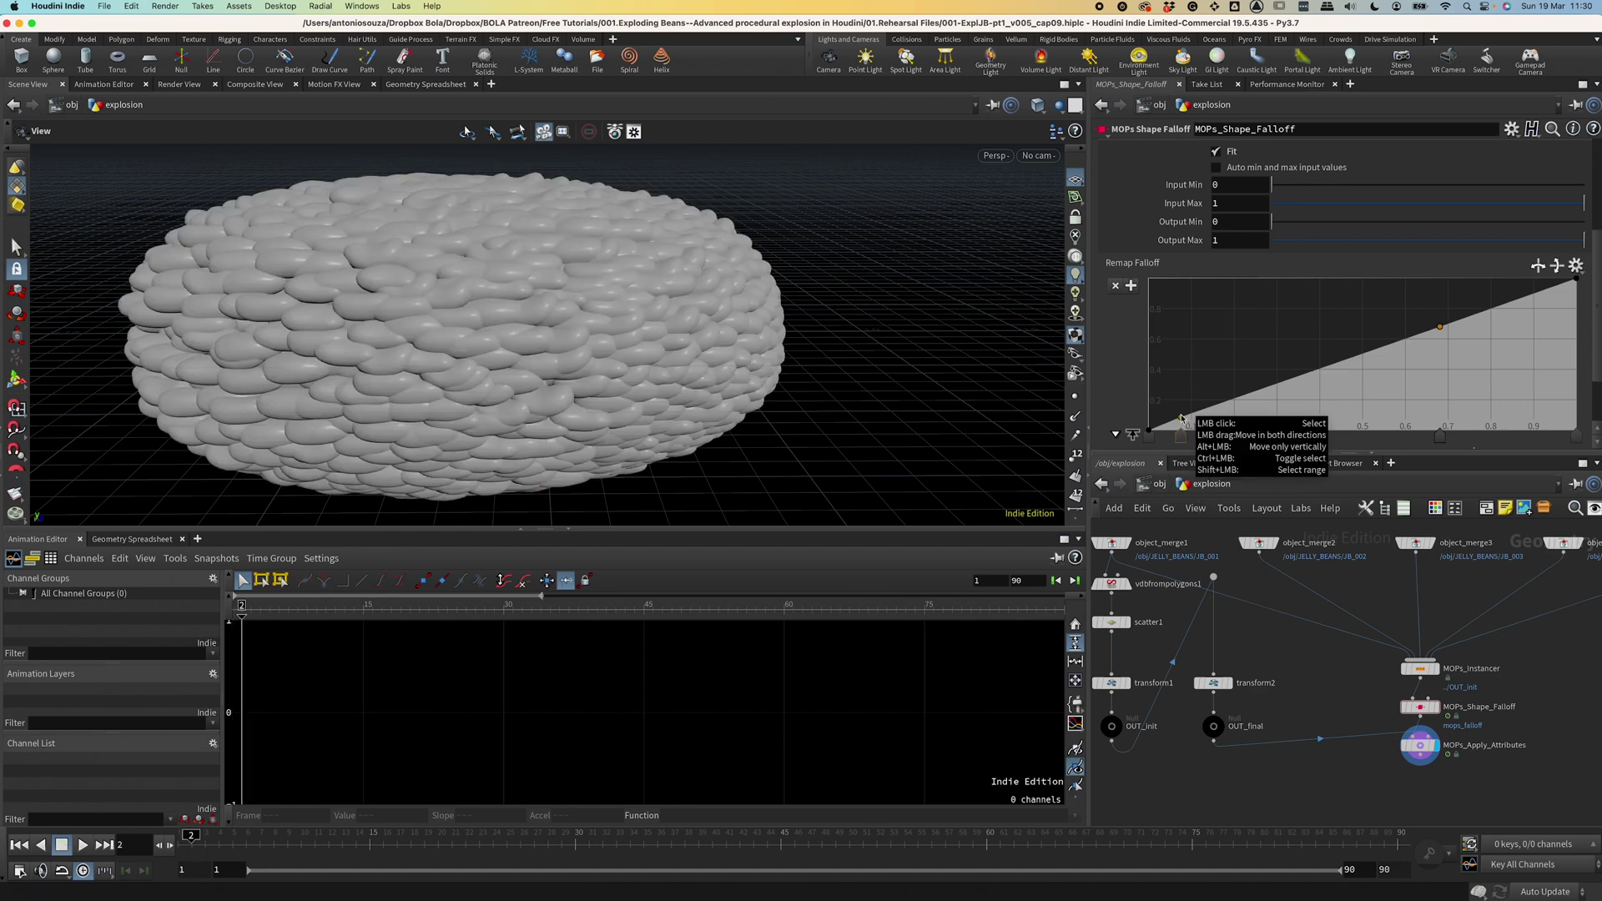
drag(1180, 420, 1176, 429)
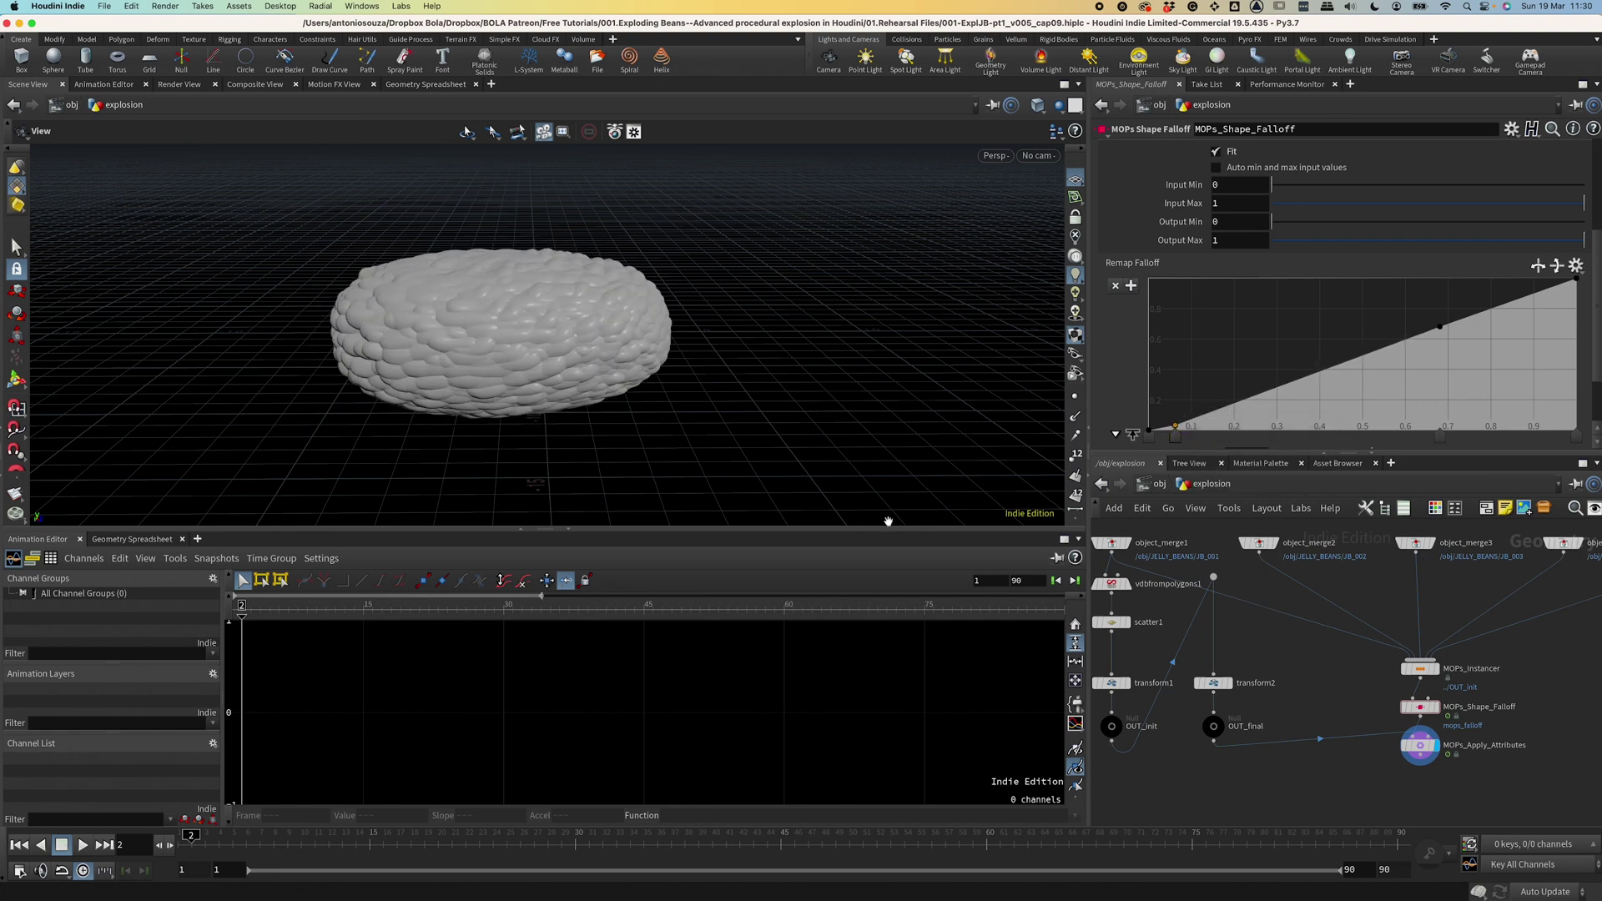
Go to frame 75, frame the whole explosion, and raise the ramp's late point to about 0.83 at position 0.67.
click(1194, 852)
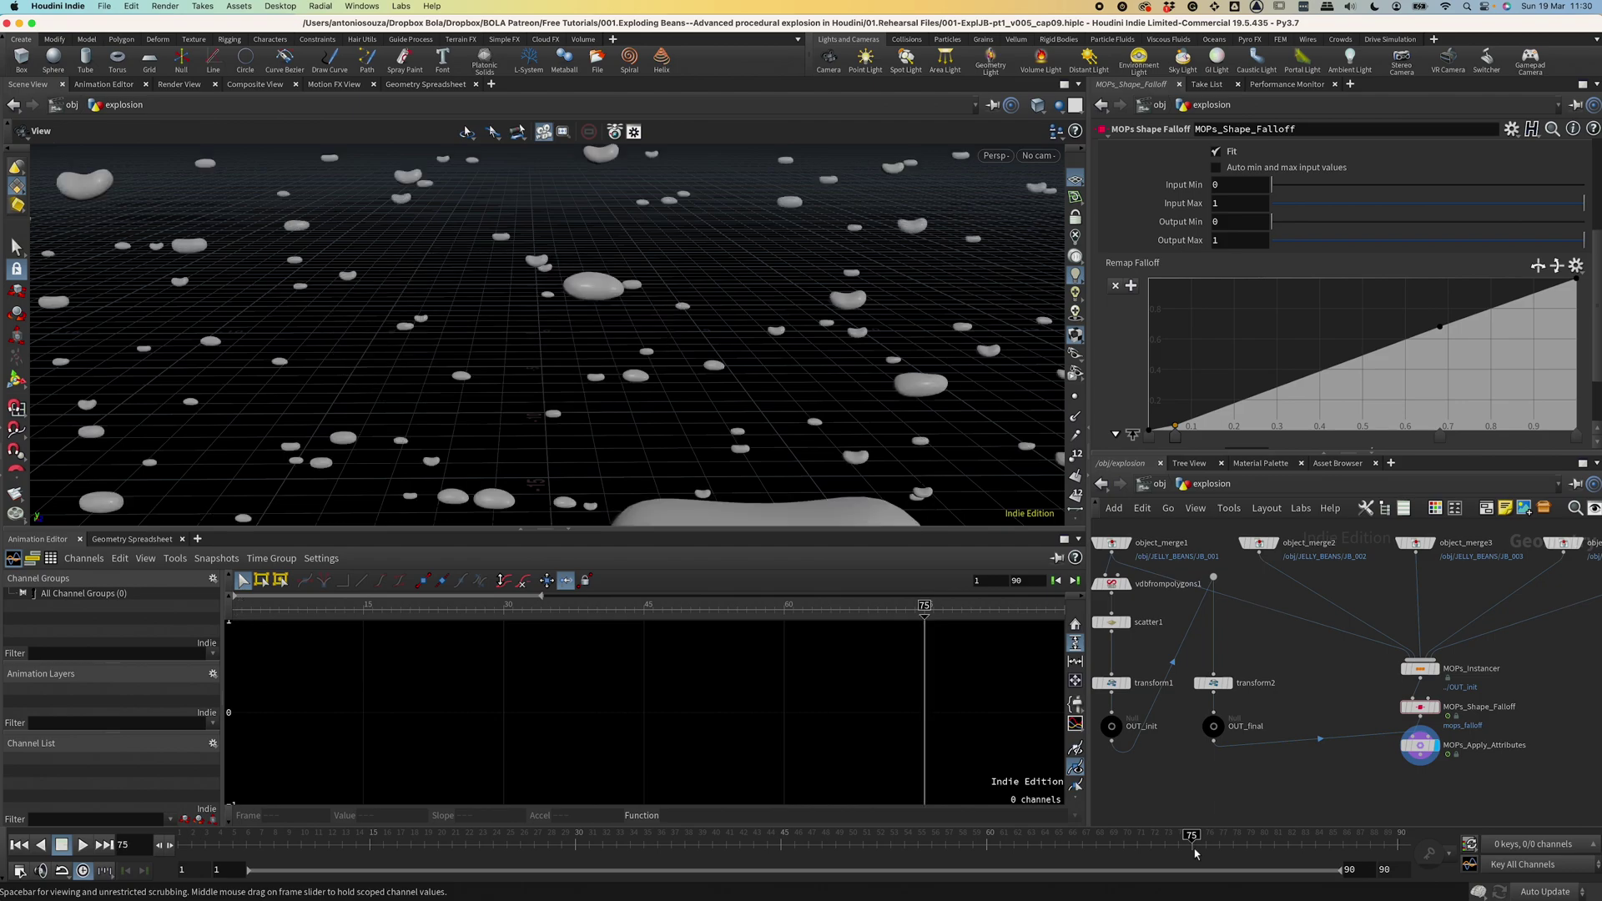
key(space+h)
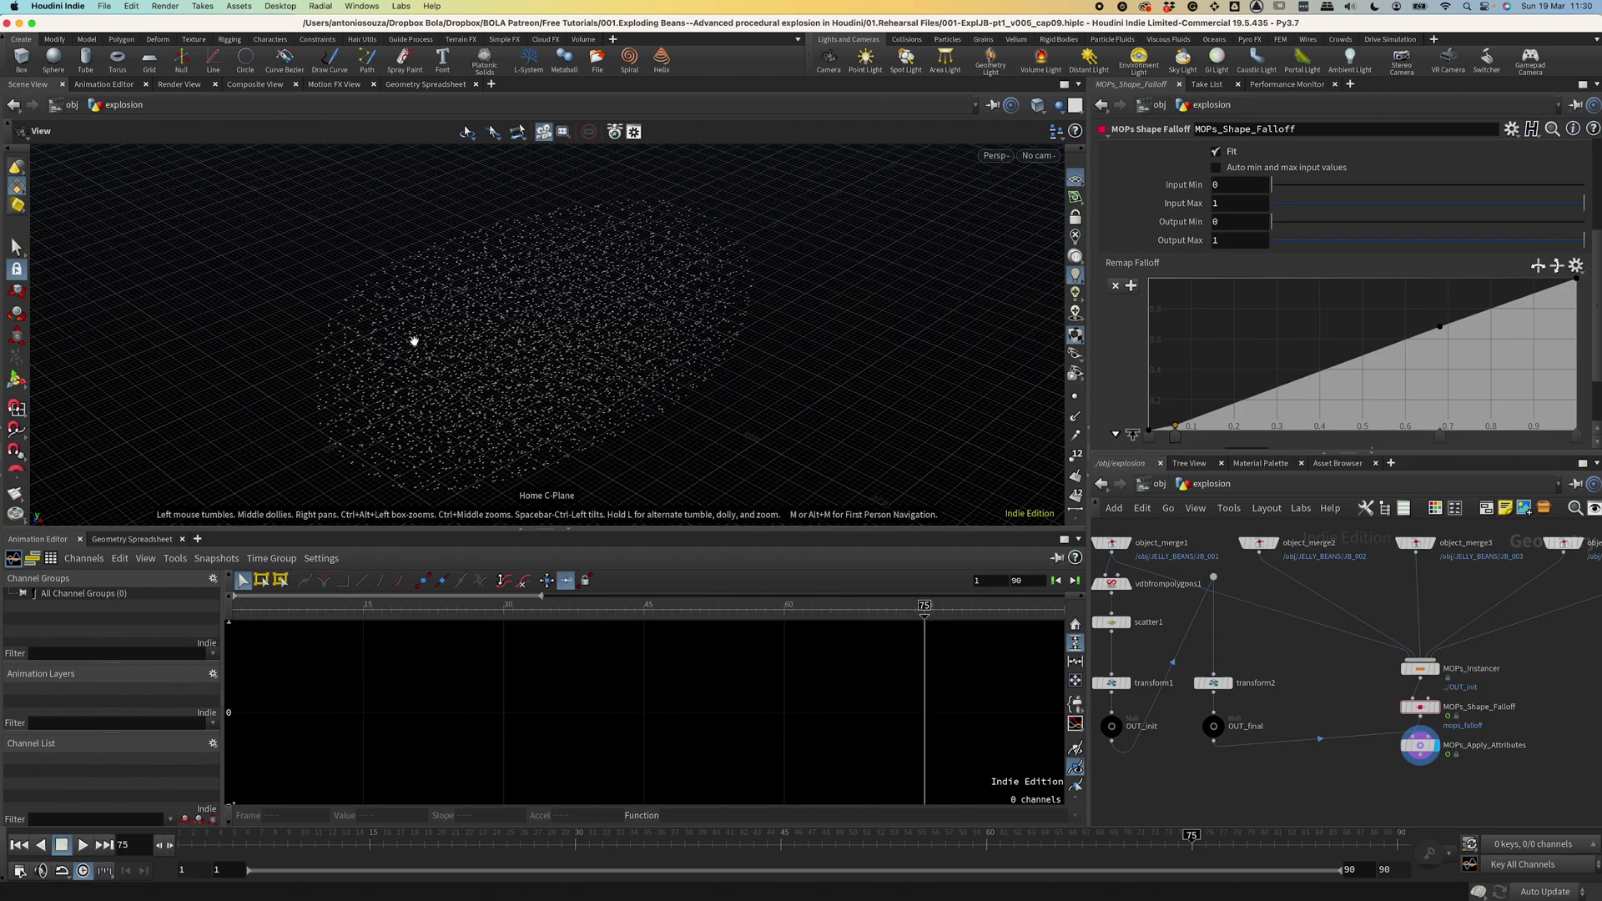
drag(414, 341, 576, 315)
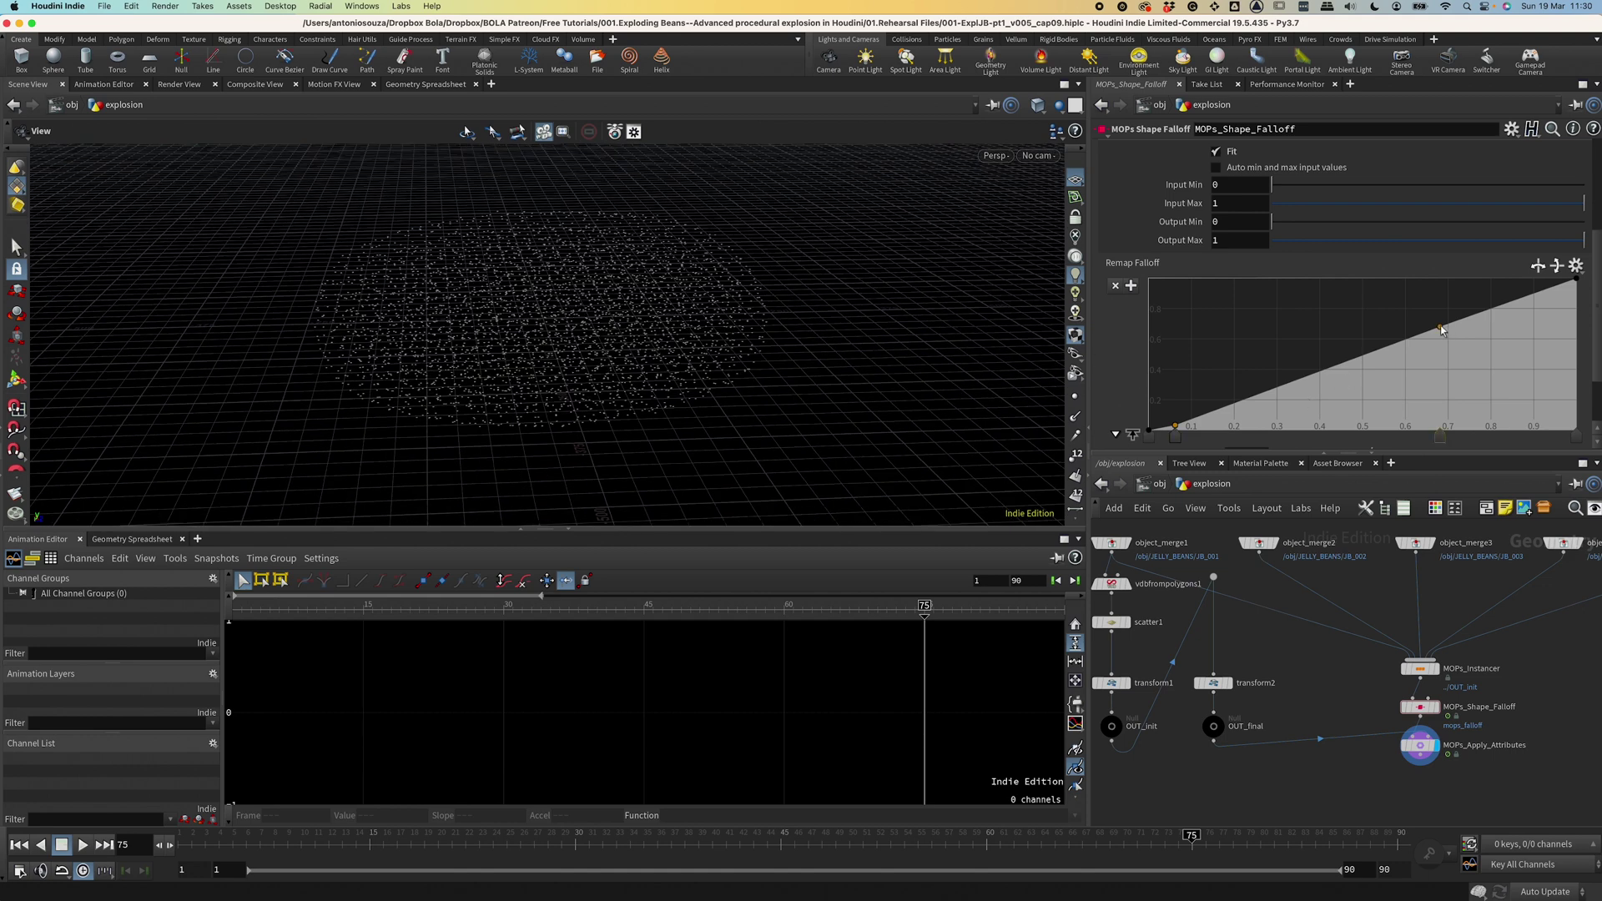
drag(1441, 330, 1436, 307)
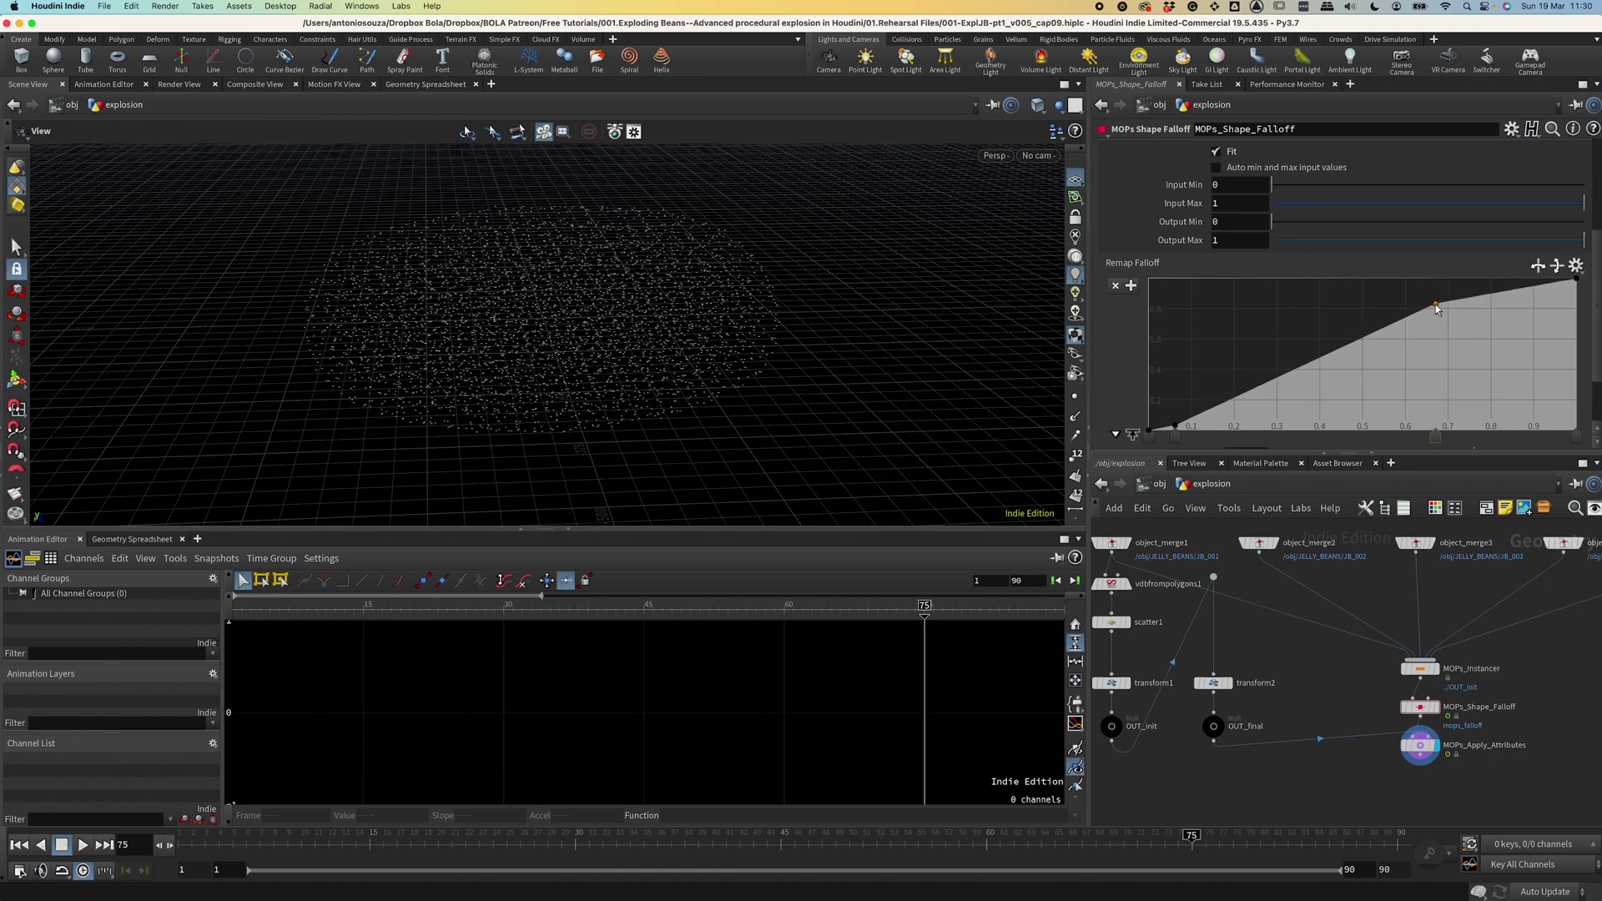
Add ramp points at about 0.22 and 0.32, the latter with a value of about 0.67, and set the lower inner points to Bezier interpolation.
drag(1252, 389, 1285, 330)
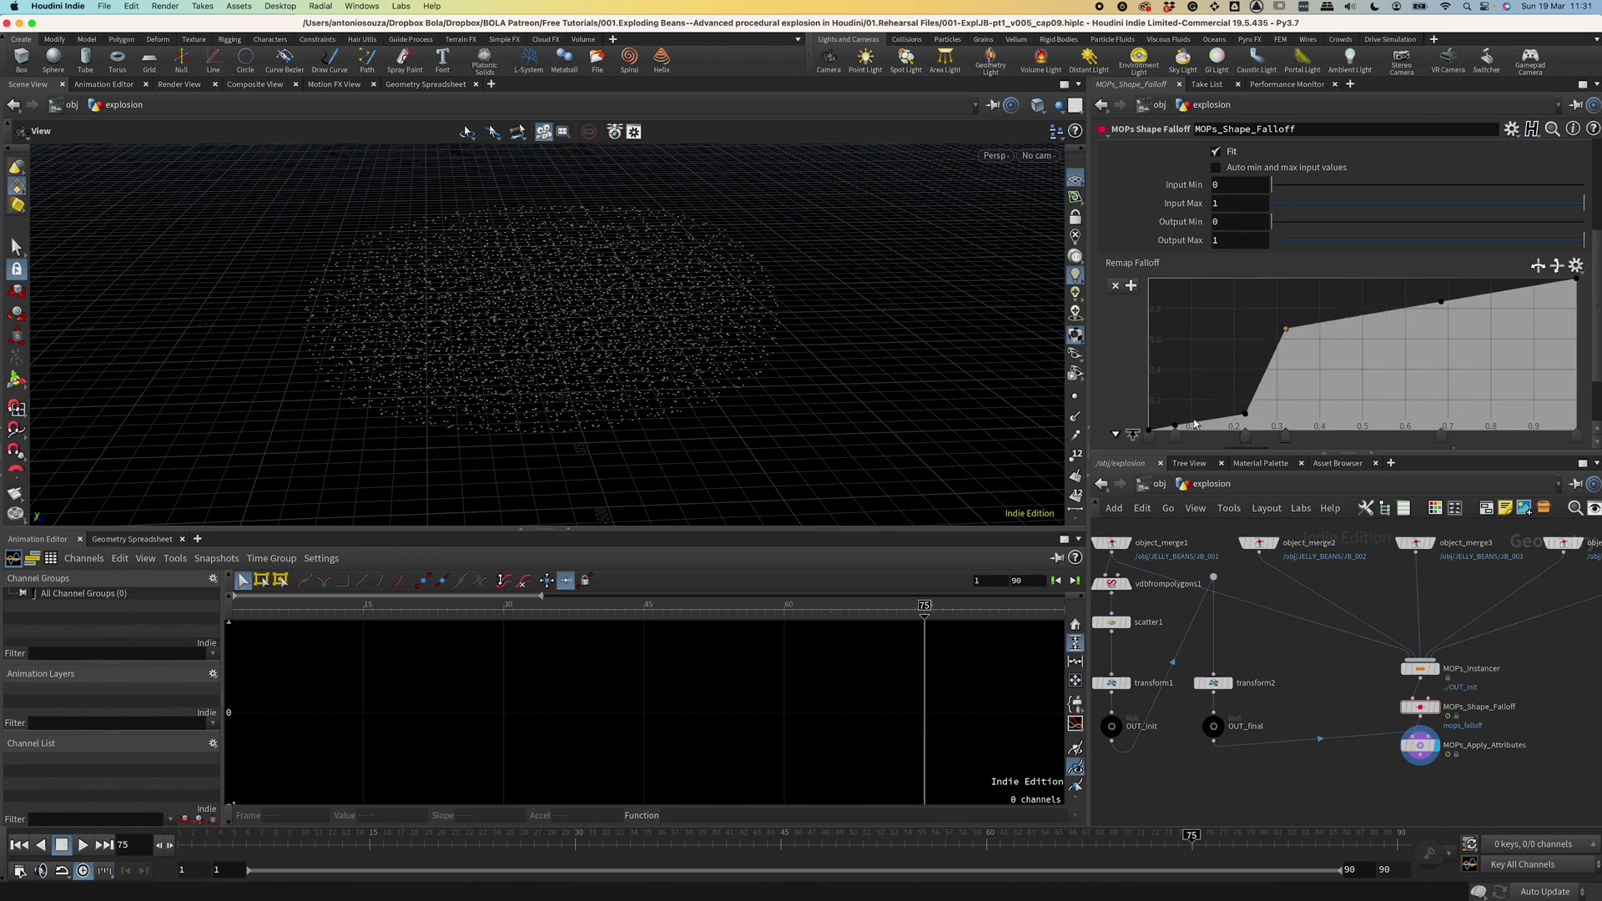
click(1178, 442)
click(1286, 440)
scroll(1219, 350, down, 2)
click(1257, 430)
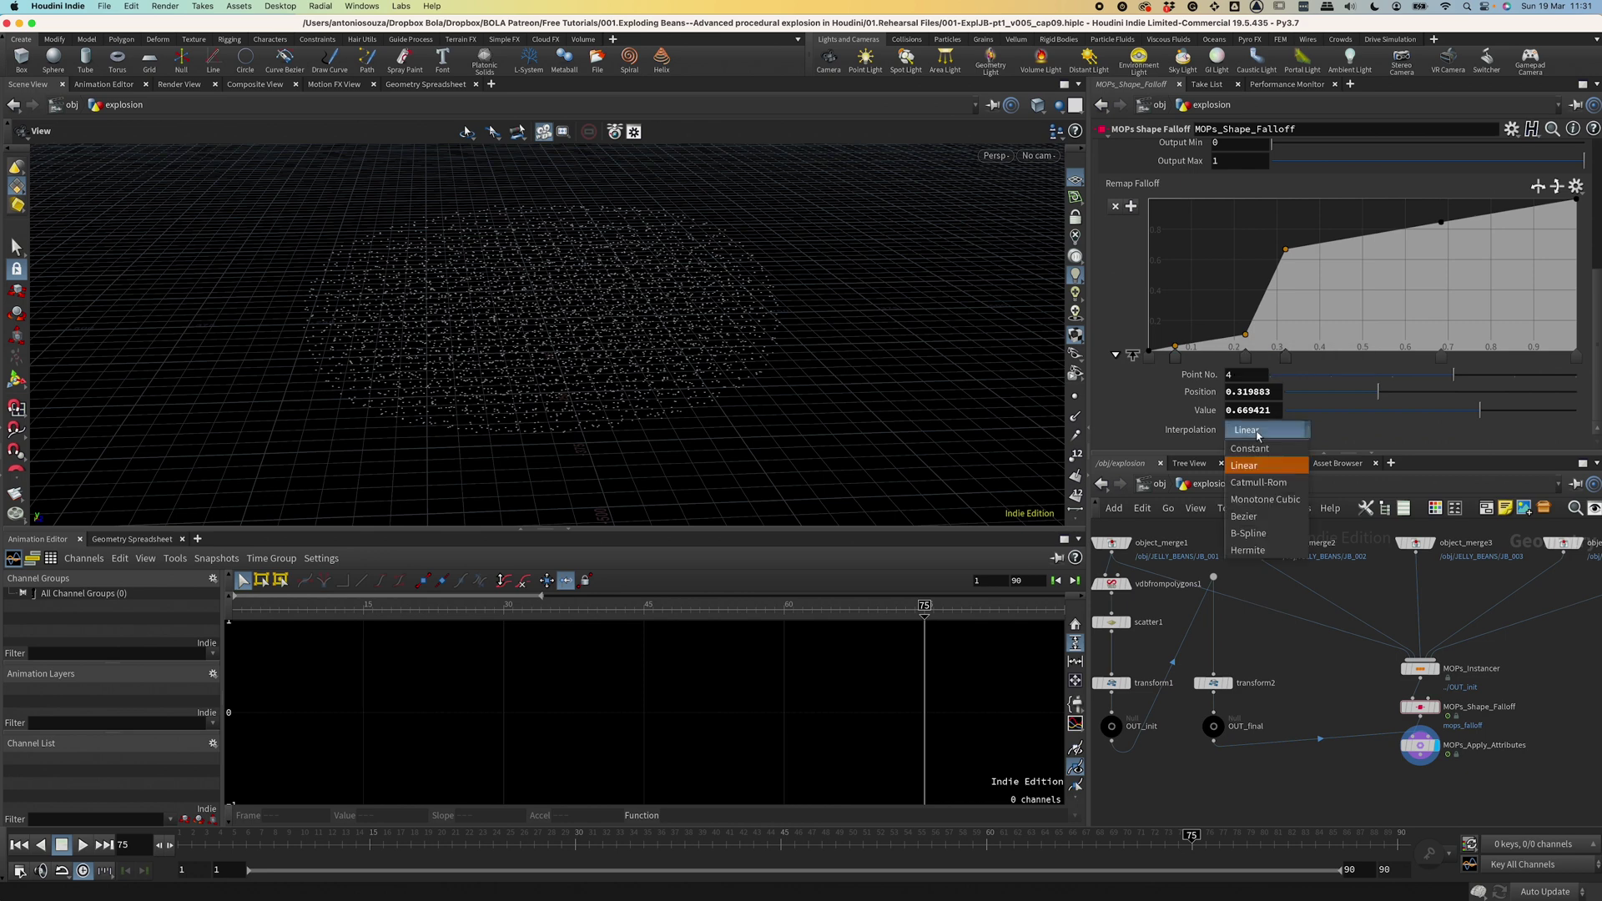
click(1260, 517)
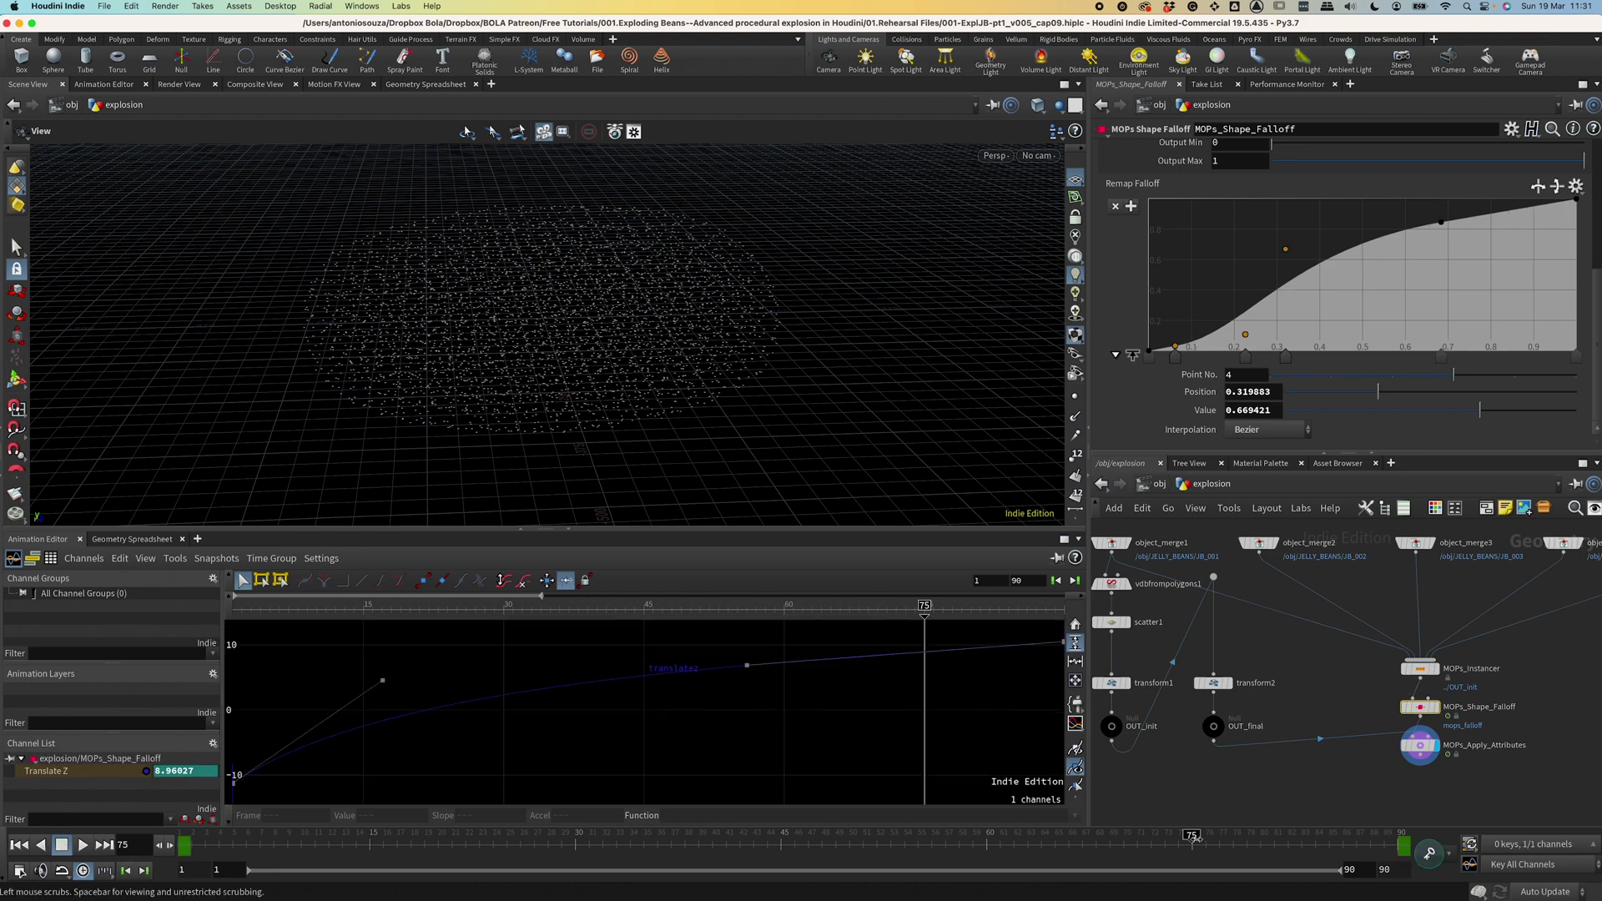
Return to frame 1, frame the beans from a low side angle, and create a camera from that view.
key(Up)
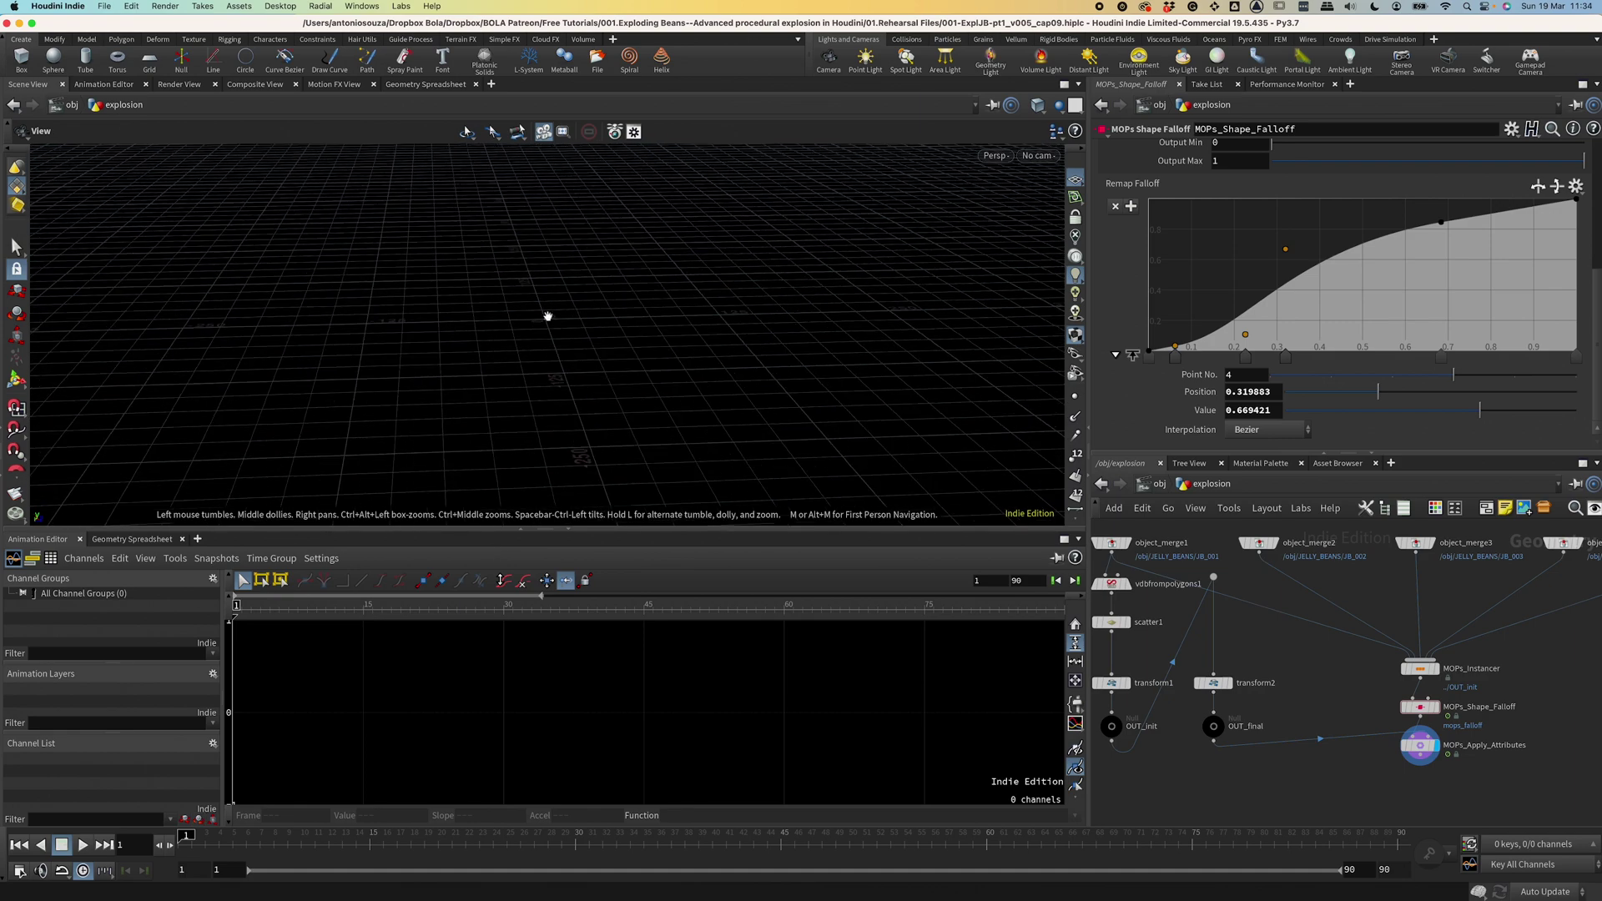
drag(578, 332, 562, 299)
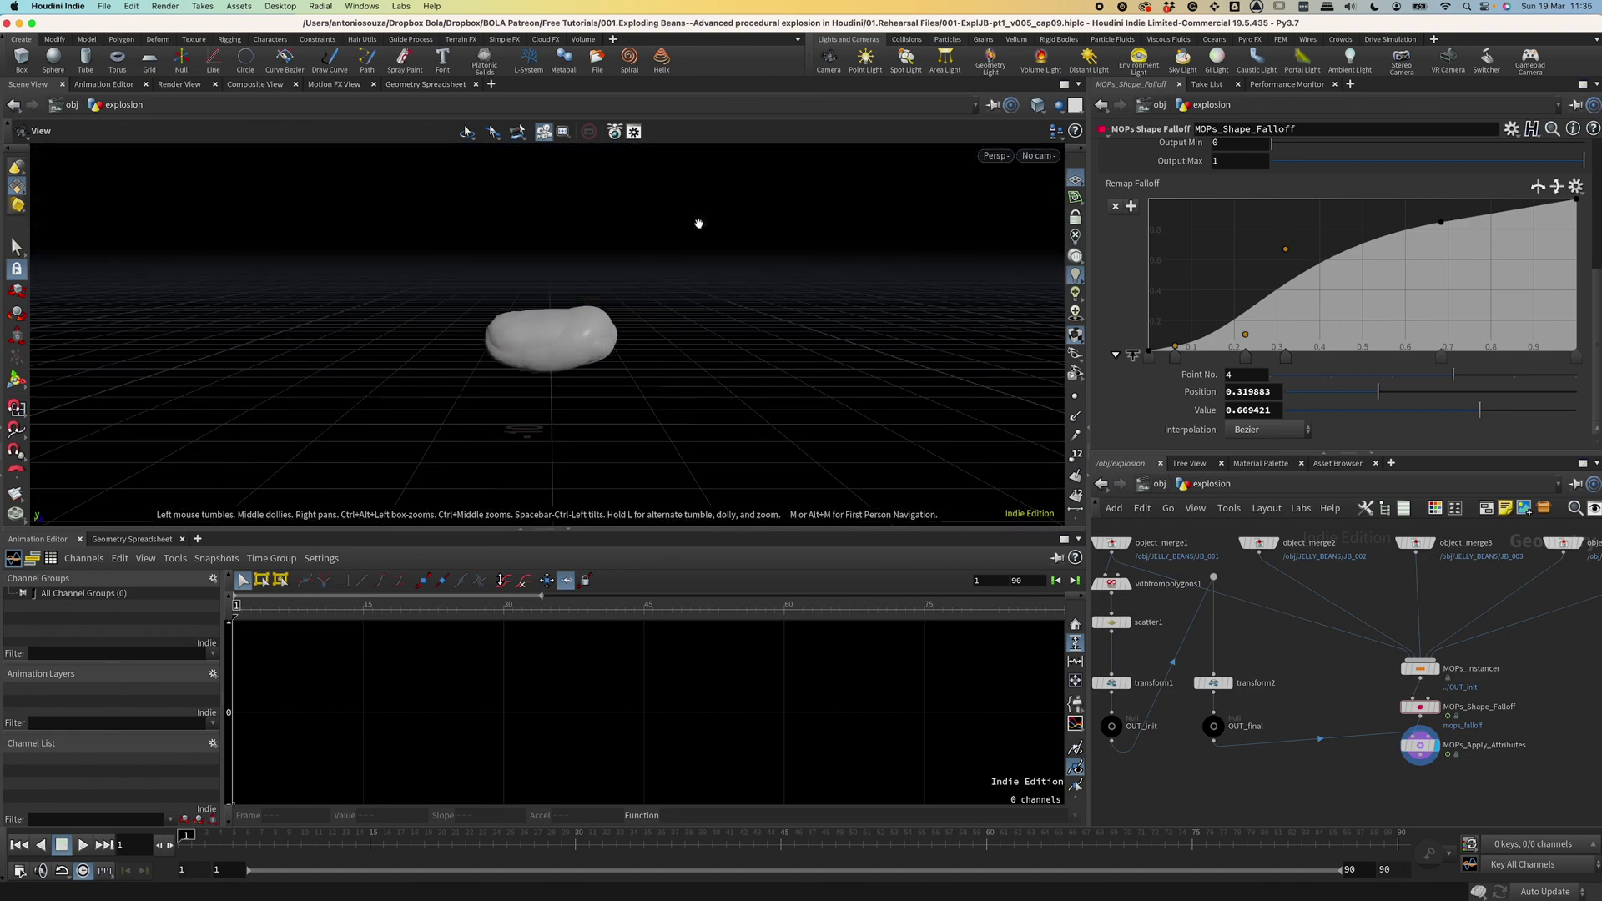
ctrl+click(831, 65)
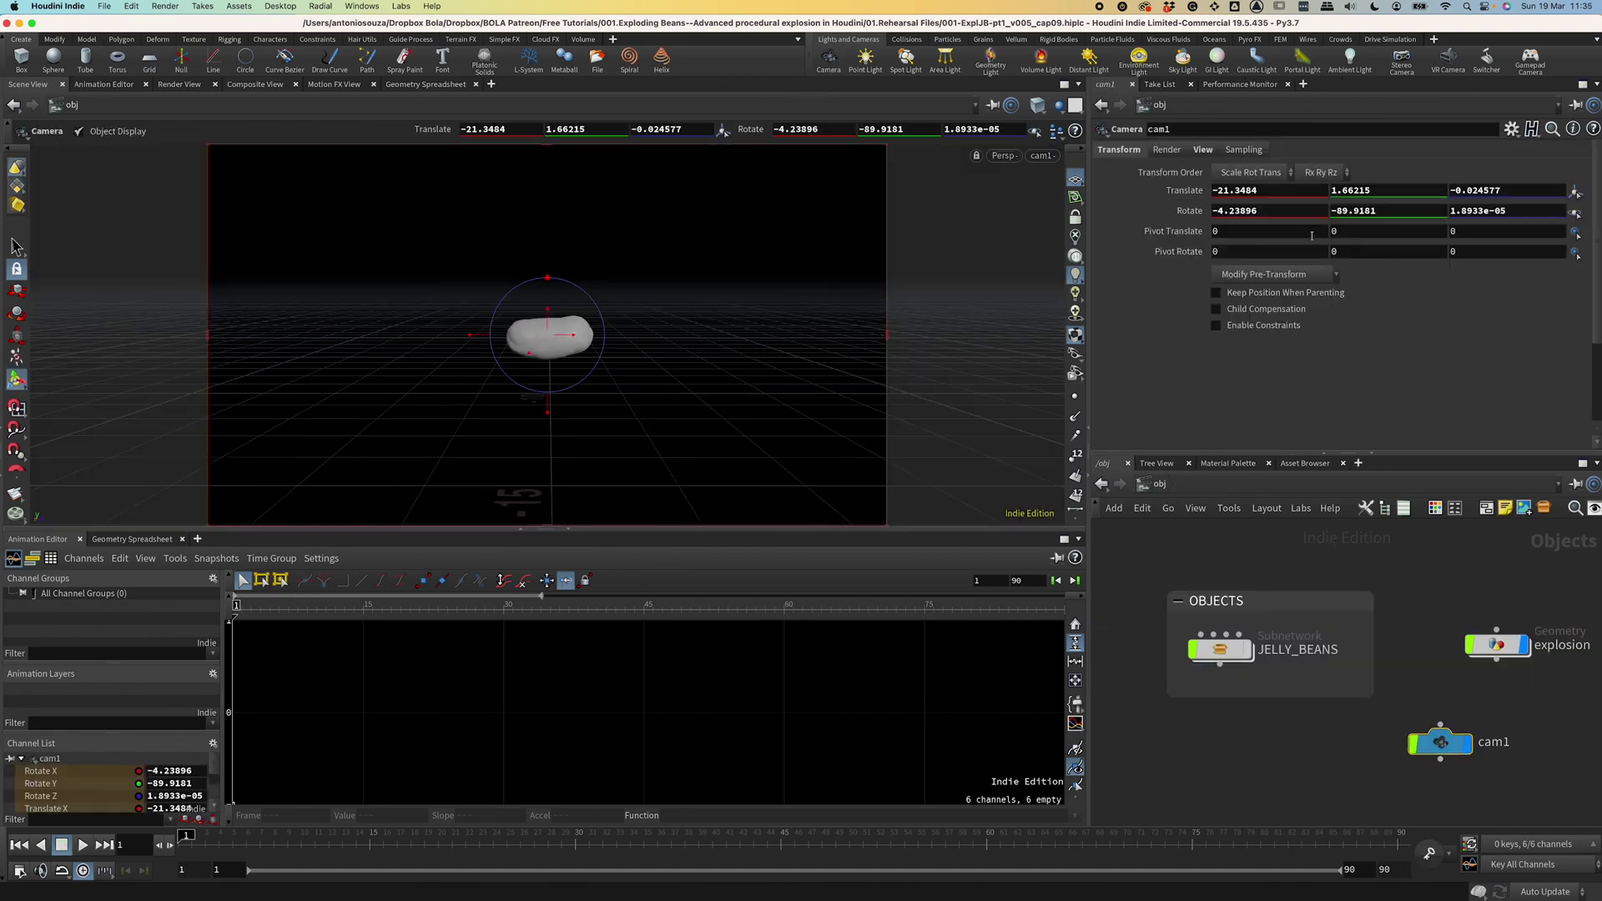
Set cam1's rotation to 0, -90, 0 and reset its Y and Z translation to 0.
double_click(1301, 212)
text(0)
key(Tab)
text(-9)
ctrl+middle_click(1466, 190)
ctrl+middle_click(1375, 190)
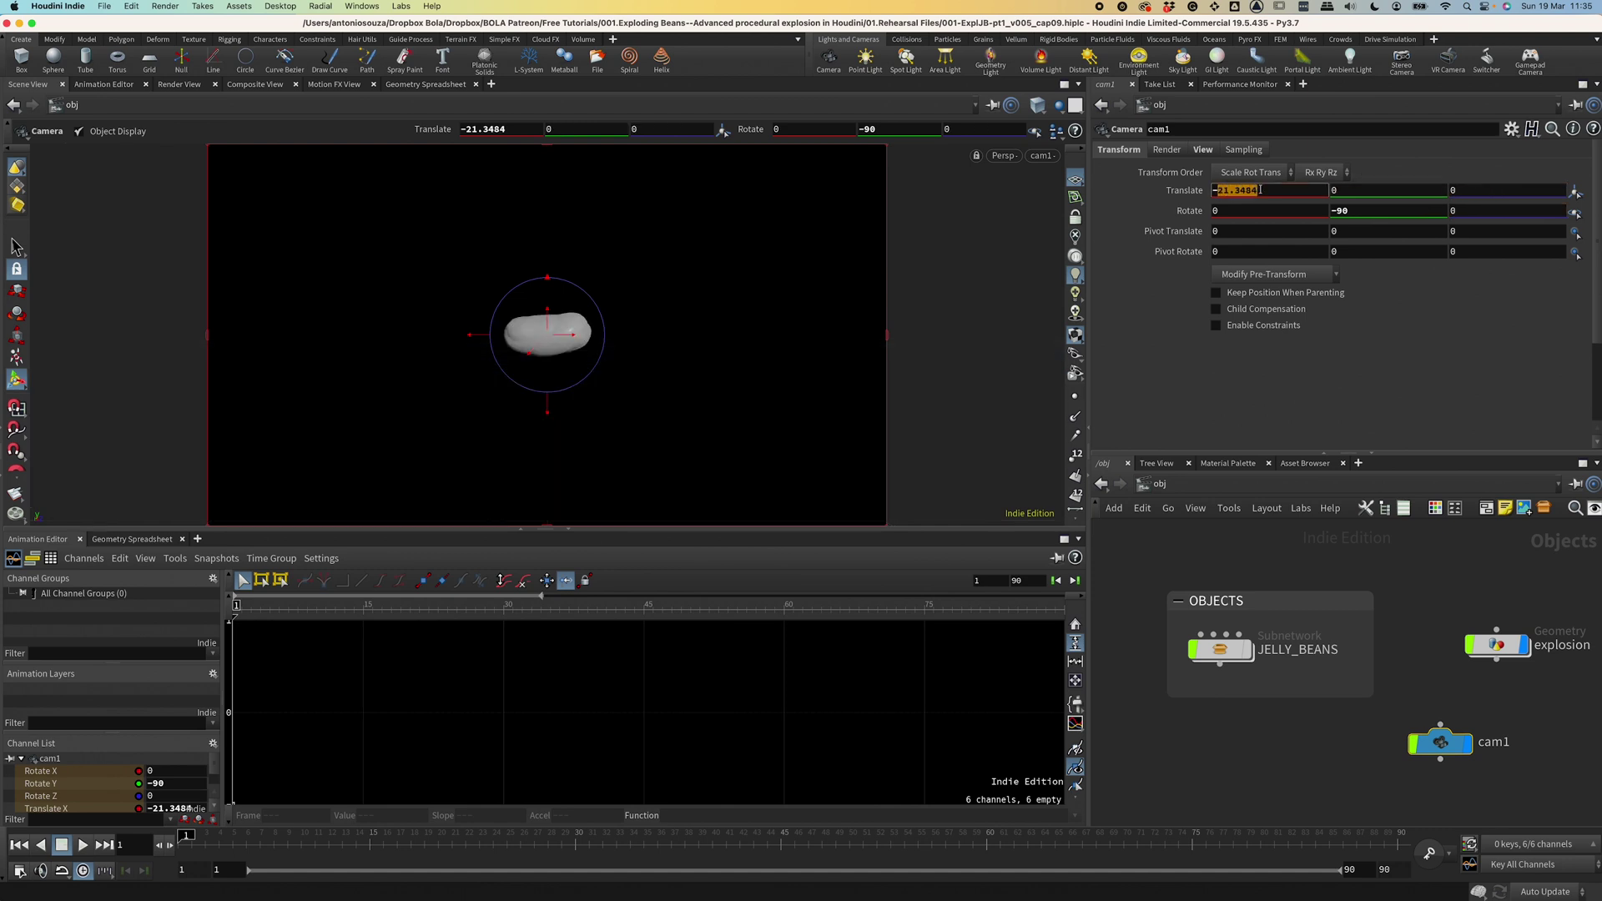
Set cam1's X translation to -17 and keyframe it on frame 1.
click(1260, 190)
text(-17)
key(Return)
alt+click(1241, 191)
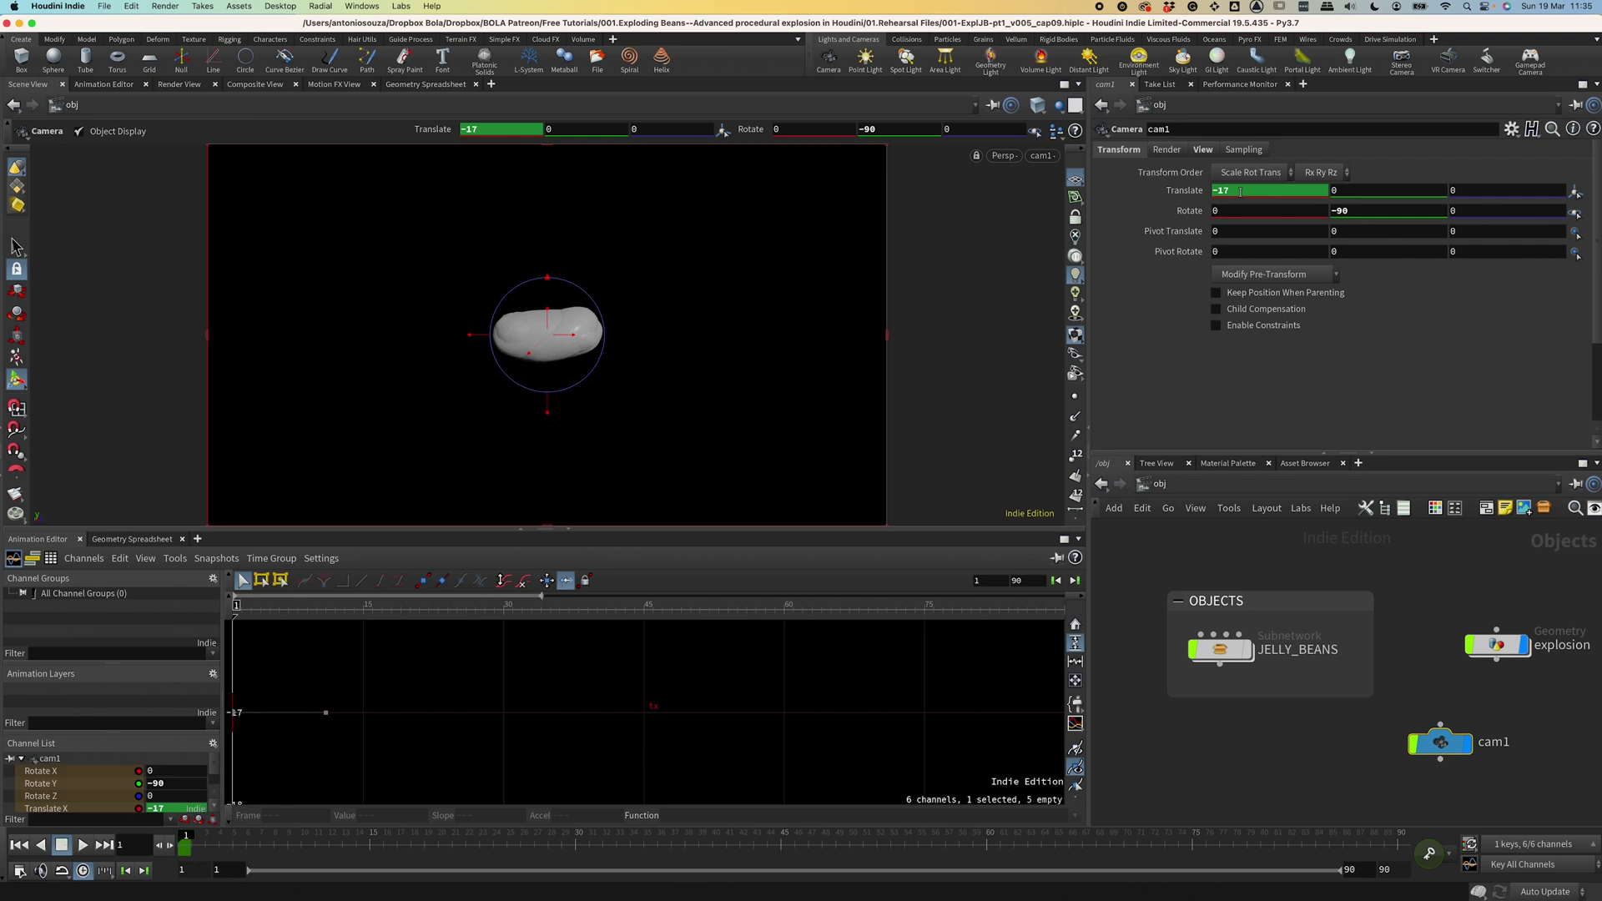
On frame 90, split the viewport into two side-by-side views and move cam1 back to about X -117.9 in the top view.
click(1398, 843)
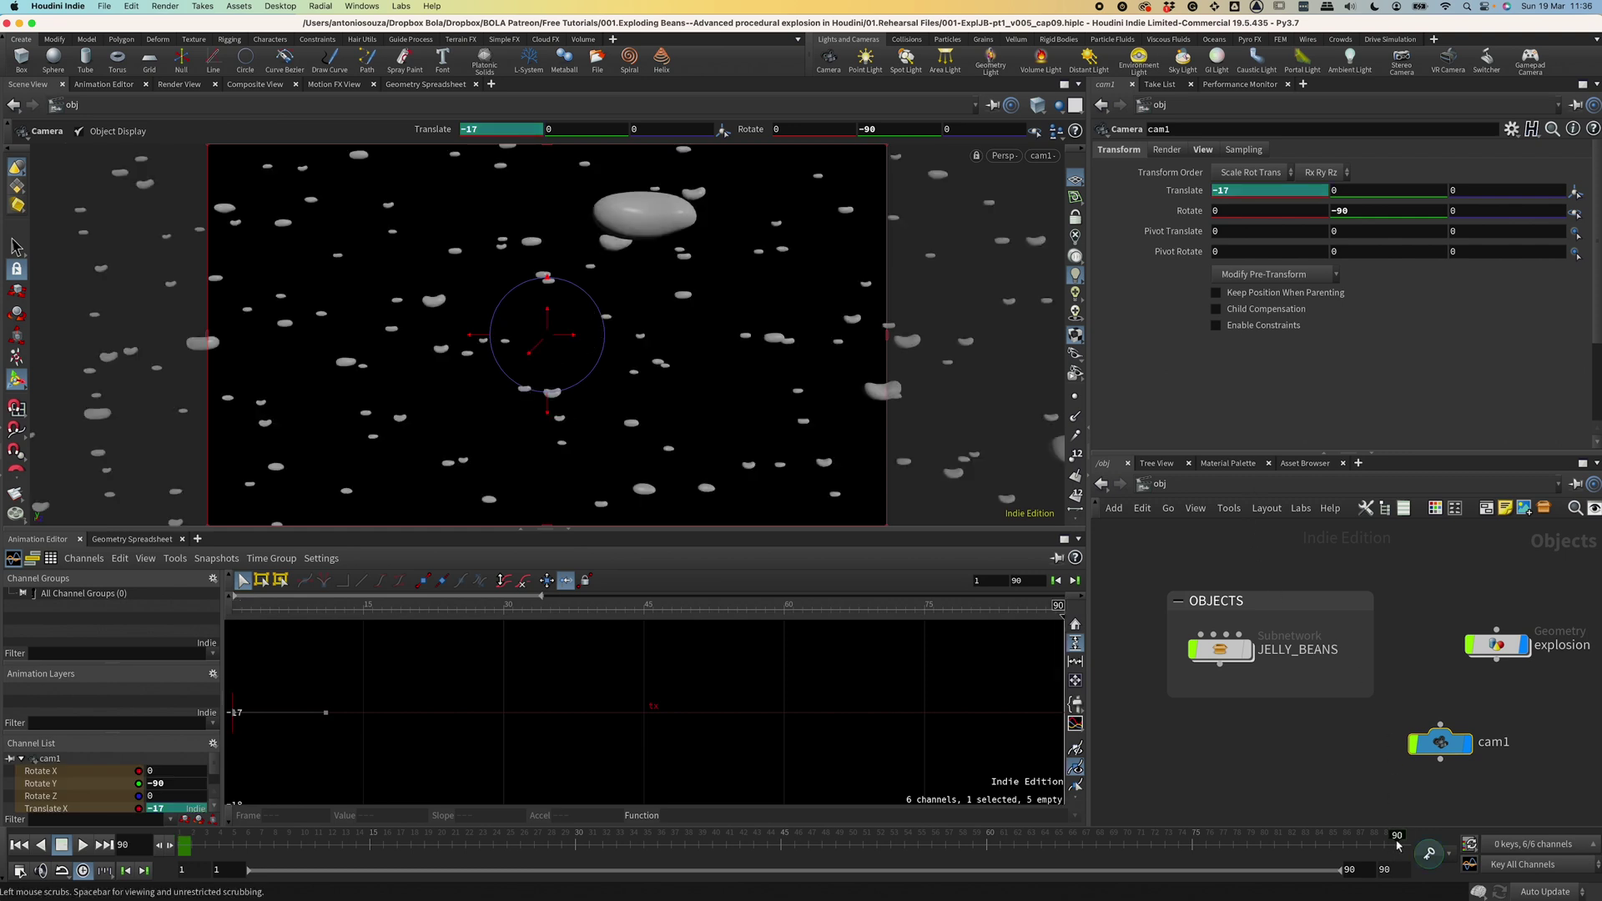
click(1077, 106)
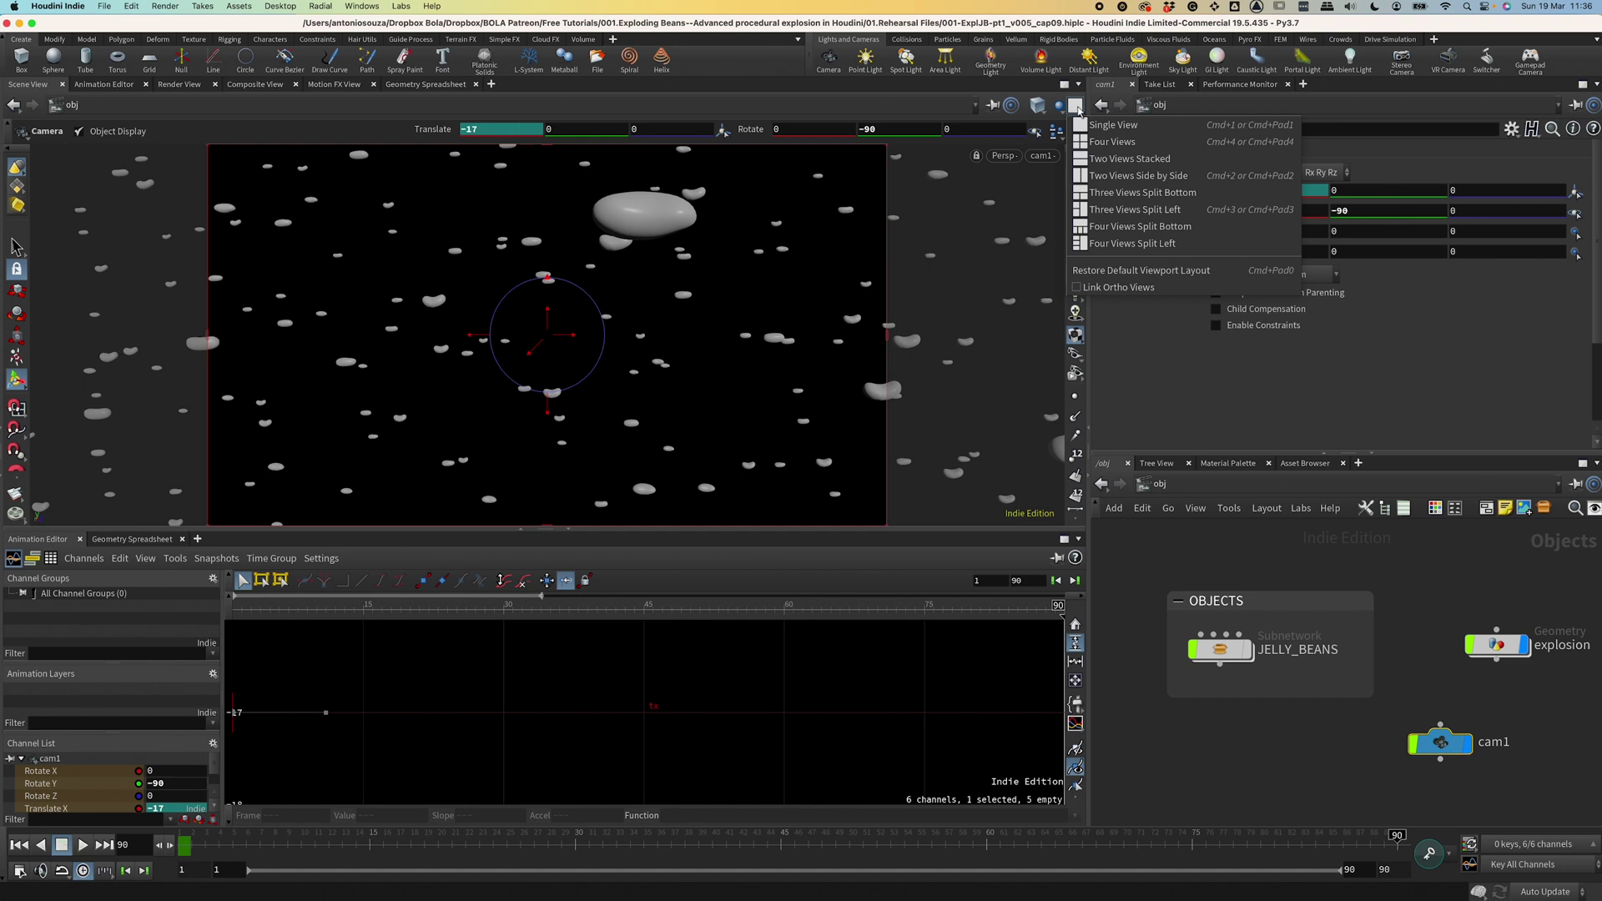
click(1087, 176)
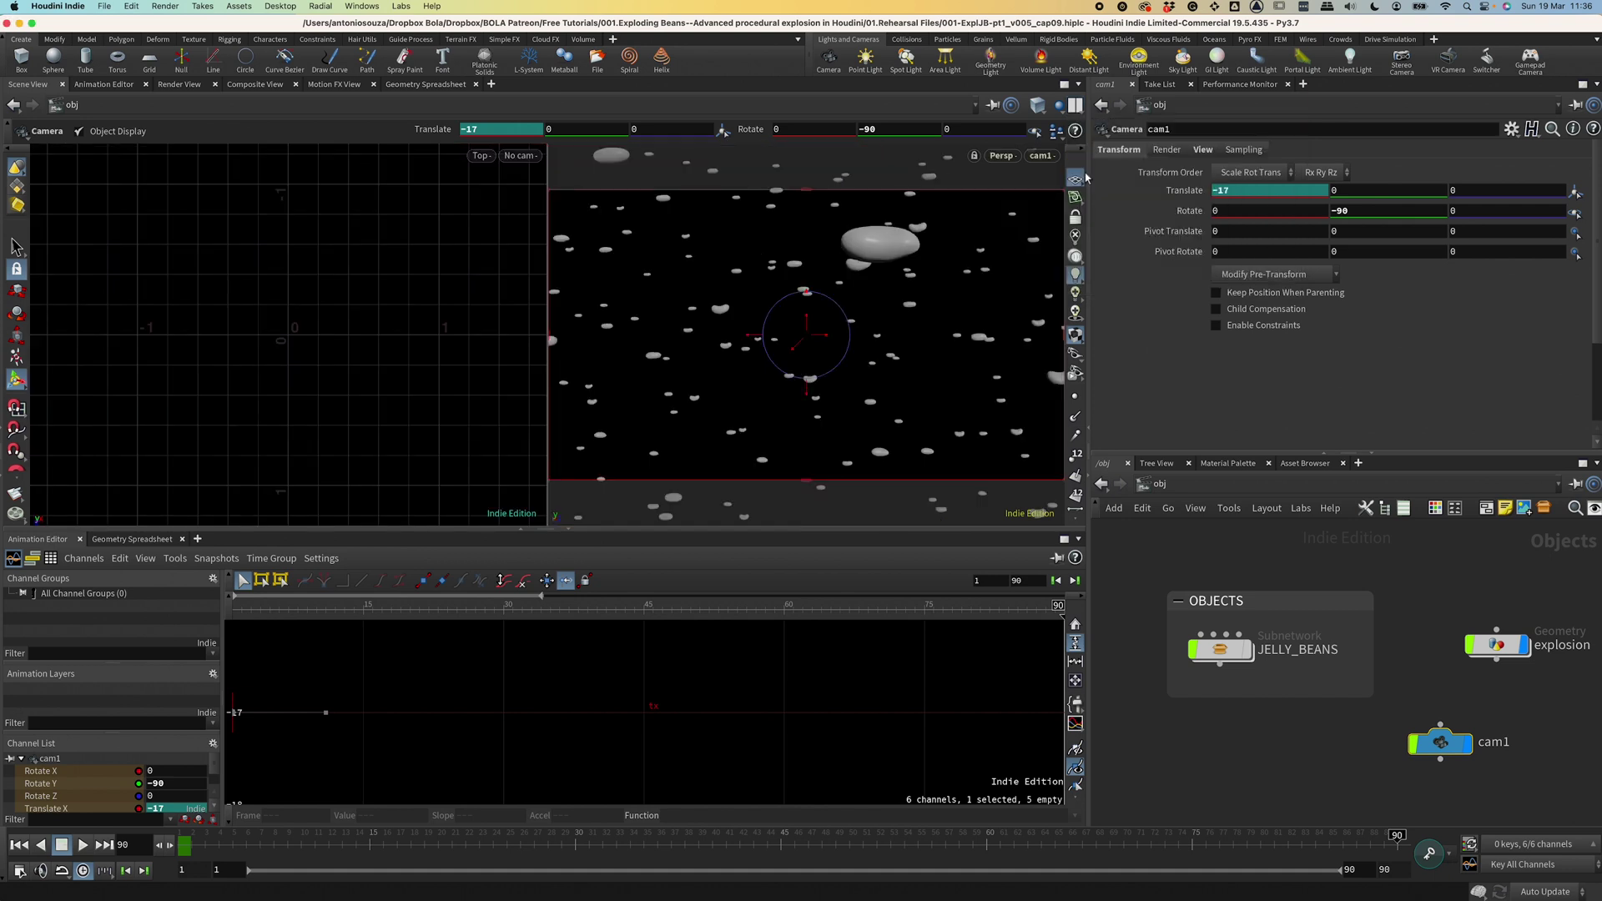
click(1203, 151)
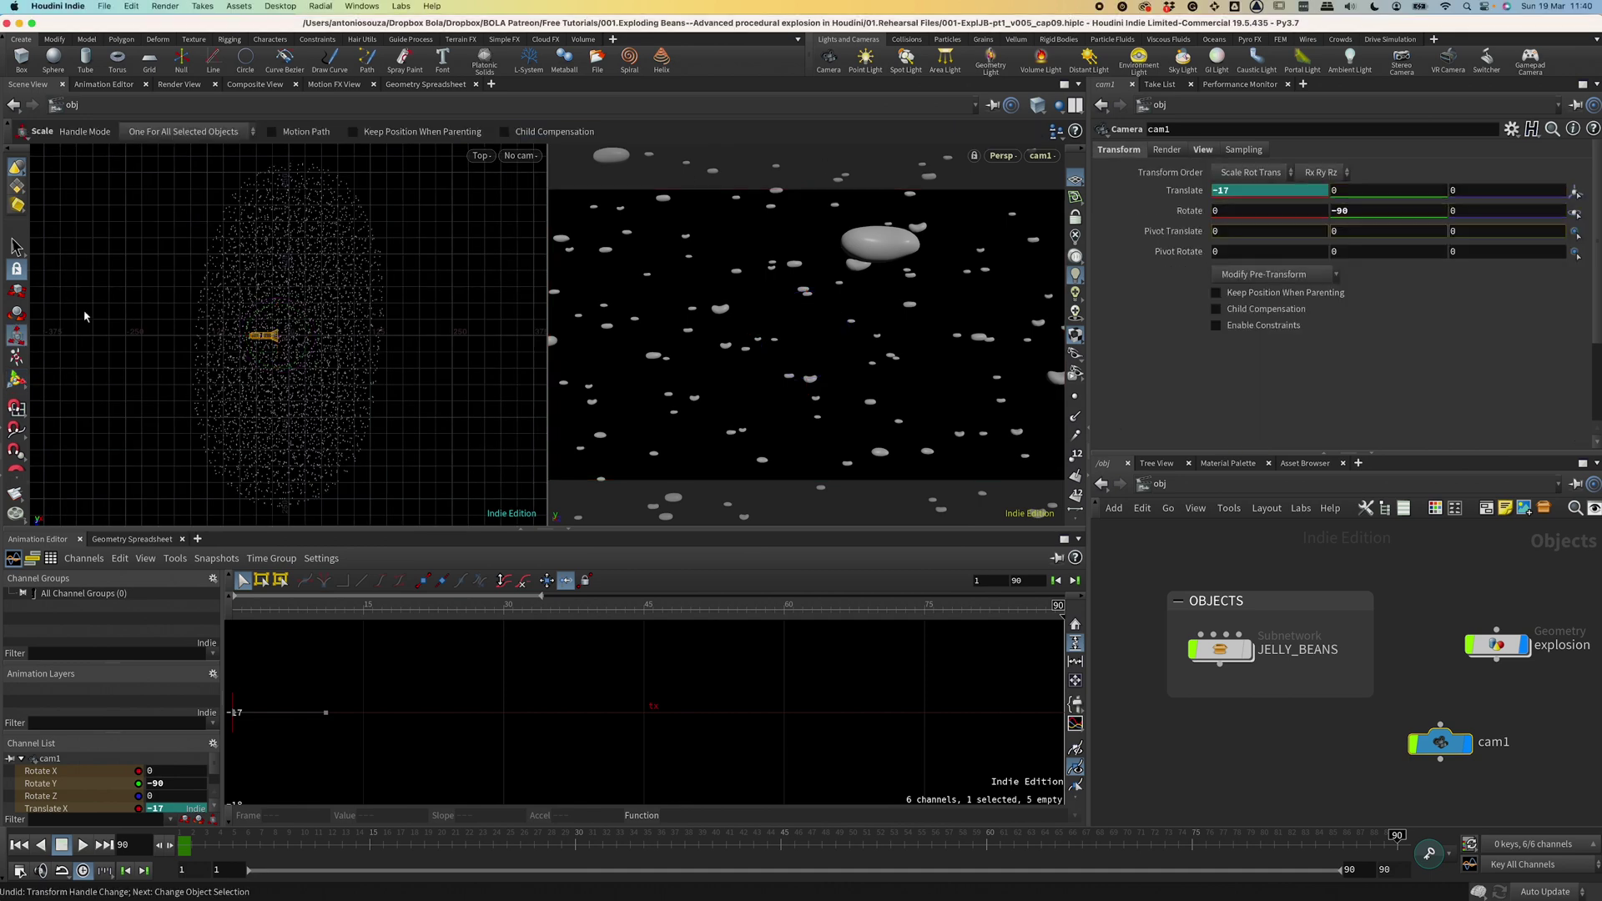
drag(225, 335, 163, 331)
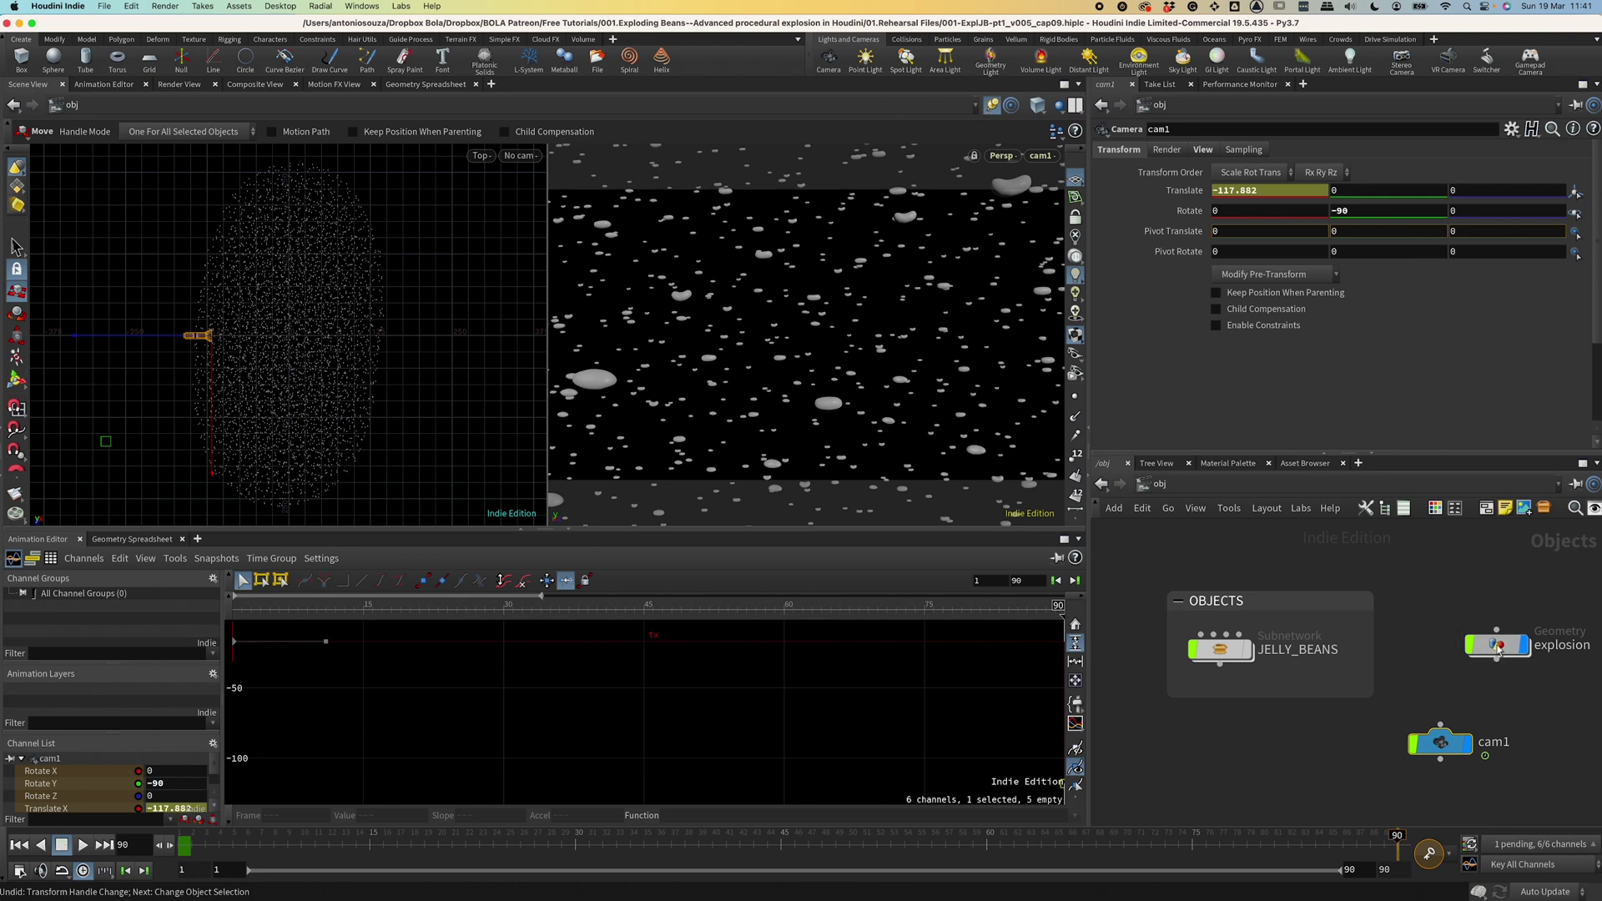
Set transform2's scale to 1.8 in X and 0.8 in Z inside the explosion network, and return to the object level.
double_click(1496, 643)
click(1216, 685)
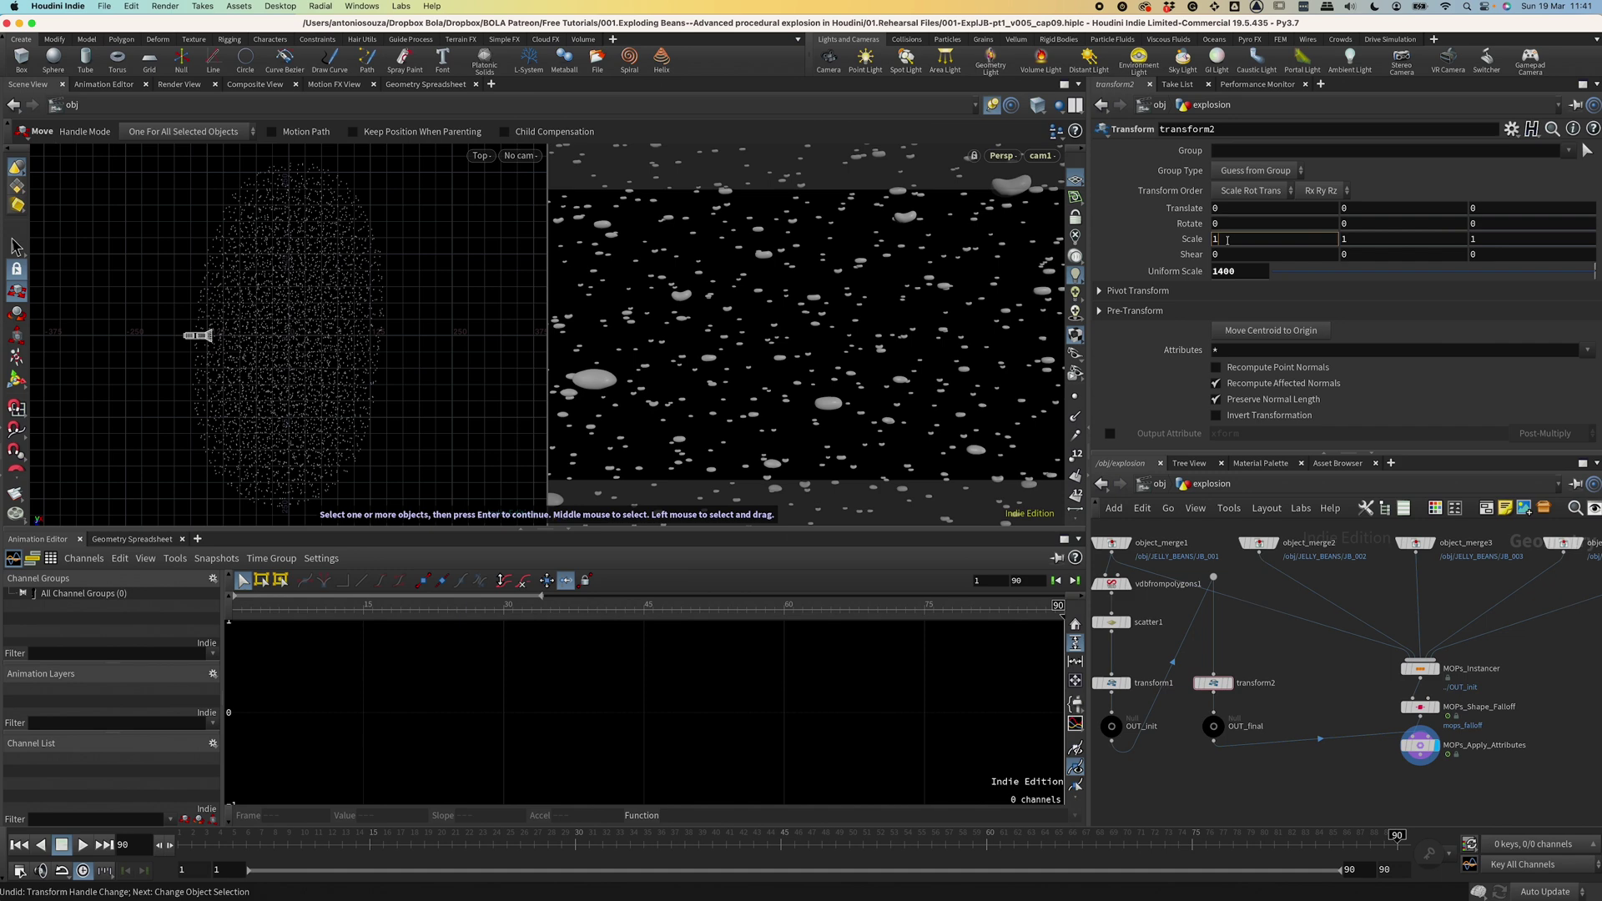
key(Return)
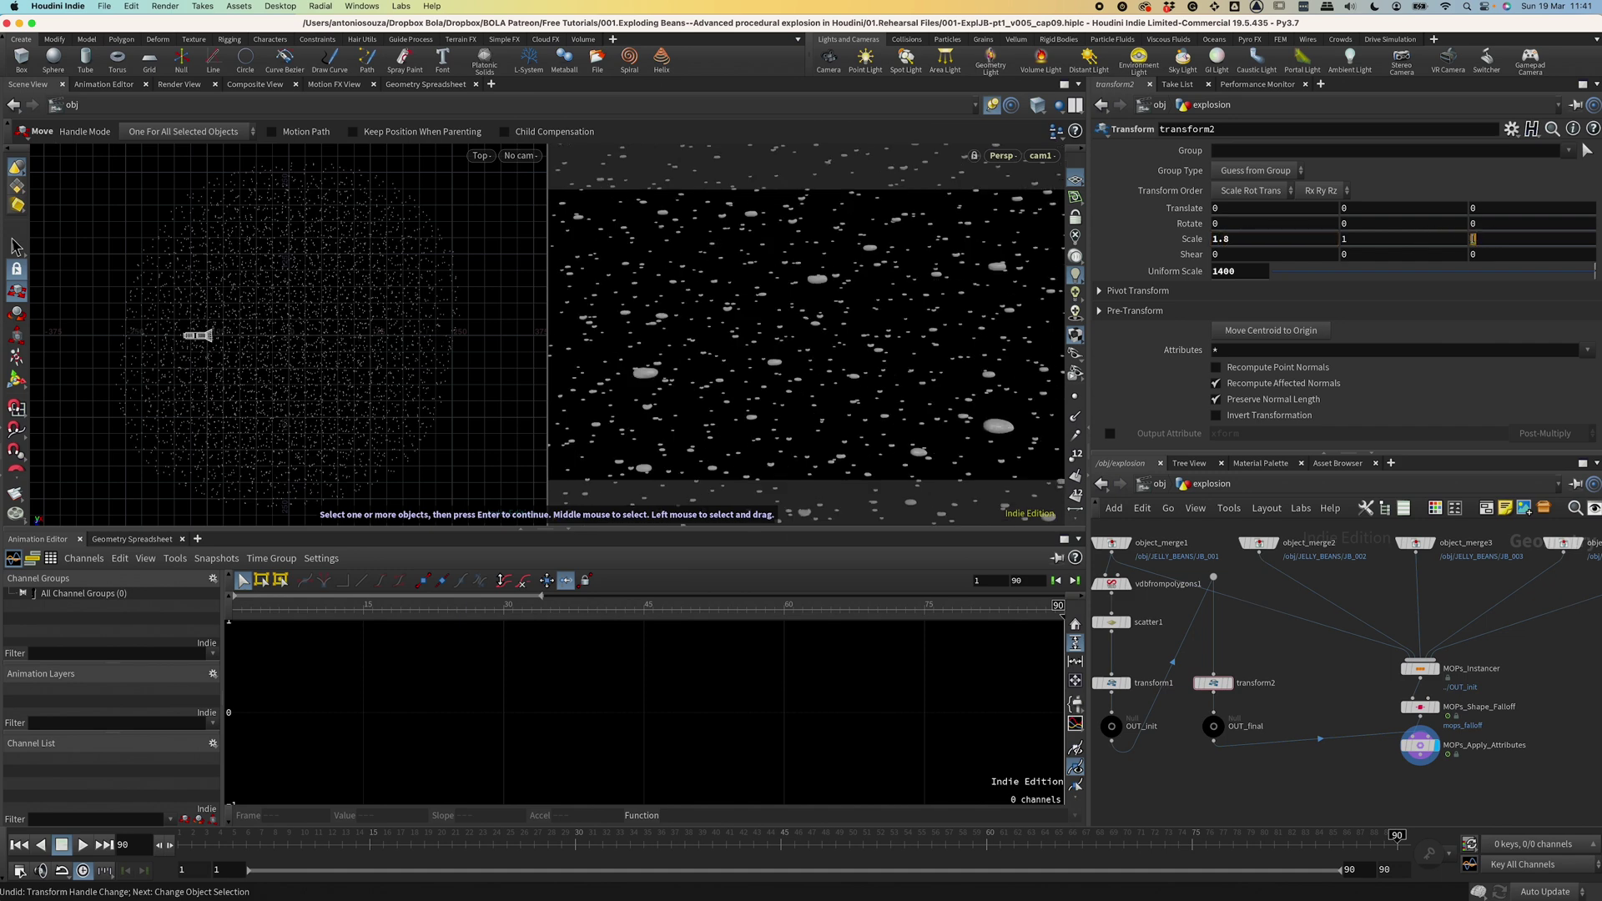
click(1473, 239)
text(0.8)
key(Return)
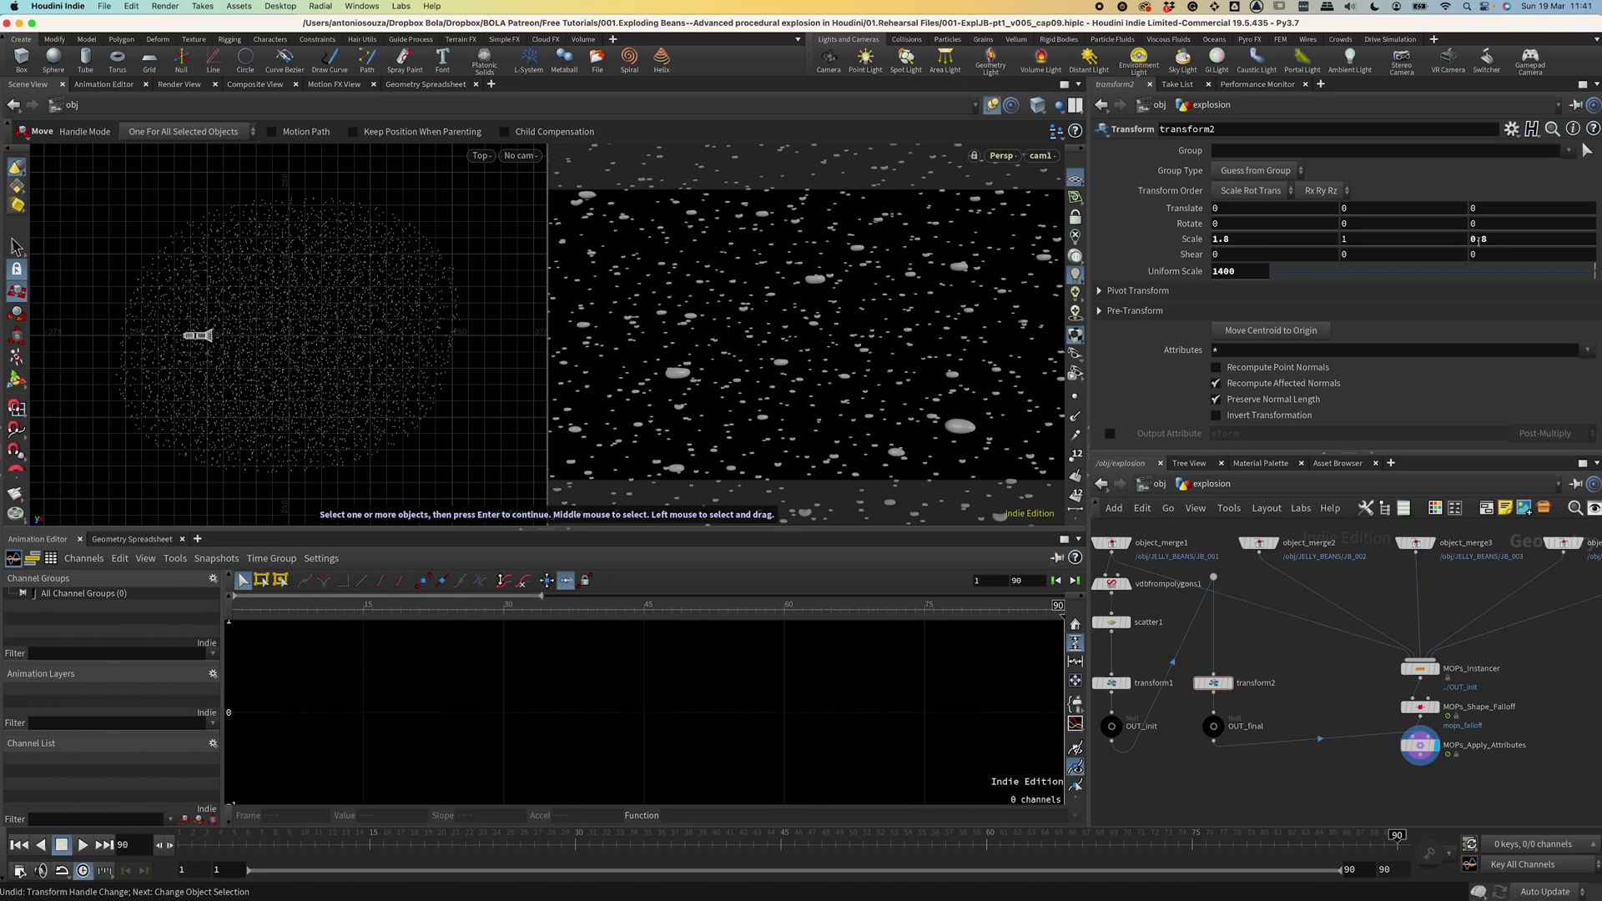
key(u)
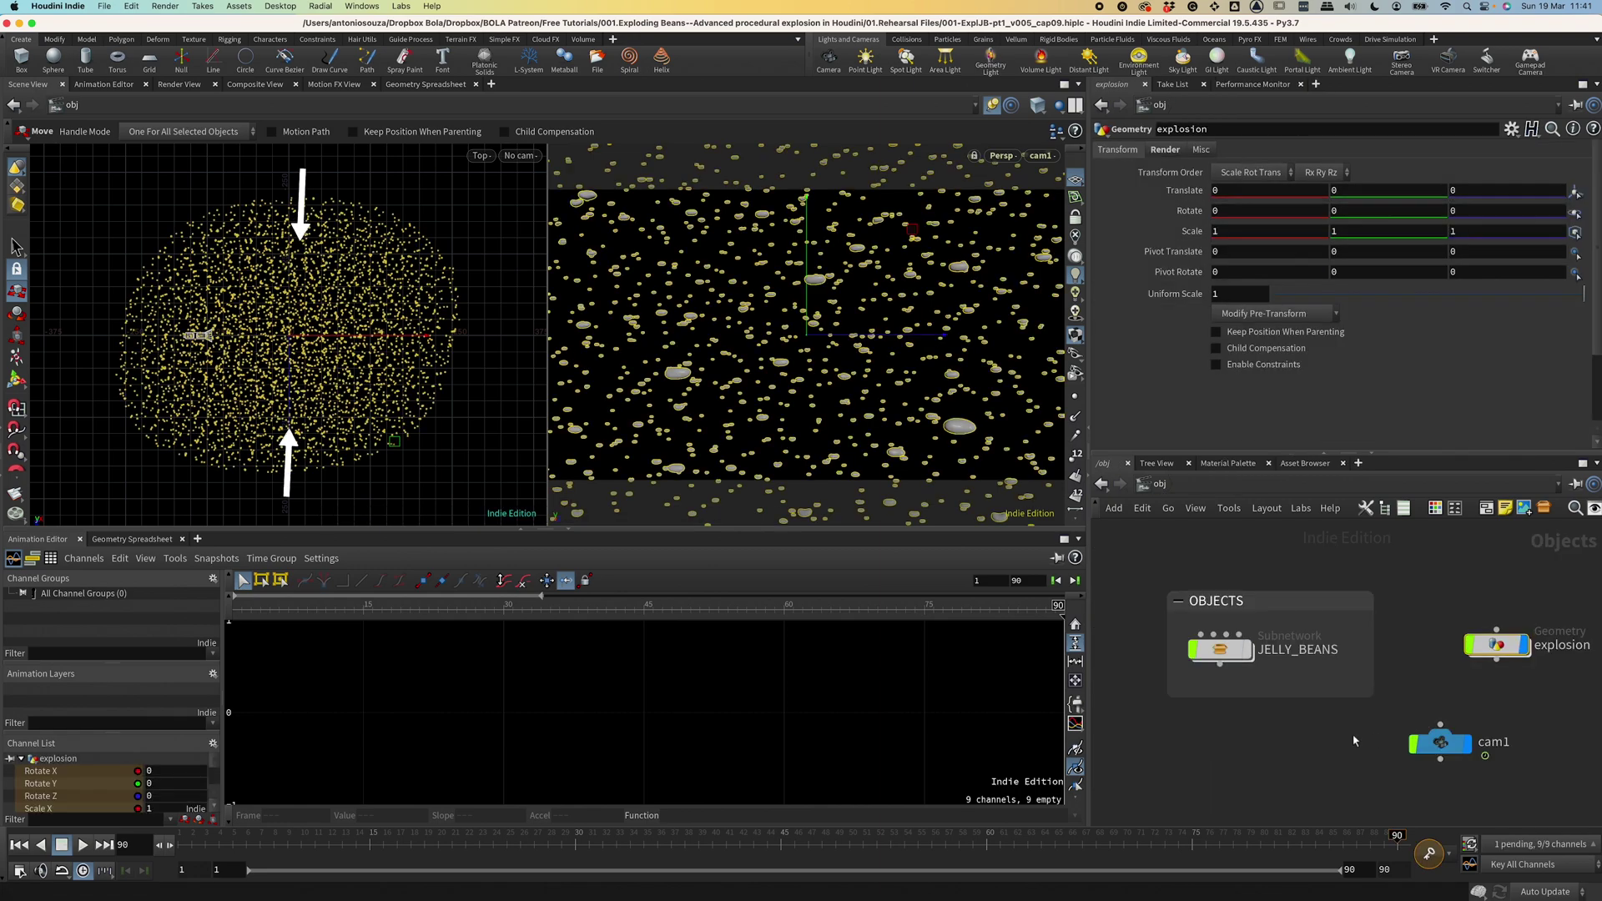
Move cam1 in the top view to X -212.999 and keyframe that X translation on frame 90.
click(1441, 743)
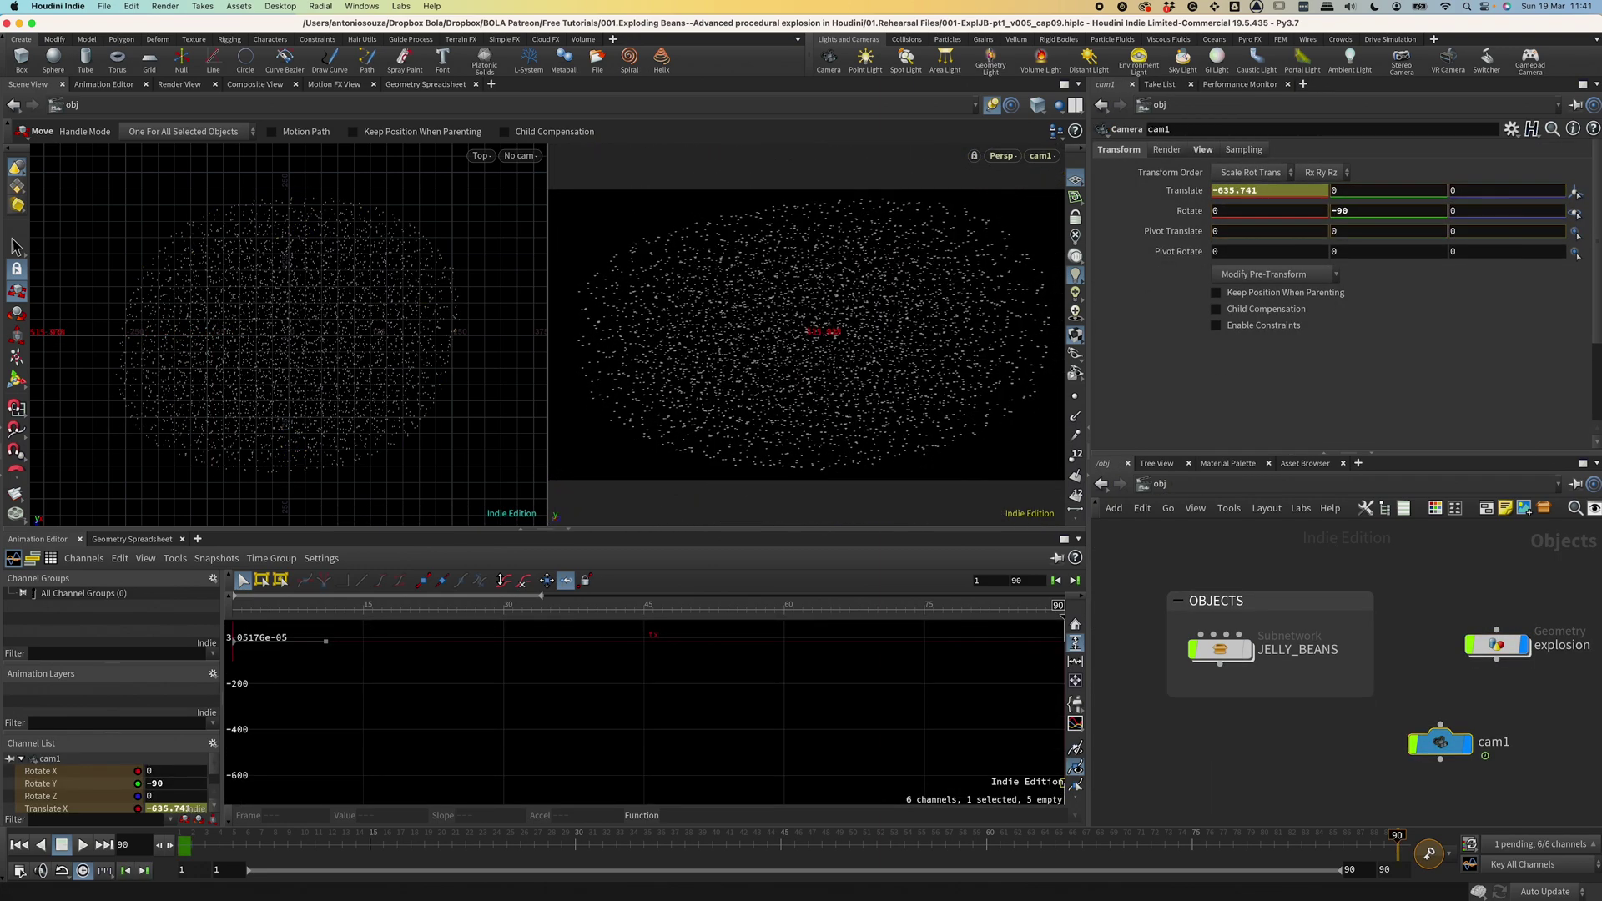
drag(0, 338, 92, 347)
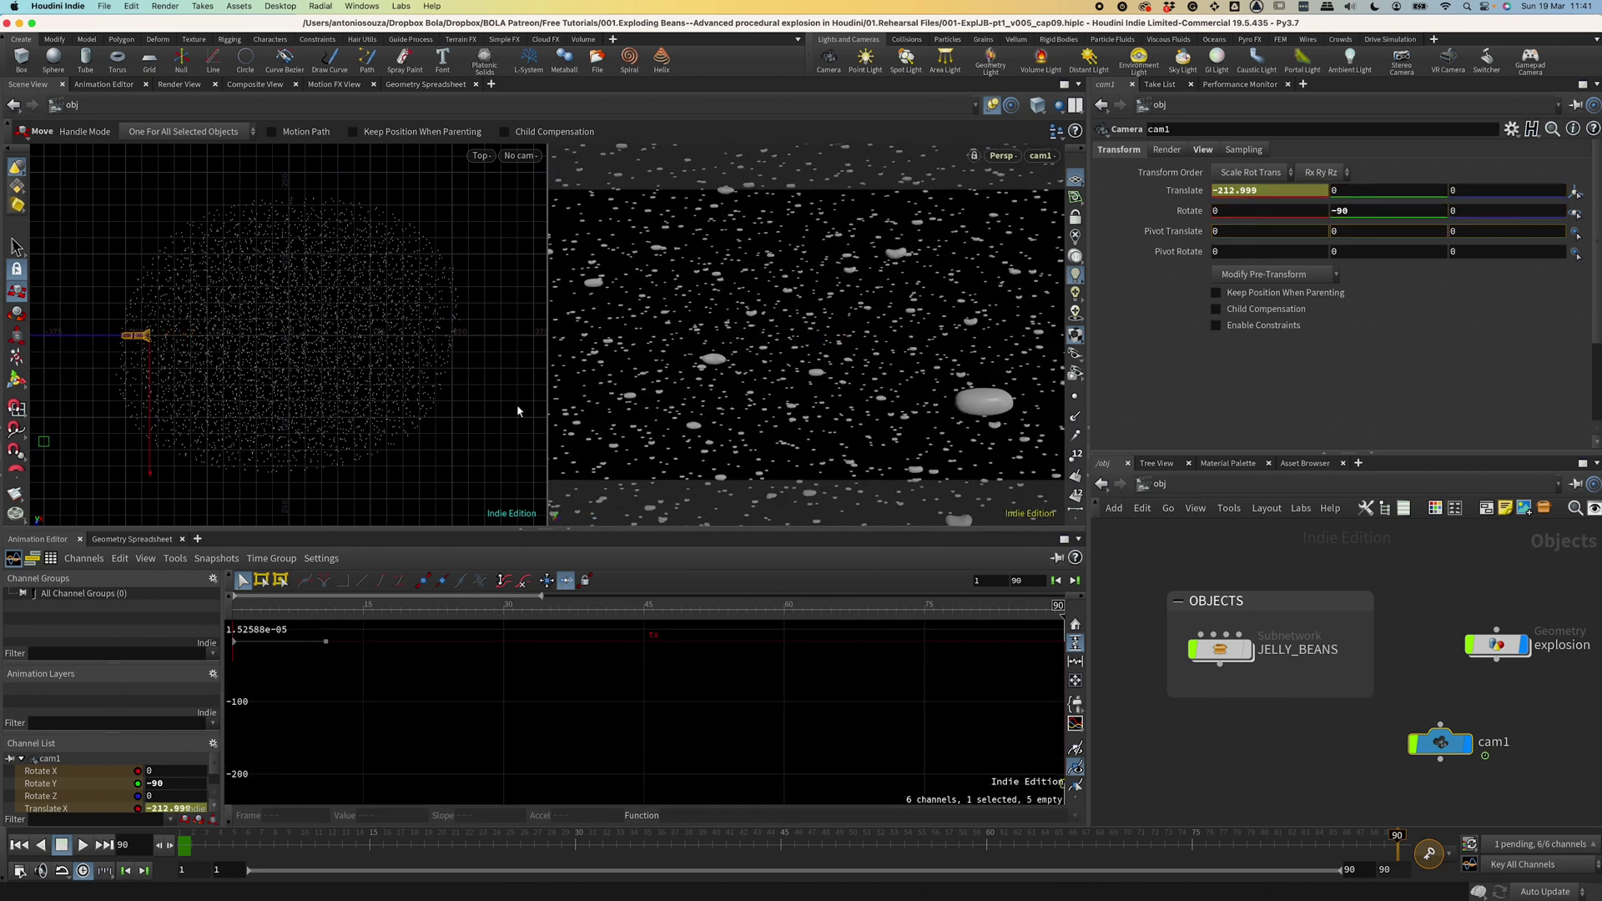
alt+click(1244, 190)
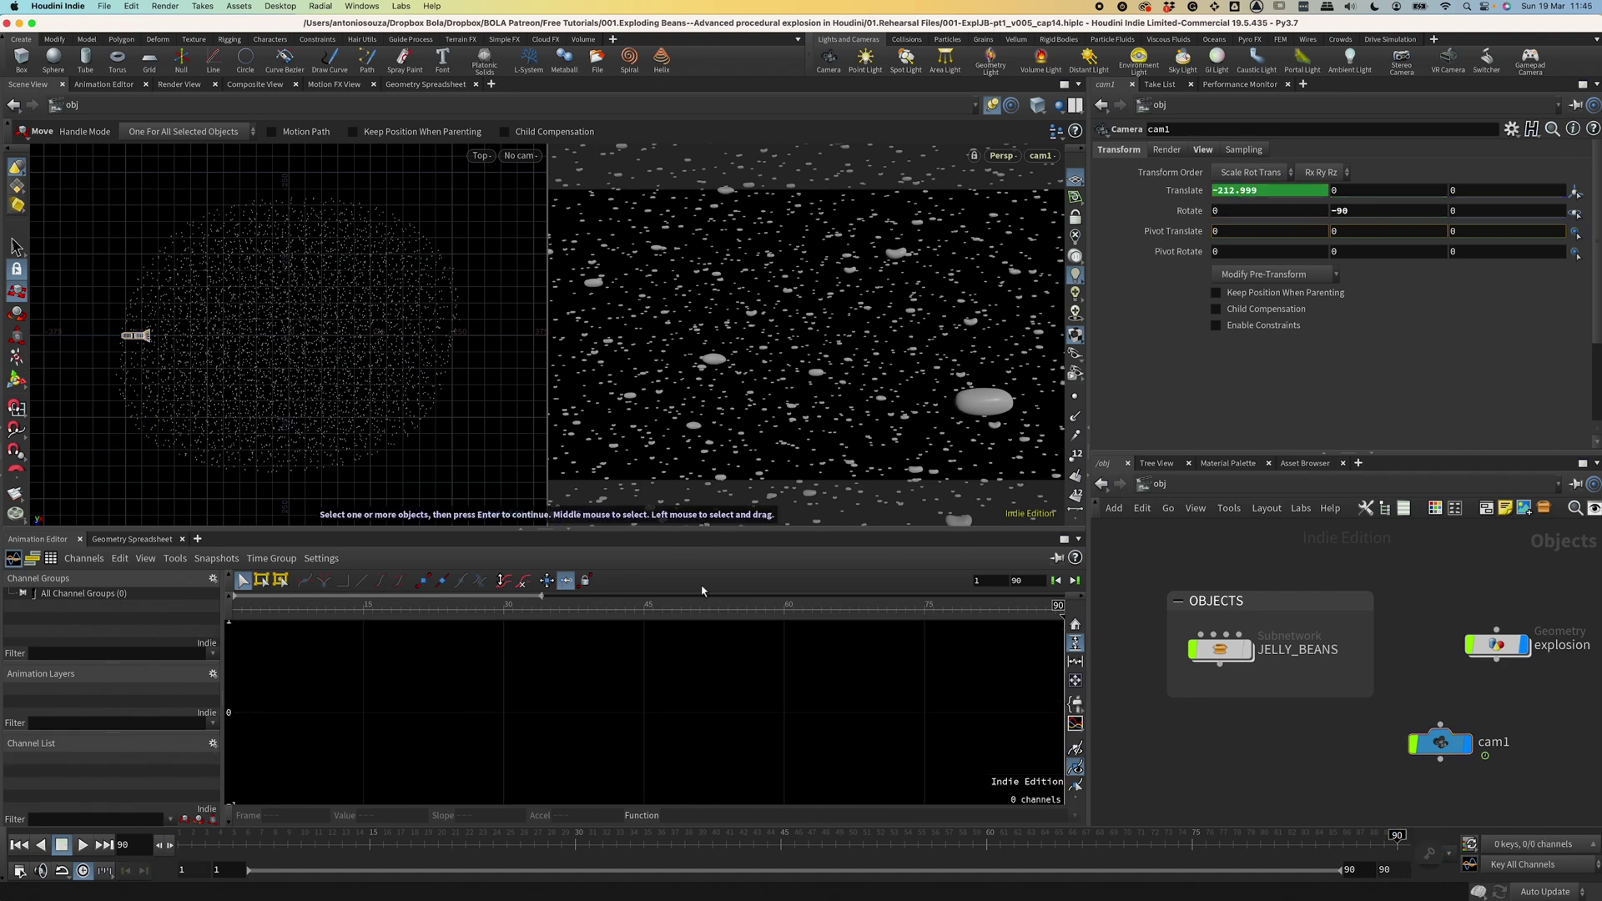
During playback, move cam1's last X translation key to frame 30 and reshape its curve handles for a fast start and a long ease-out.
click(82, 845)
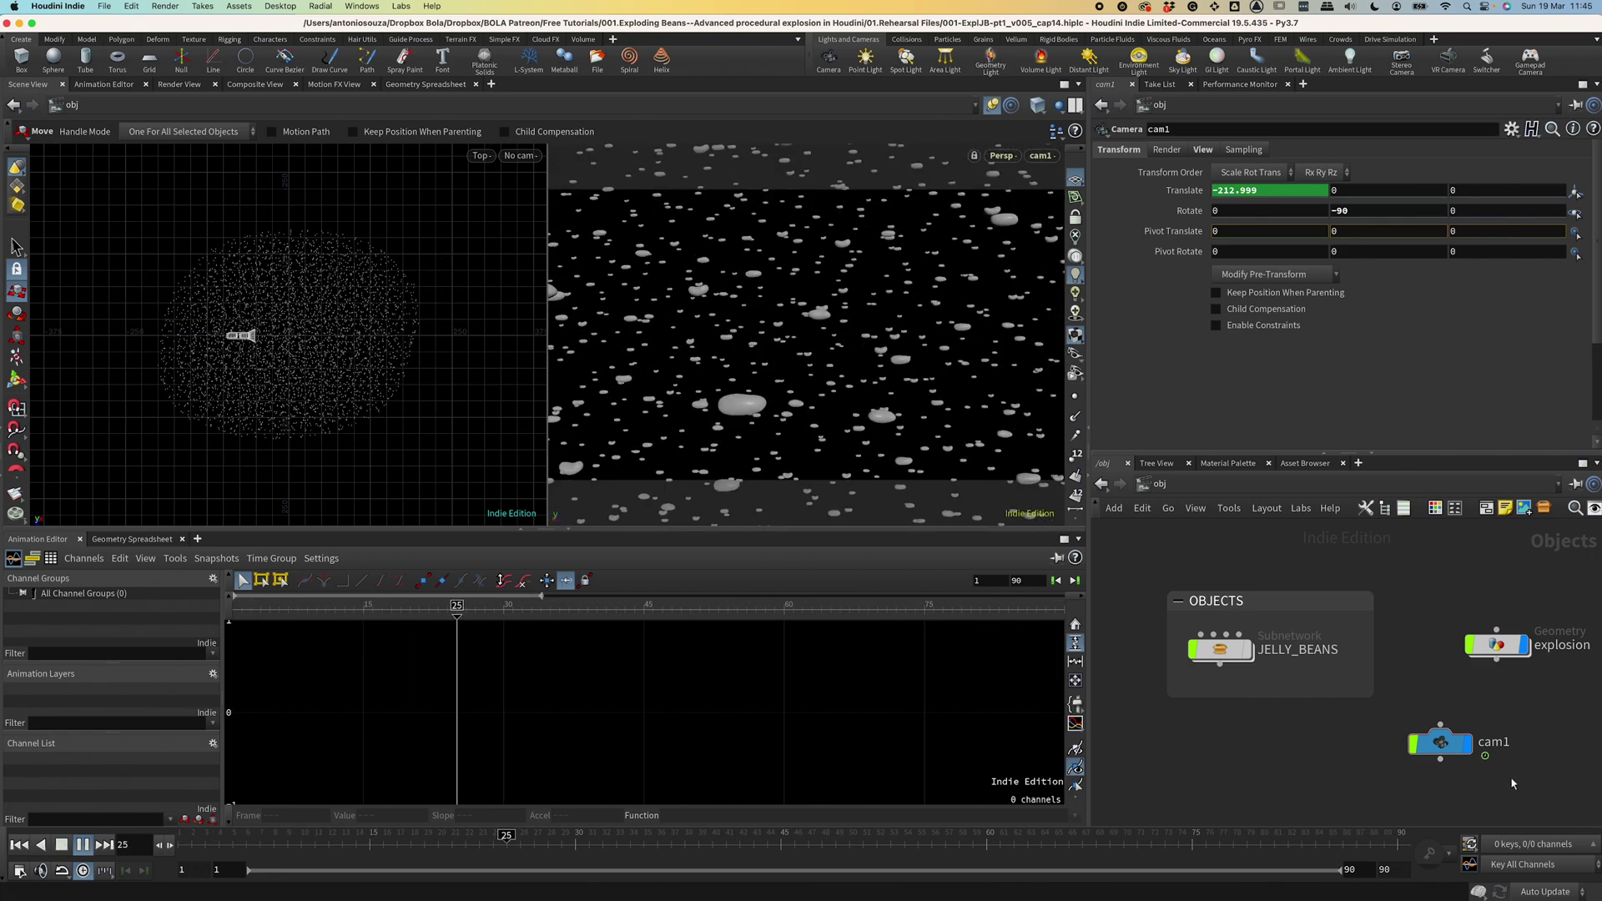
click(1448, 744)
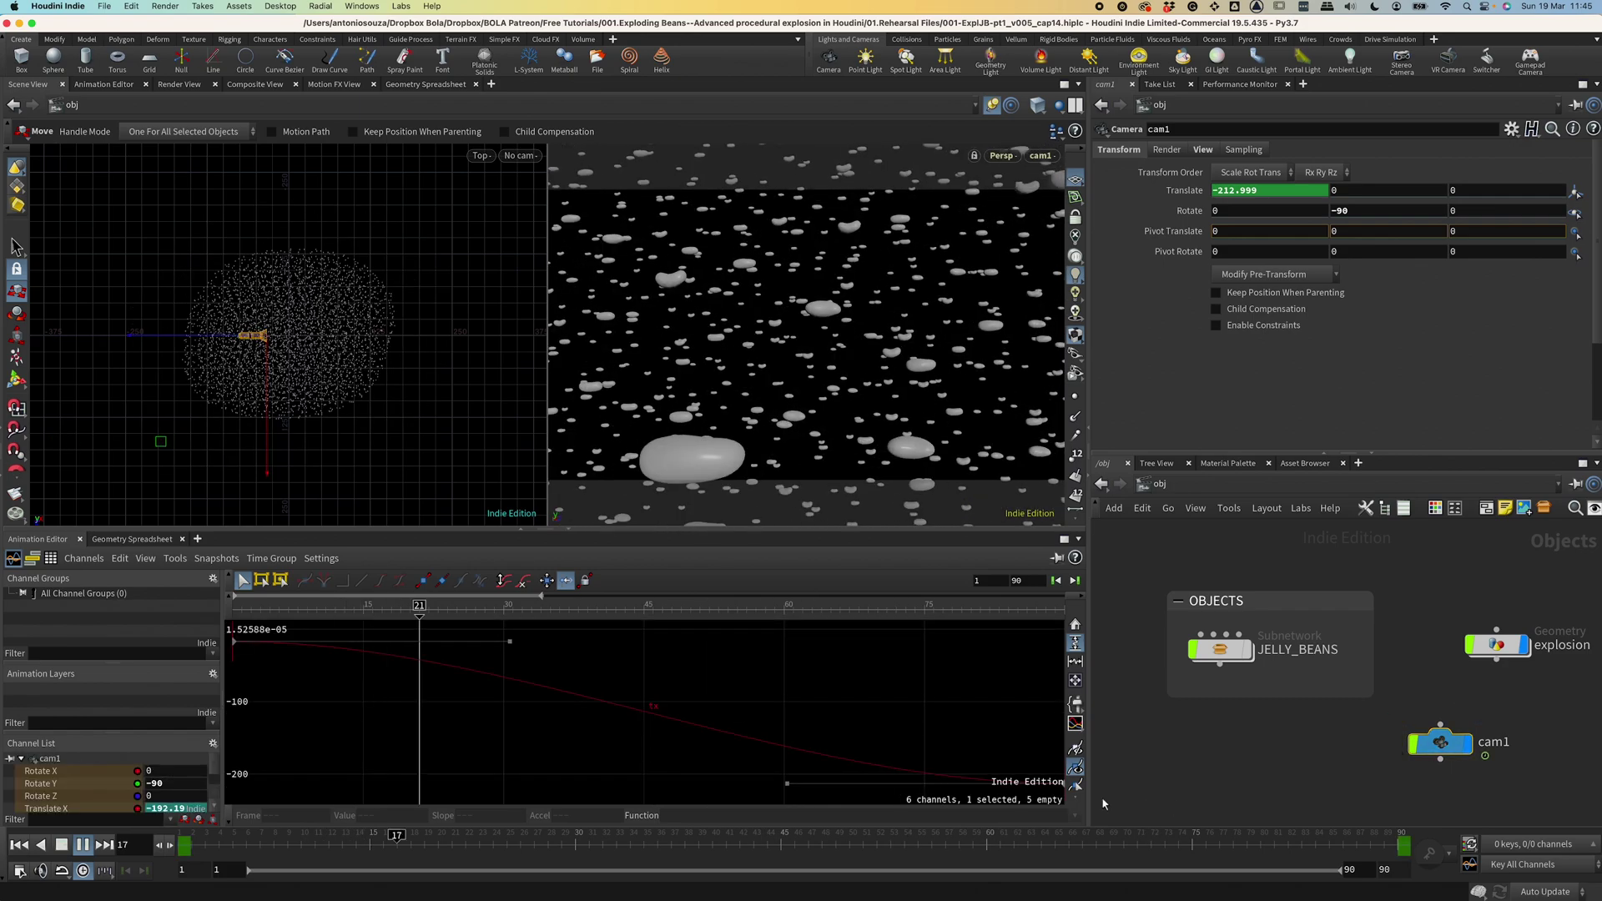
drag(1063, 781, 501, 758)
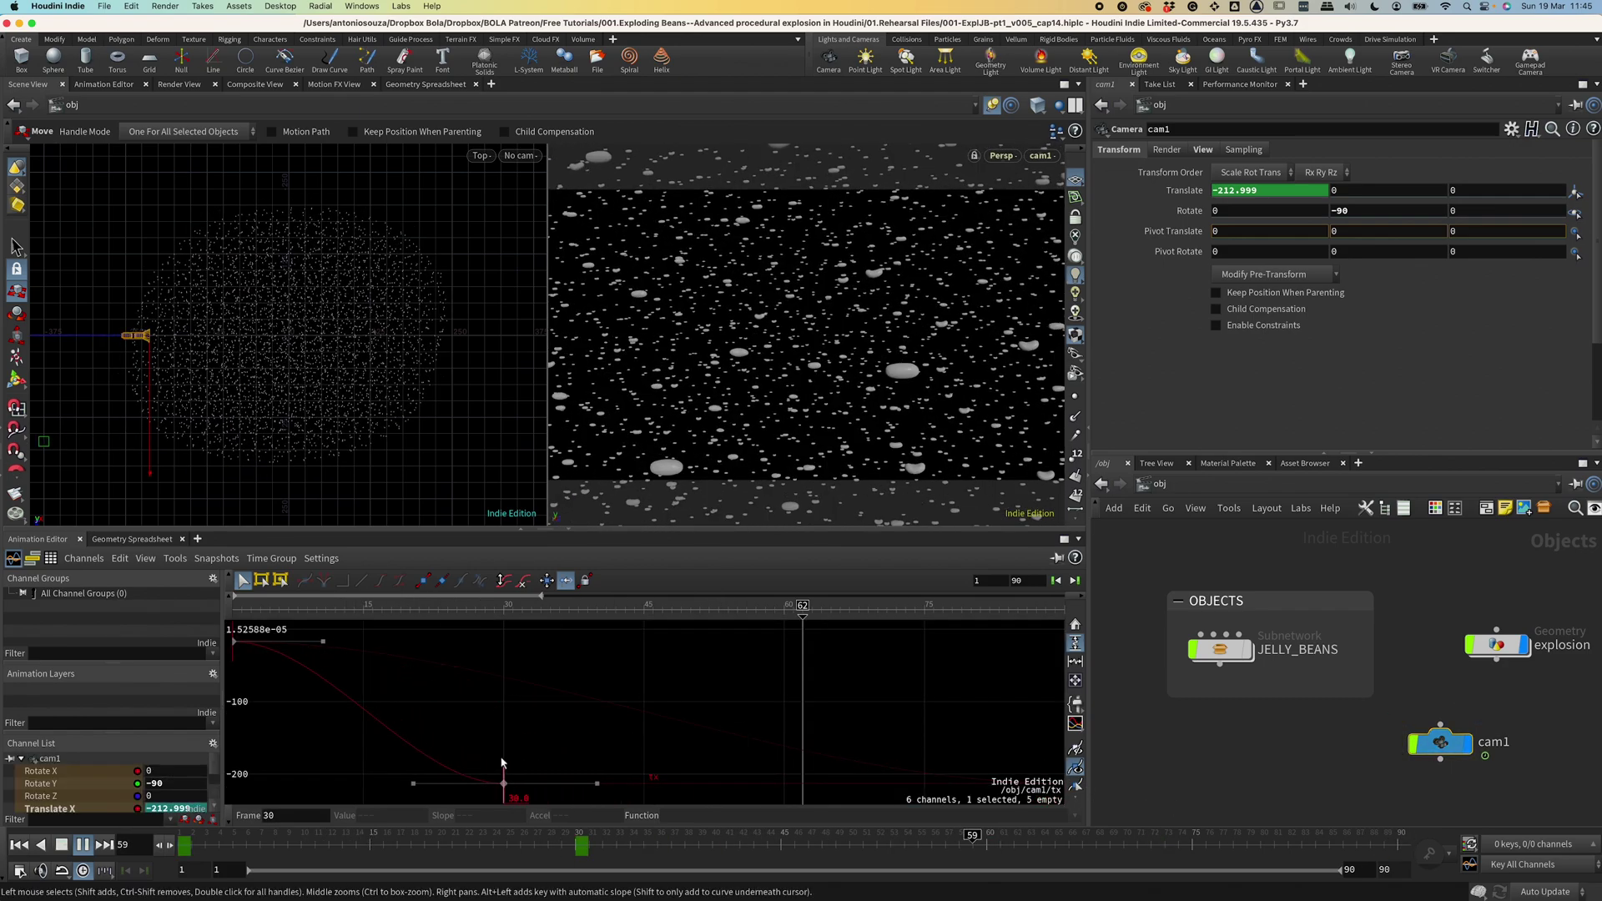
drag(322, 641, 245, 640)
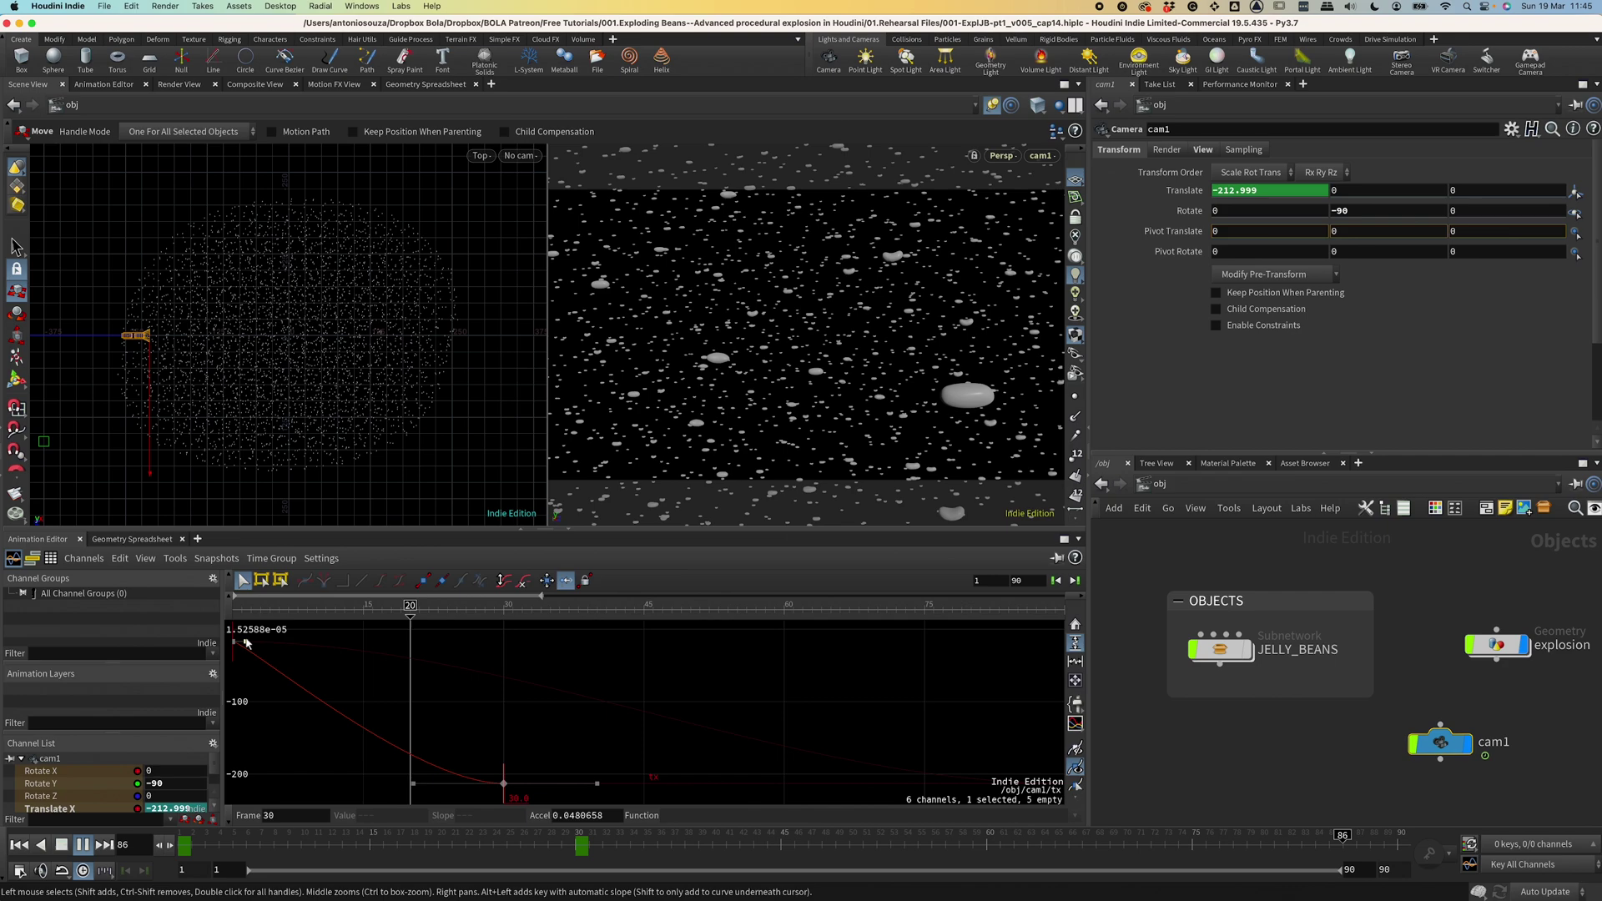
drag(414, 791, 332, 785)
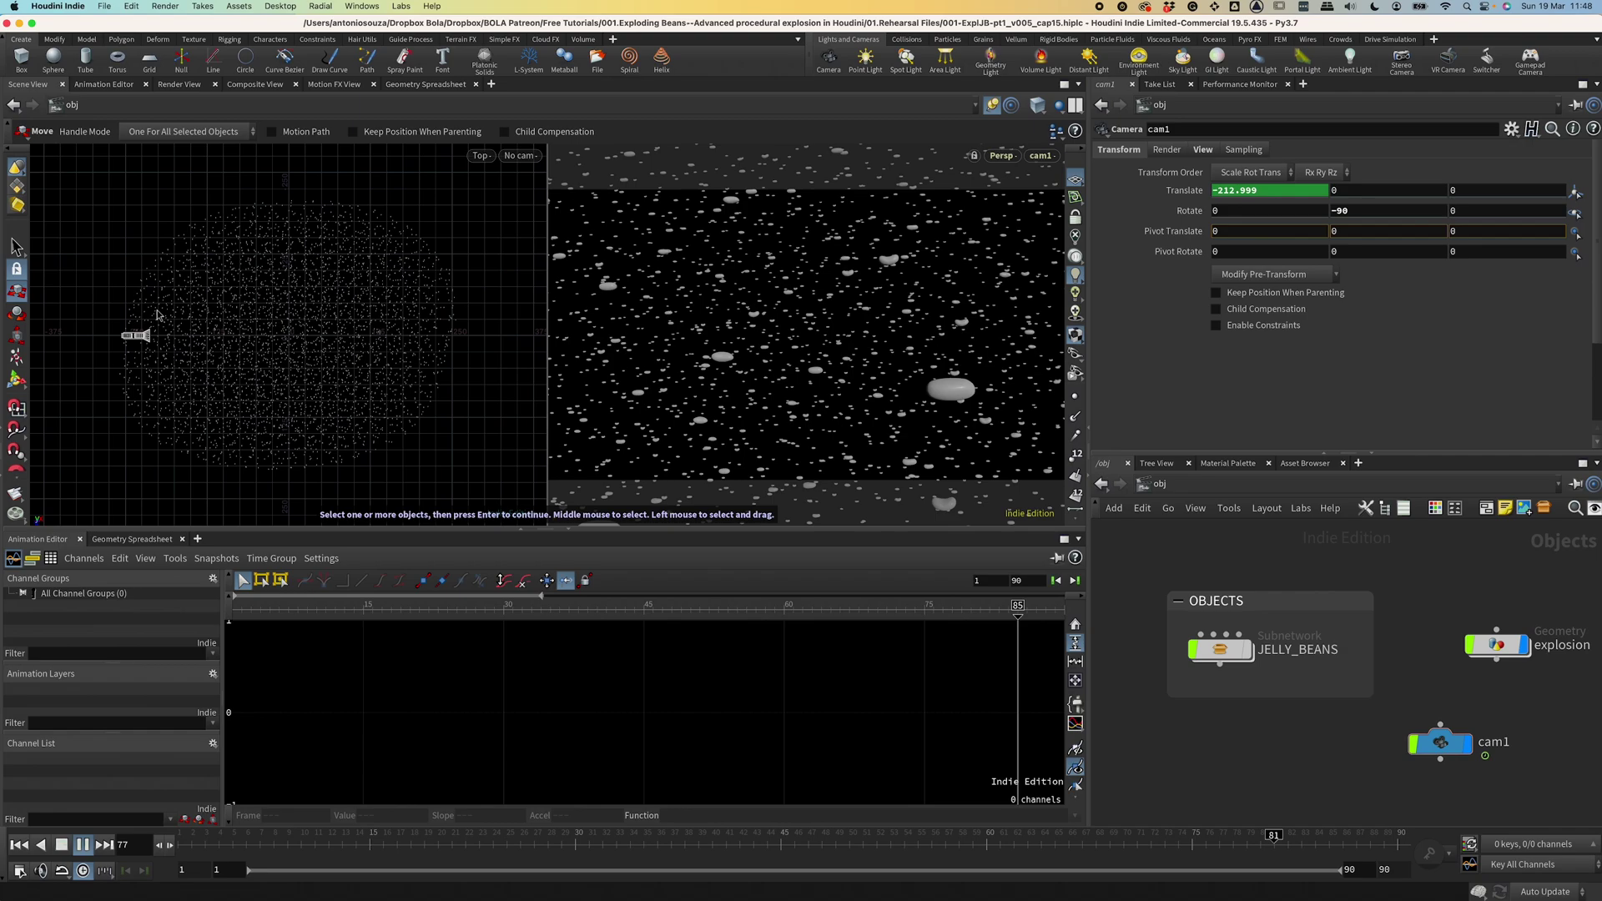
Insert a MOPs Randomize node above transform2 in the explosion network and play the animation to check the bean rotations.
double_click(1498, 644)
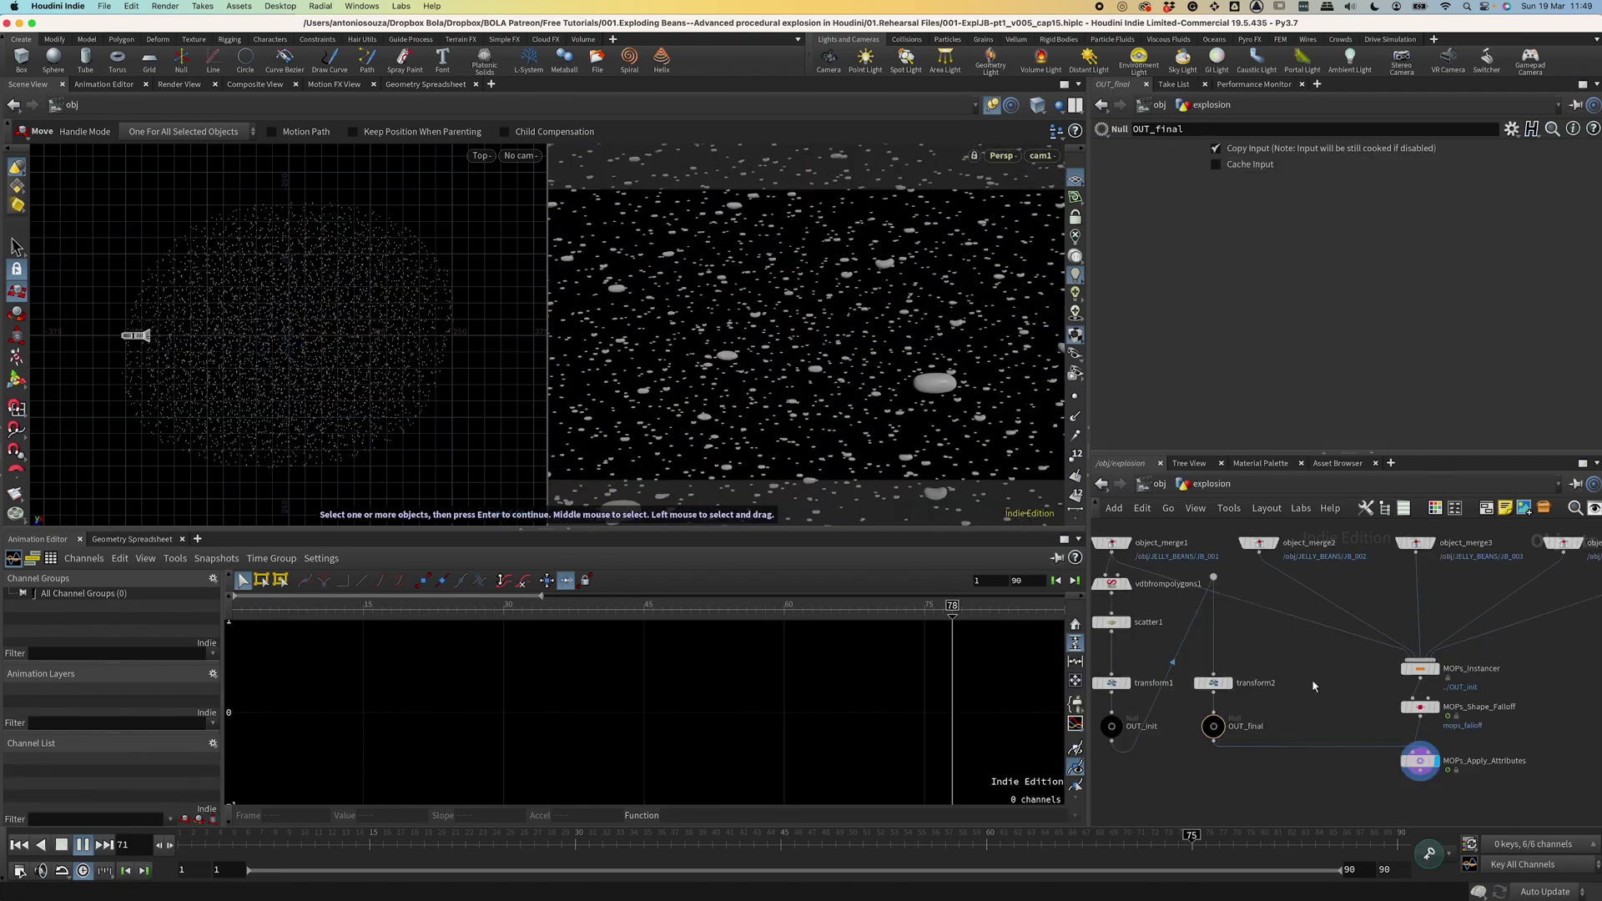
key(Tab)
text(mops ran)
key(Return)
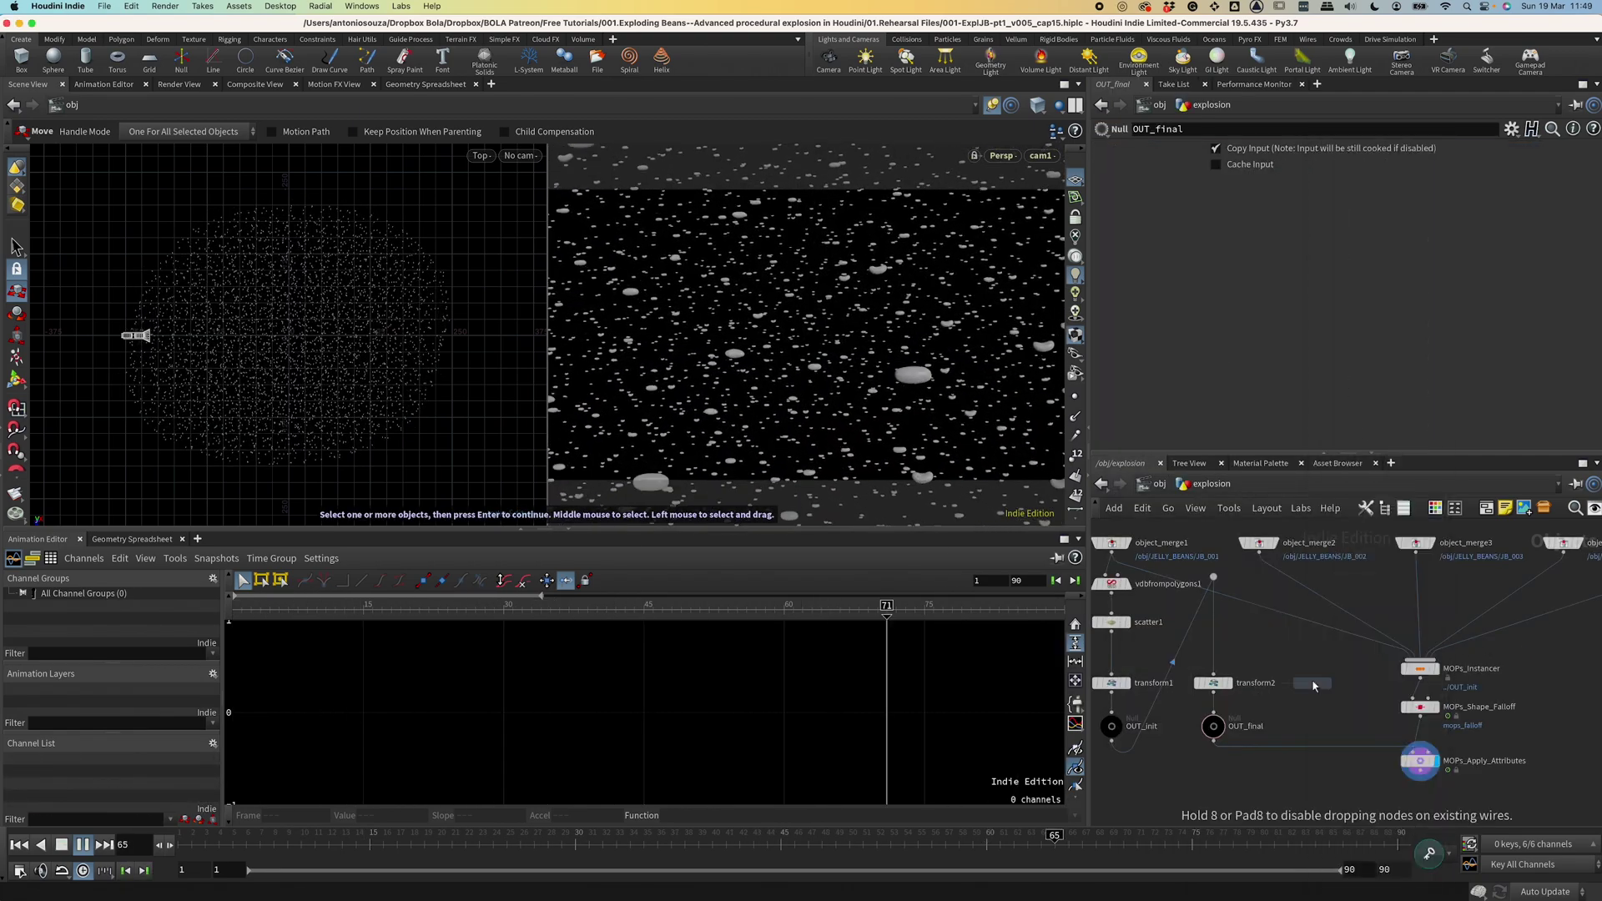
click(1214, 642)
click(1215, 642)
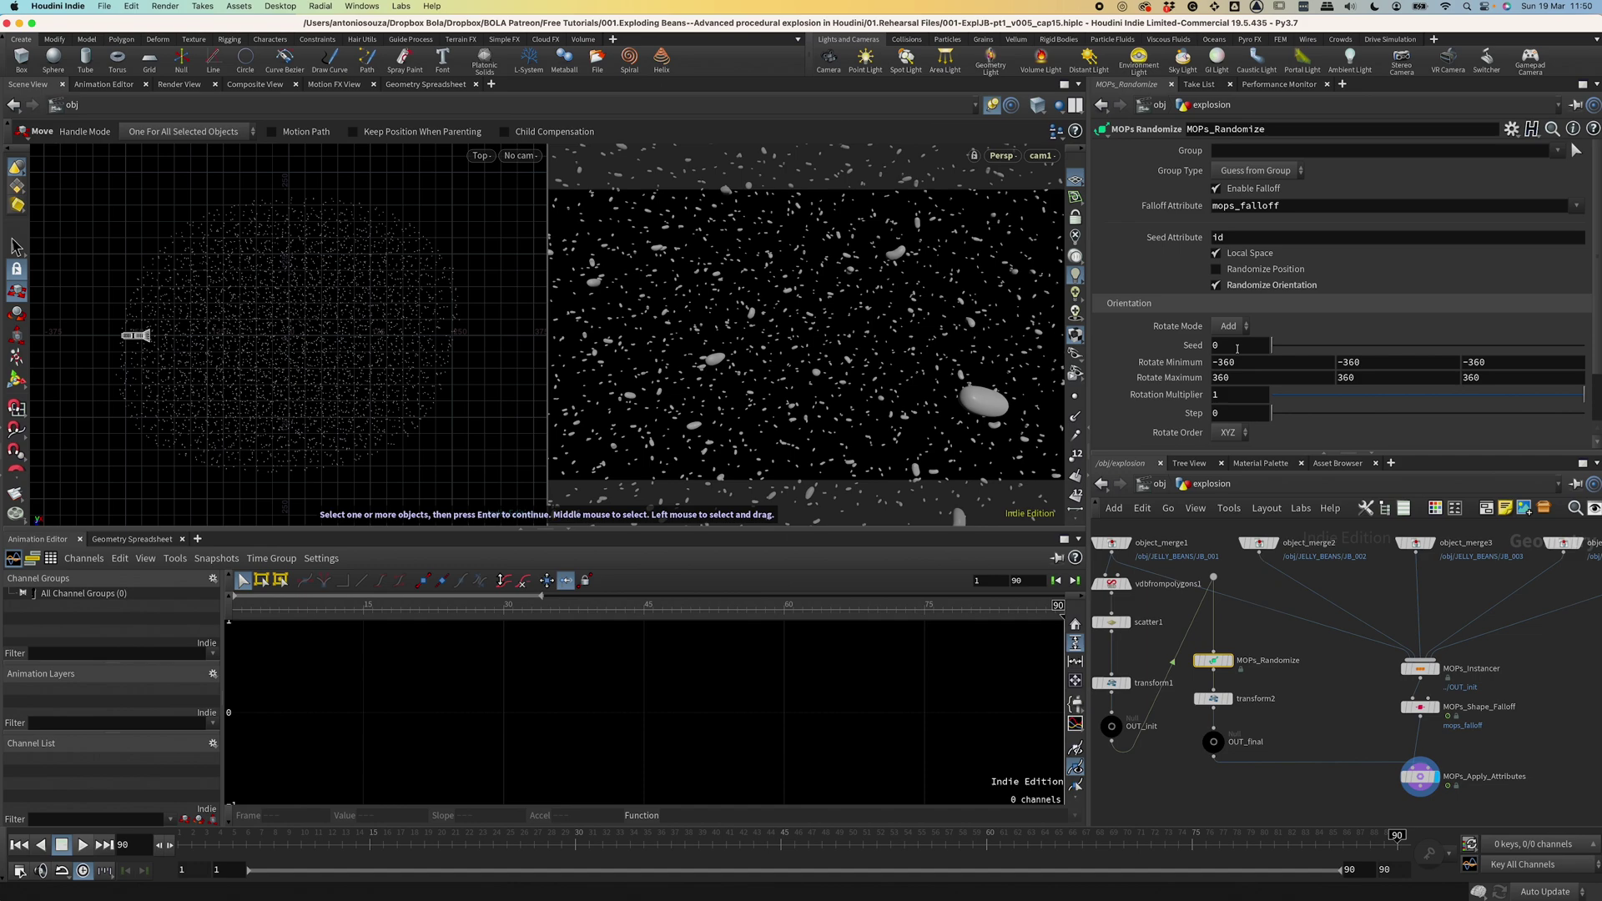
click(83, 846)
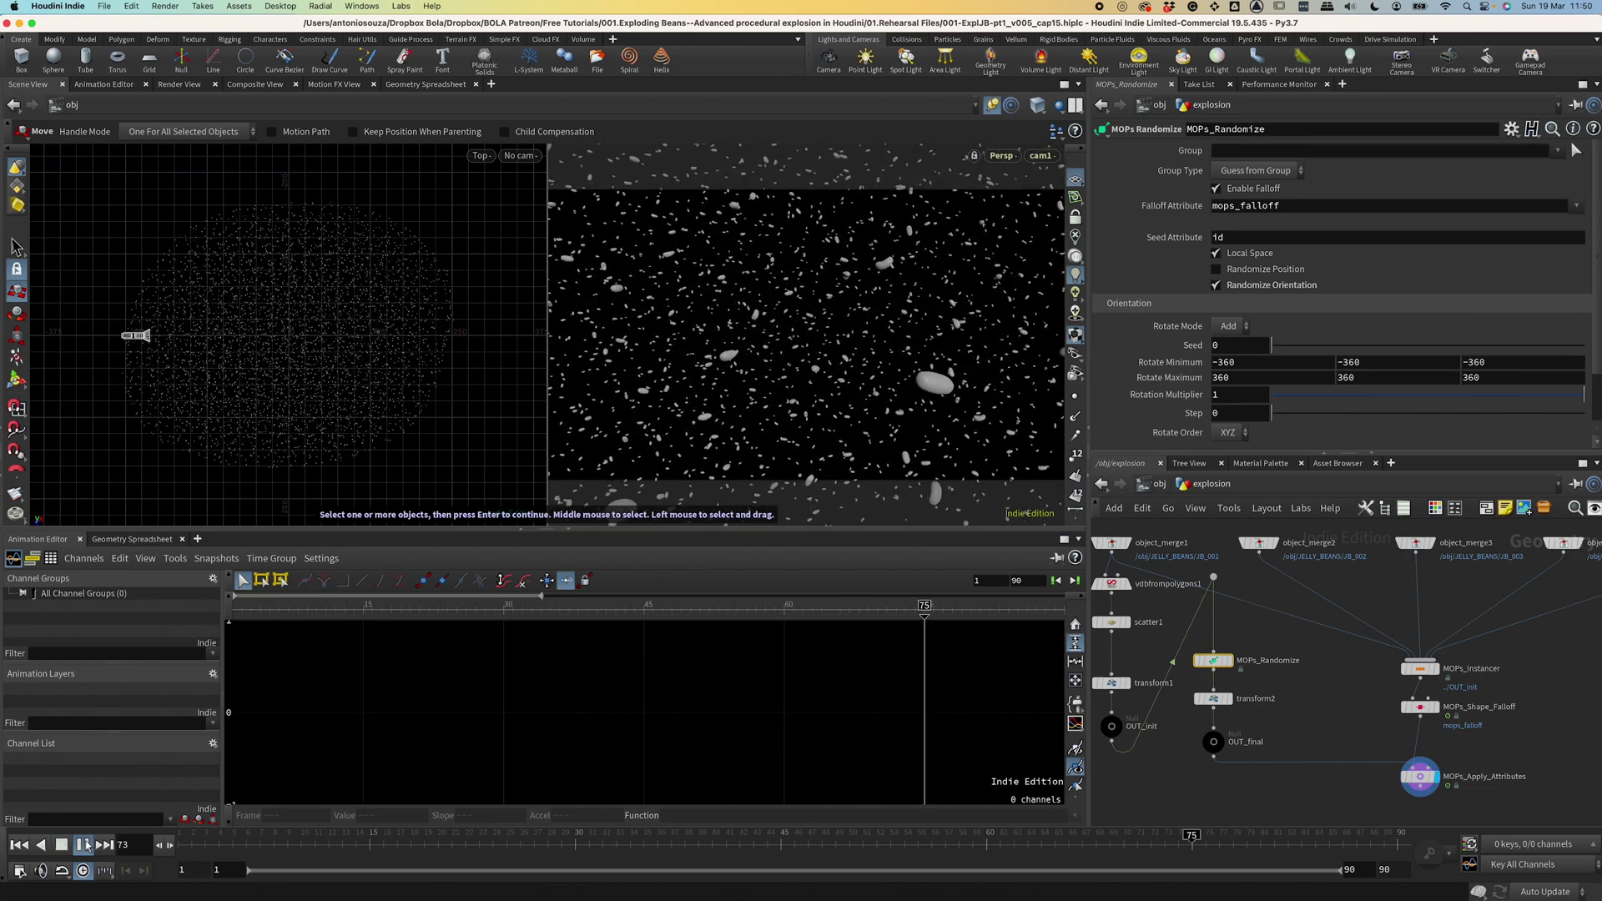
click(86, 844)
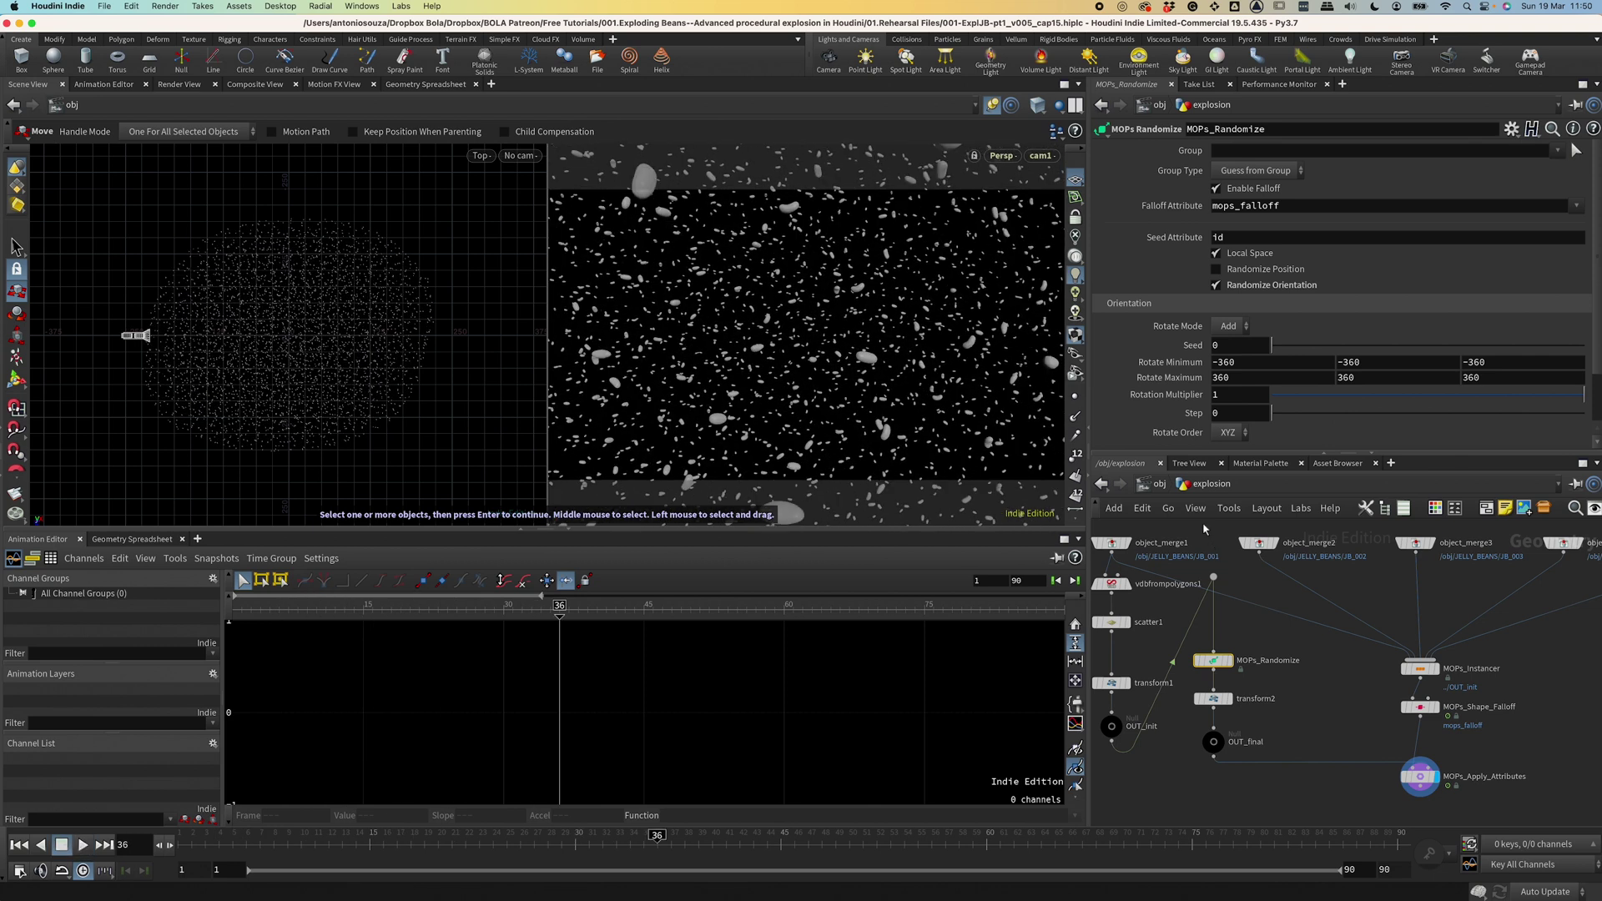
middle_drag(1252, 394, 1252, 392)
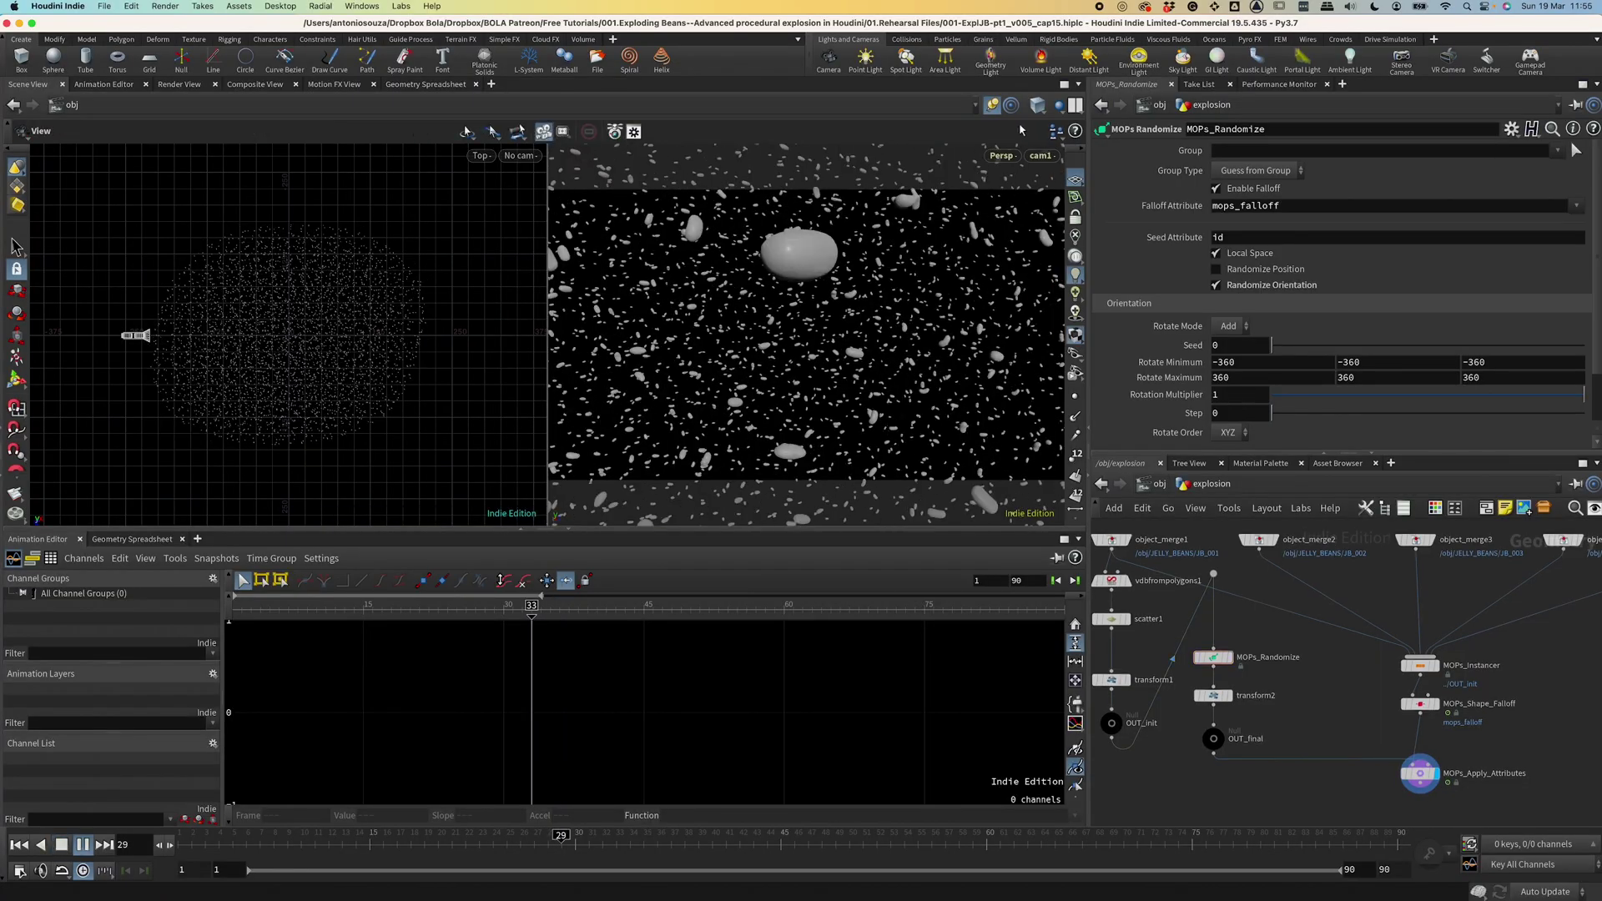
Make the viewport follow the explosion network and add a POP Network below MOPs_Apply_Attributes.
click(994, 106)
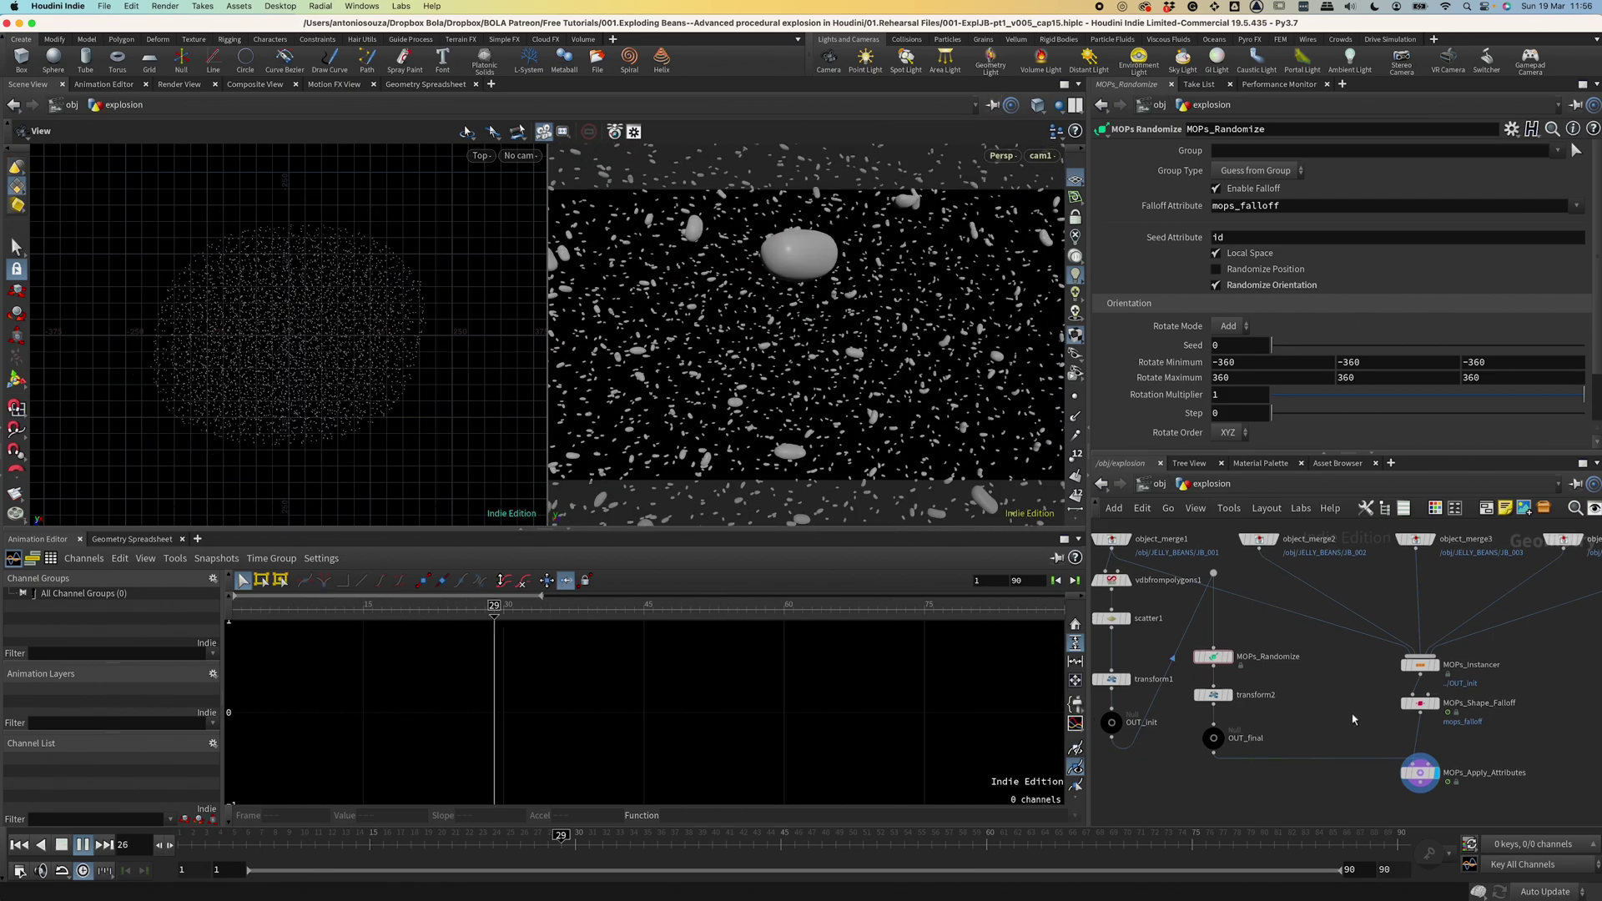
middle_drag(1362, 726, 1284, 651)
key(Tab)
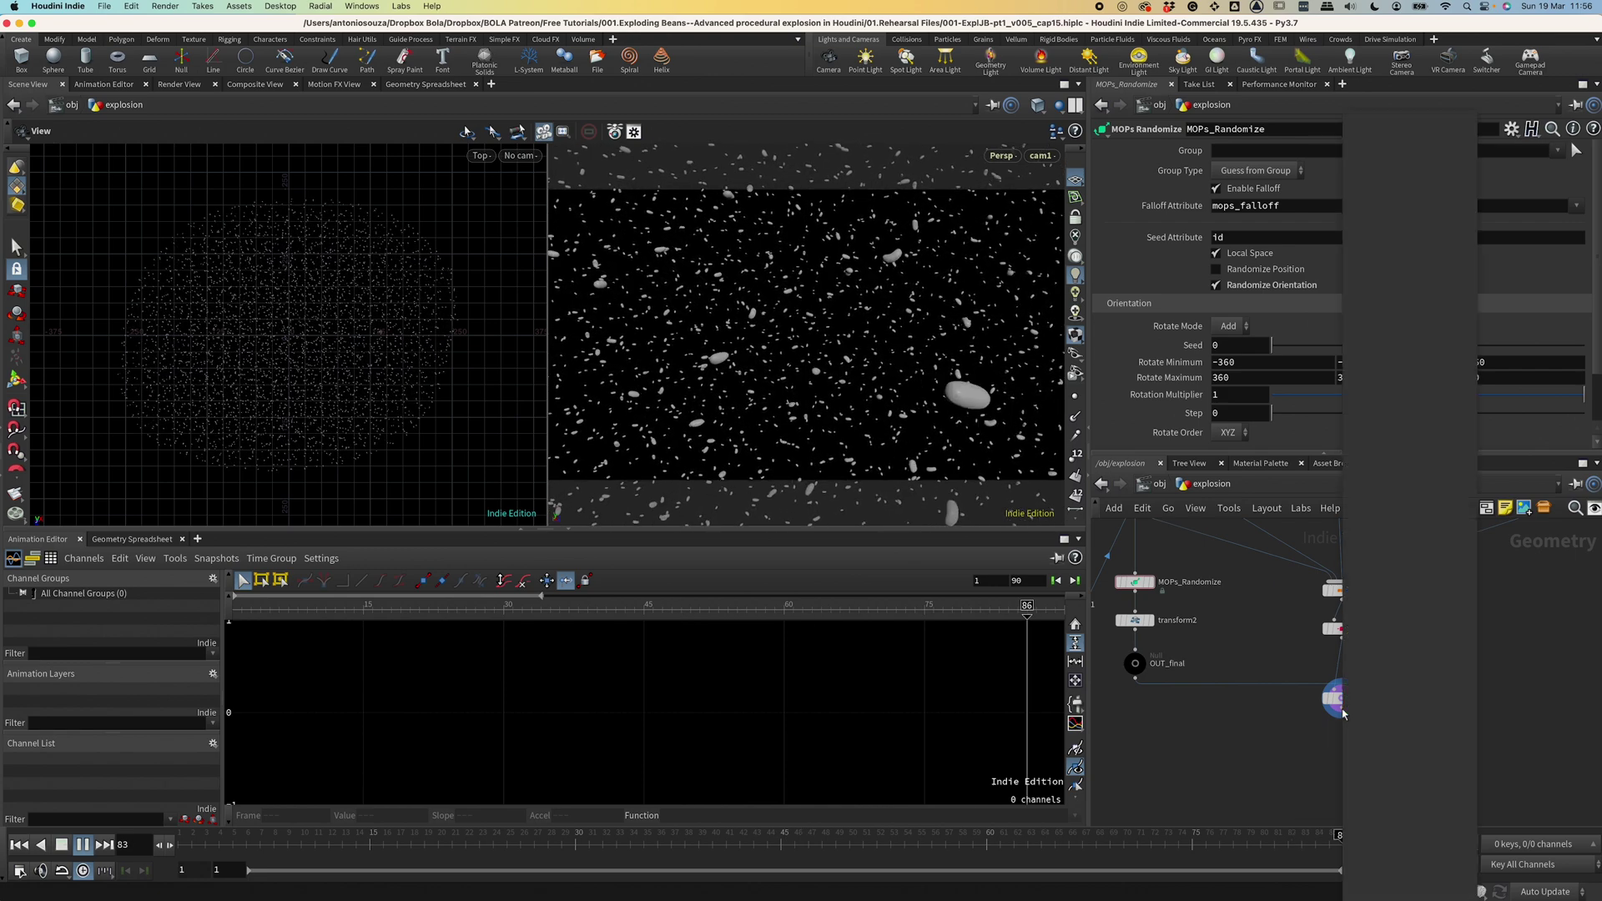
text(pop net)
key(Return)
click(1344, 736)
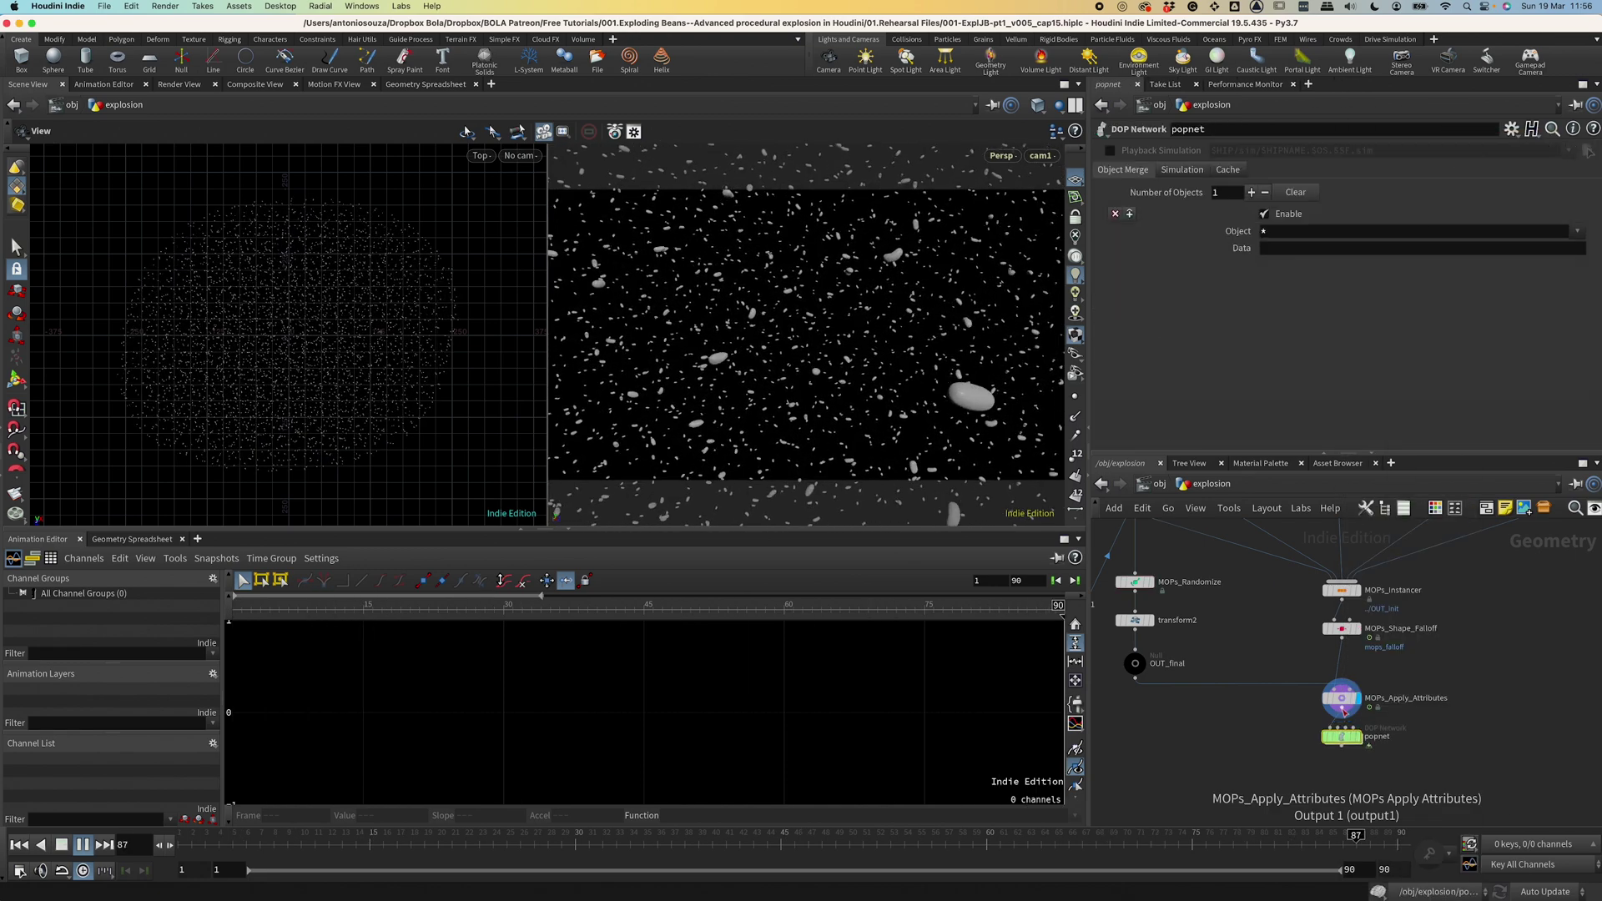
Inside popnet, set source_first_input's emission type to All Points and its impulse activation to $FF==1.
double_click(1343, 738)
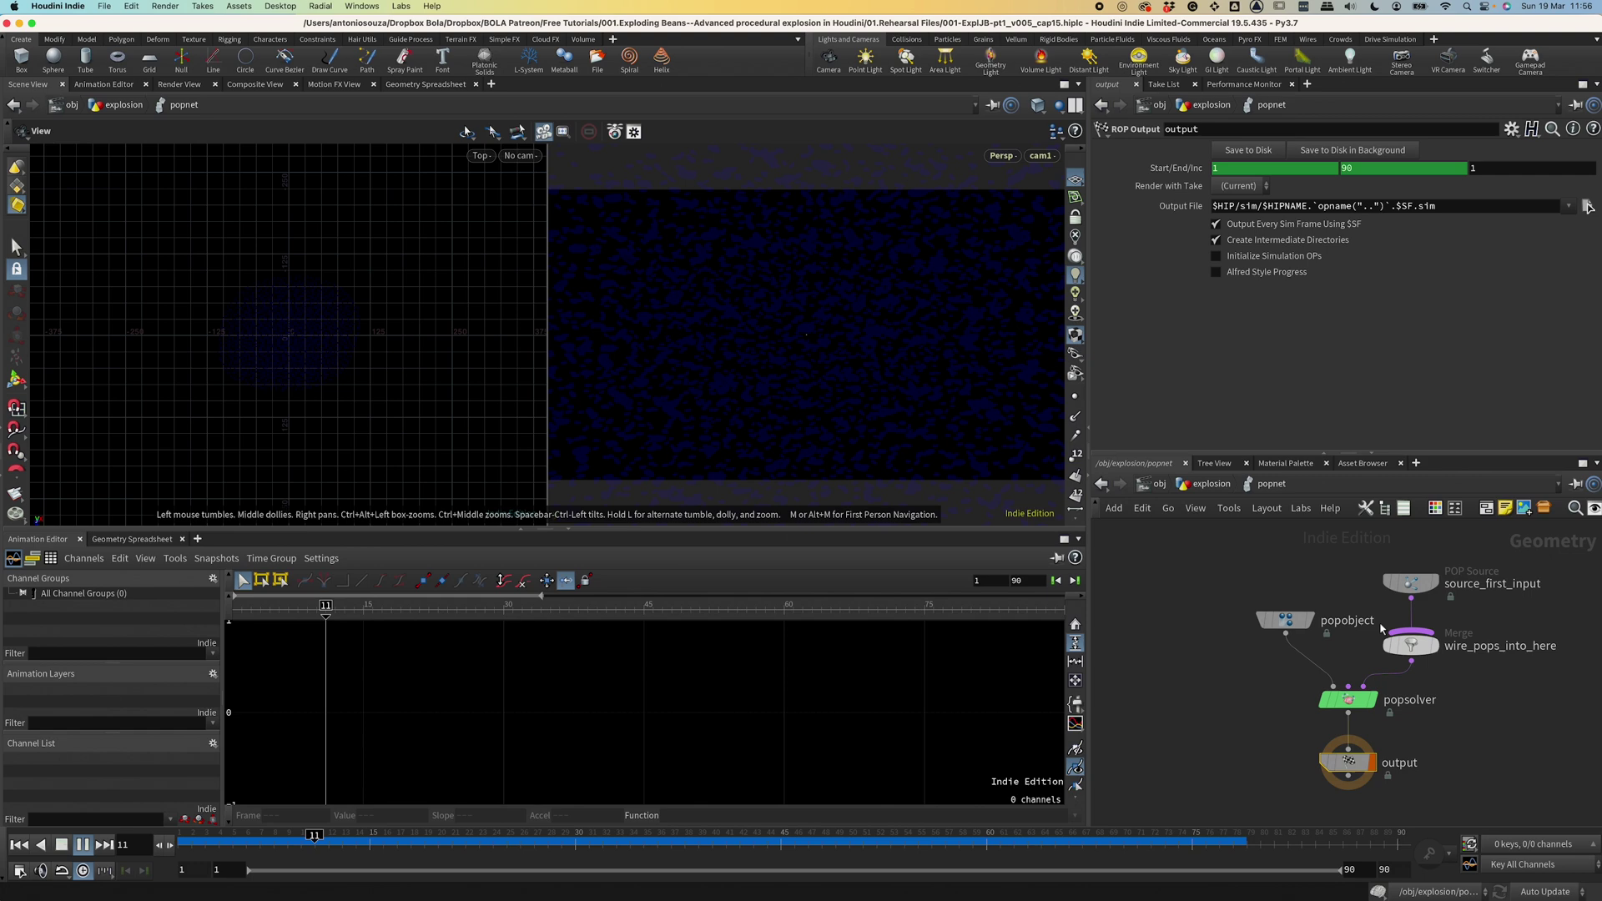
click(1416, 589)
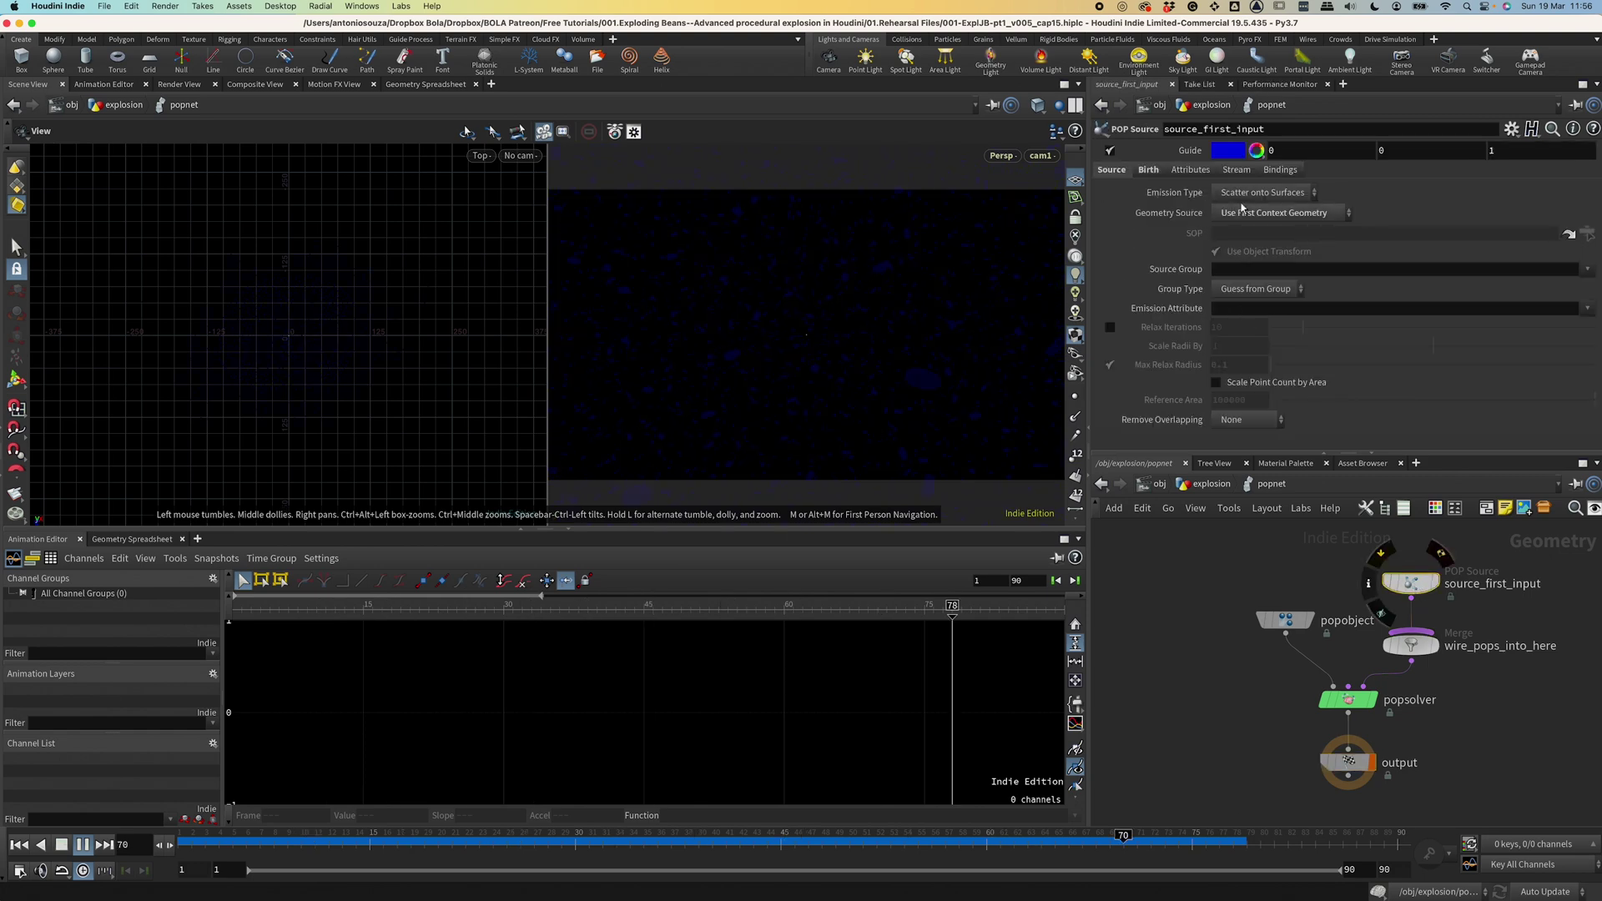
click(1244, 196)
click(1243, 215)
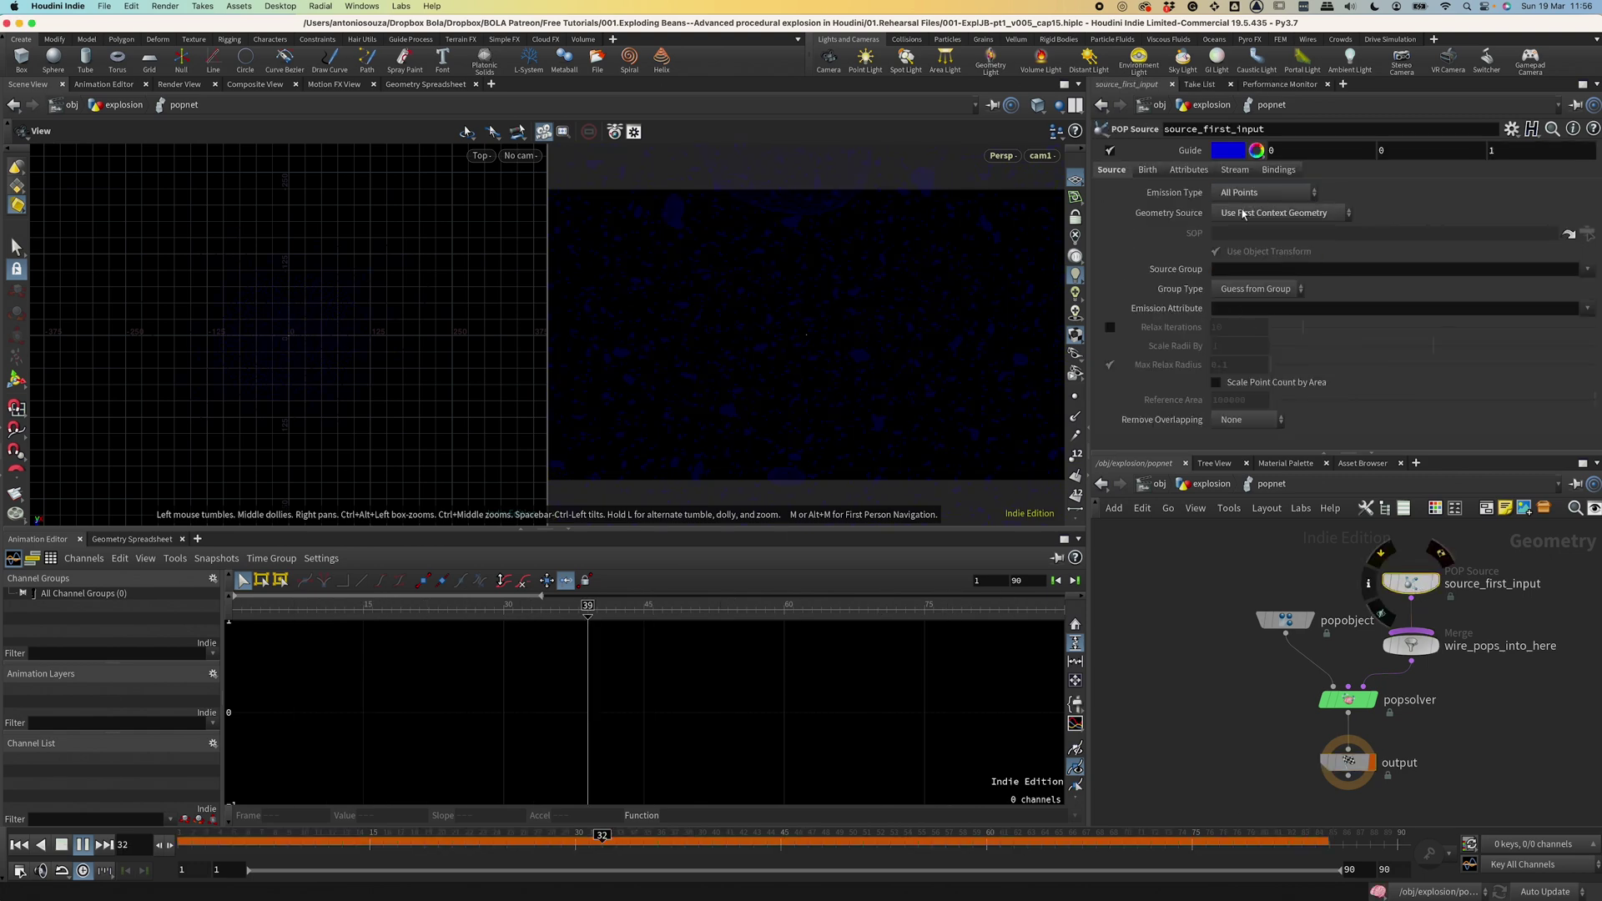
click(1147, 170)
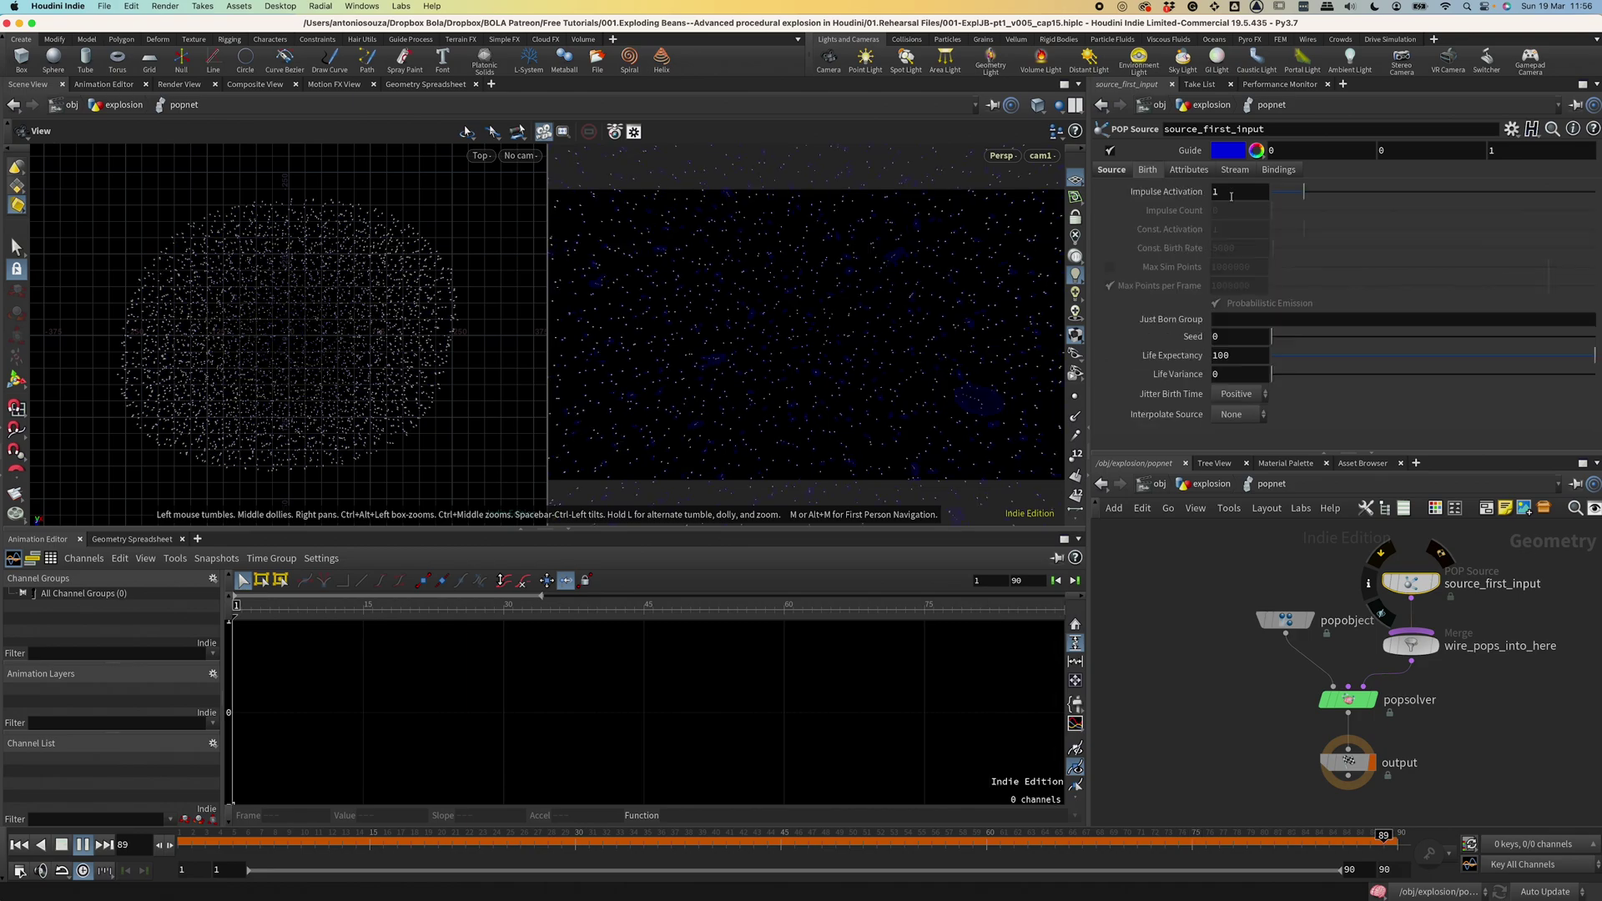
text($FF==1)
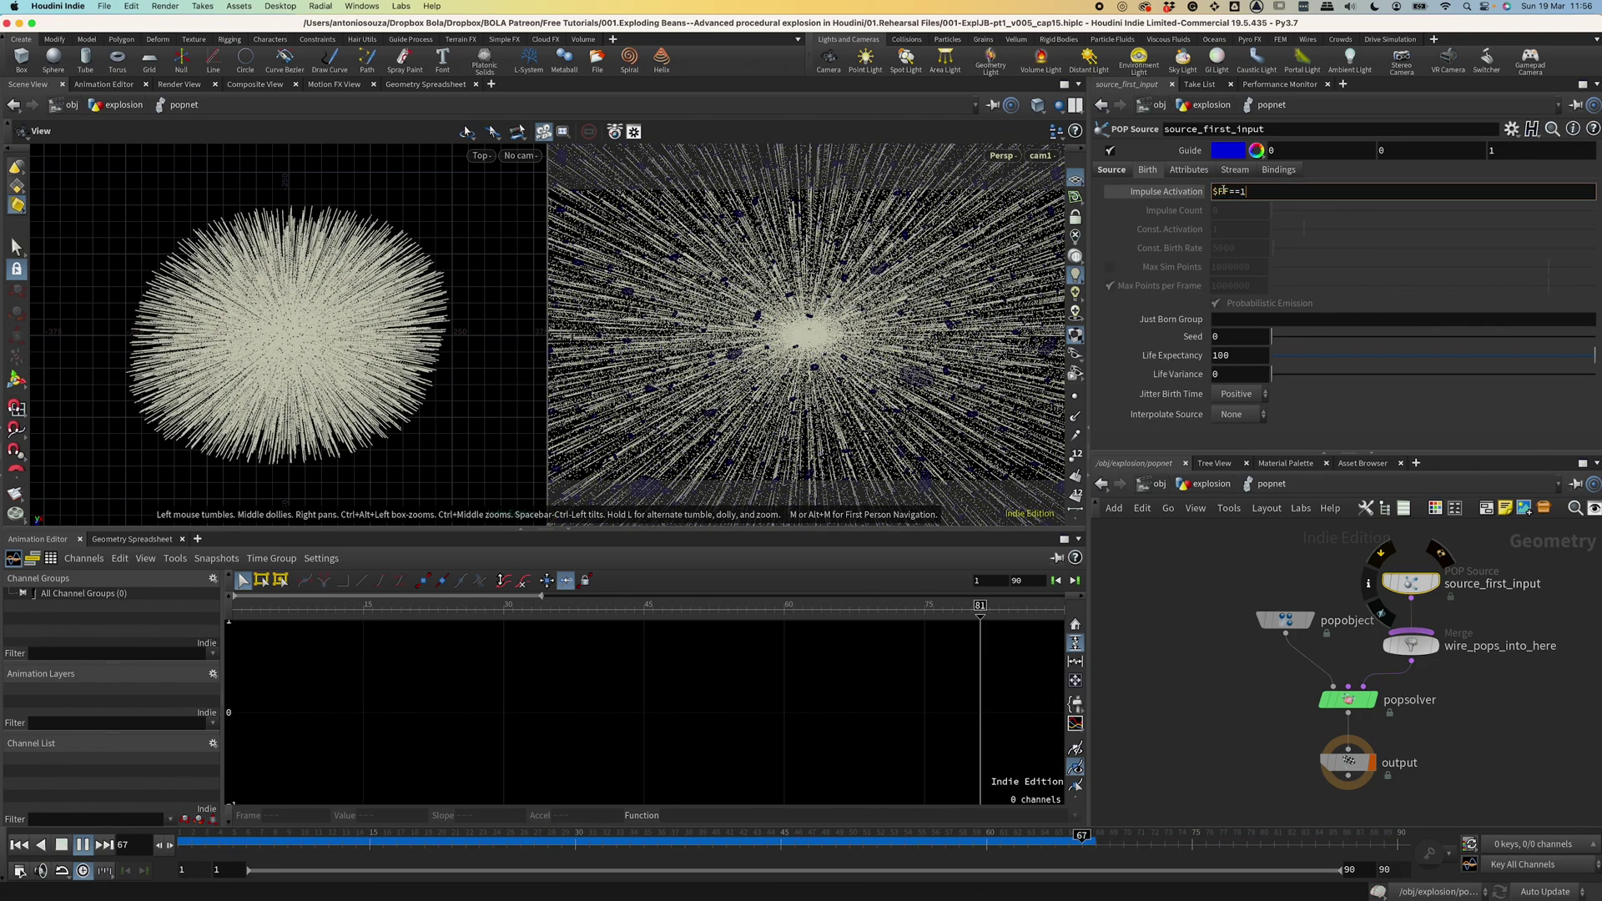
key(Return)
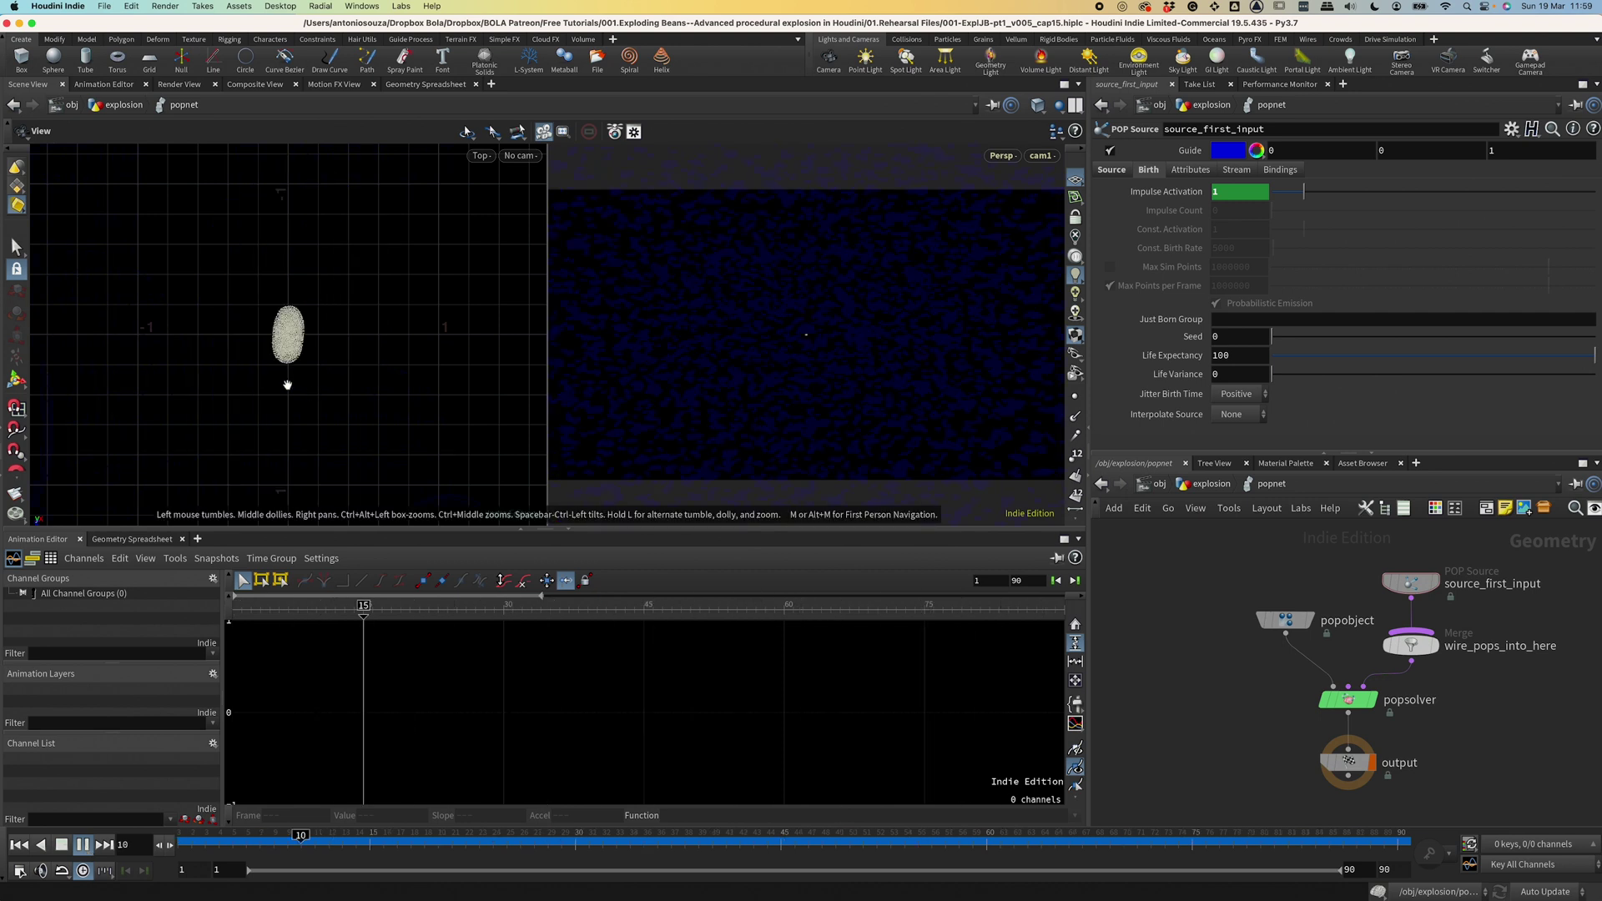
Display MOPs_Apply_Attributes in the explosion network, and inside popnet insert a POP Wrangle between source_first_input and wire_pops_into_here.
key(u)
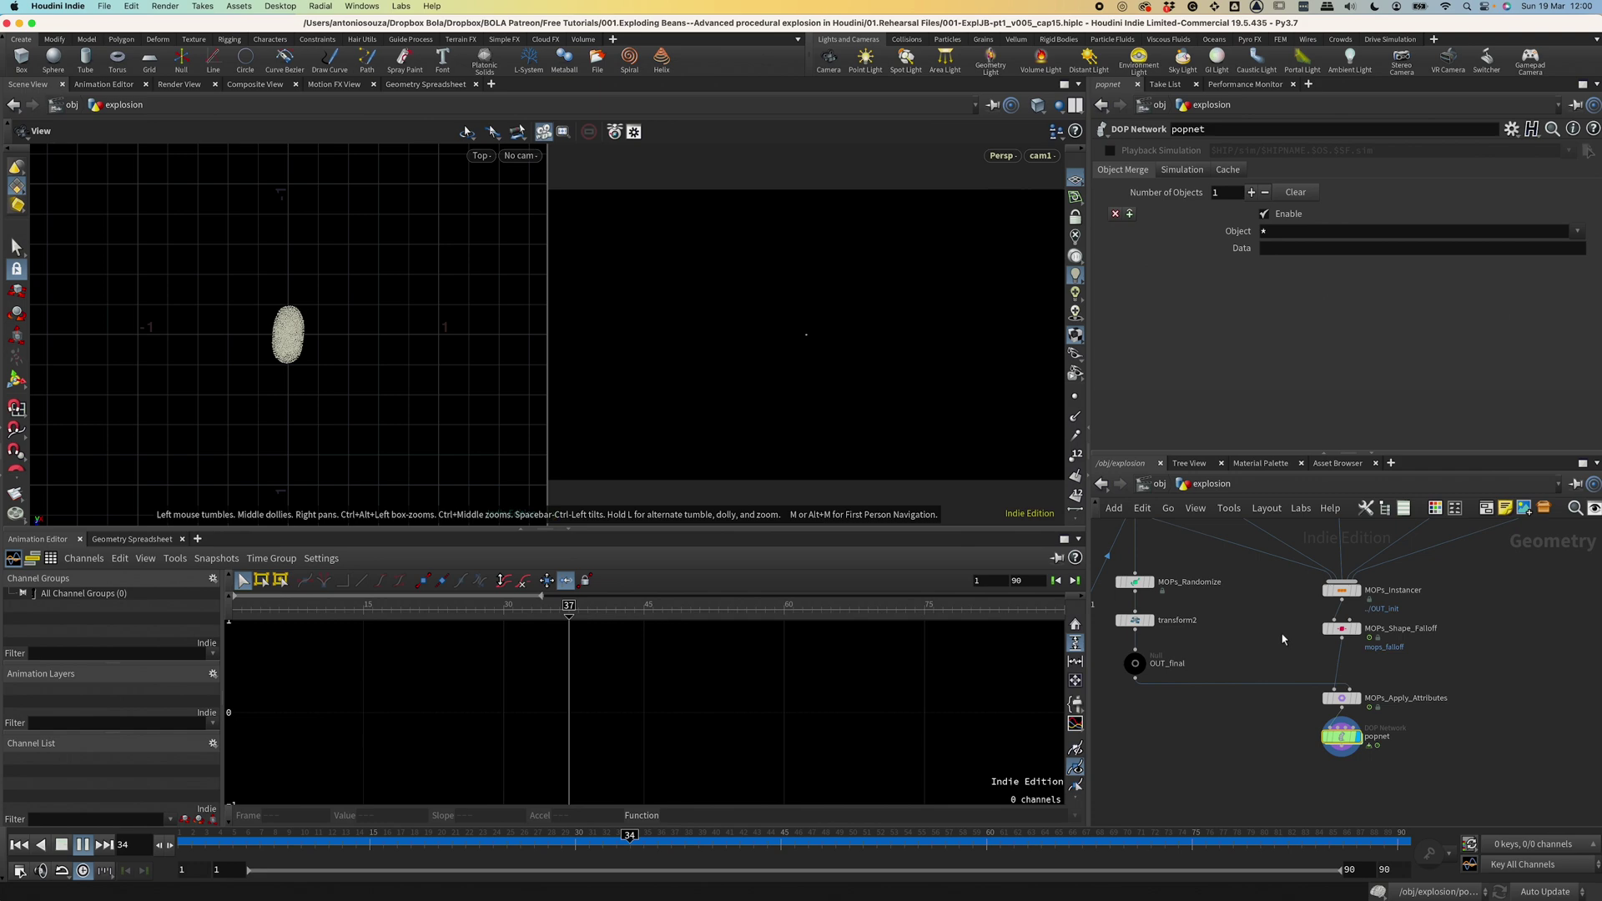
click(1356, 699)
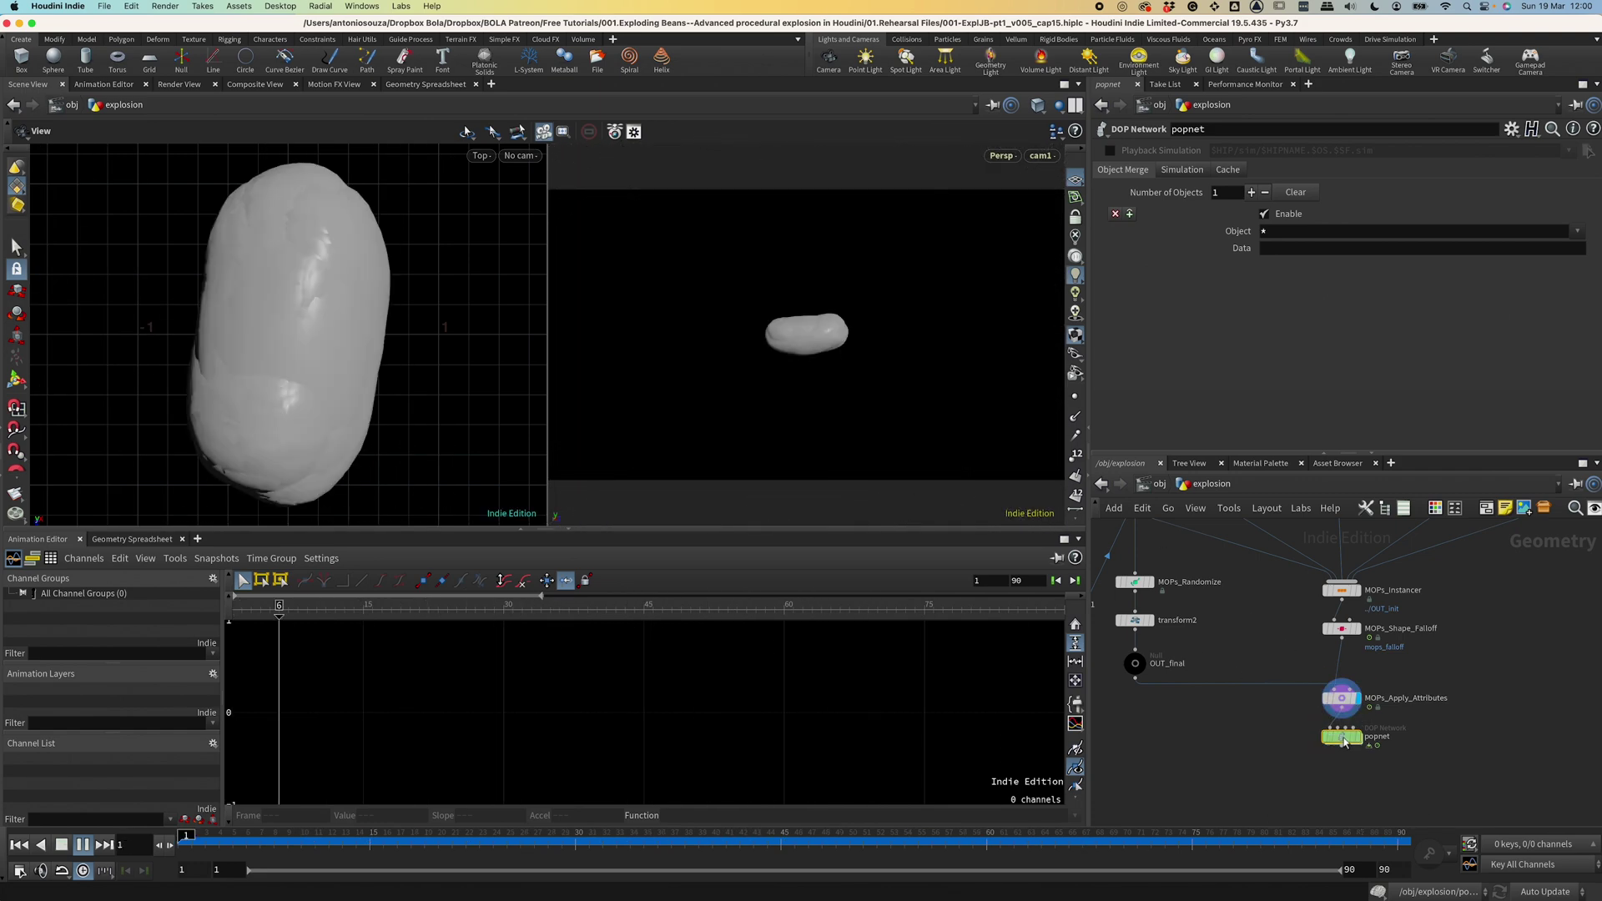
double_click(1341, 736)
key(Tab)
text(popwra)
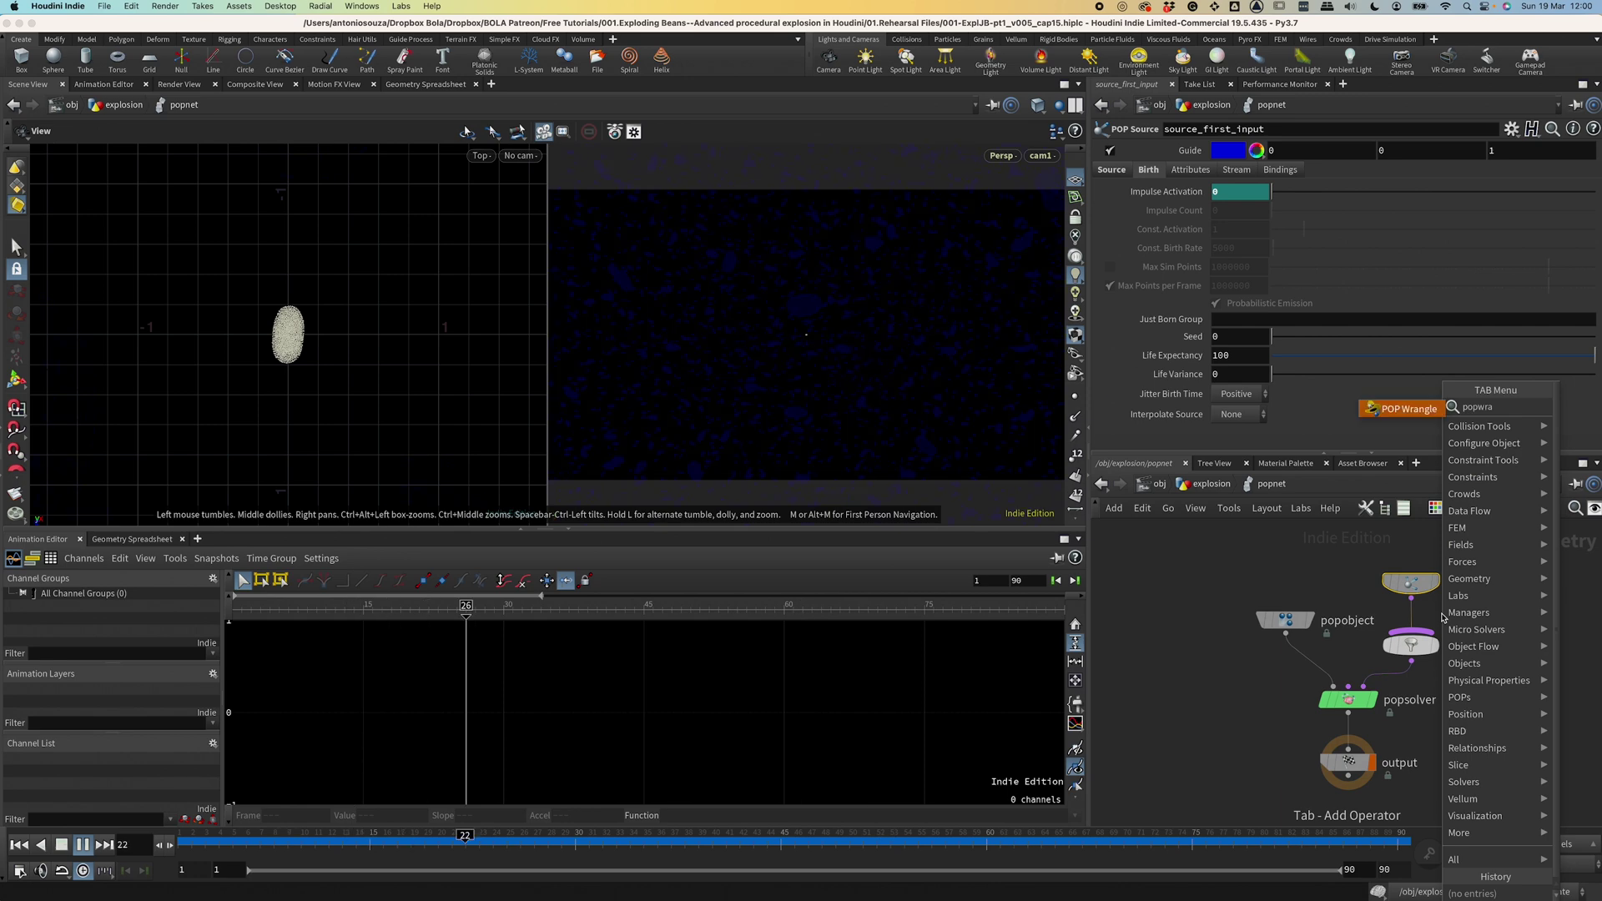
key(Return)
click(1414, 619)
In the explosion network, duplicate the OUT_final null, insert the copy between MOPs_Apply_Attributes and popnet, and rename it IN_DOPs.
click(1211, 484)
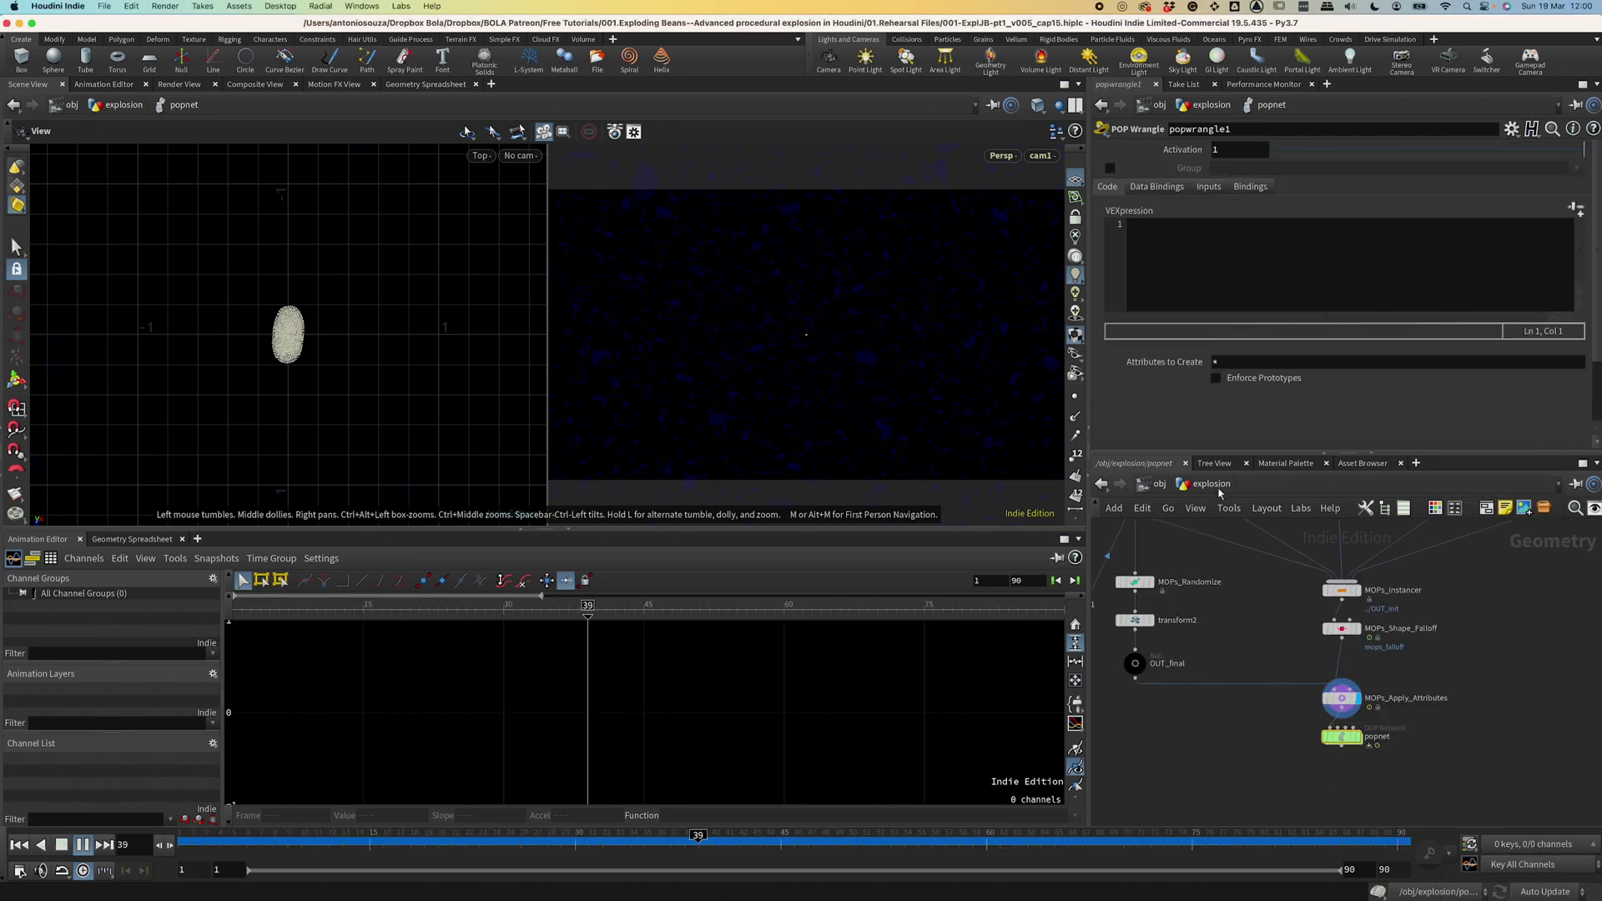
click(1135, 664)
key(ctrl+c)
key(ctrl+v)
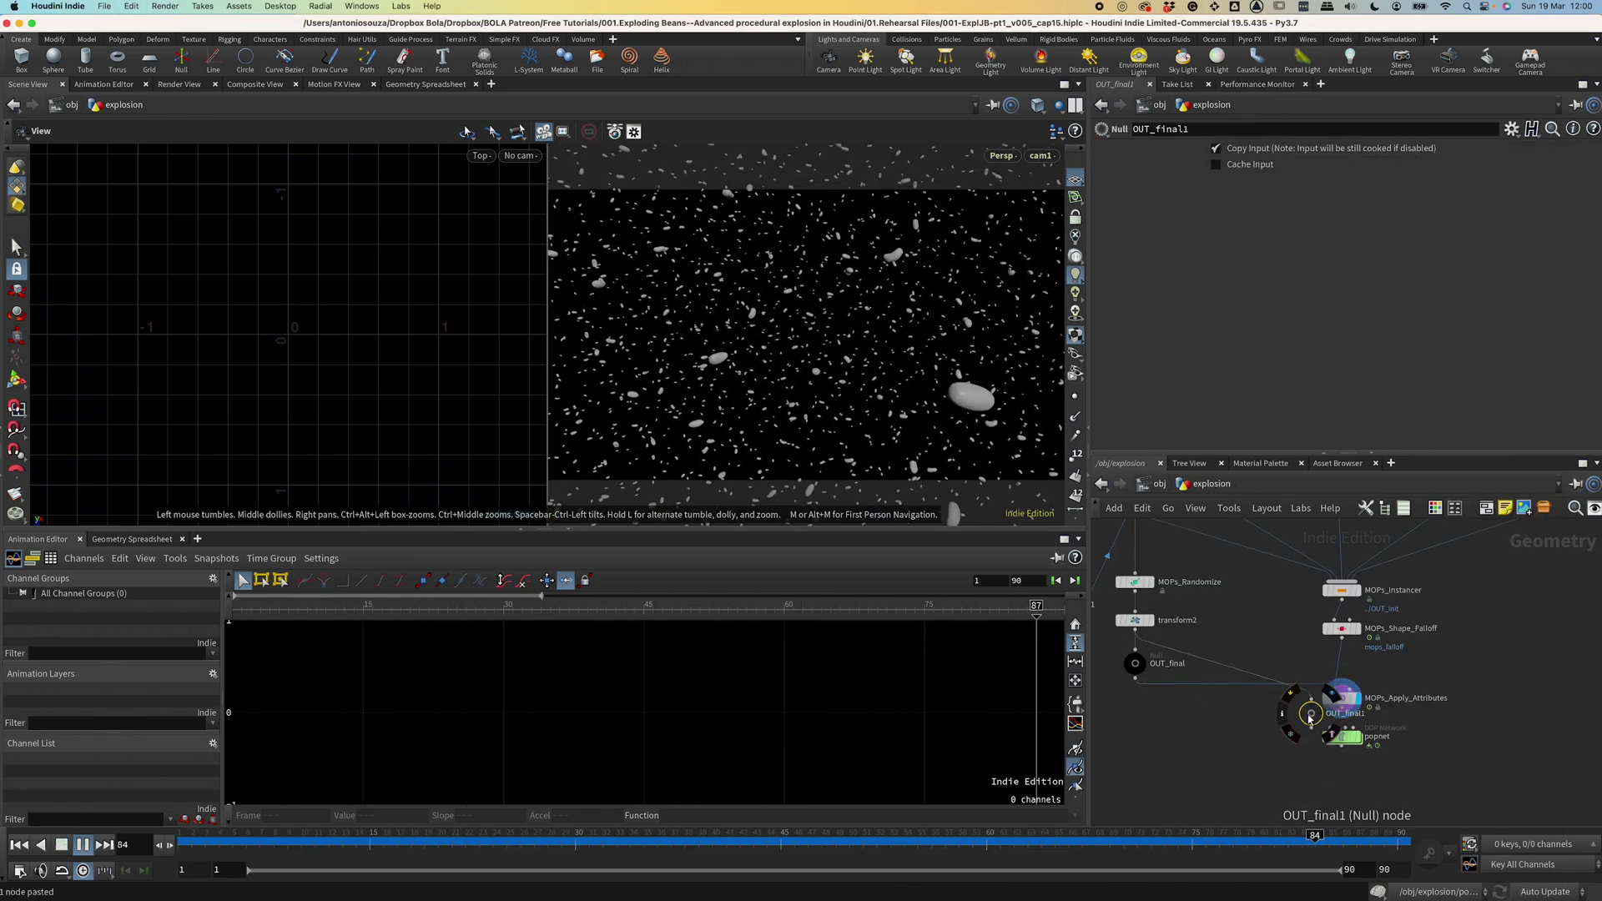
click(1341, 743)
double_click(1356, 743)
text(IN_)
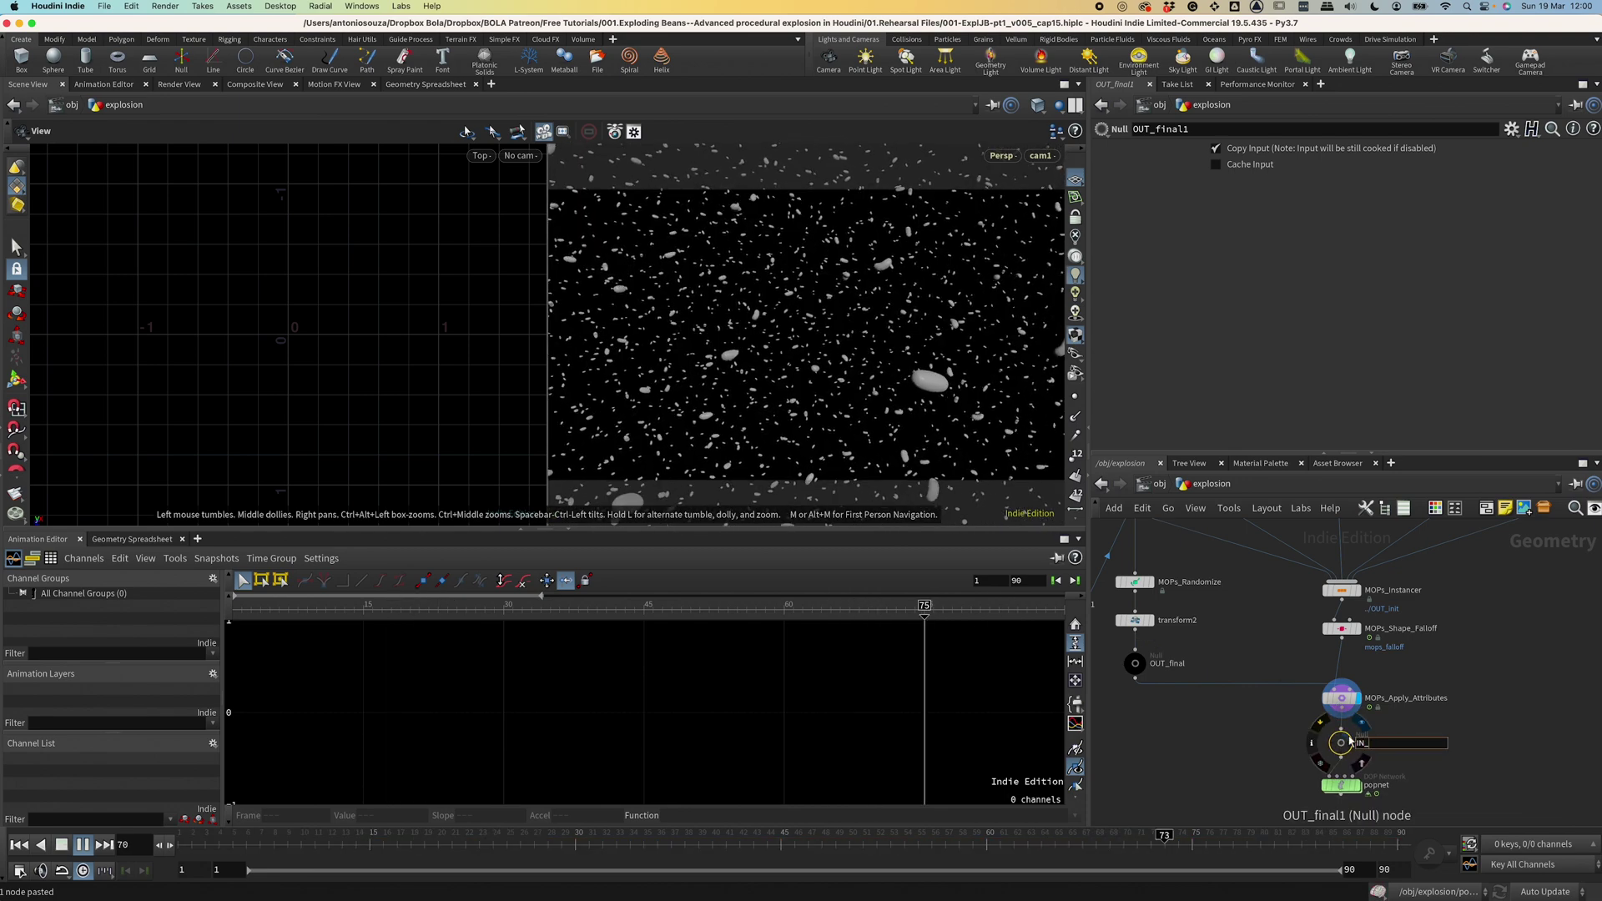
text(DOPs)
key(Return)
key(ctrl+c)
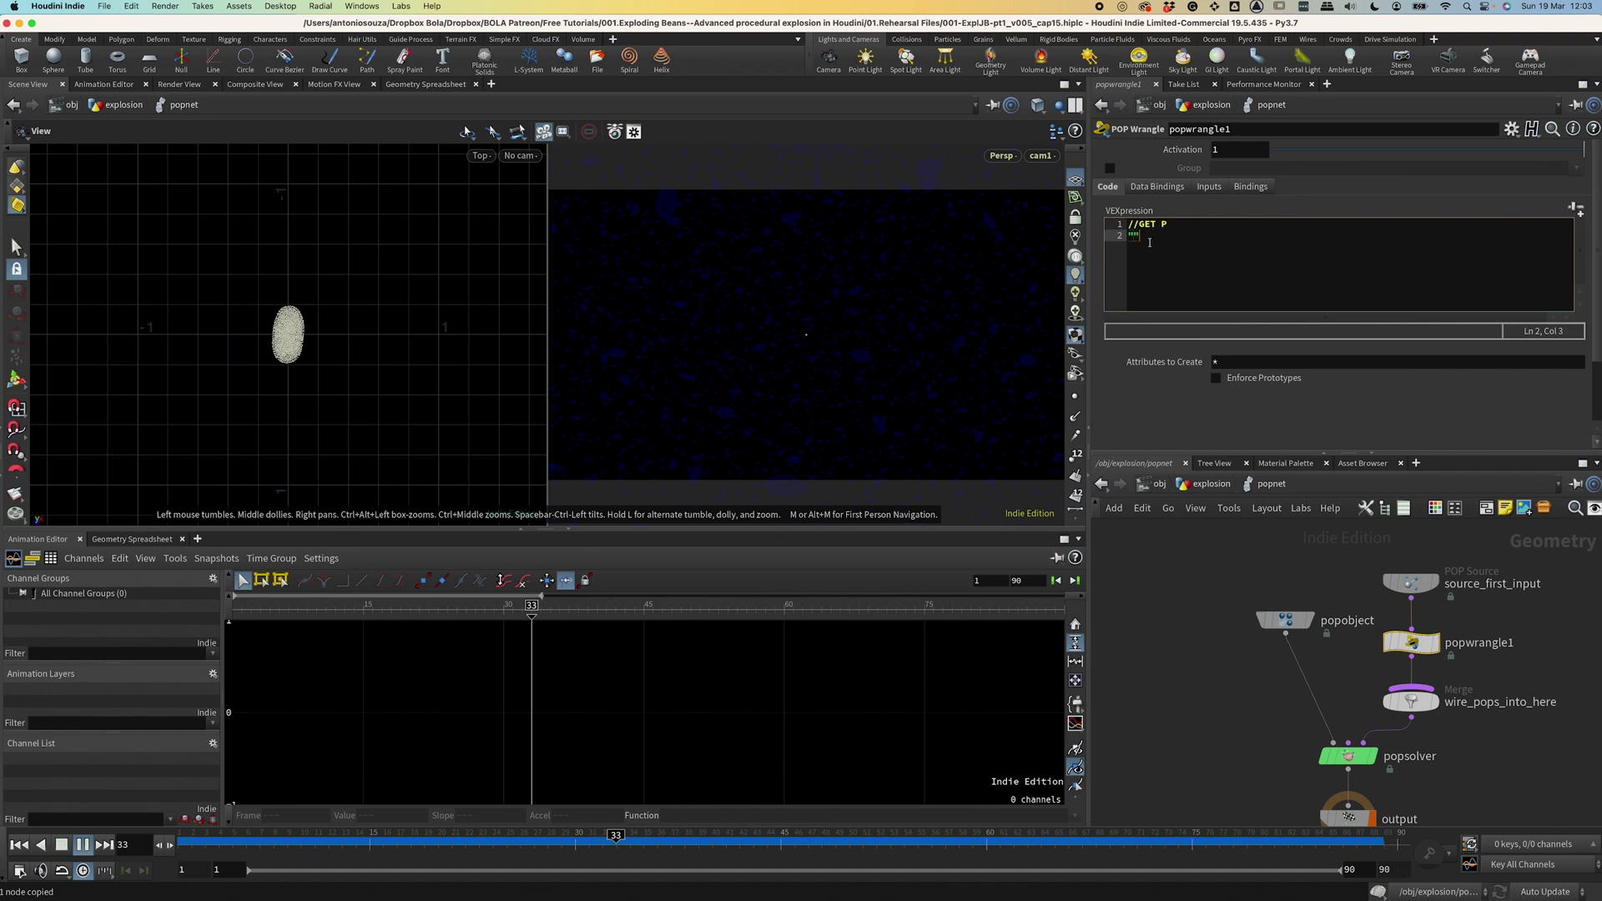
key(Left)
key(ctrl+v)
key(Home)
text(vector goa)
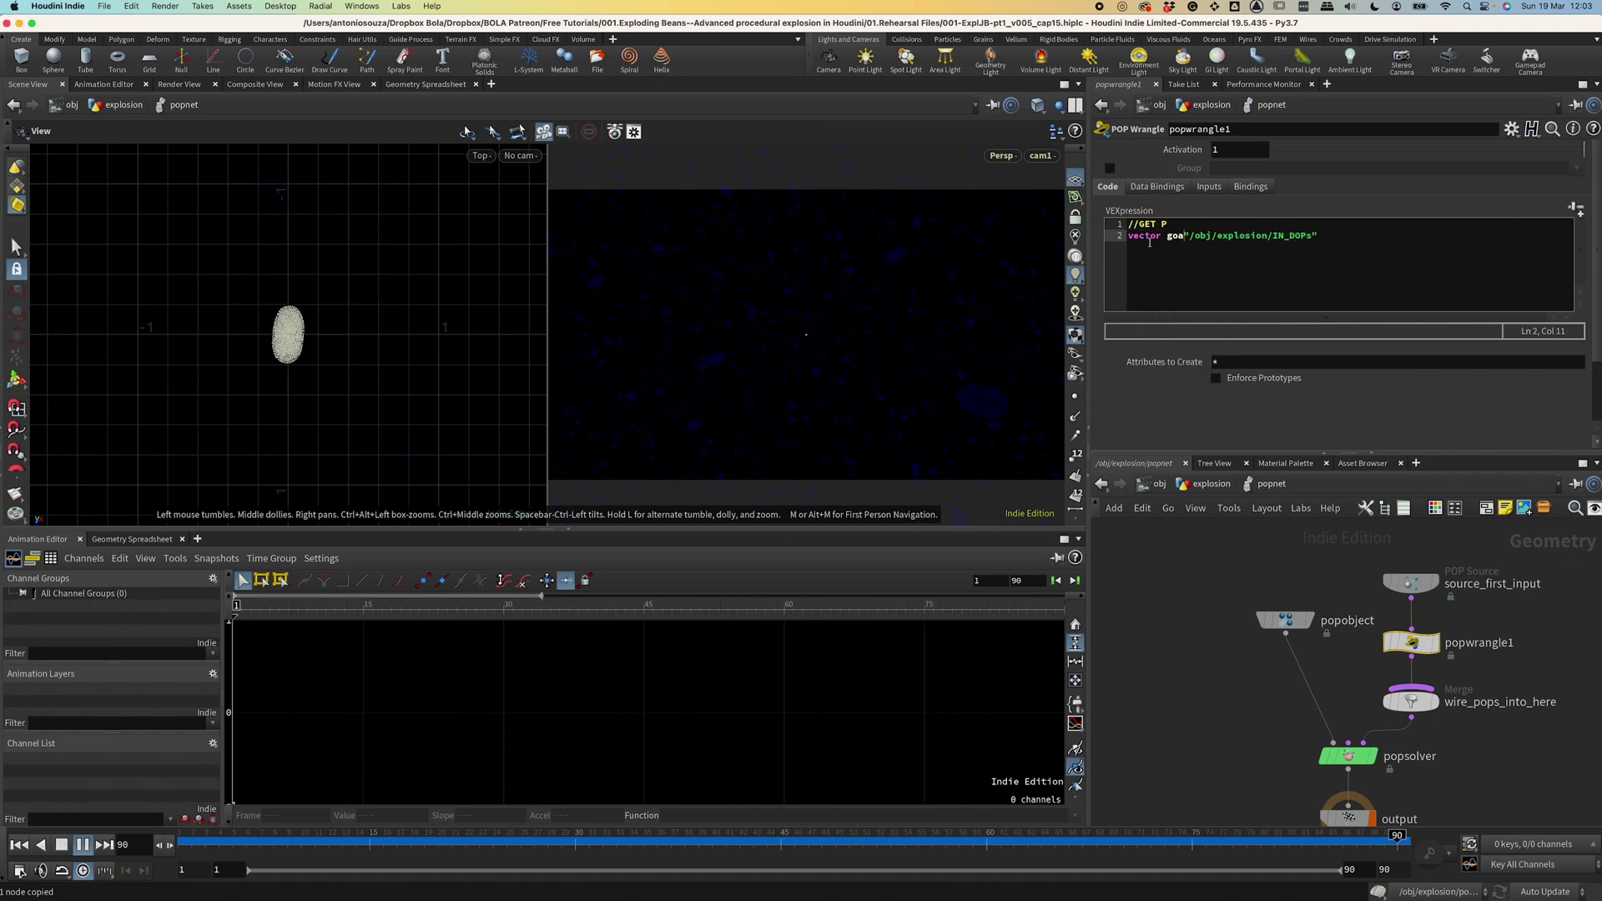
text(l = point)
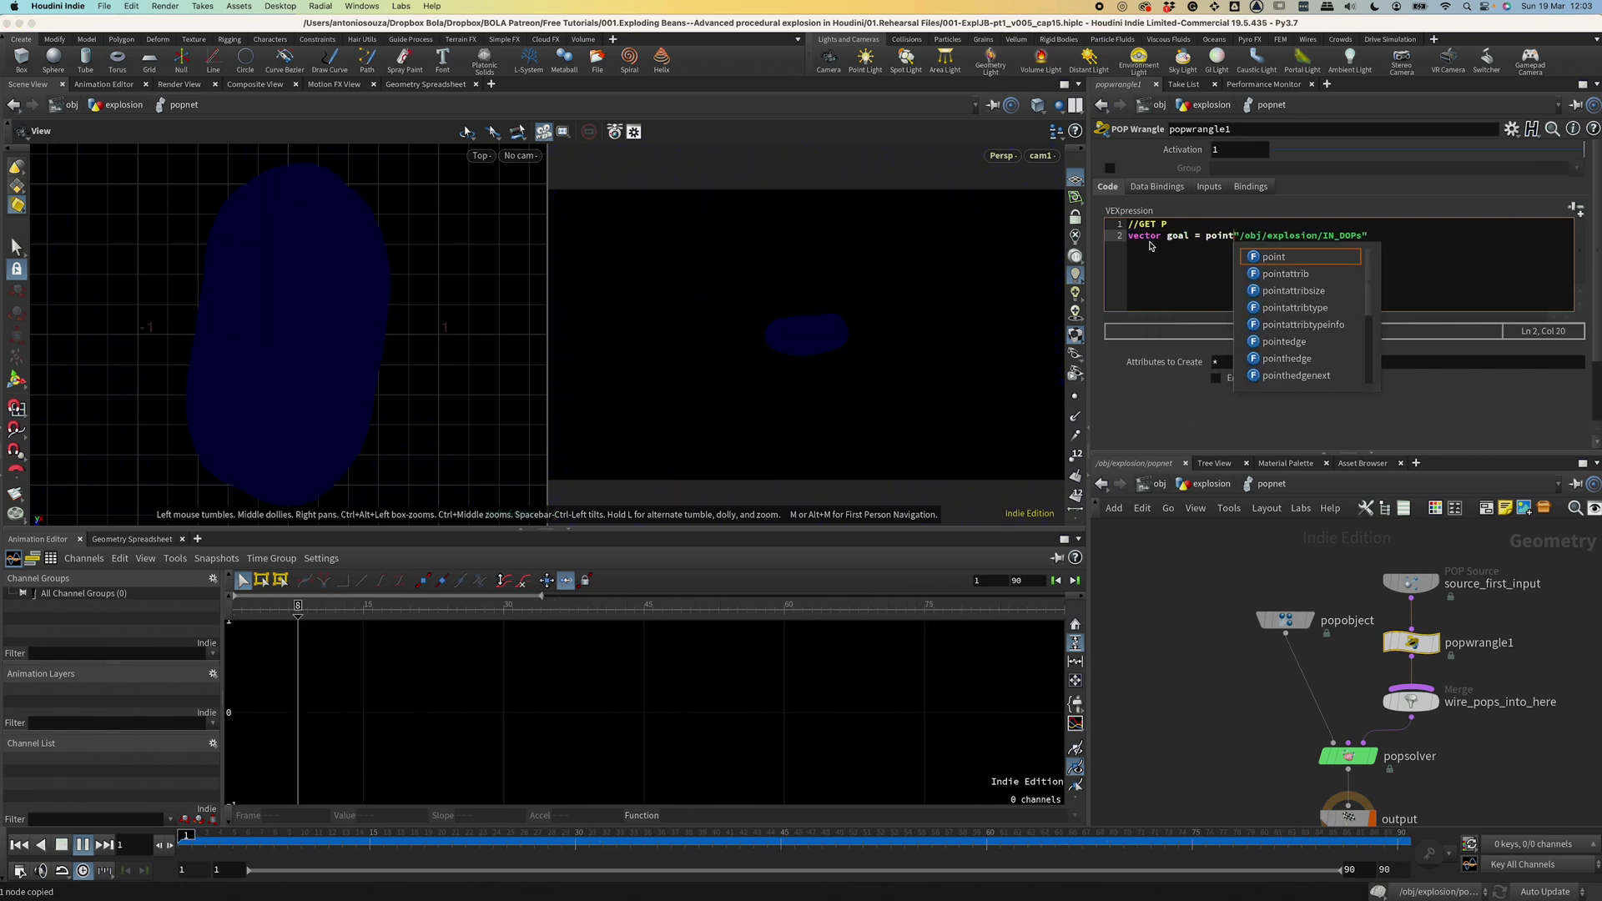
text(()
key(Right)
text(op:)
click(1397, 235)
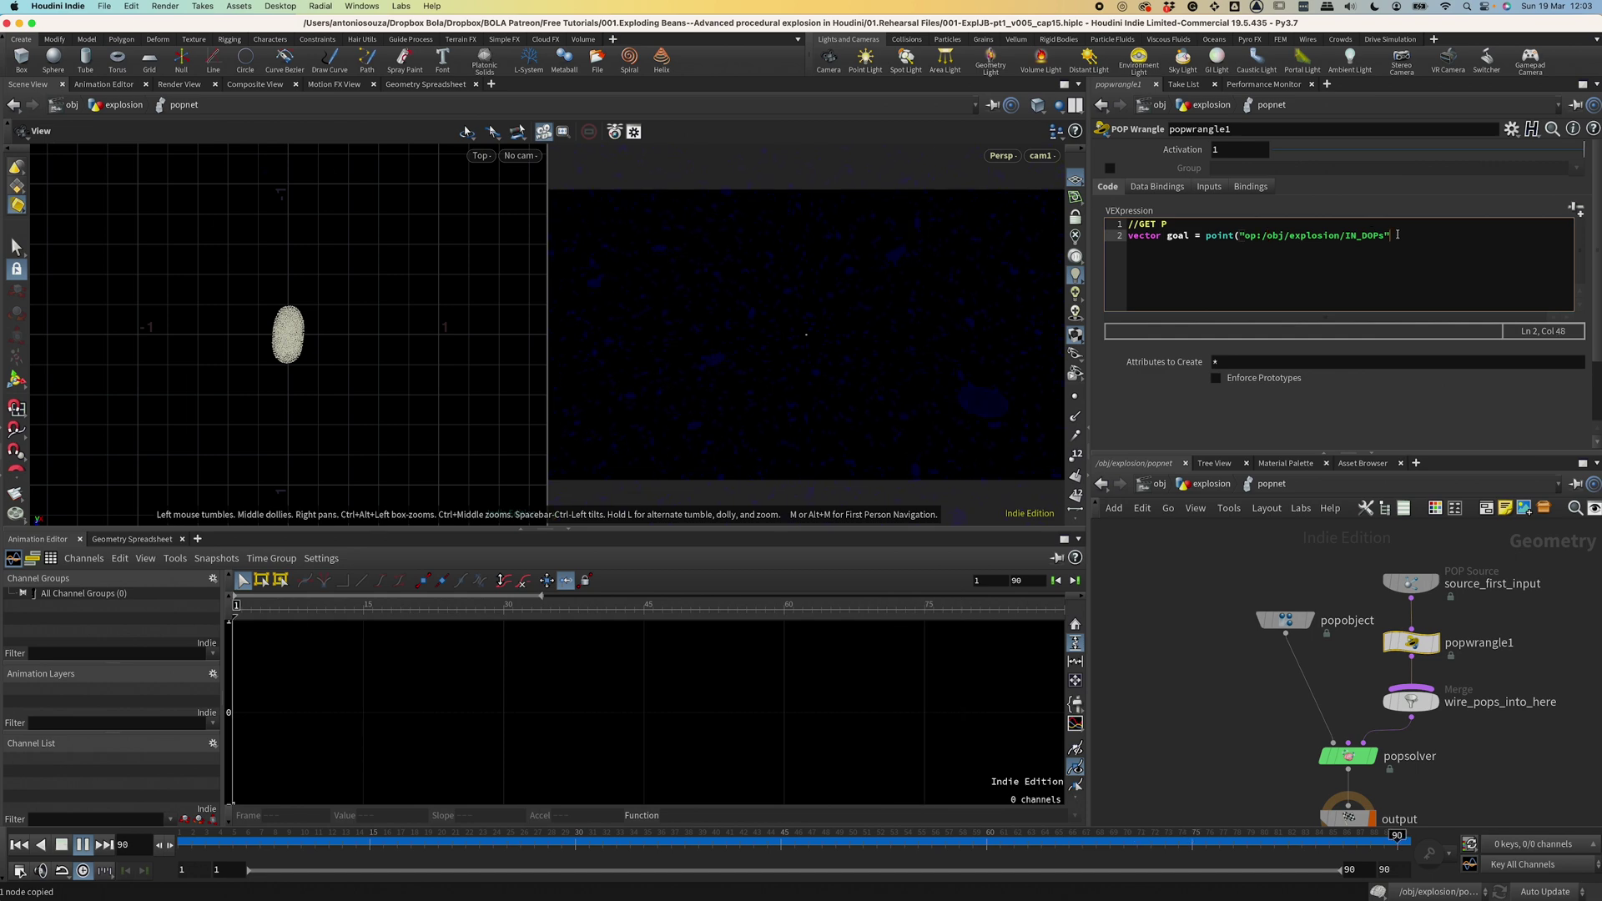
text(, "P")
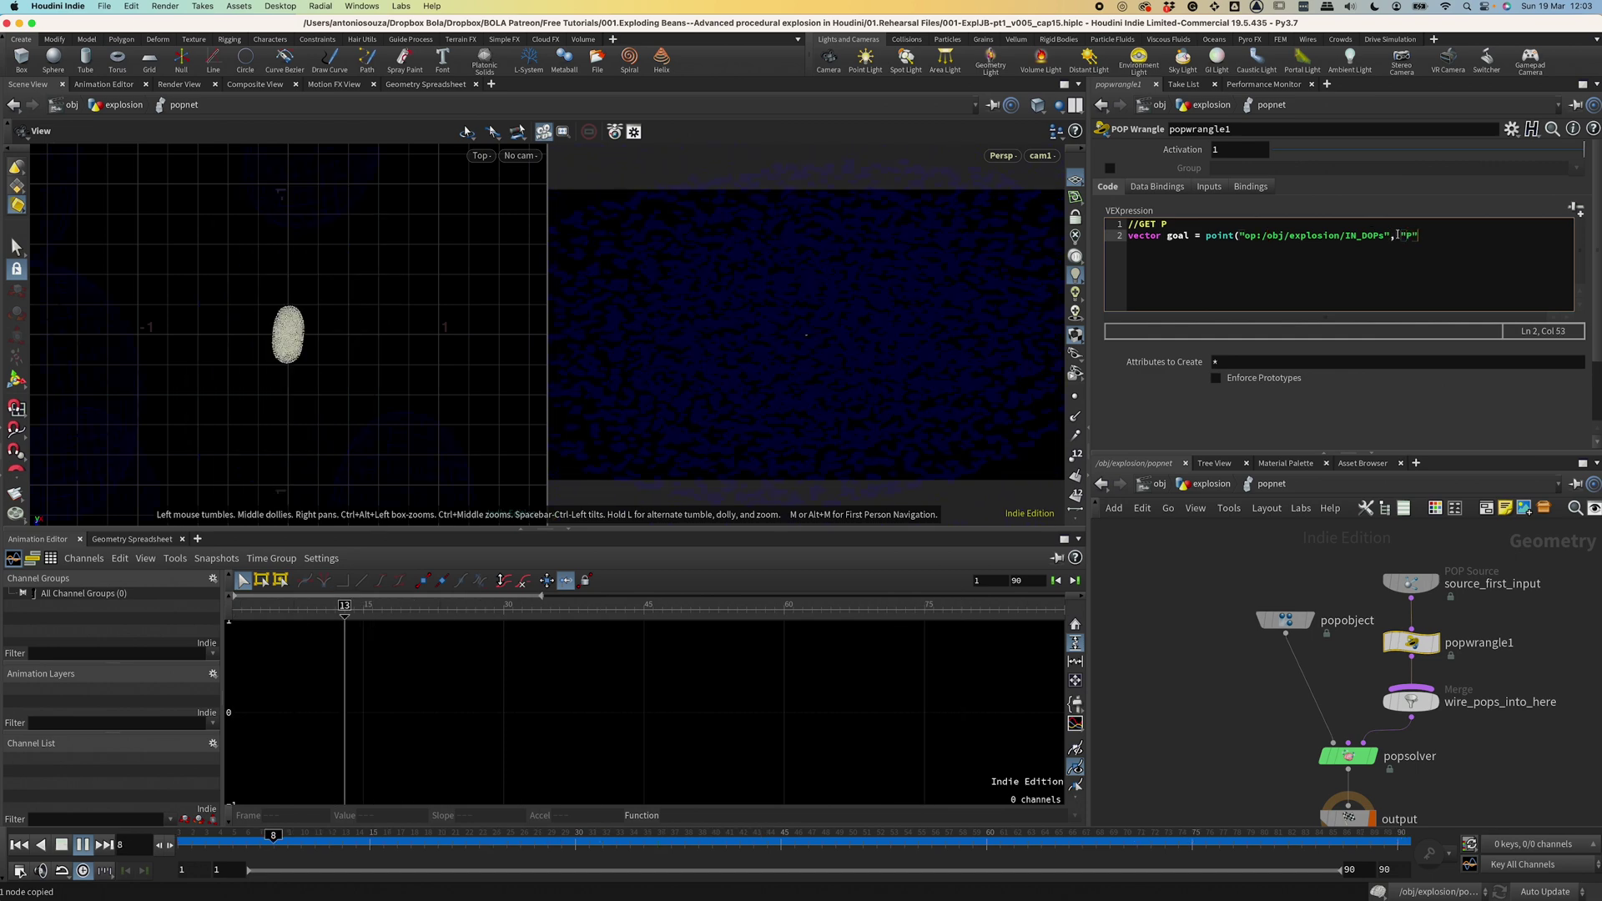
text(, @ptnum);)
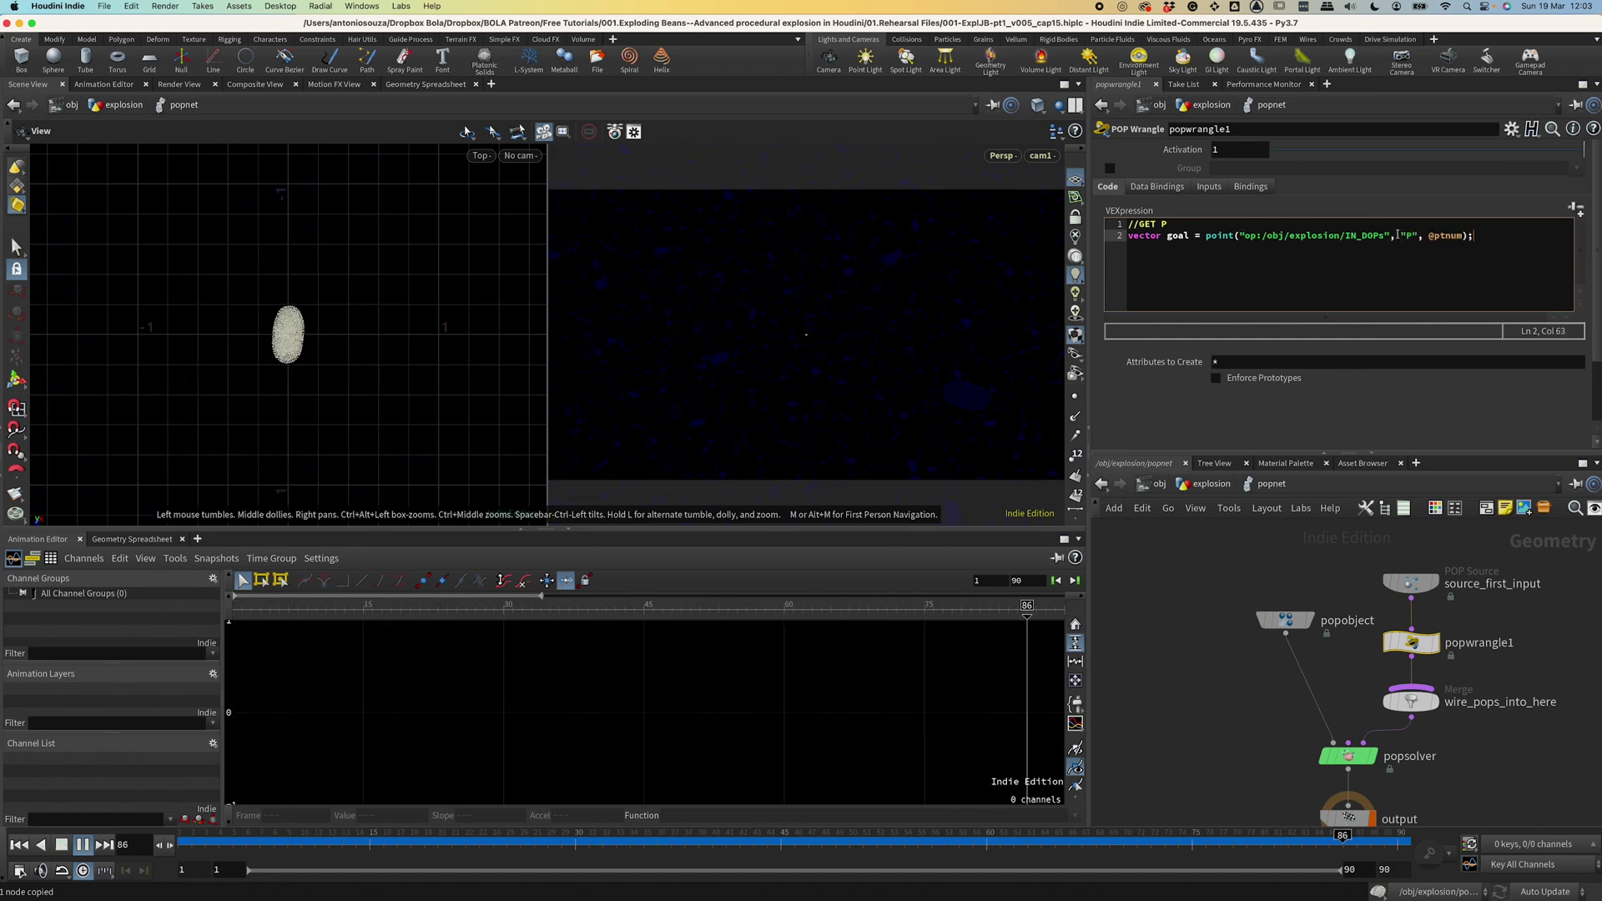
In popwrangle1, leave a blank line below the goal declaration and add the velocity expression v@v = goal - @P;.
key(Return)
key(Return)
text(@)
key(BackSpace)
text(v@v)
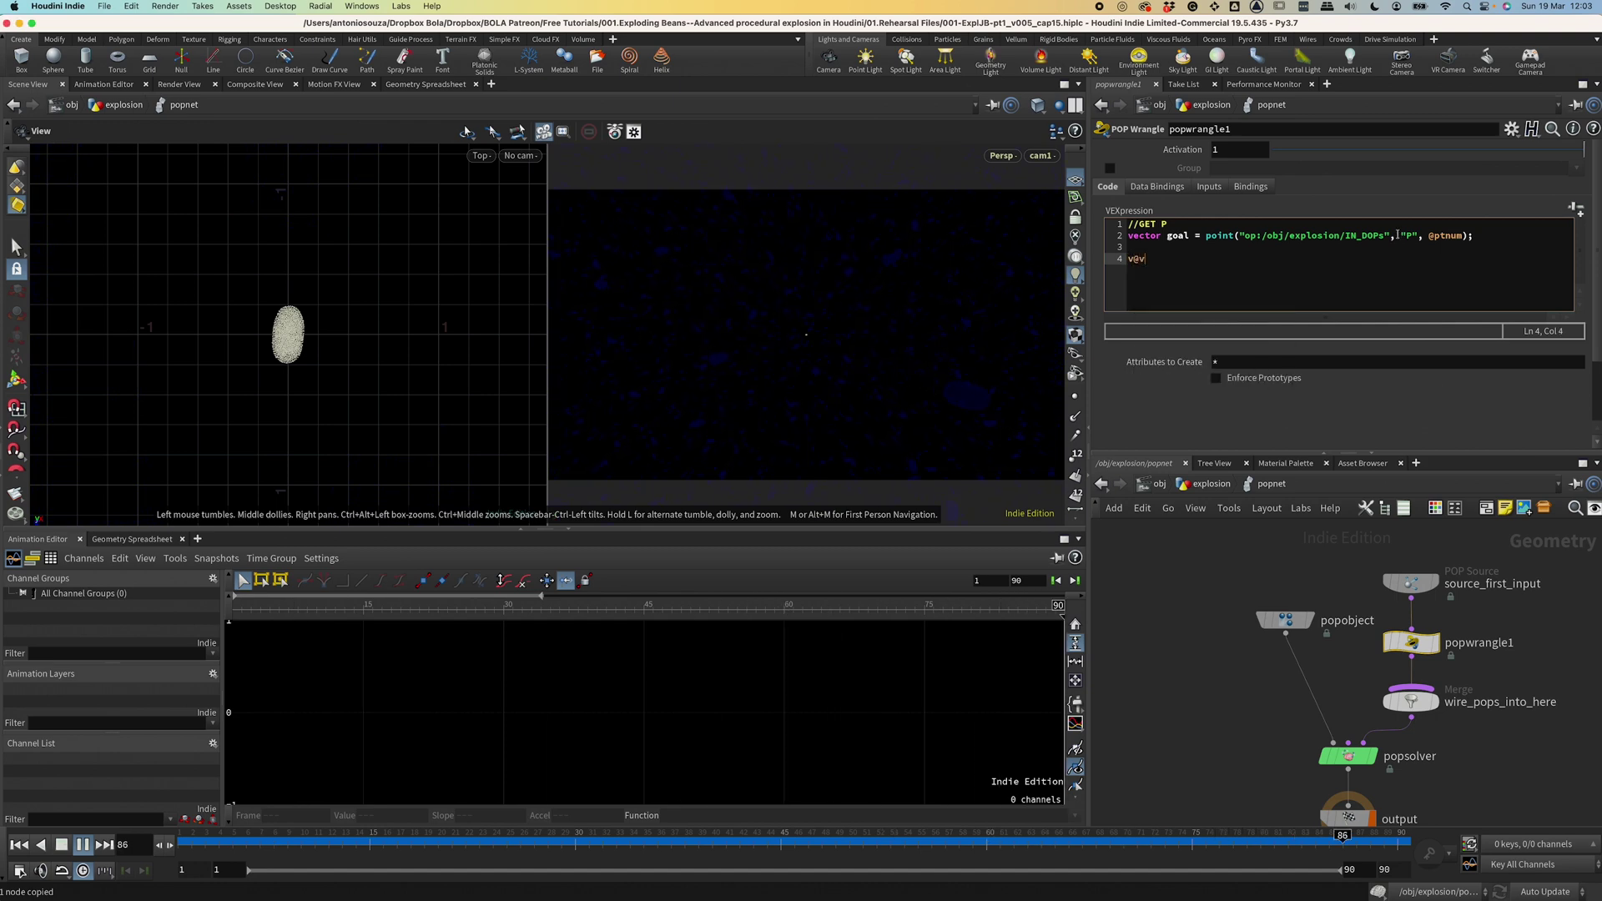
text( = goal - @P;)
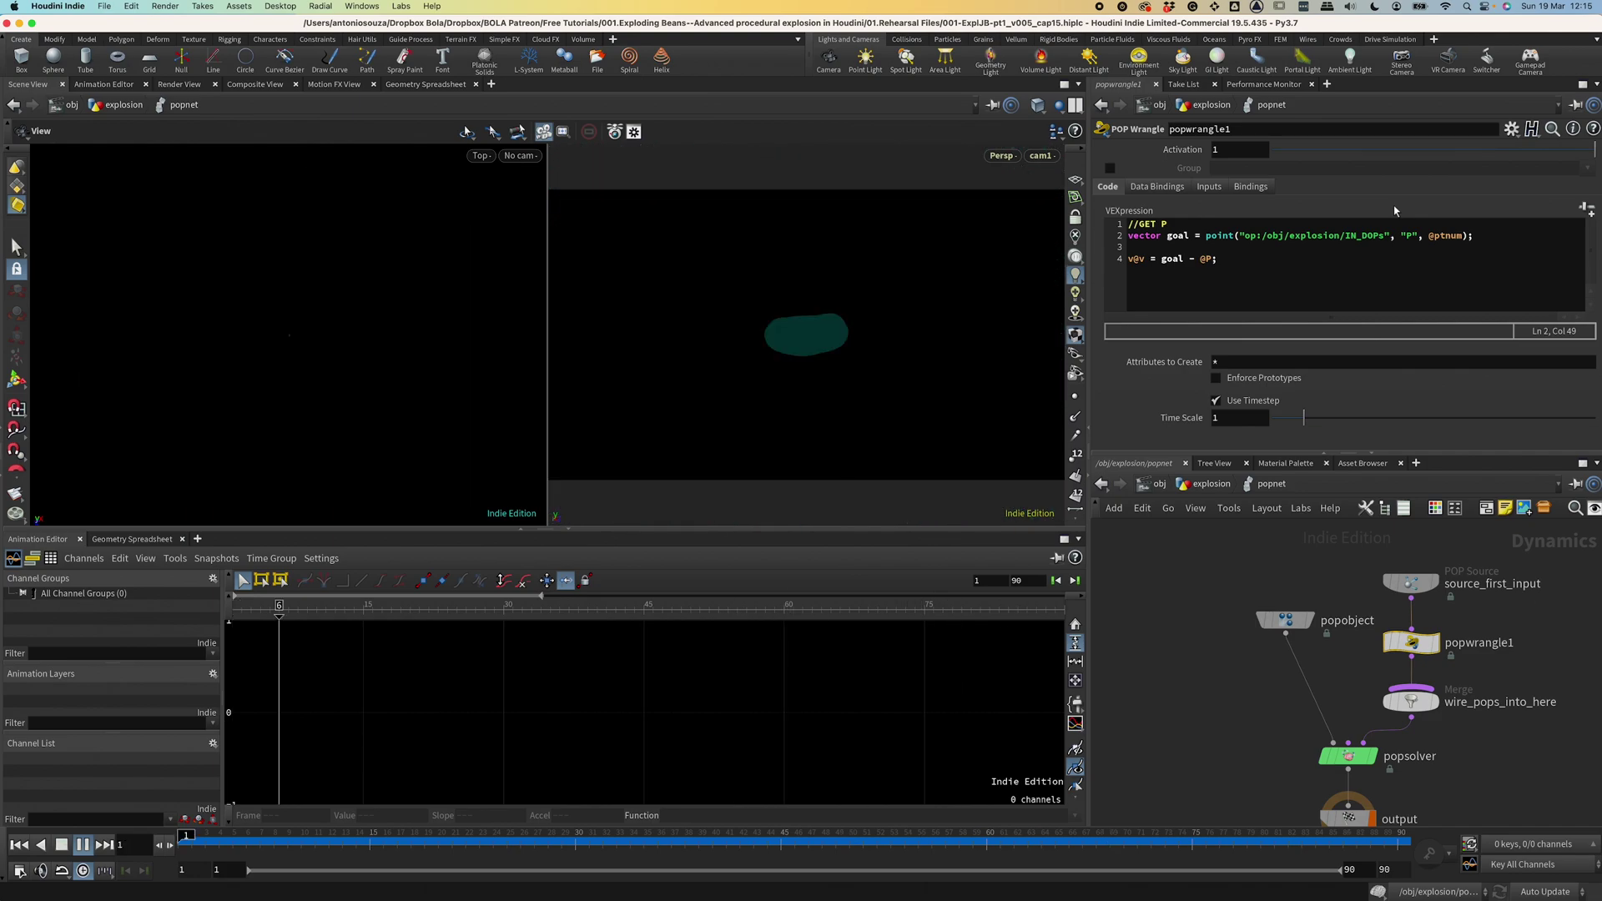
Wrap the goal - @P difference in parentheses and multiply it by ch("velocity_scale").
click(1211, 259)
text())
click(1161, 259)
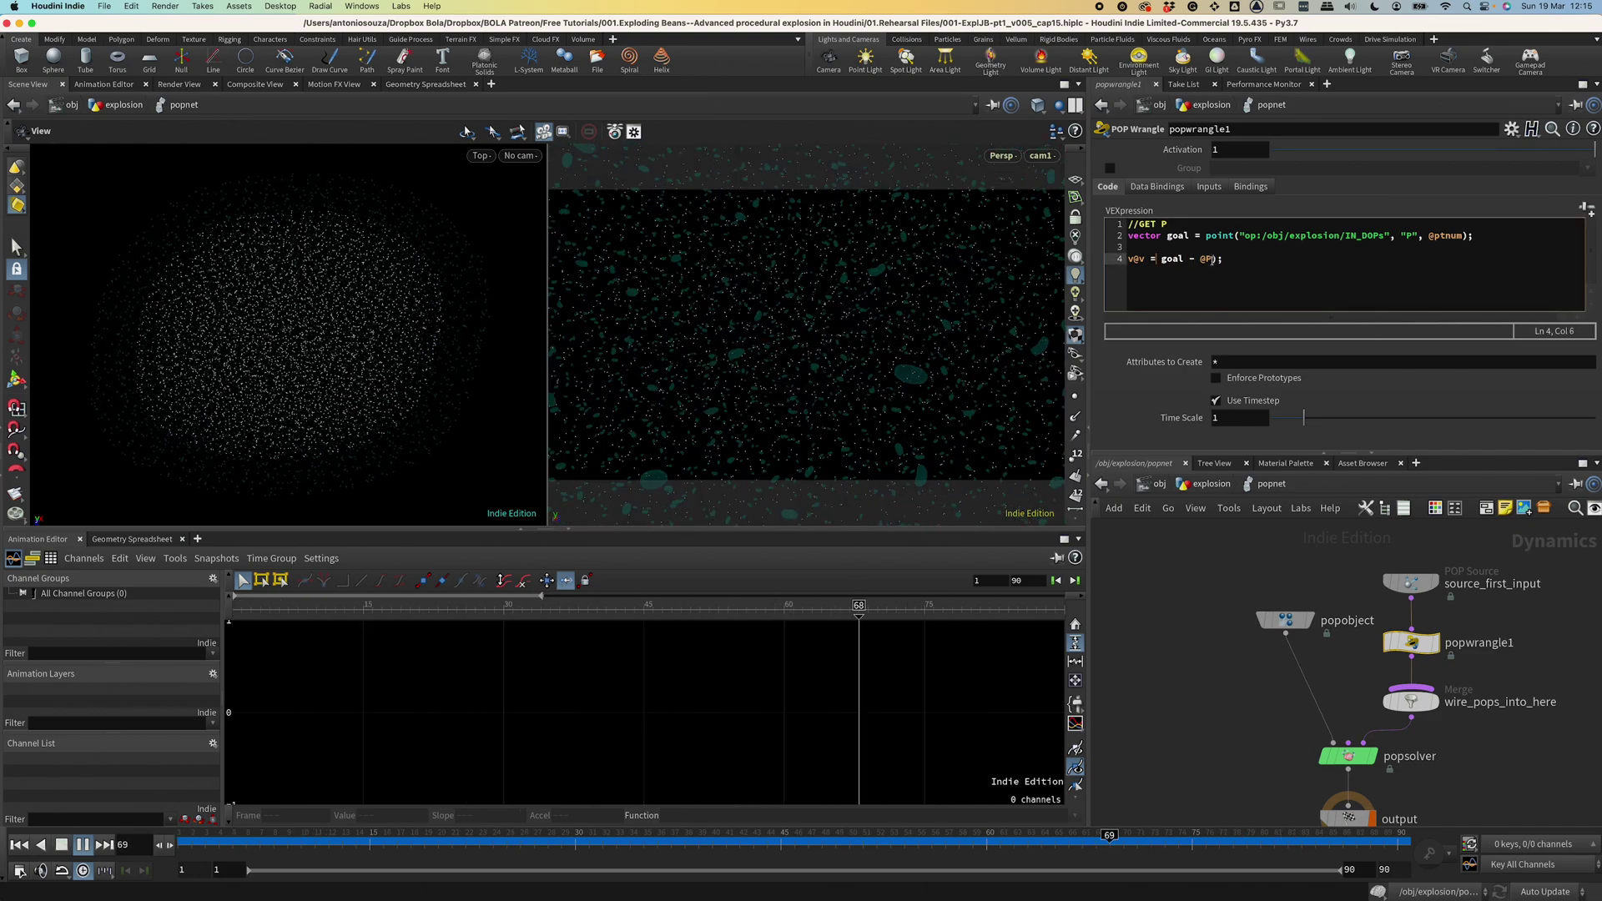
text(()
click(1222, 259)
text(*ch("velocity_)
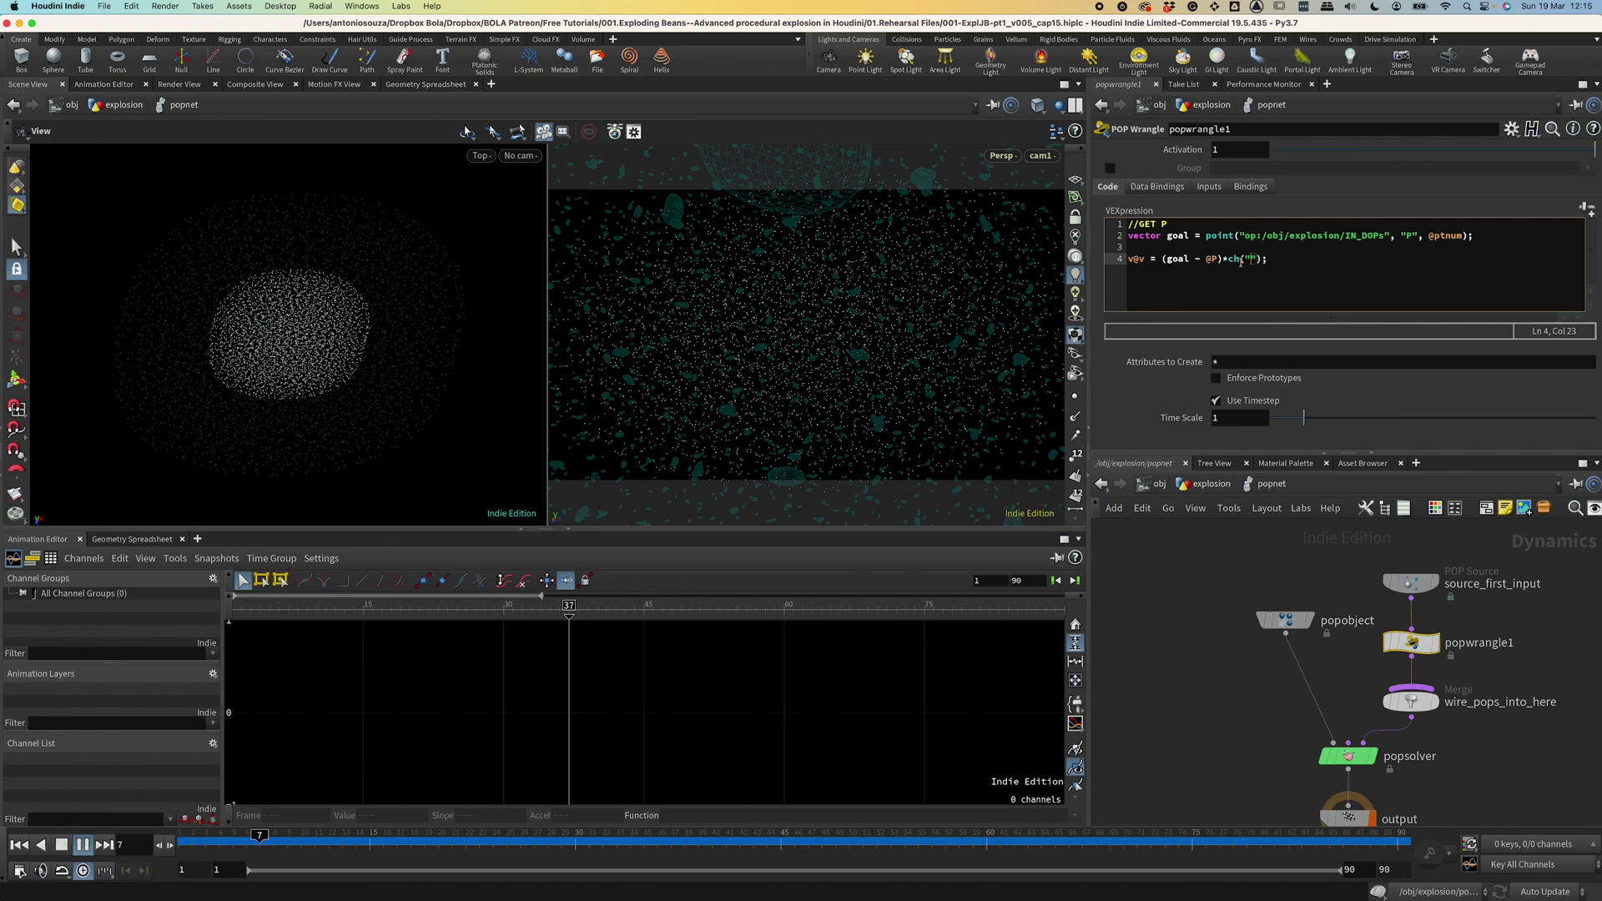
text(scale)
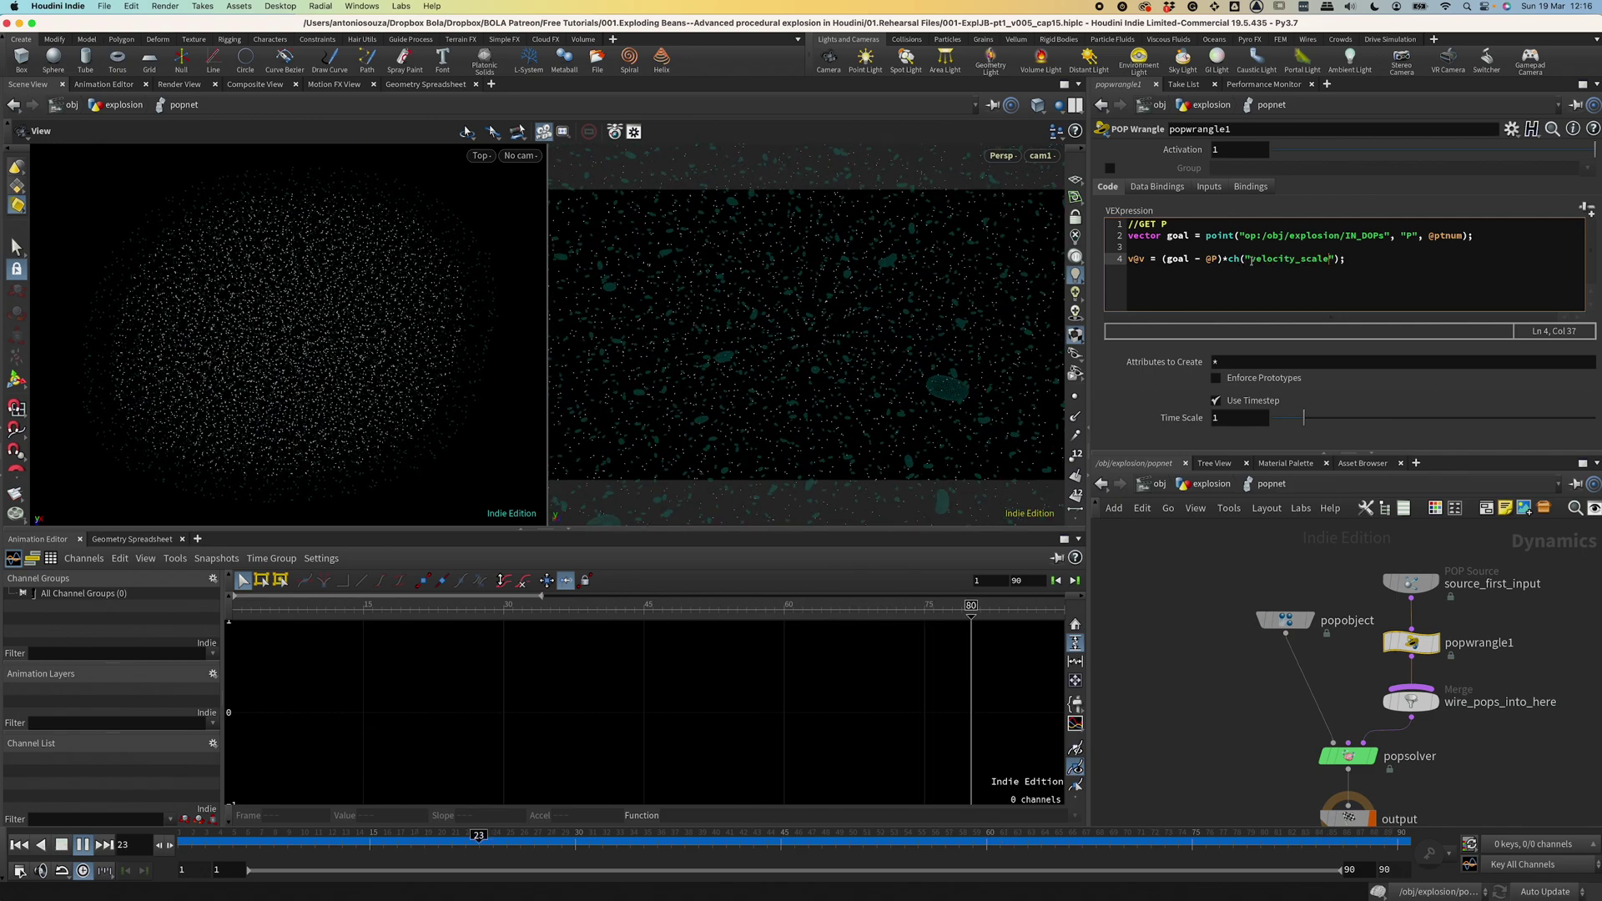
Create the Velocity Scale parameter from the VEX code and set it to 10.
click(1586, 207)
click(1243, 438)
text(10)
key(Return)
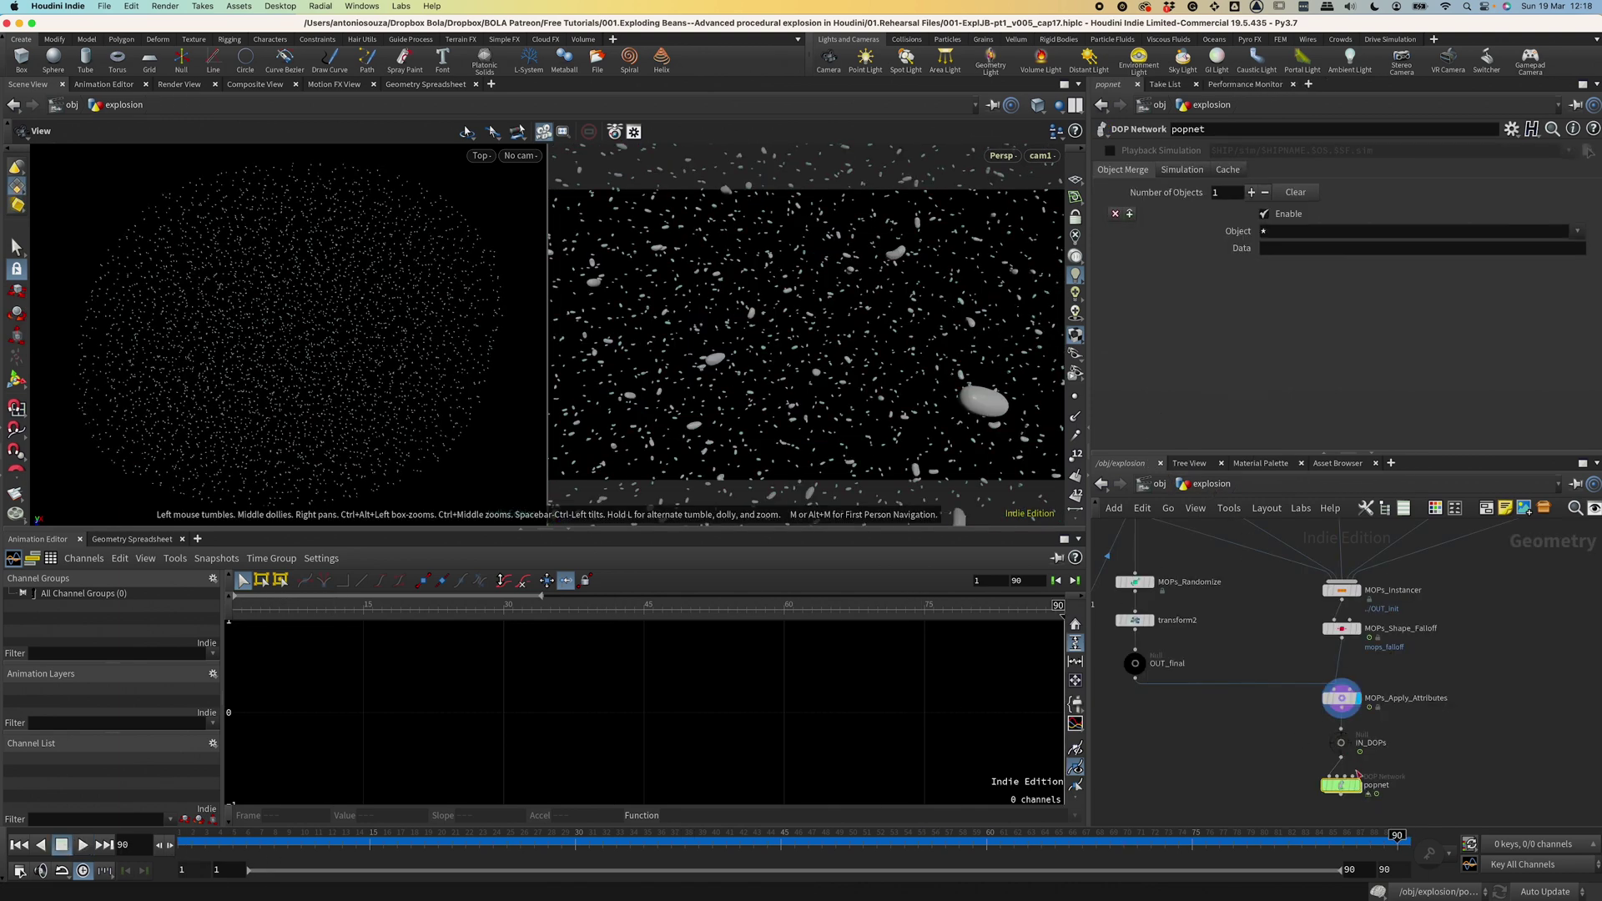
Return to the explosion network and place a Transform Pieces node below popnet.
click(1361, 790)
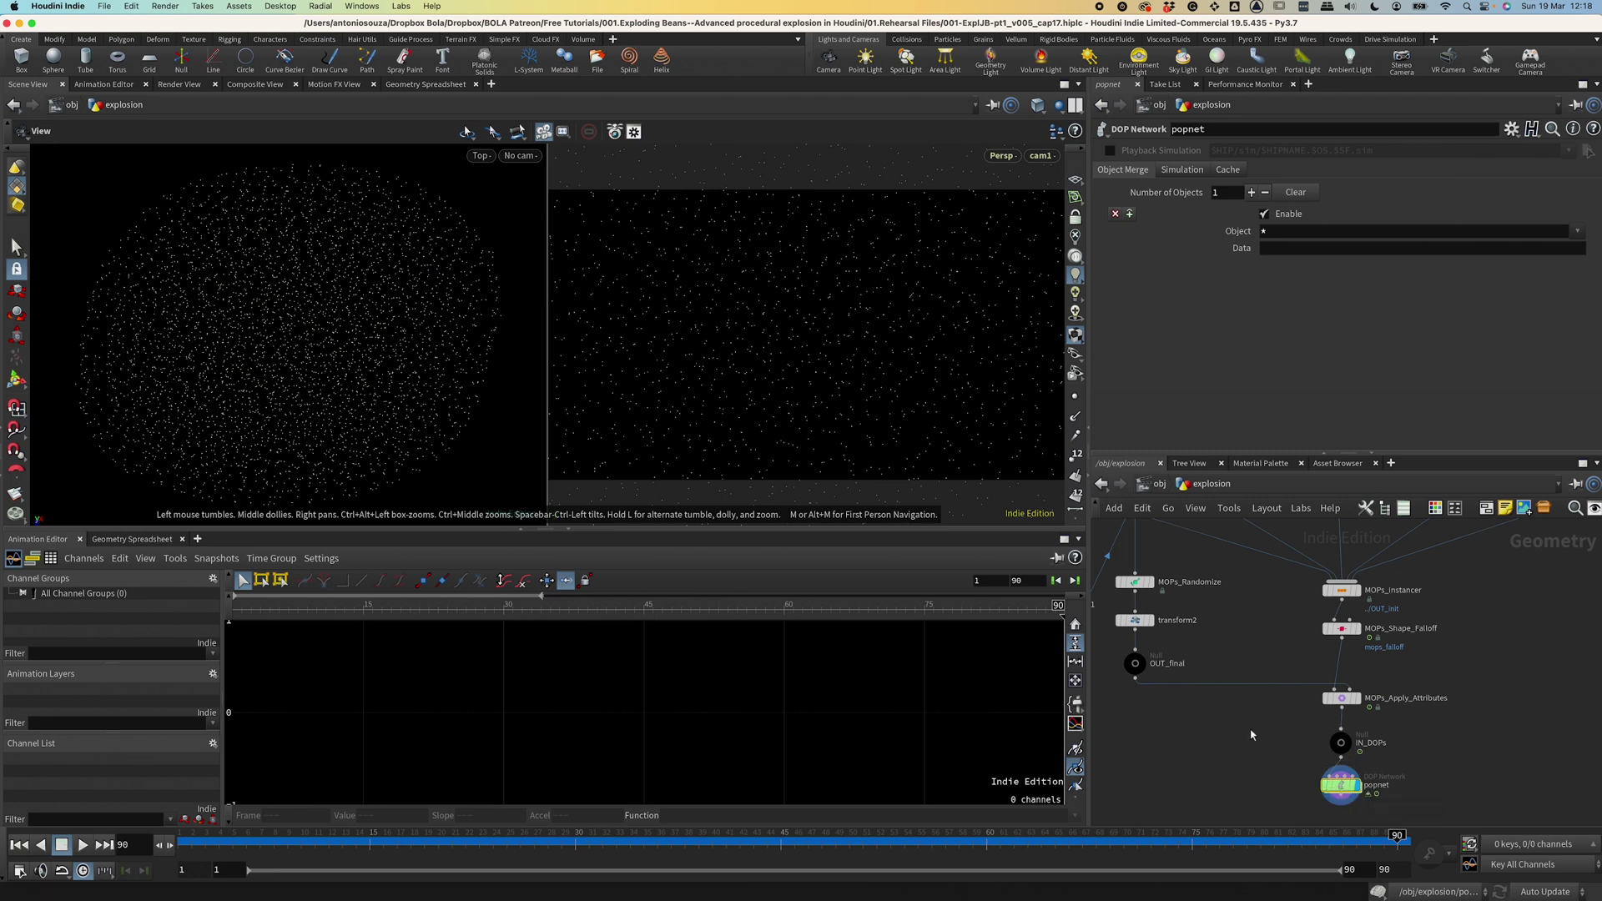
scroll(1277, 726, down, 3)
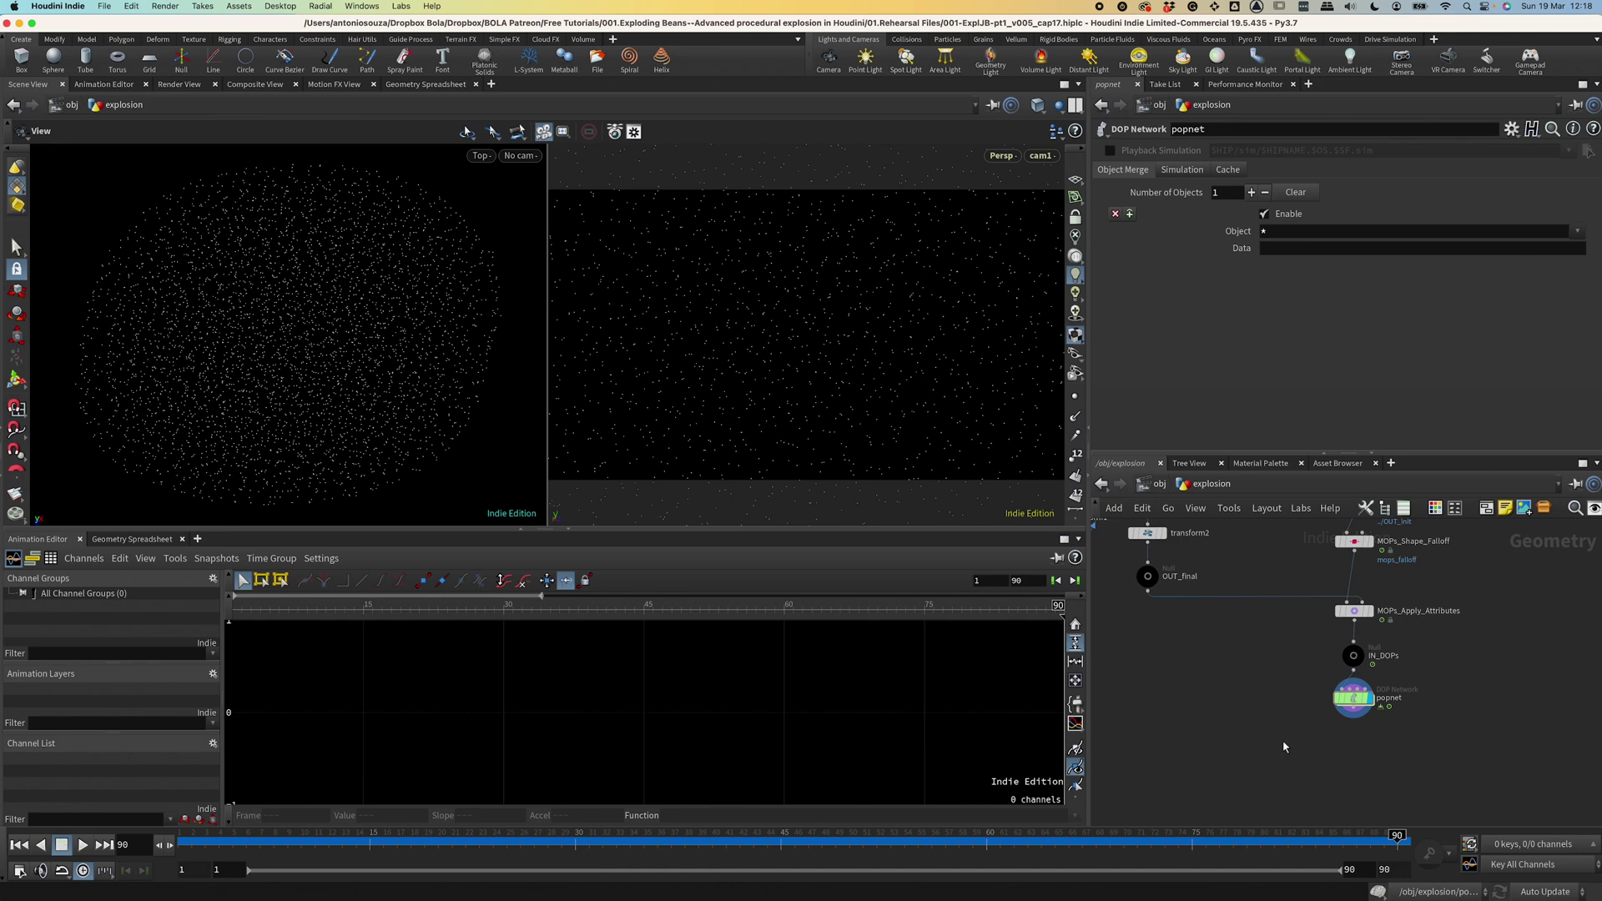
key(Tab)
text(transform piece)
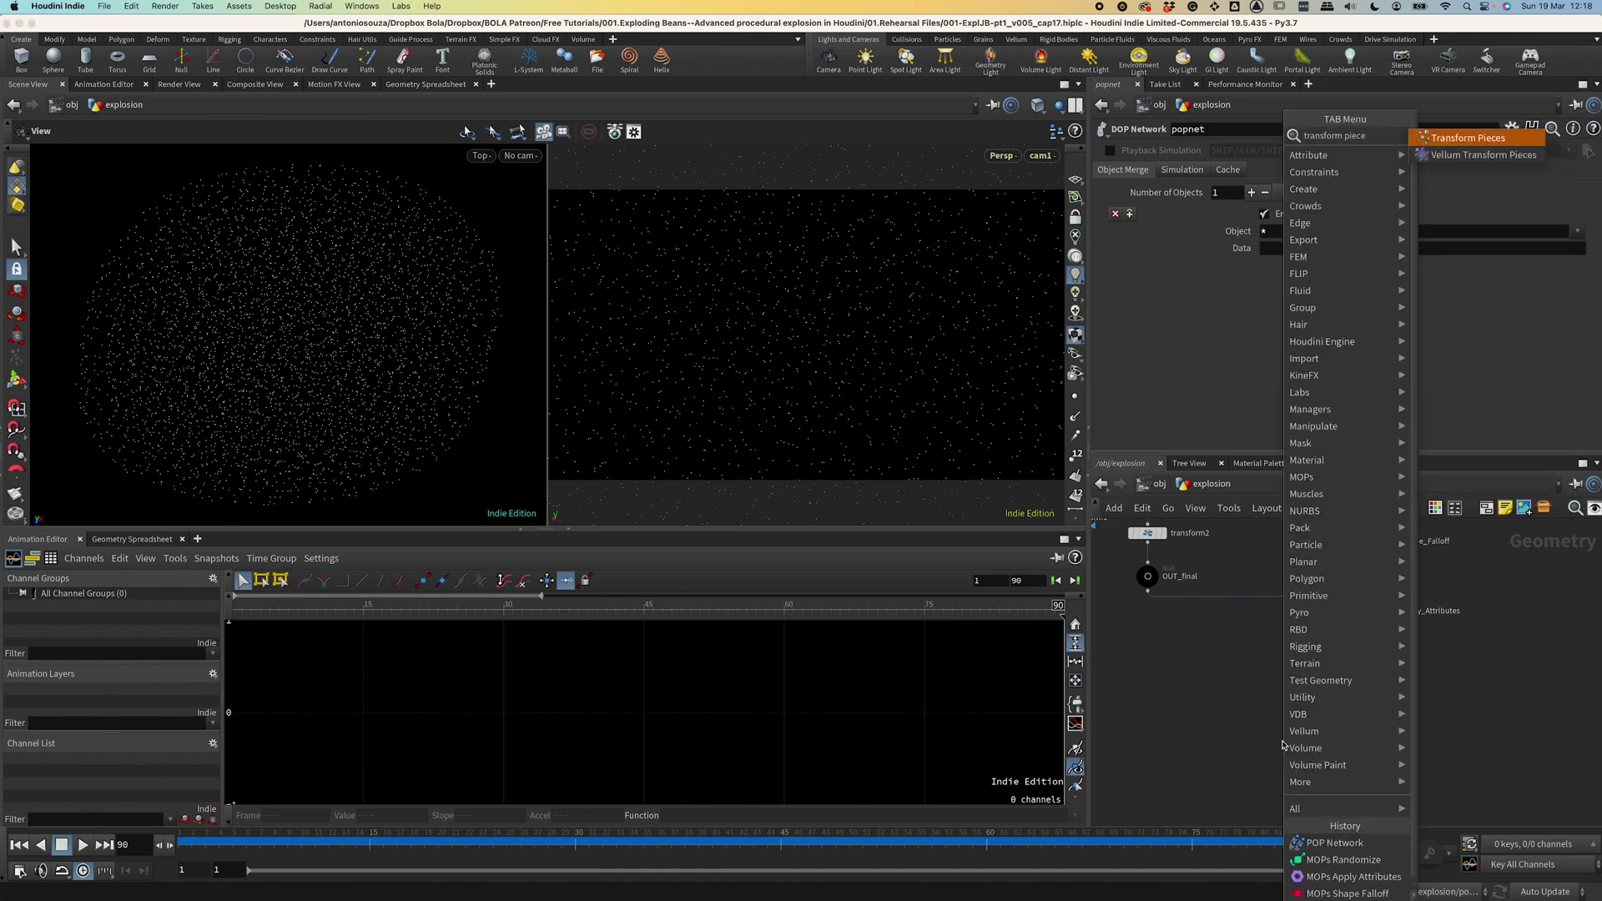
key(Return)
click(1286, 759)
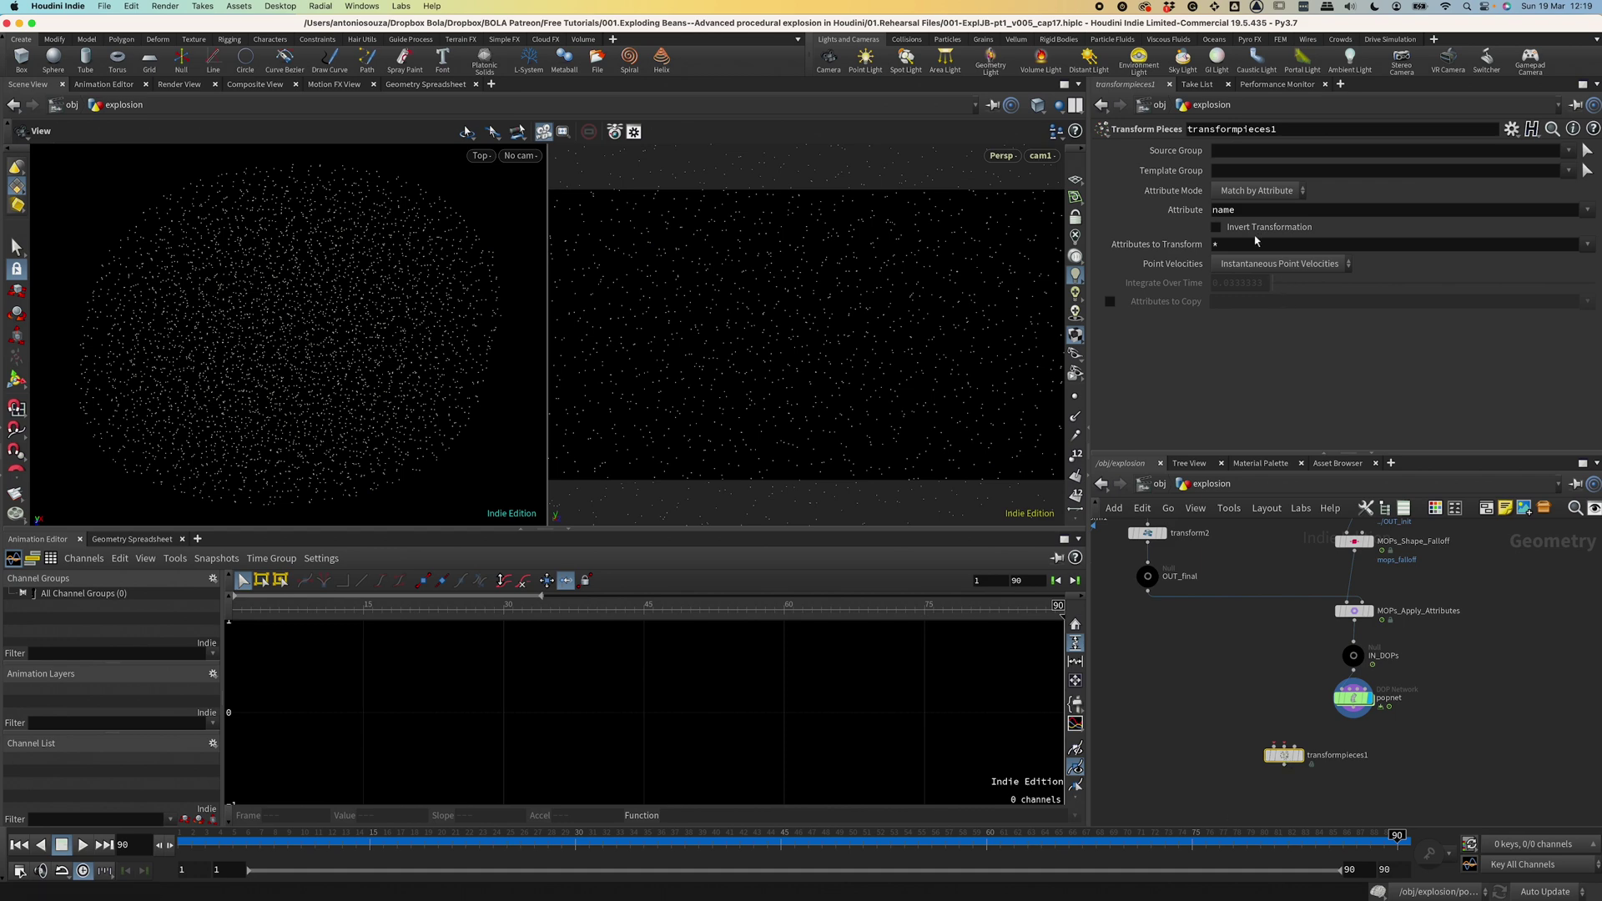
Inspect the node info of MOPs_Apply_Attributes to check its point attributes, including name.
middle_drag(1327, 593, 1333, 613)
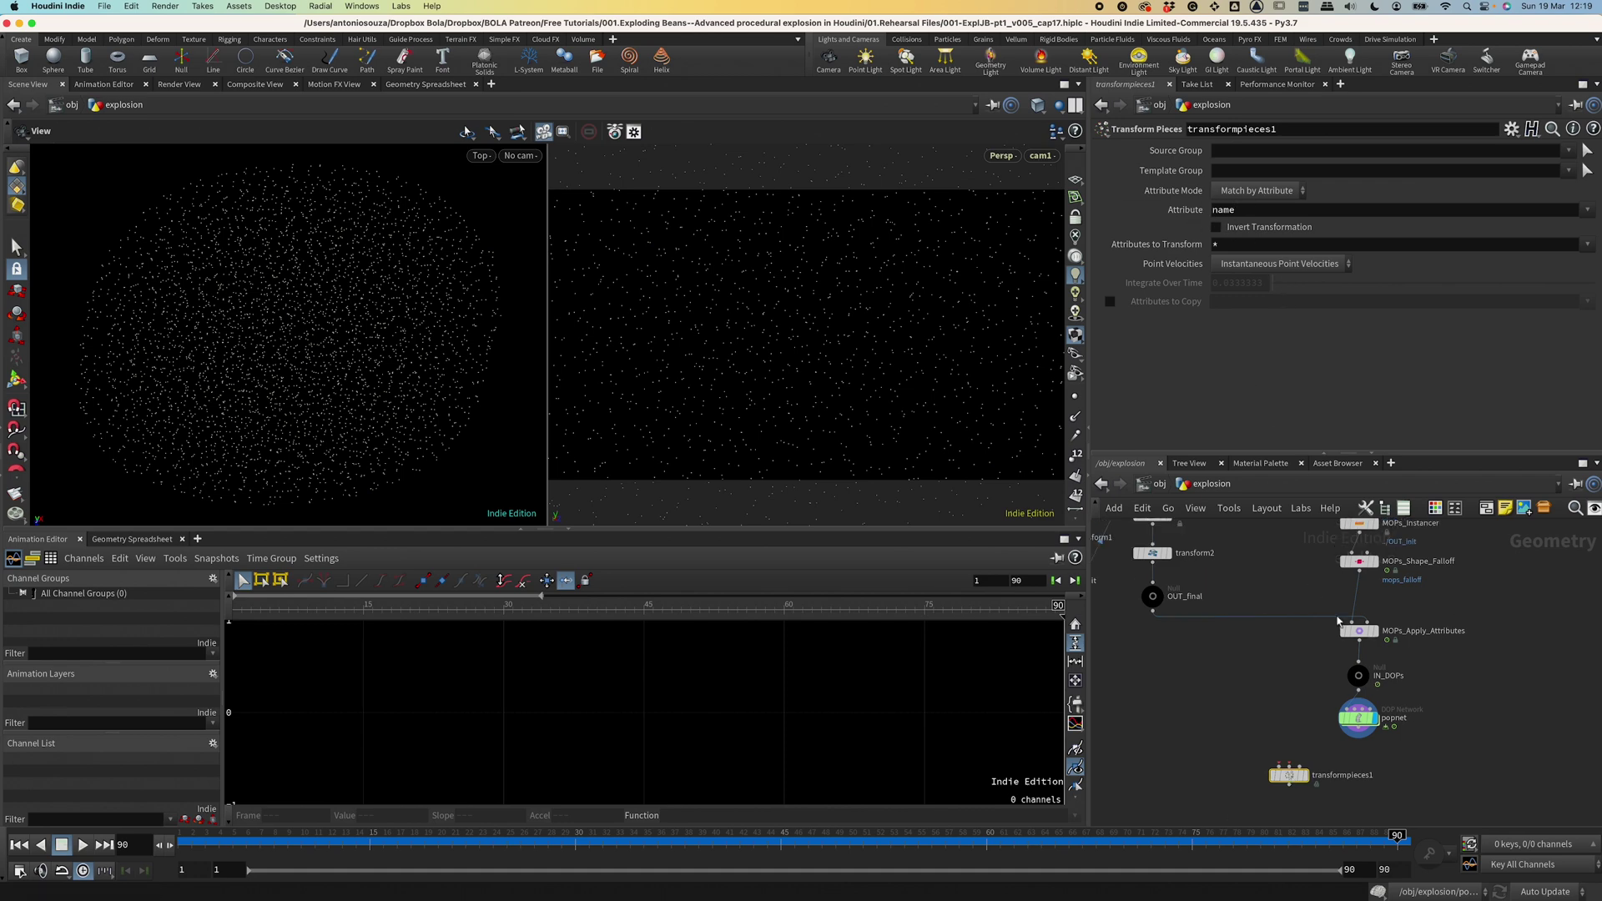
click(1332, 634)
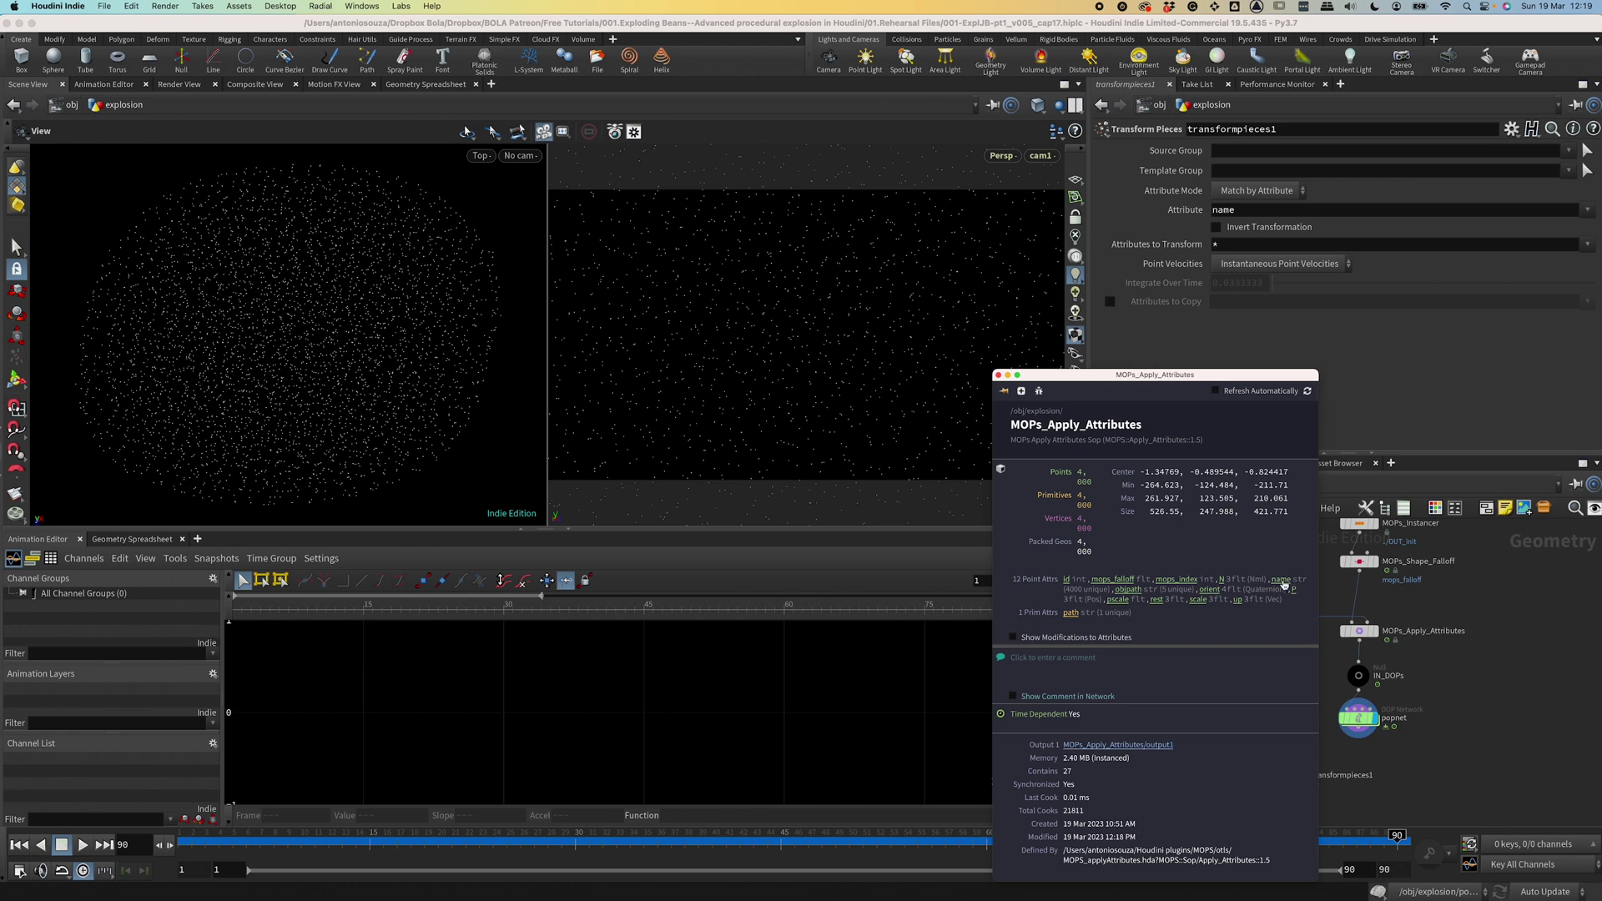
click(1339, 608)
middle_drag(1306, 608, 1312, 640)
mouse_move(1369, 606)
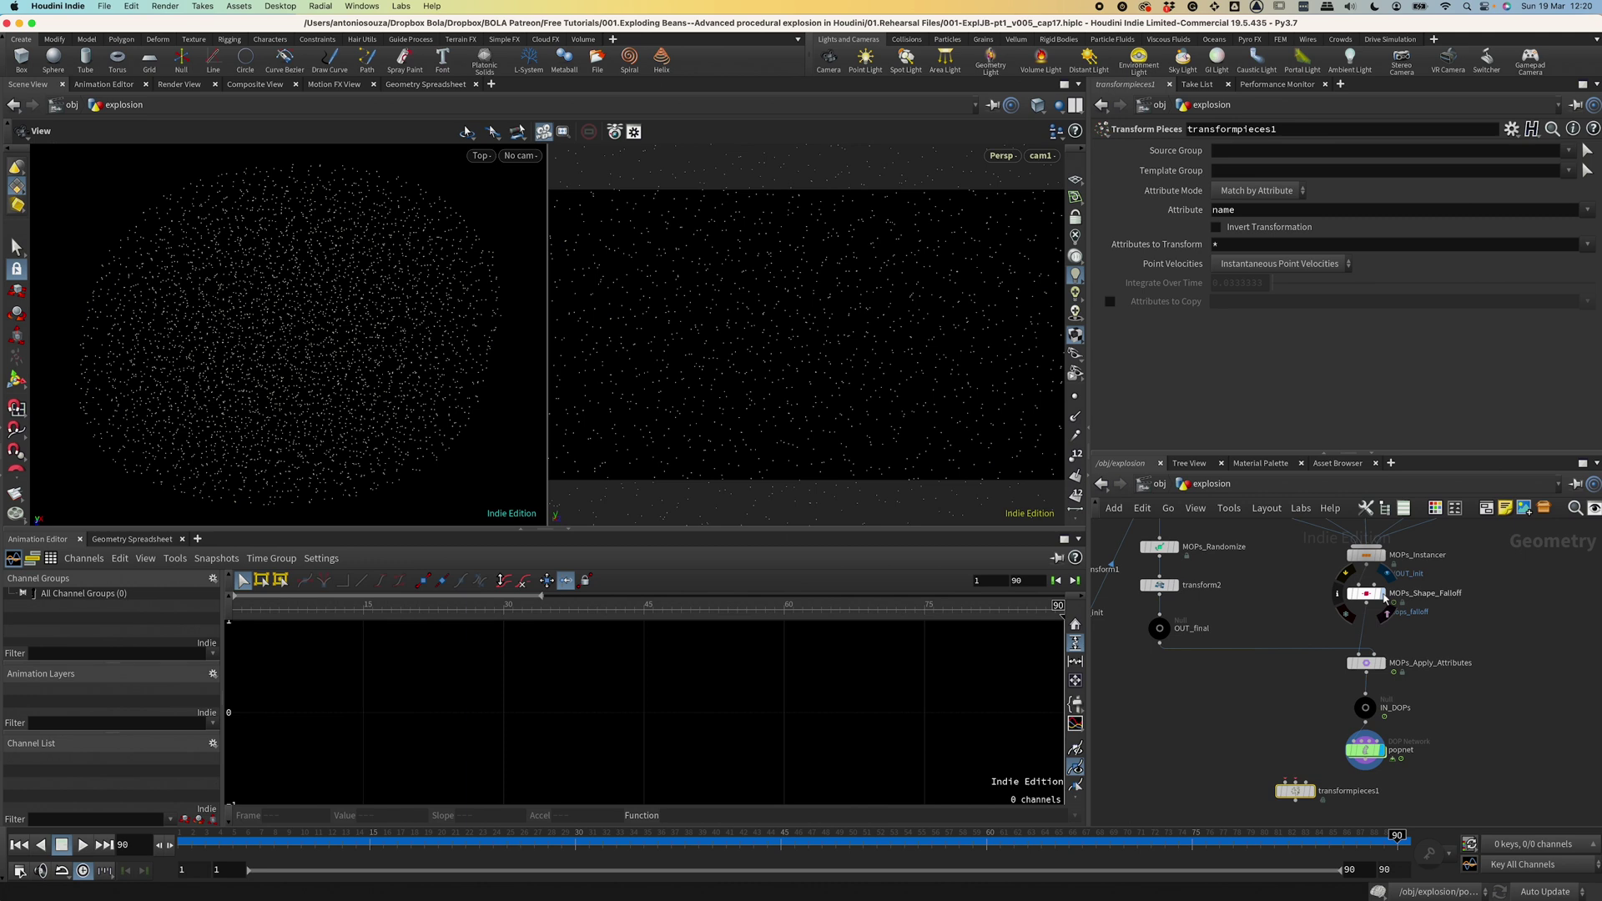
Display MOPs_Shape_Falloff and scrub the timeline back to frame 1.
click(1387, 580)
click(1366, 594)
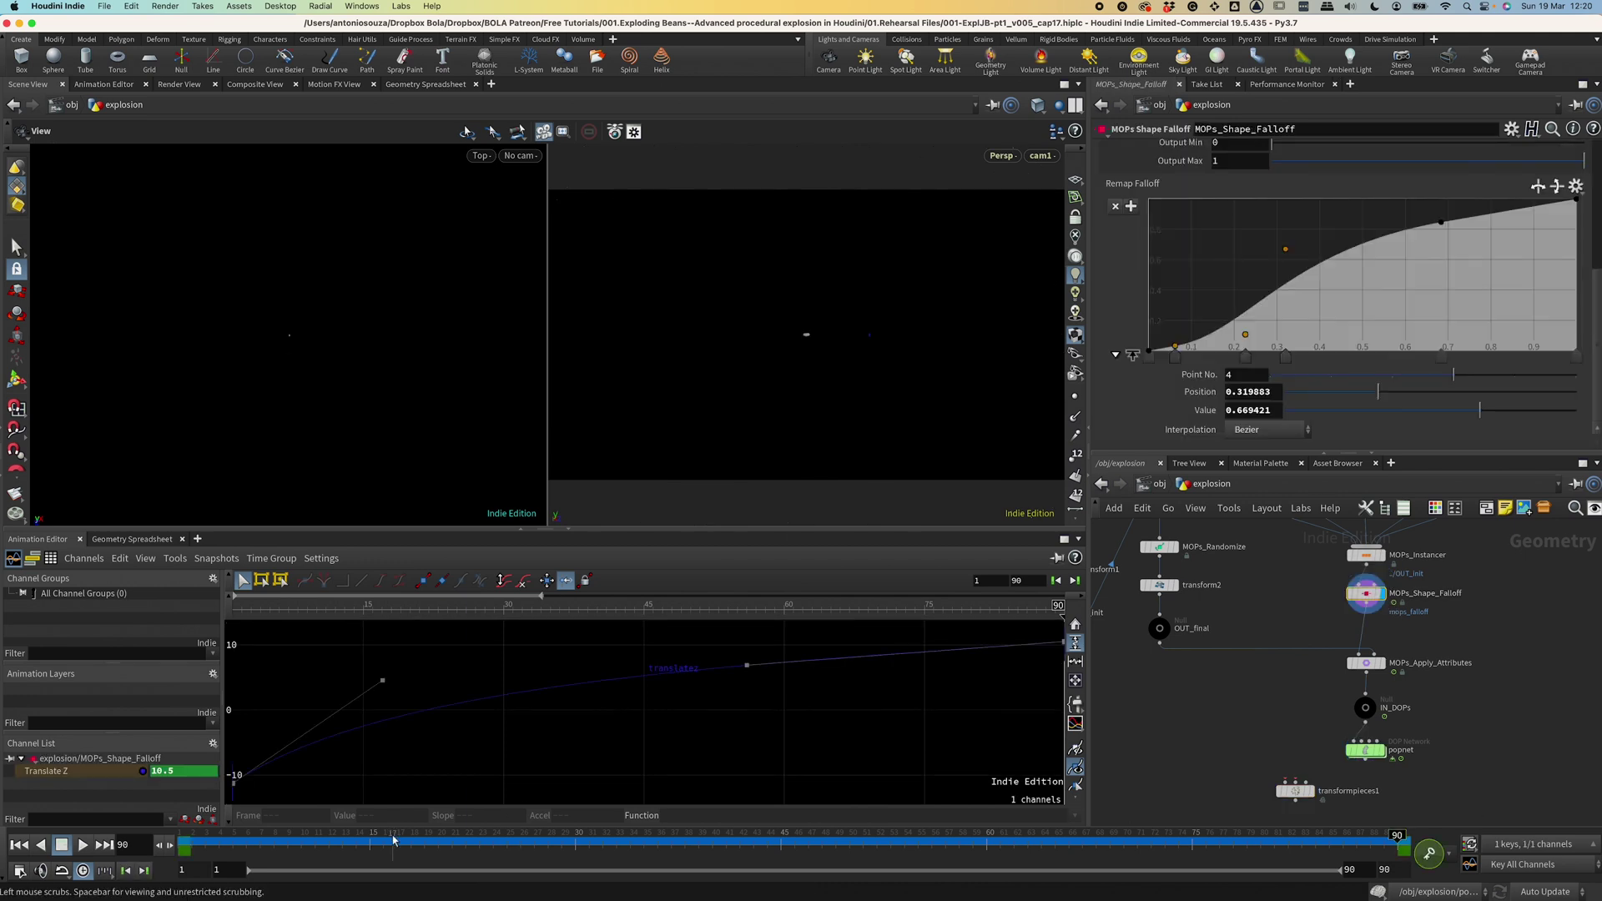
drag(1371, 851, 168, 858)
Duplicate the OUT_final null, rename the copy IN_no_anim, and feed it from MOPs_Shape_Falloff's output.
click(1158, 629)
key(ctrl+c)
key(ctrl+v)
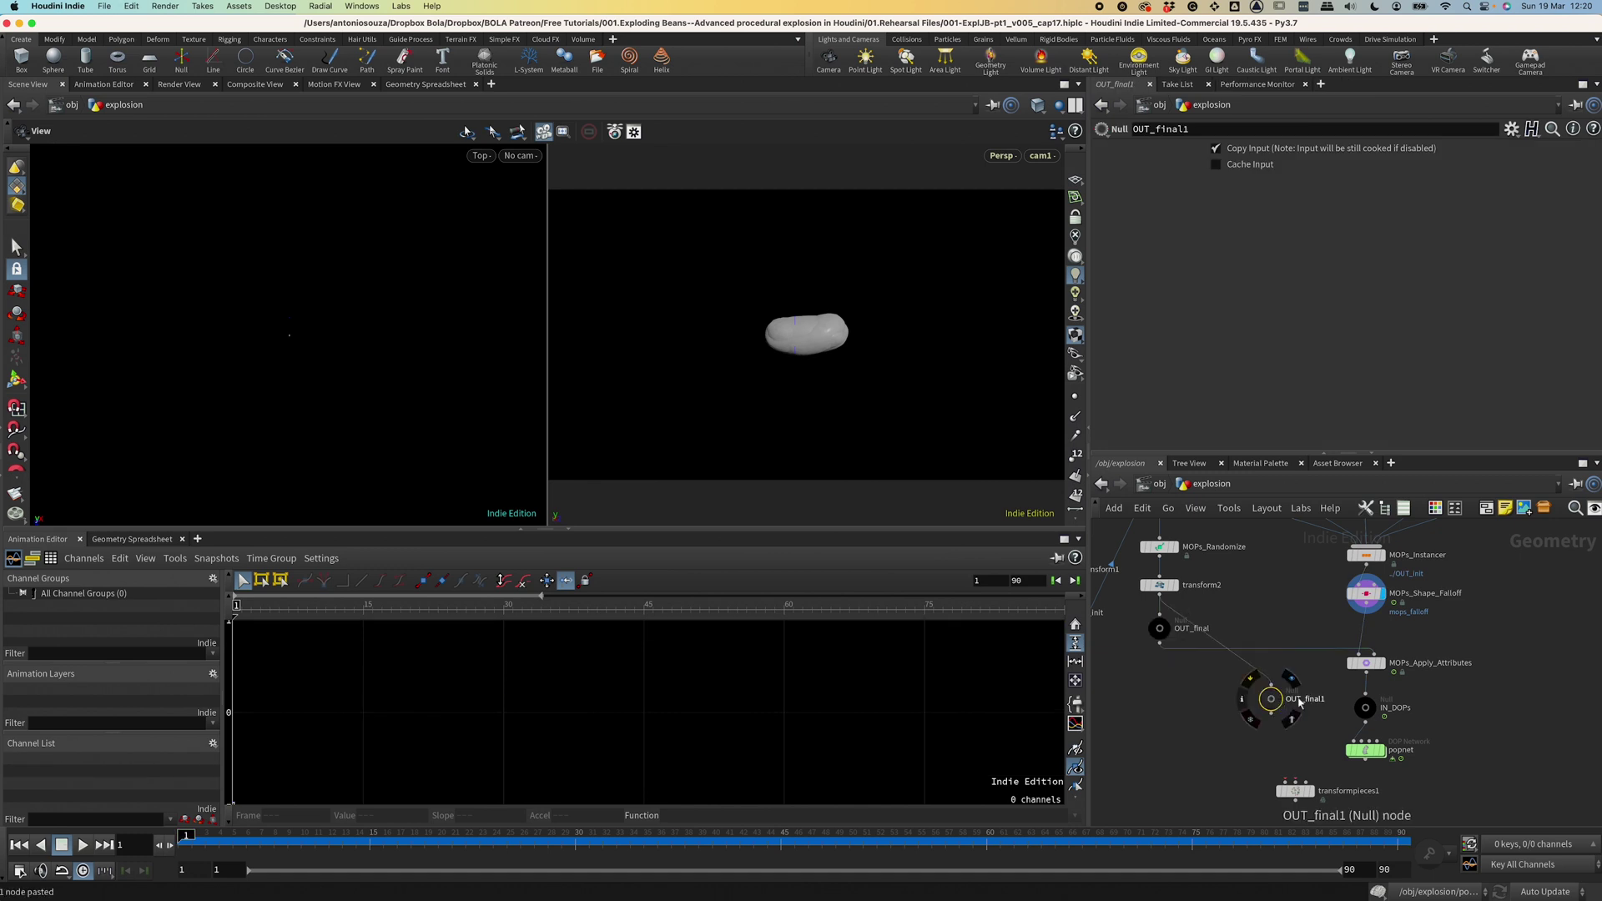
double_click(1301, 699)
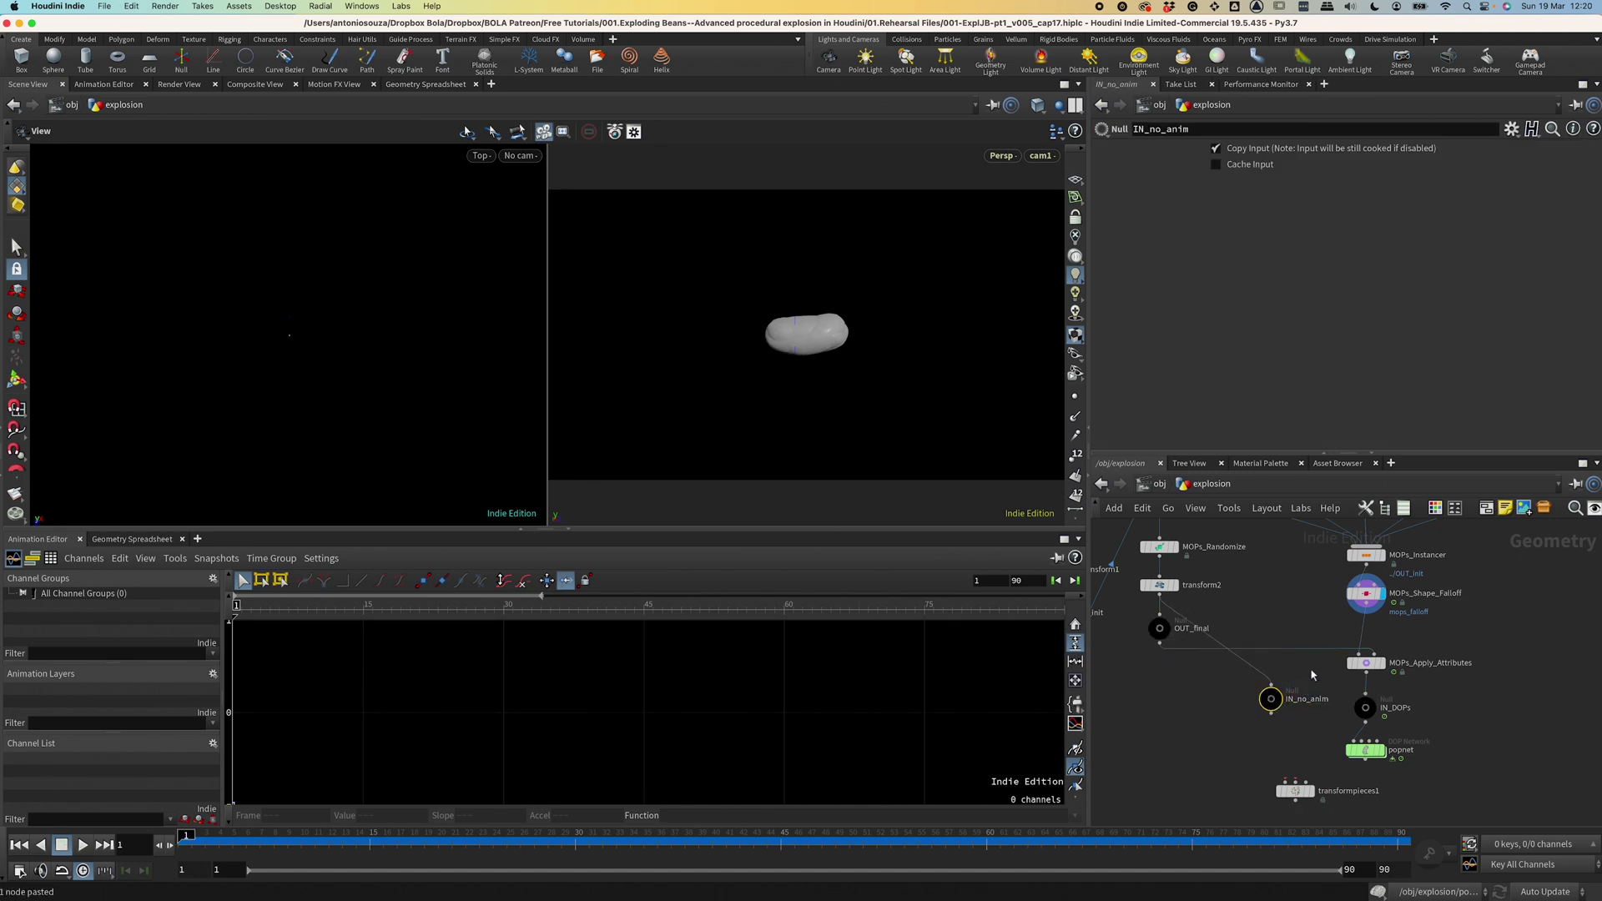
drag(1369, 615, 1273, 710)
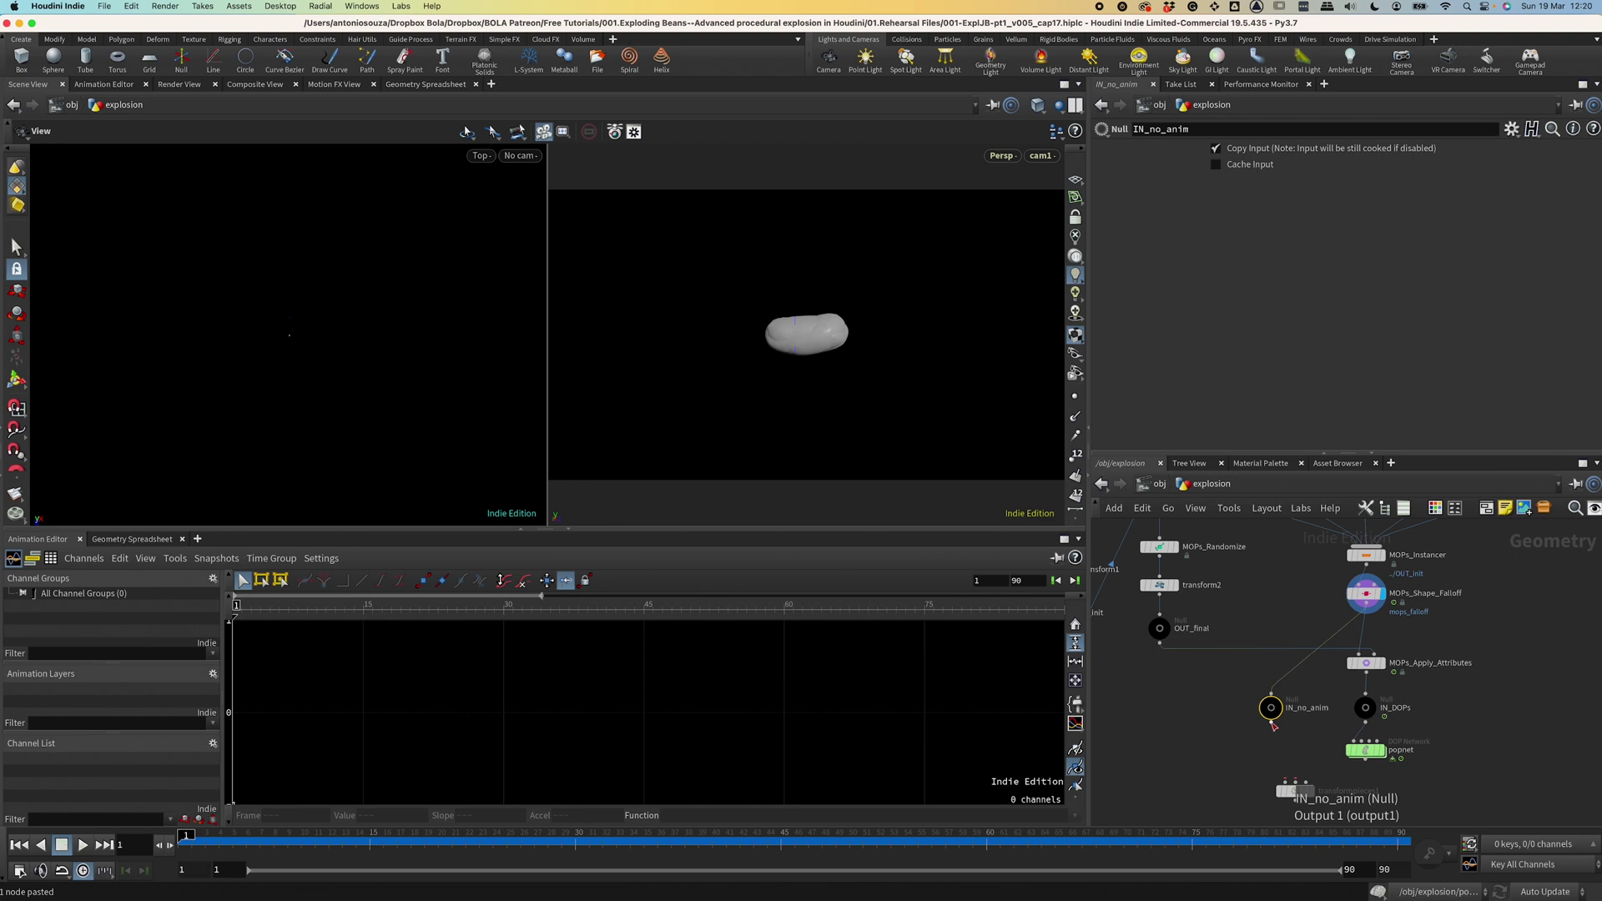
Wire IN_no_anim into transformpieces1's first and Rest Points inputs, place the node under popnet, and connect popnet to its second input.
click(1271, 722)
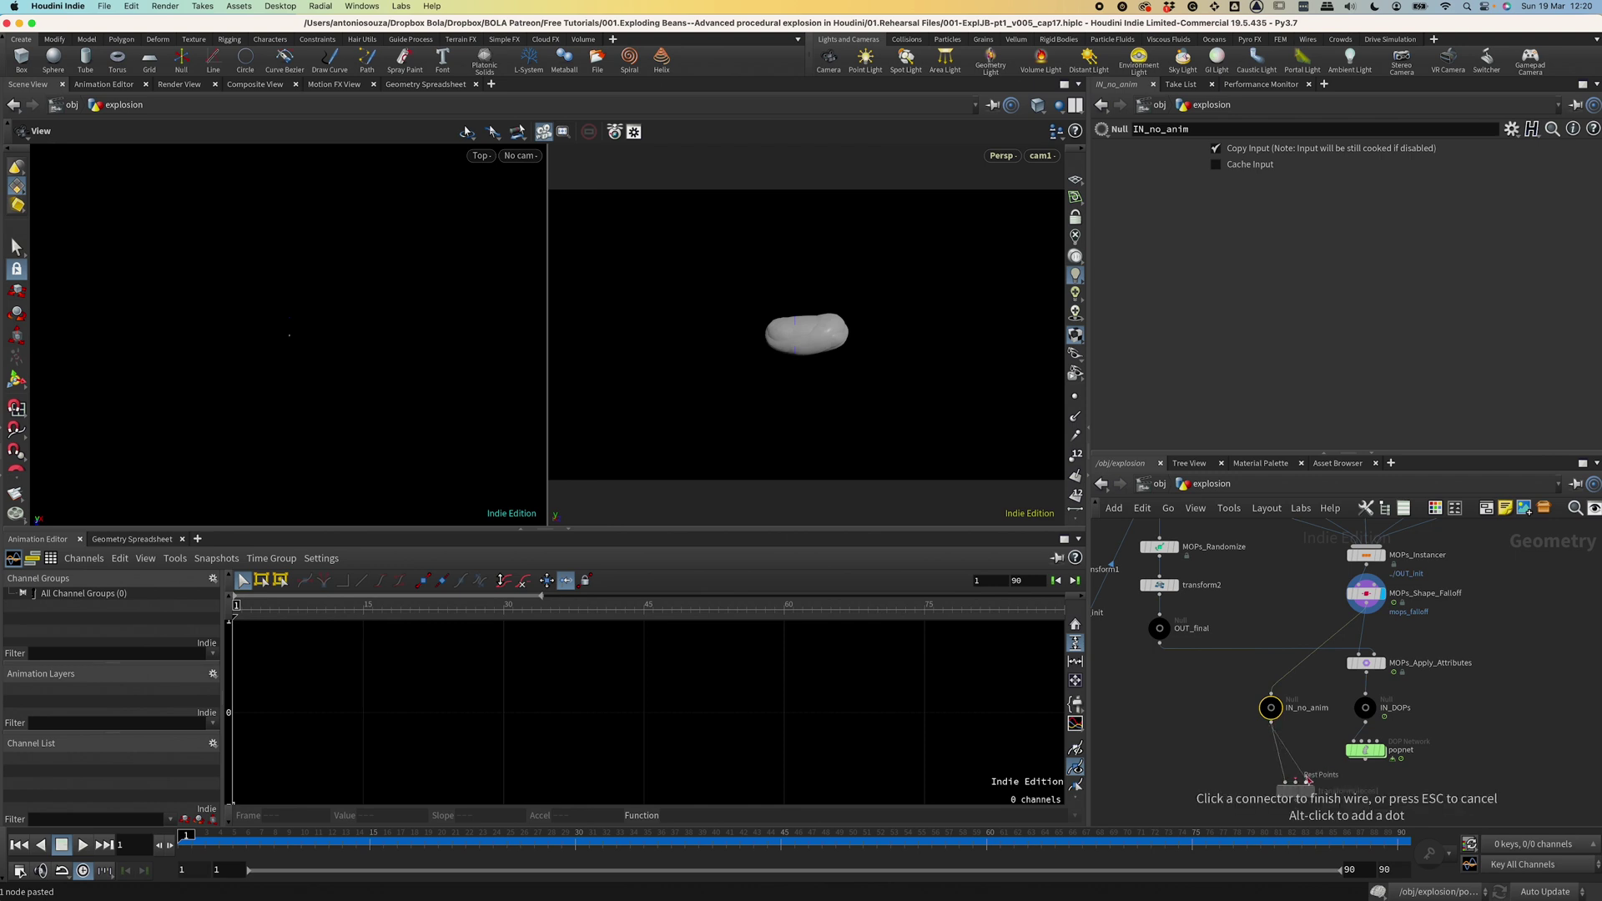
click(1306, 781)
drag(1298, 796, 1368, 821)
click(1365, 760)
click(1365, 804)
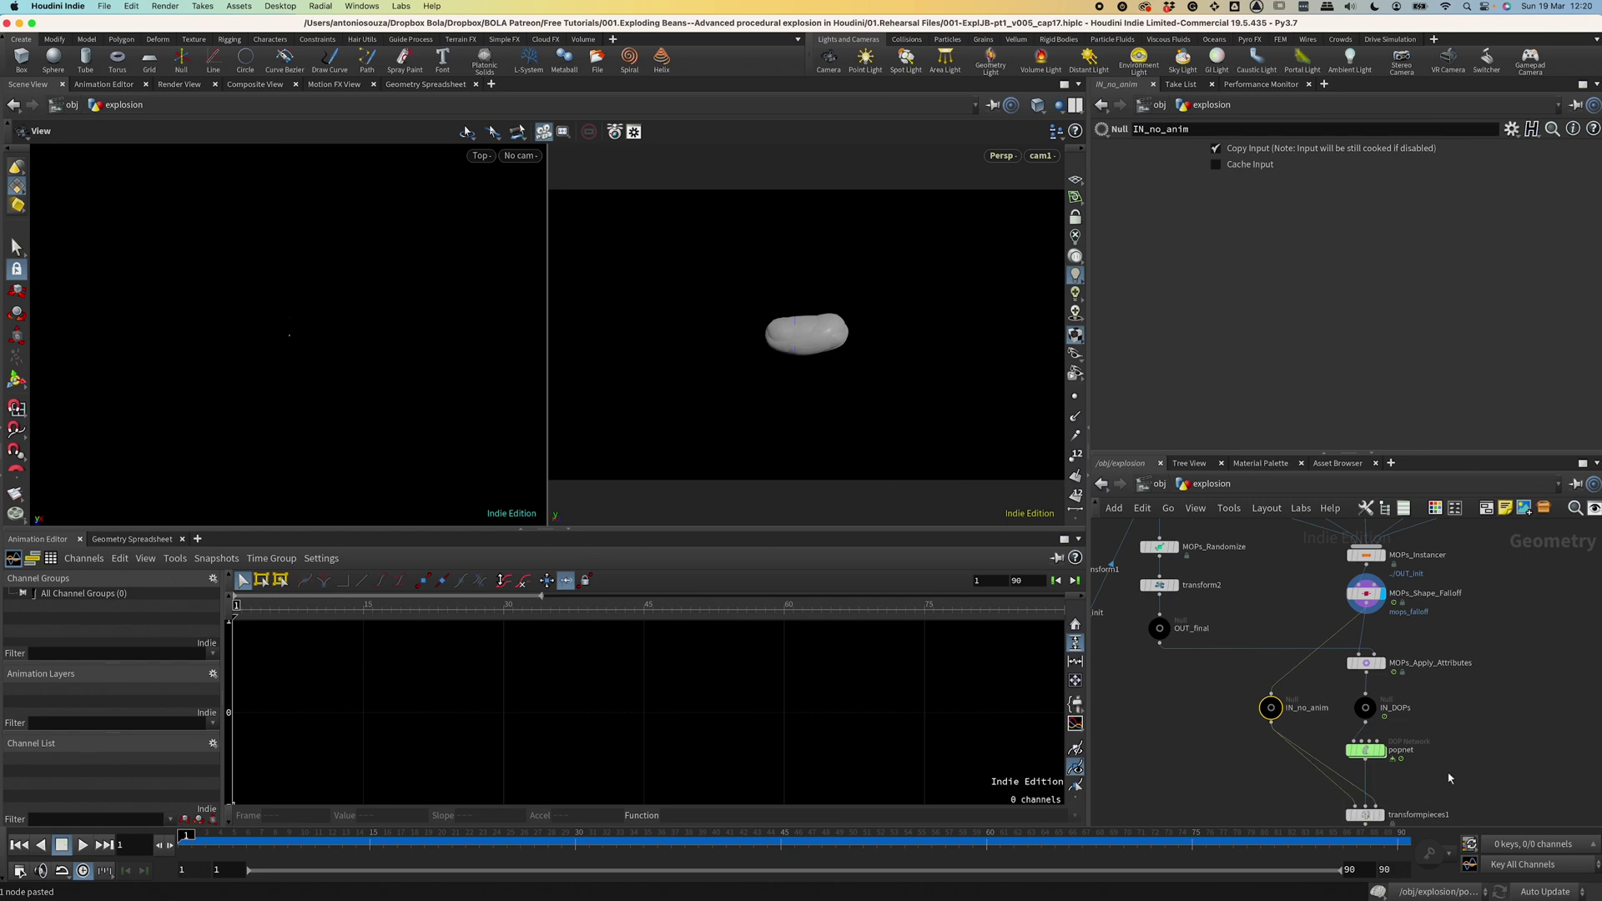
Display transformpieces1 and play the simulation to review the exploding beans.
middle_drag(1448, 776, 1437, 662)
click(1367, 699)
drag(1252, 841, 1338, 839)
key(Up)
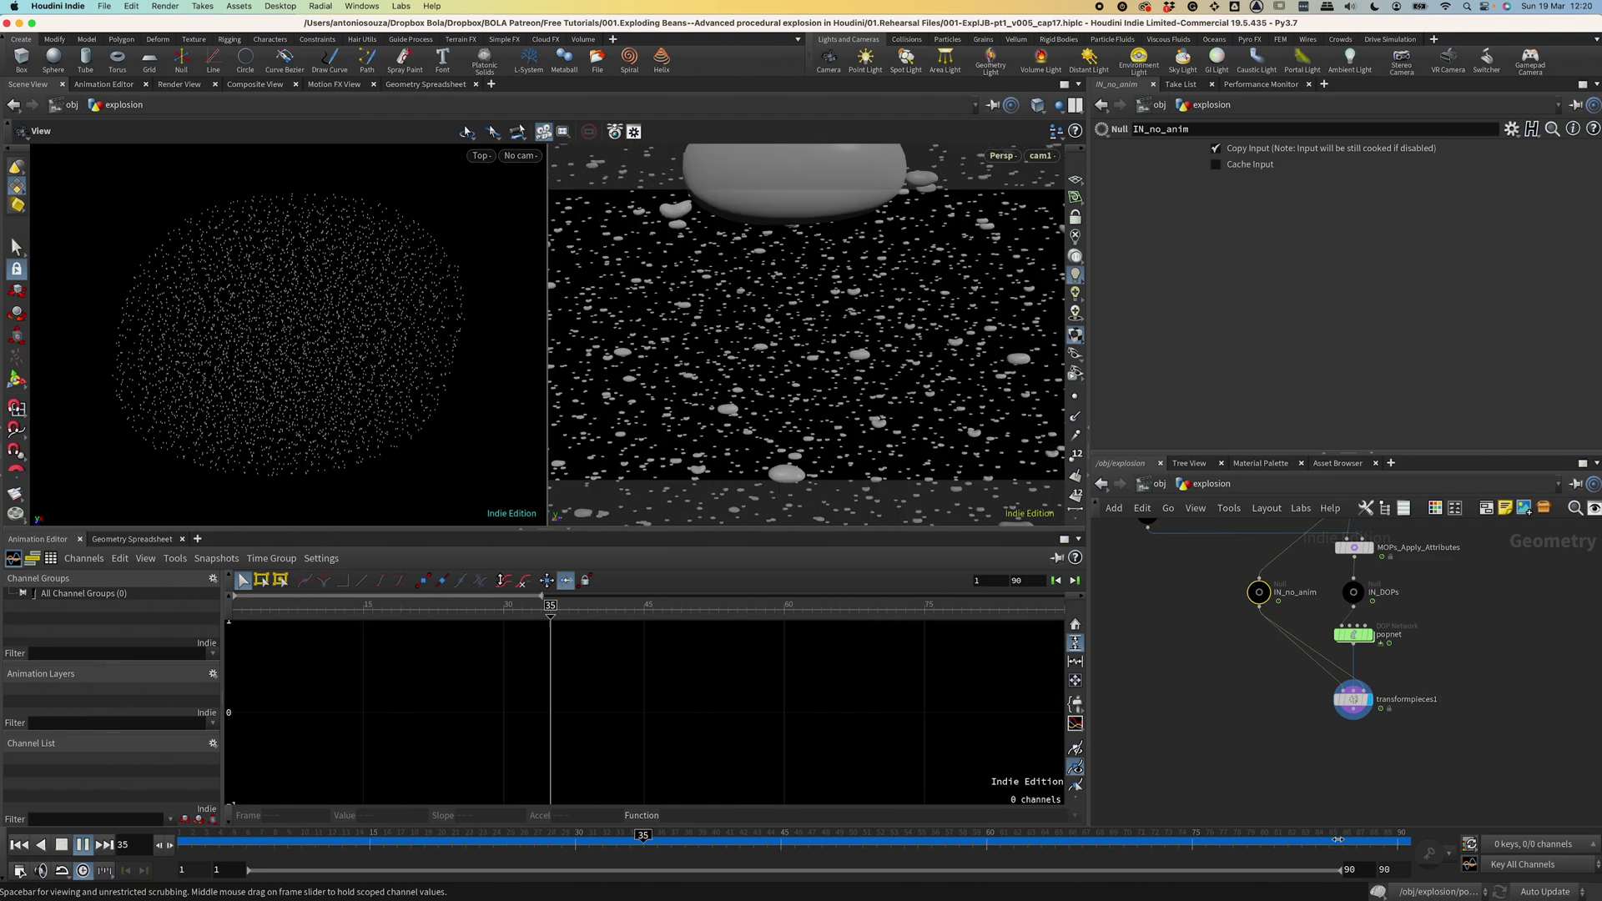
Add a MOPs Noise Falloff node and insert it between MOPs_Apply_Attributes and IN_DOPs.
key(Tab)
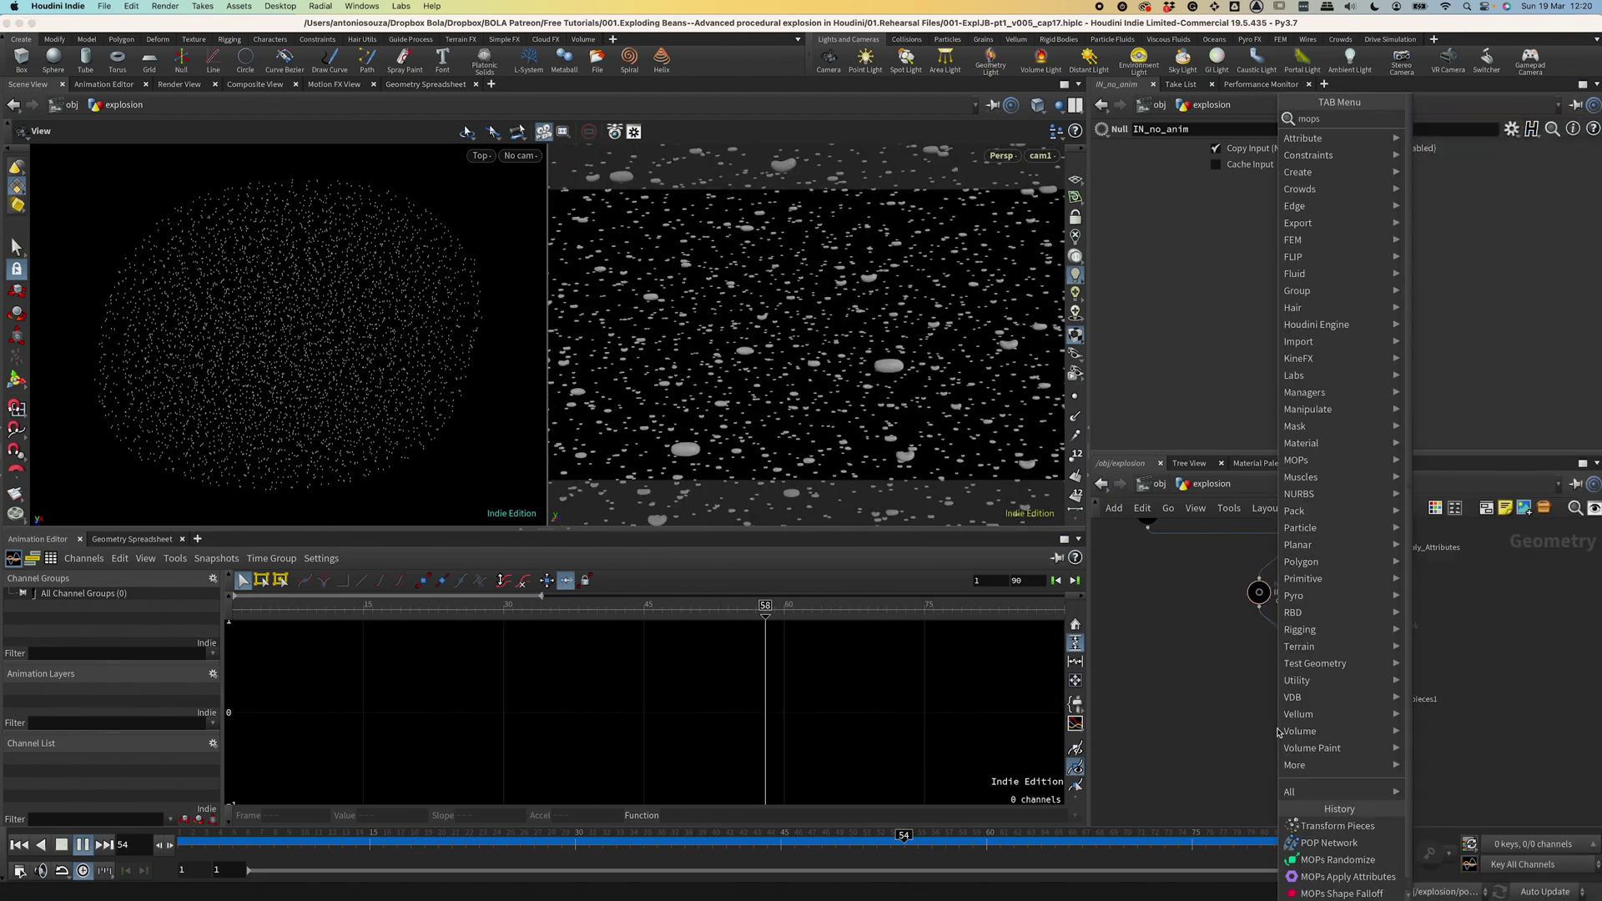
text(mops noise)
key(Return)
click(1278, 731)
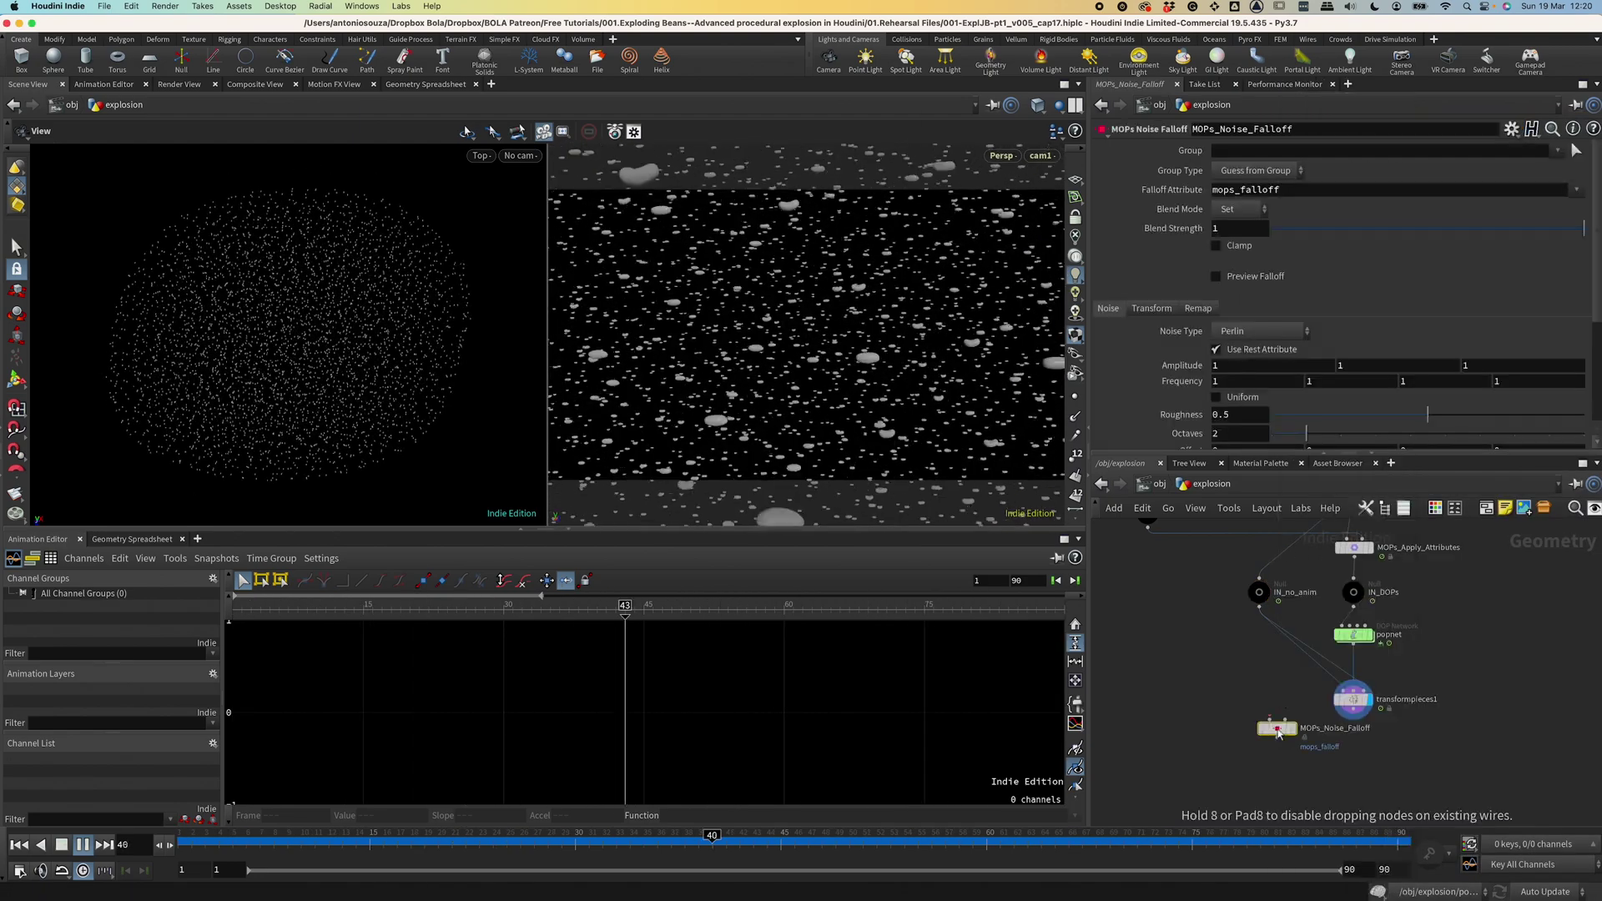
middle_drag(1277, 730, 1248, 812)
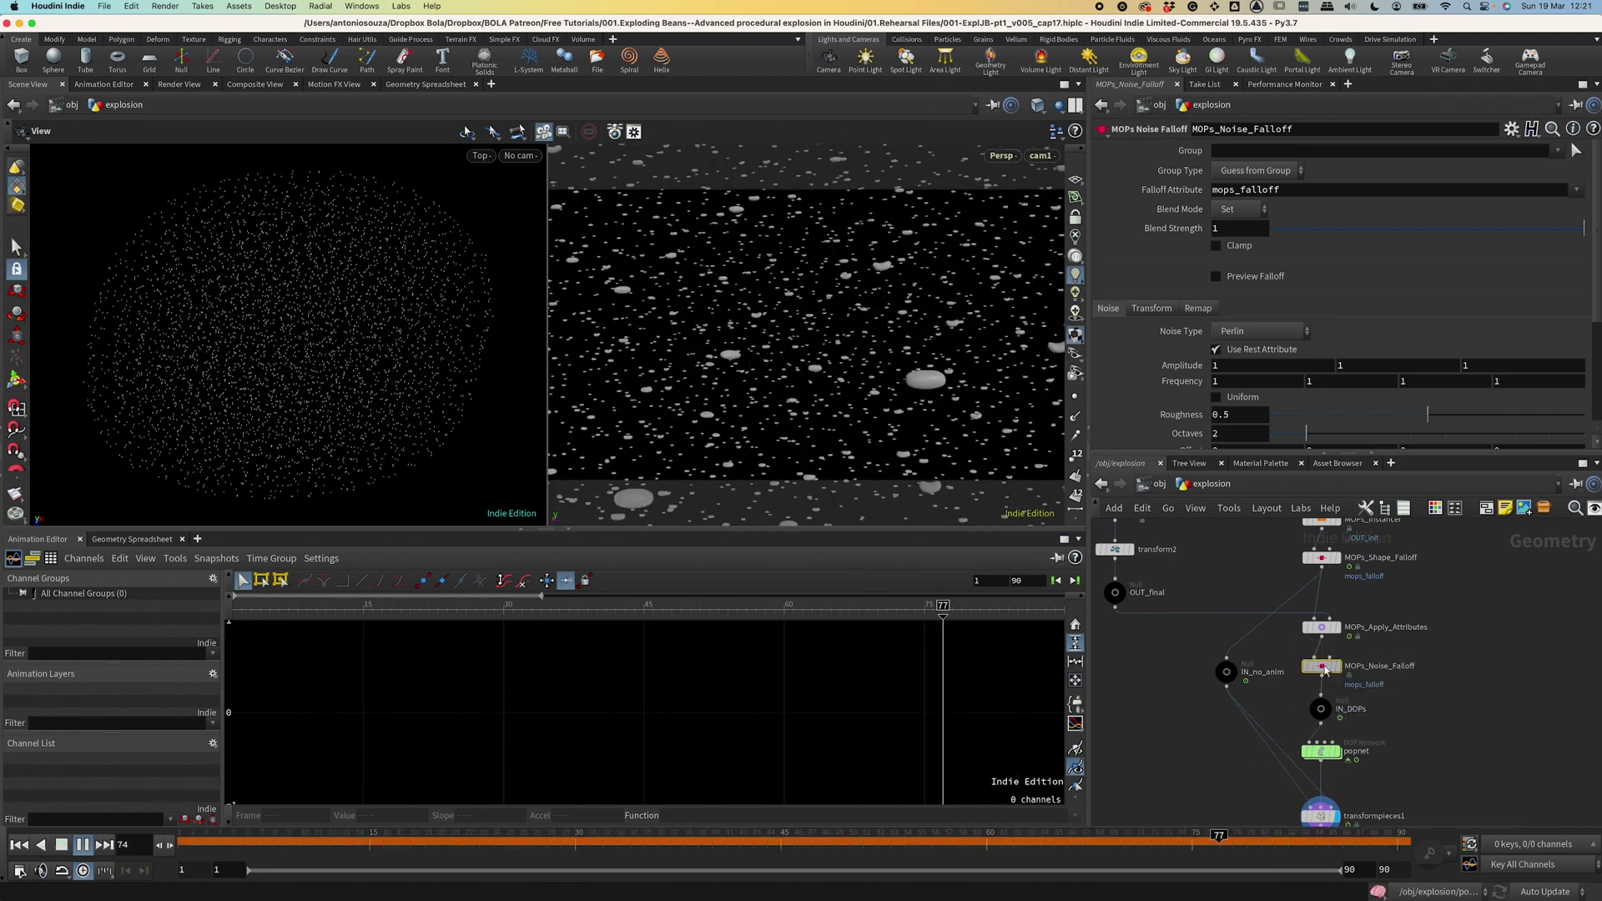
Display MOPs_Noise_Falloff with Preview Falloff enabled and go to frame 4.
click(1321, 665)
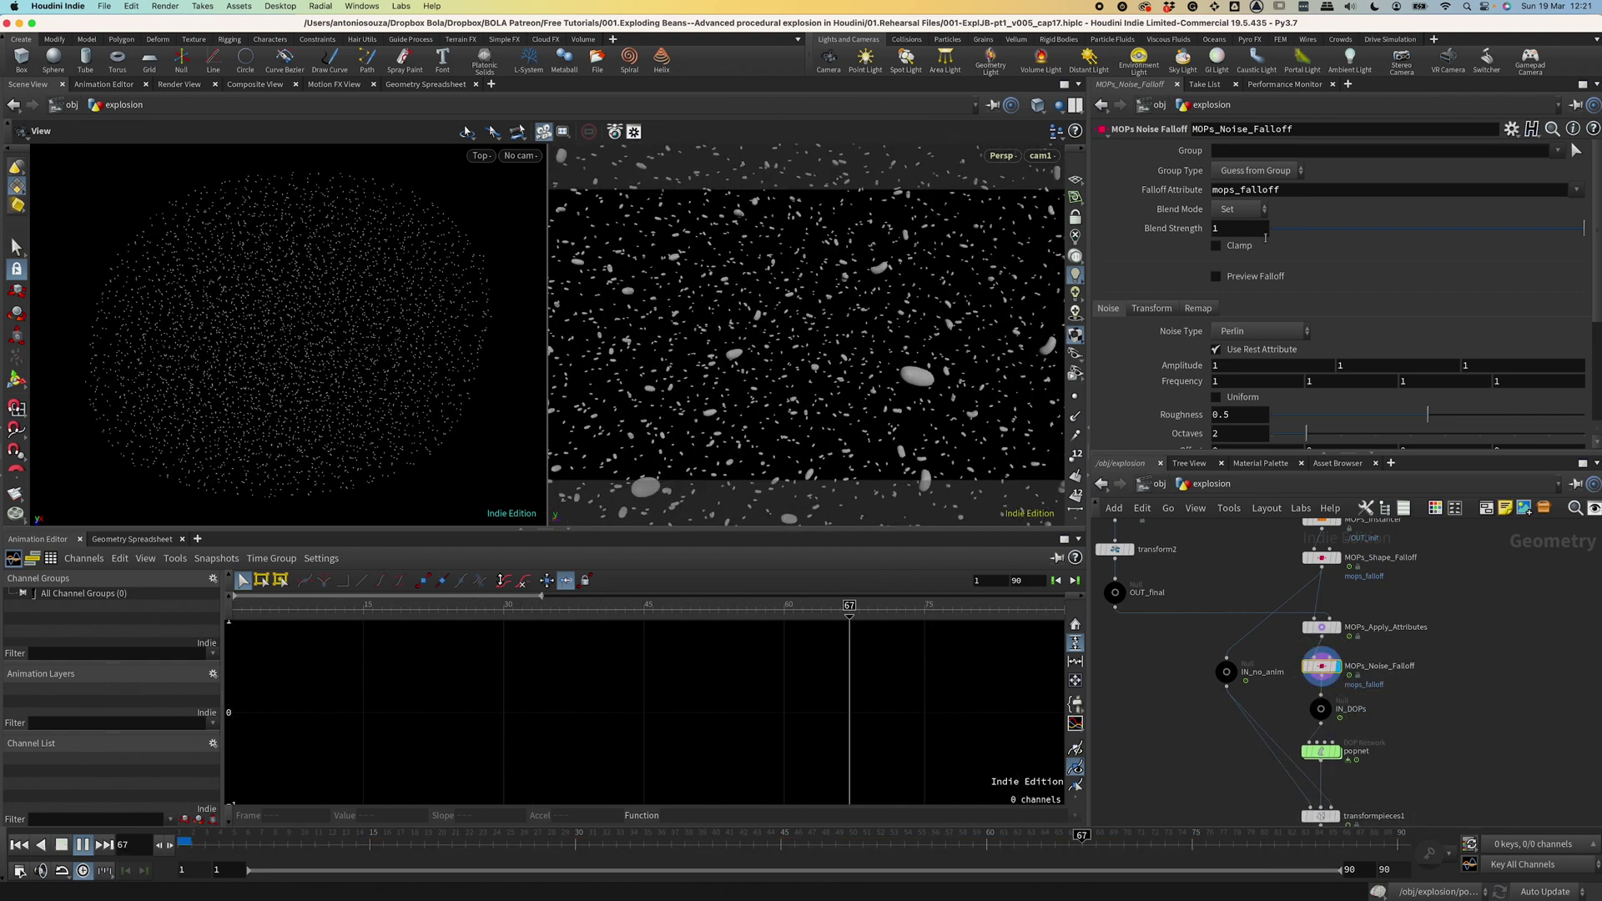
click(1216, 276)
click(217, 849)
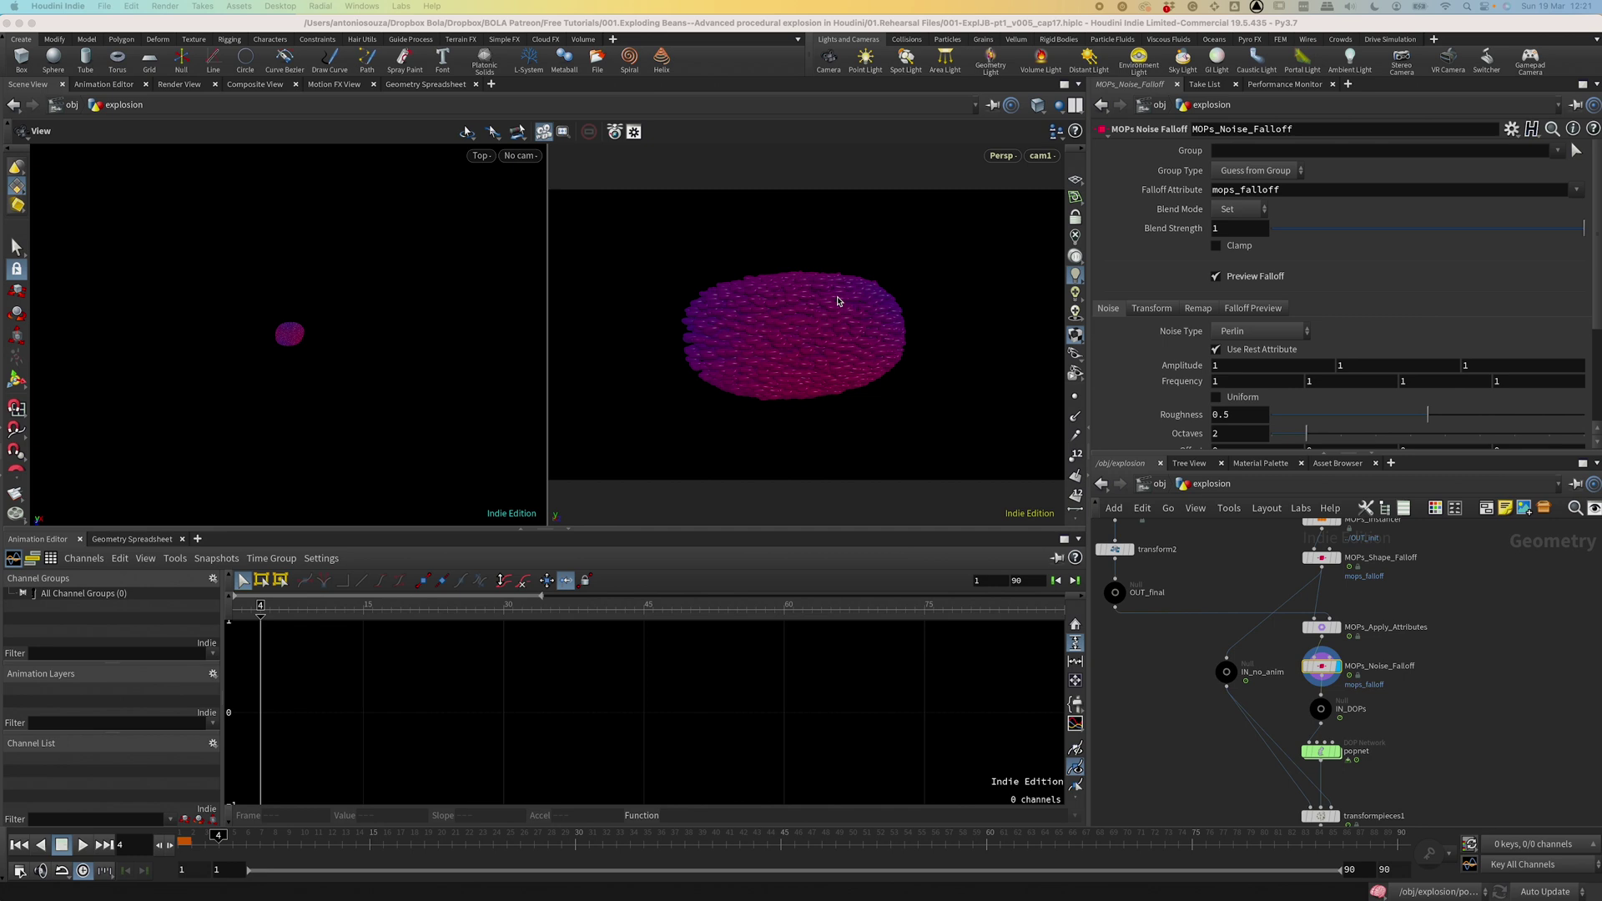
Raise the noise frequency of MOPs_Noise_Falloff for a finer pattern and open its falloff preview settings.
scroll(1169, 356, down, 2)
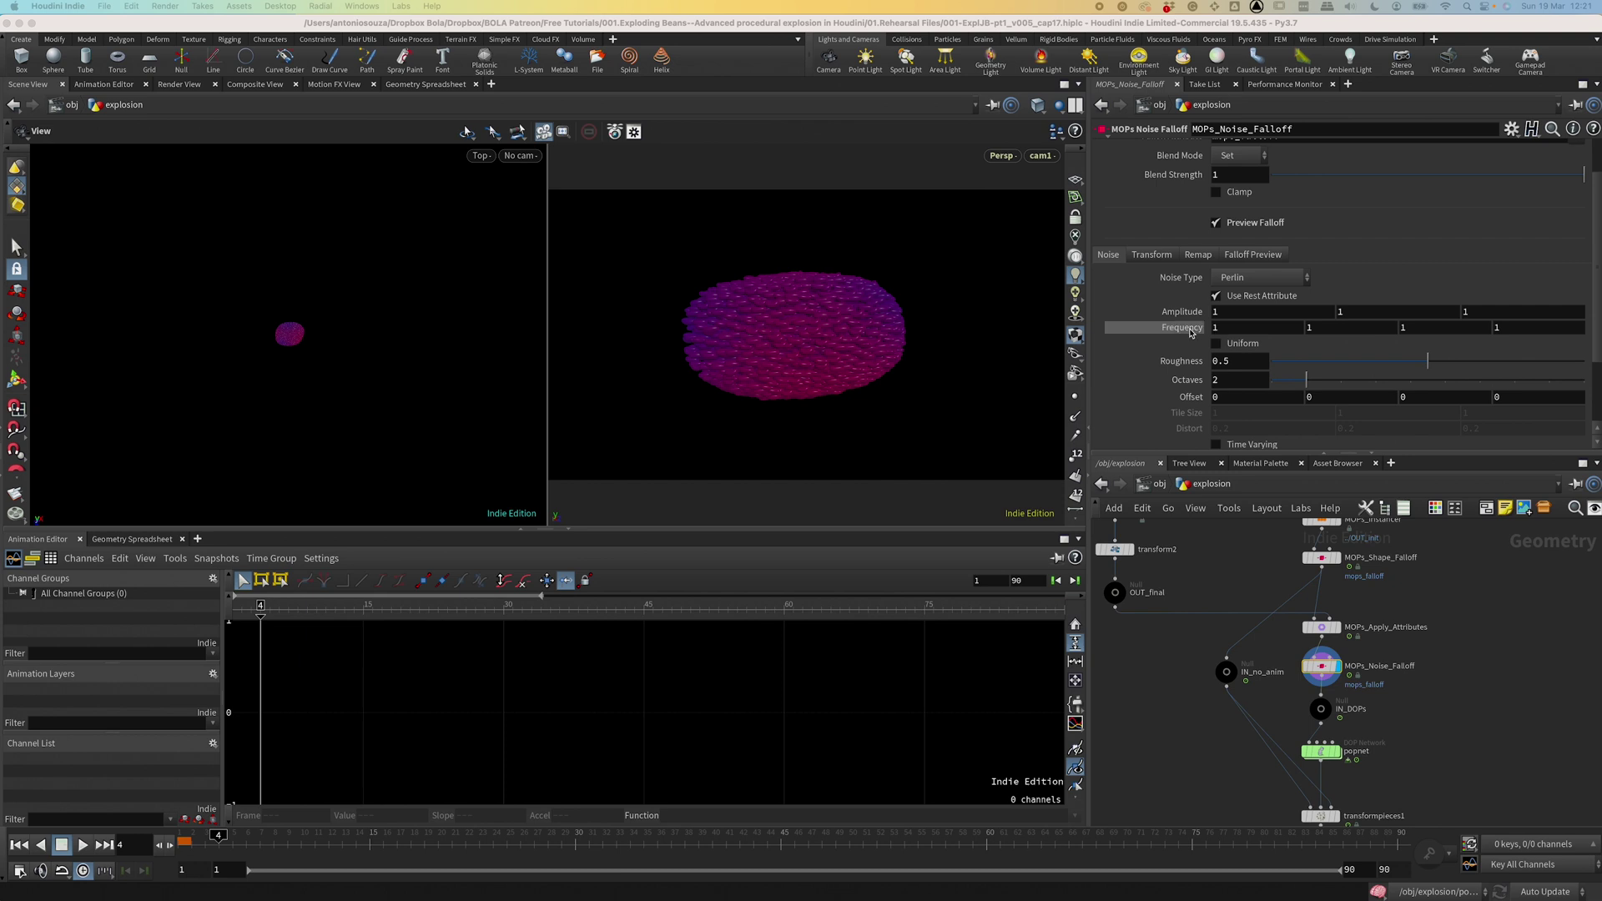
middle_drag(1188, 331, 1255, 286)
click(1241, 255)
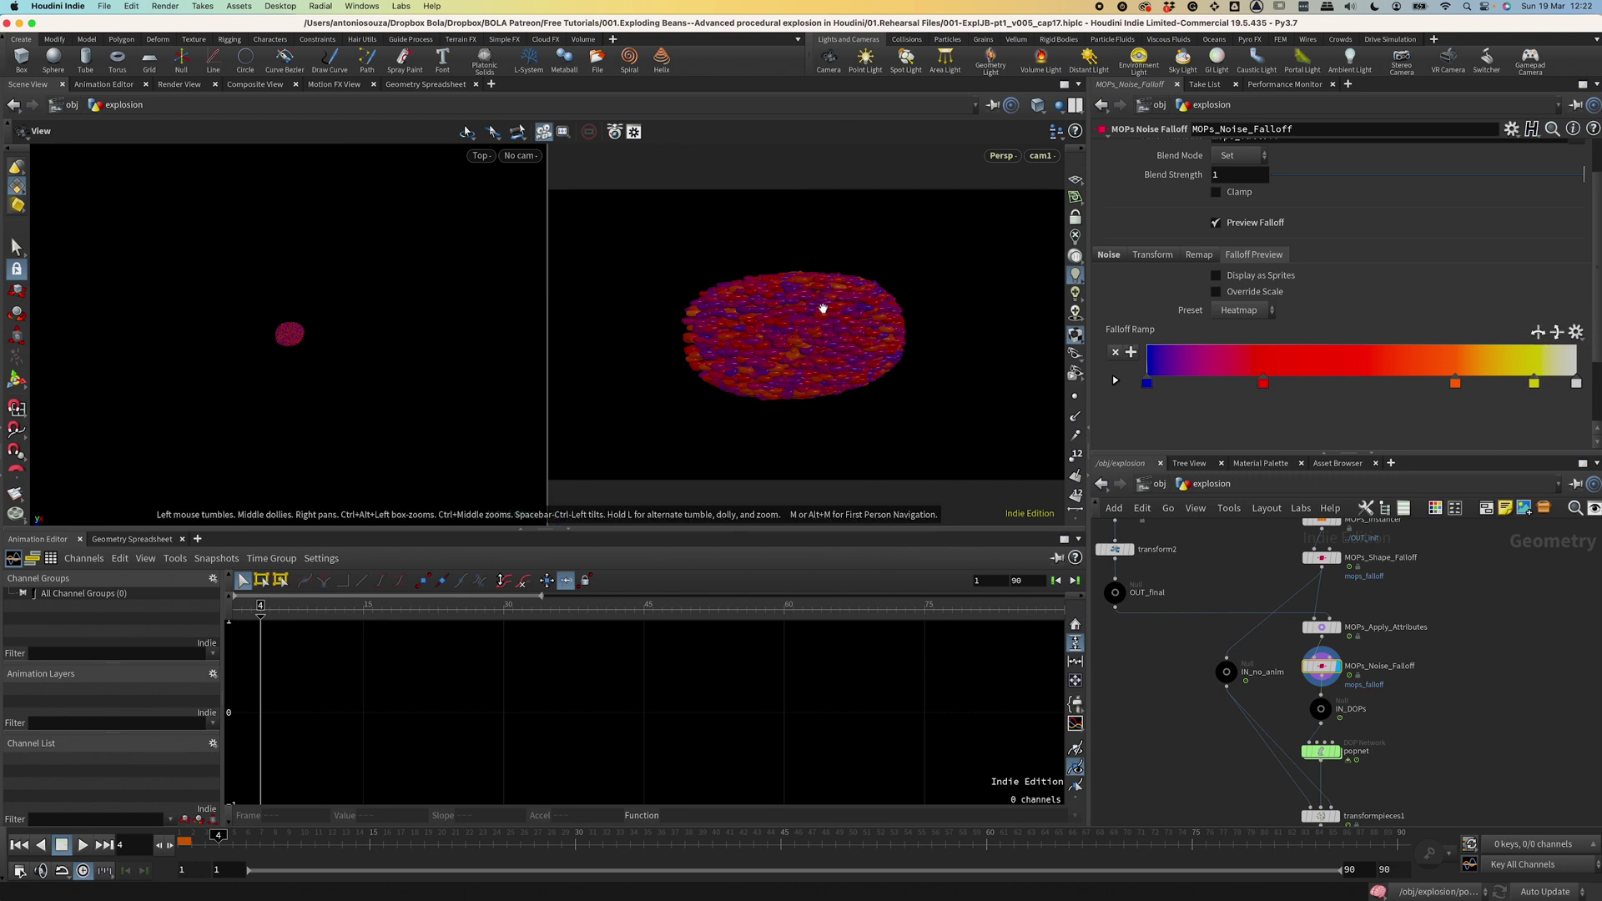
In the noise falloff's remap settings, set Input Max to 0.5 and add a raised ramp point at about position 0.41.
click(1199, 255)
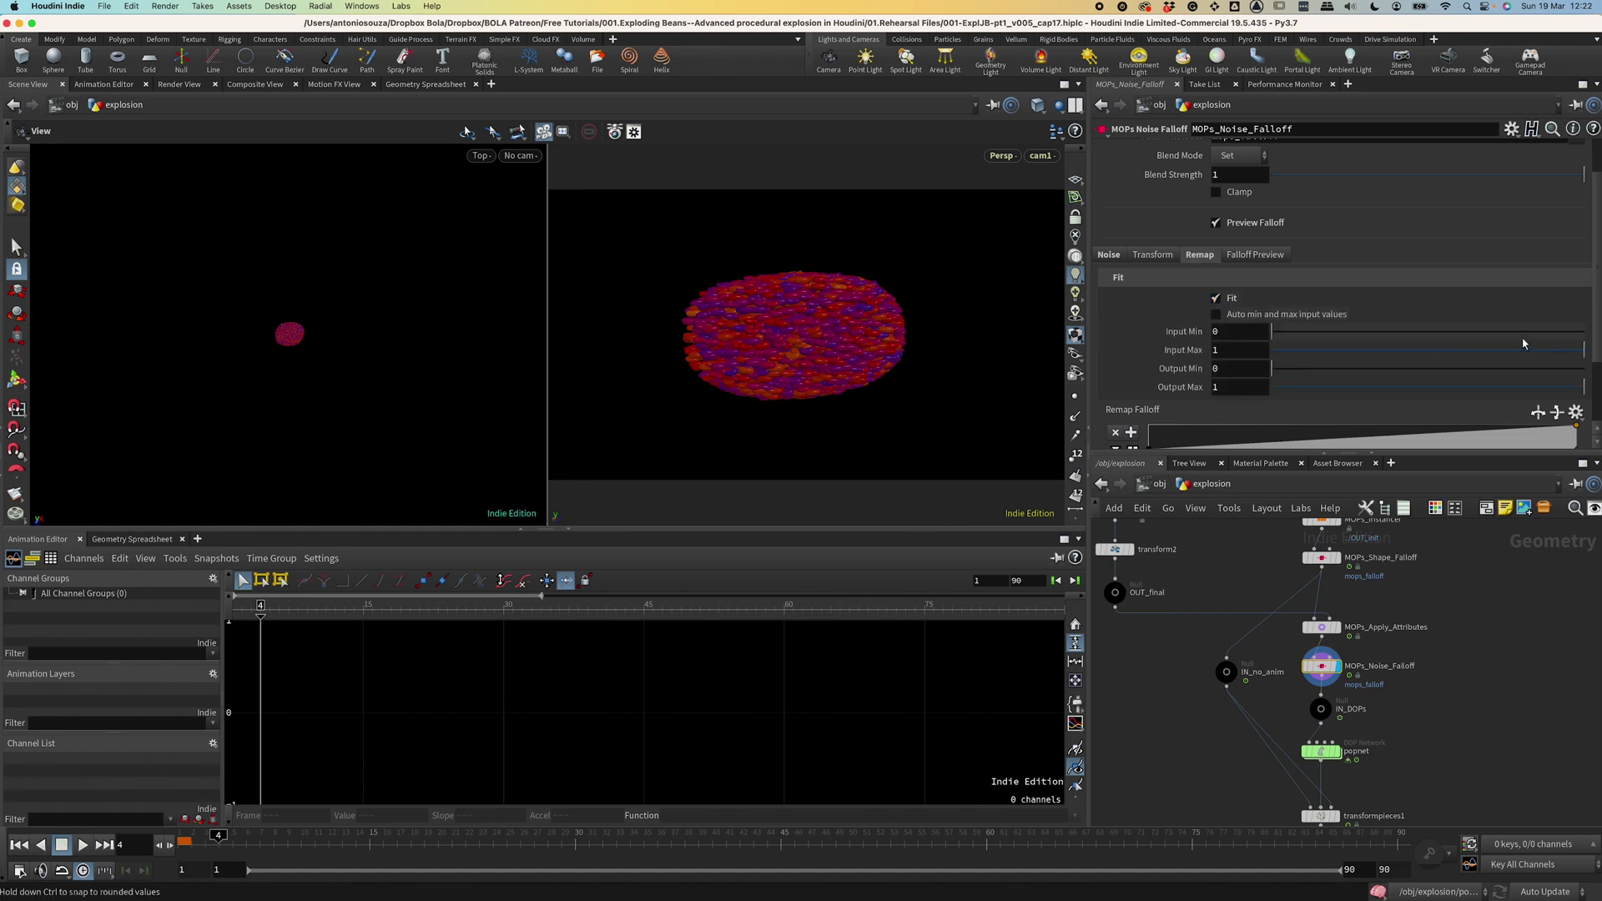
drag(1568, 352, 1420, 354)
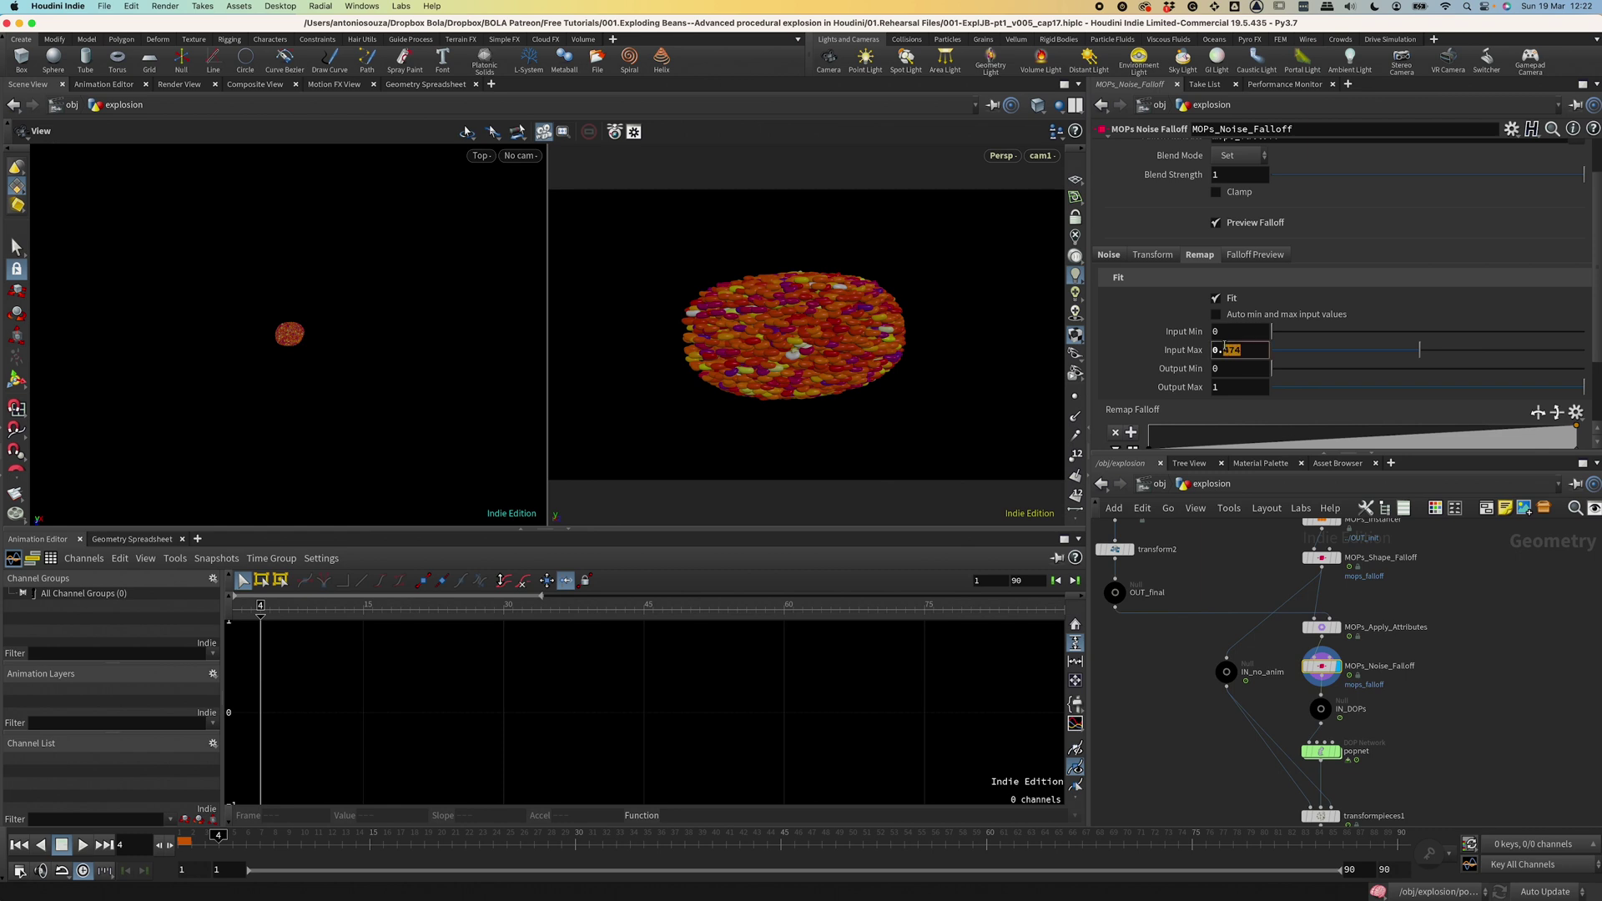
scroll(1308, 433, down, 5)
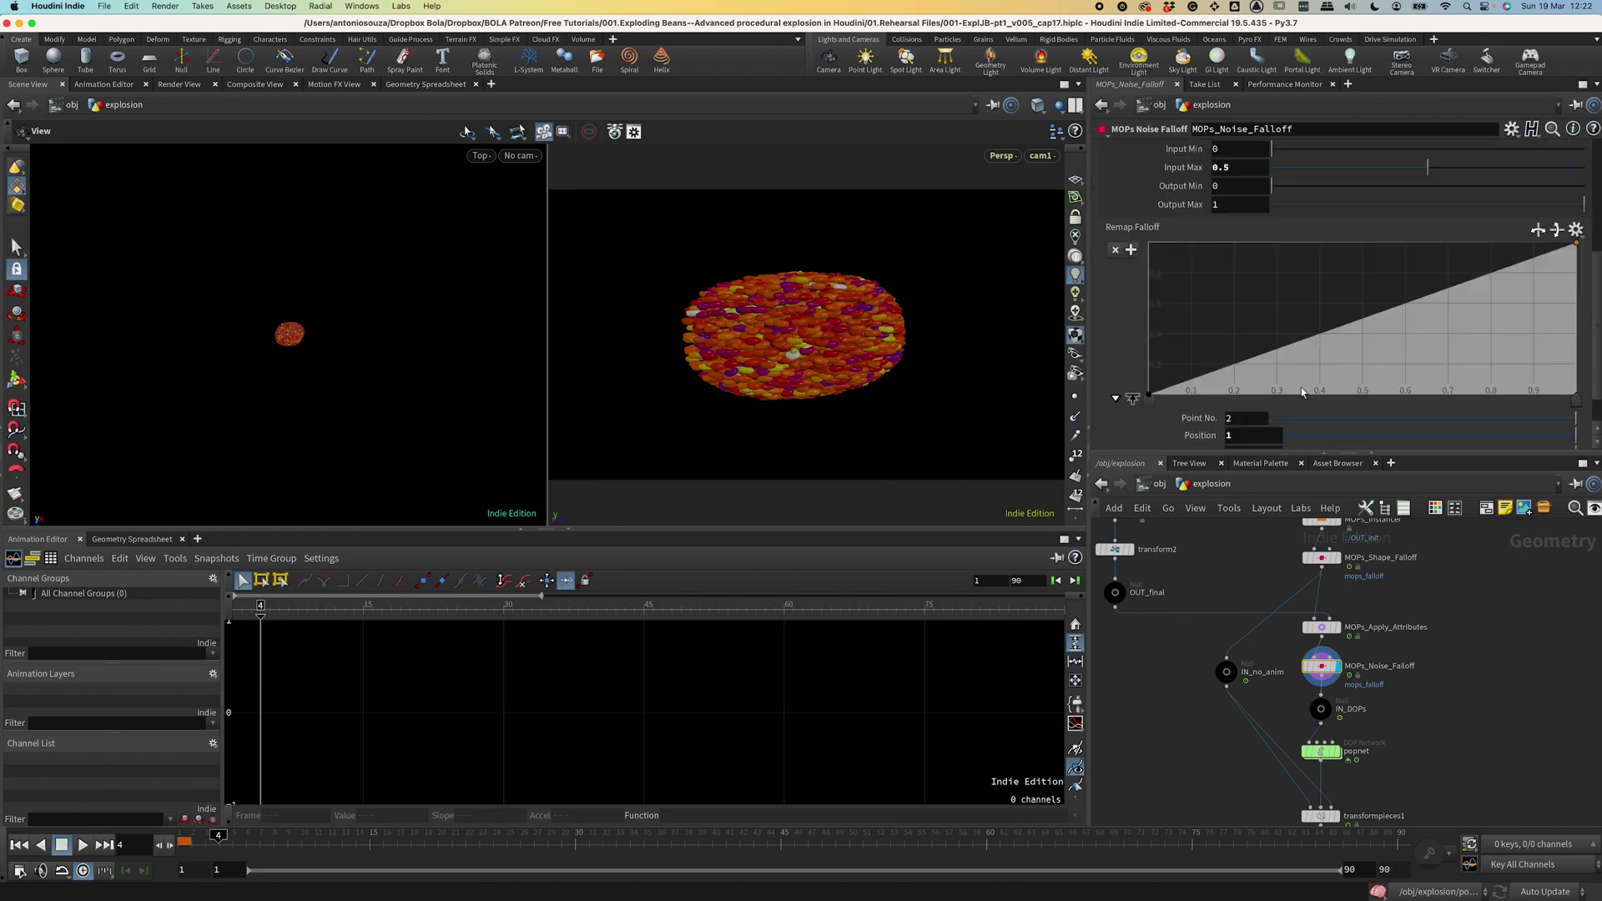
mouse_move(1331, 332)
mouse_down()
mouse_move(1306, 279)
mouse_move(1322, 308)
mouse_up()
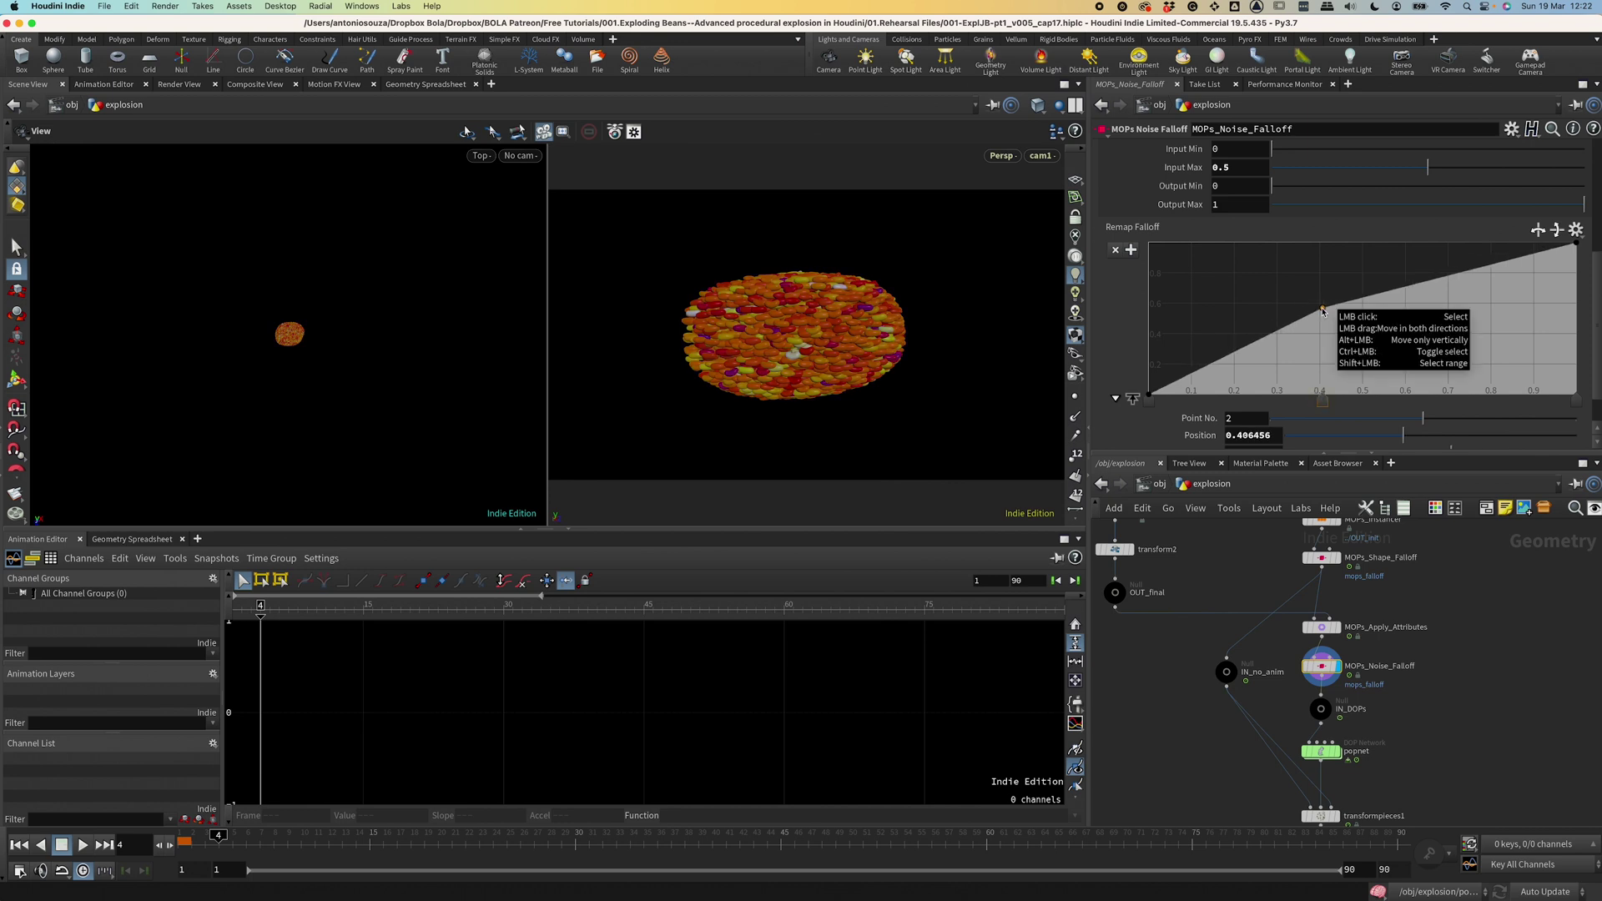
Inside popnet, duplicate popwrangle1's vector goal line twice directly below the original.
double_click(1327, 759)
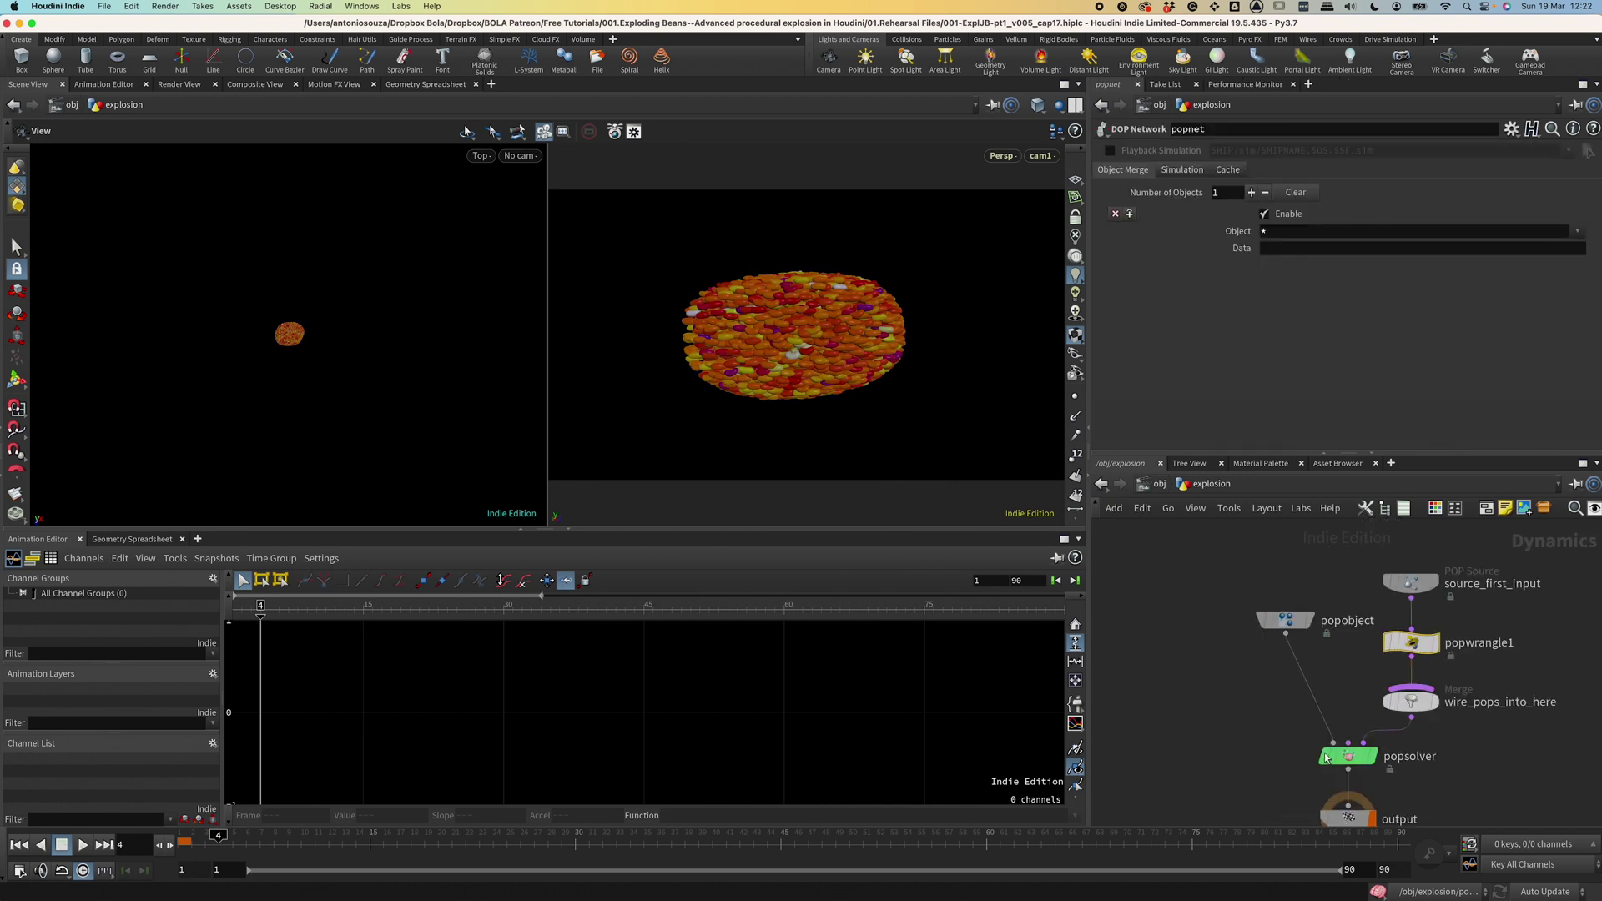
click(1404, 643)
drag(1473, 235, 1111, 234)
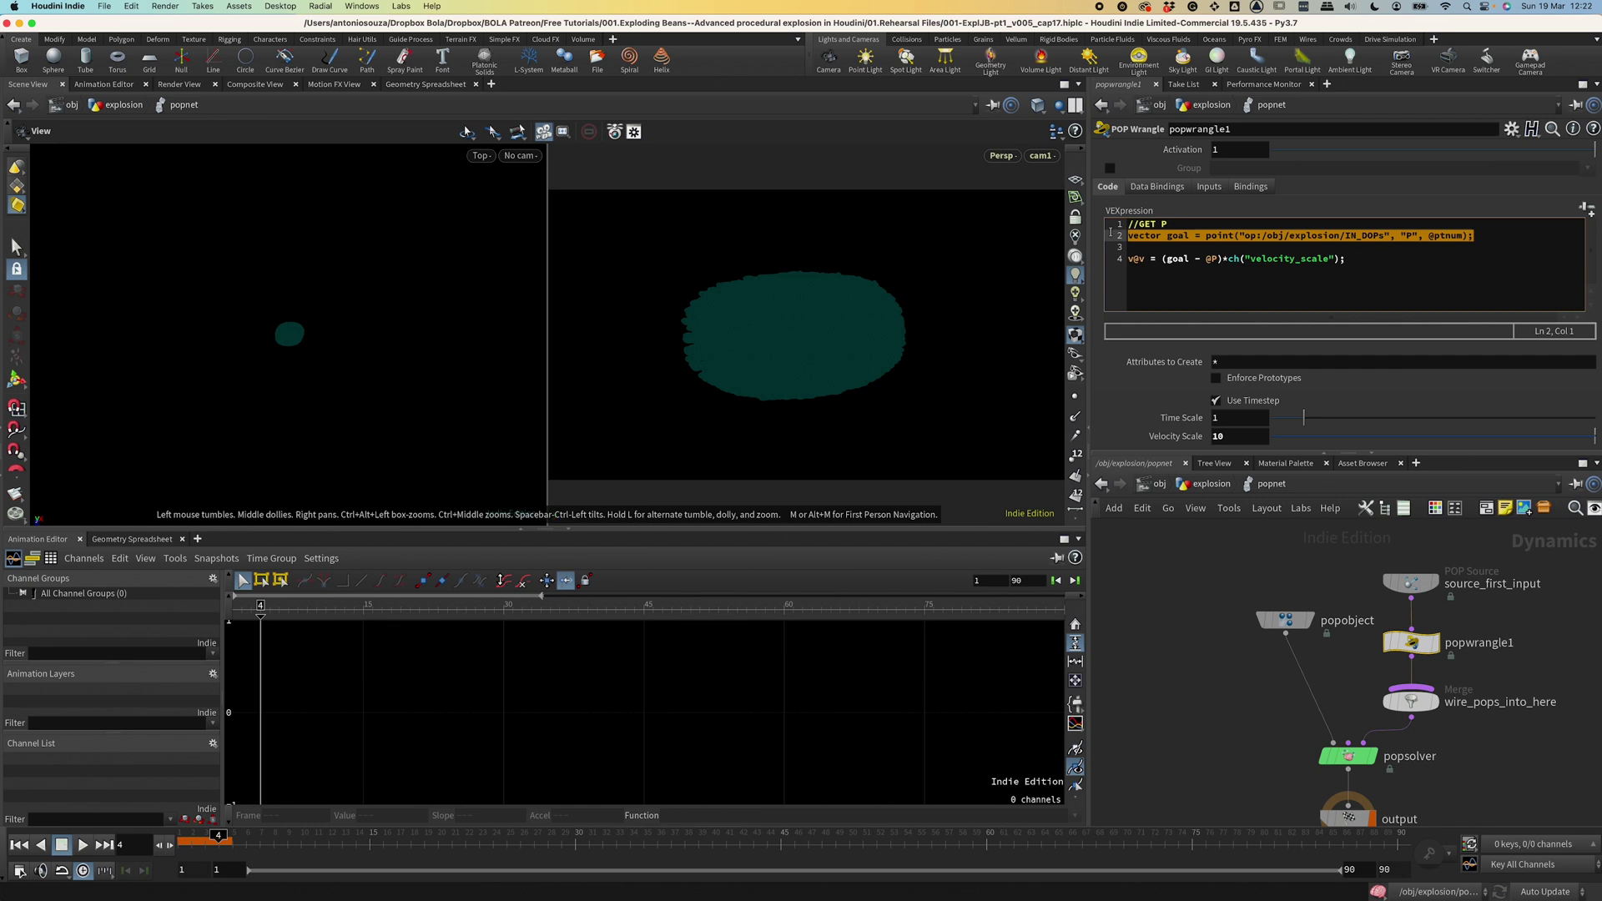
key(ctrl+c)
click(1492, 236)
key(Return)
key(ctrl+v)
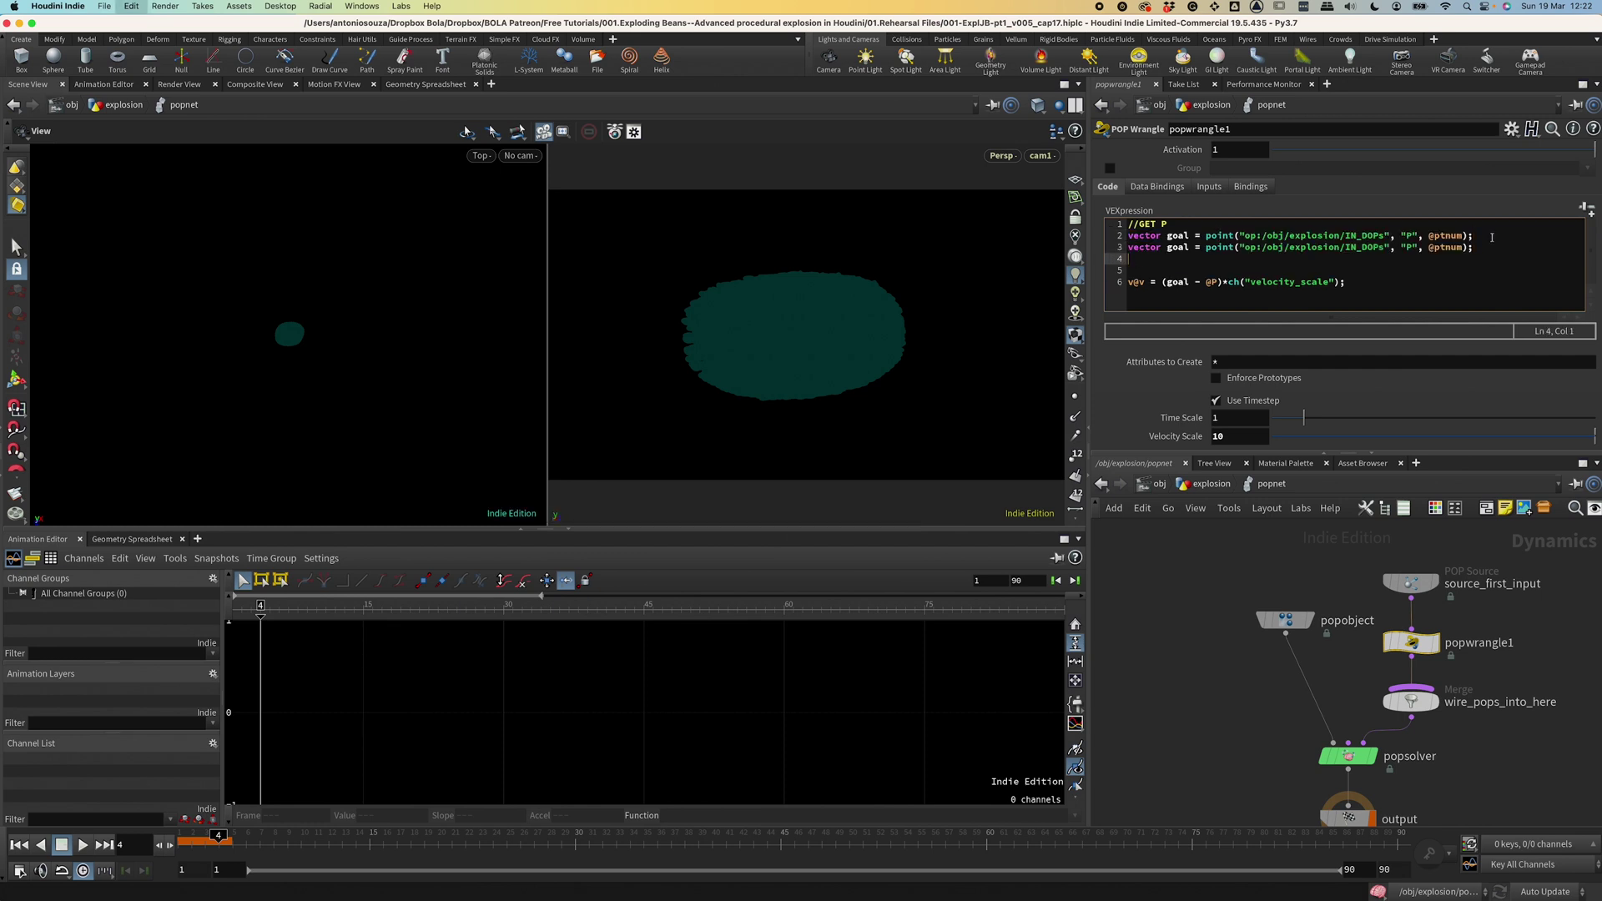
key(Return)
key(ctrl+v)
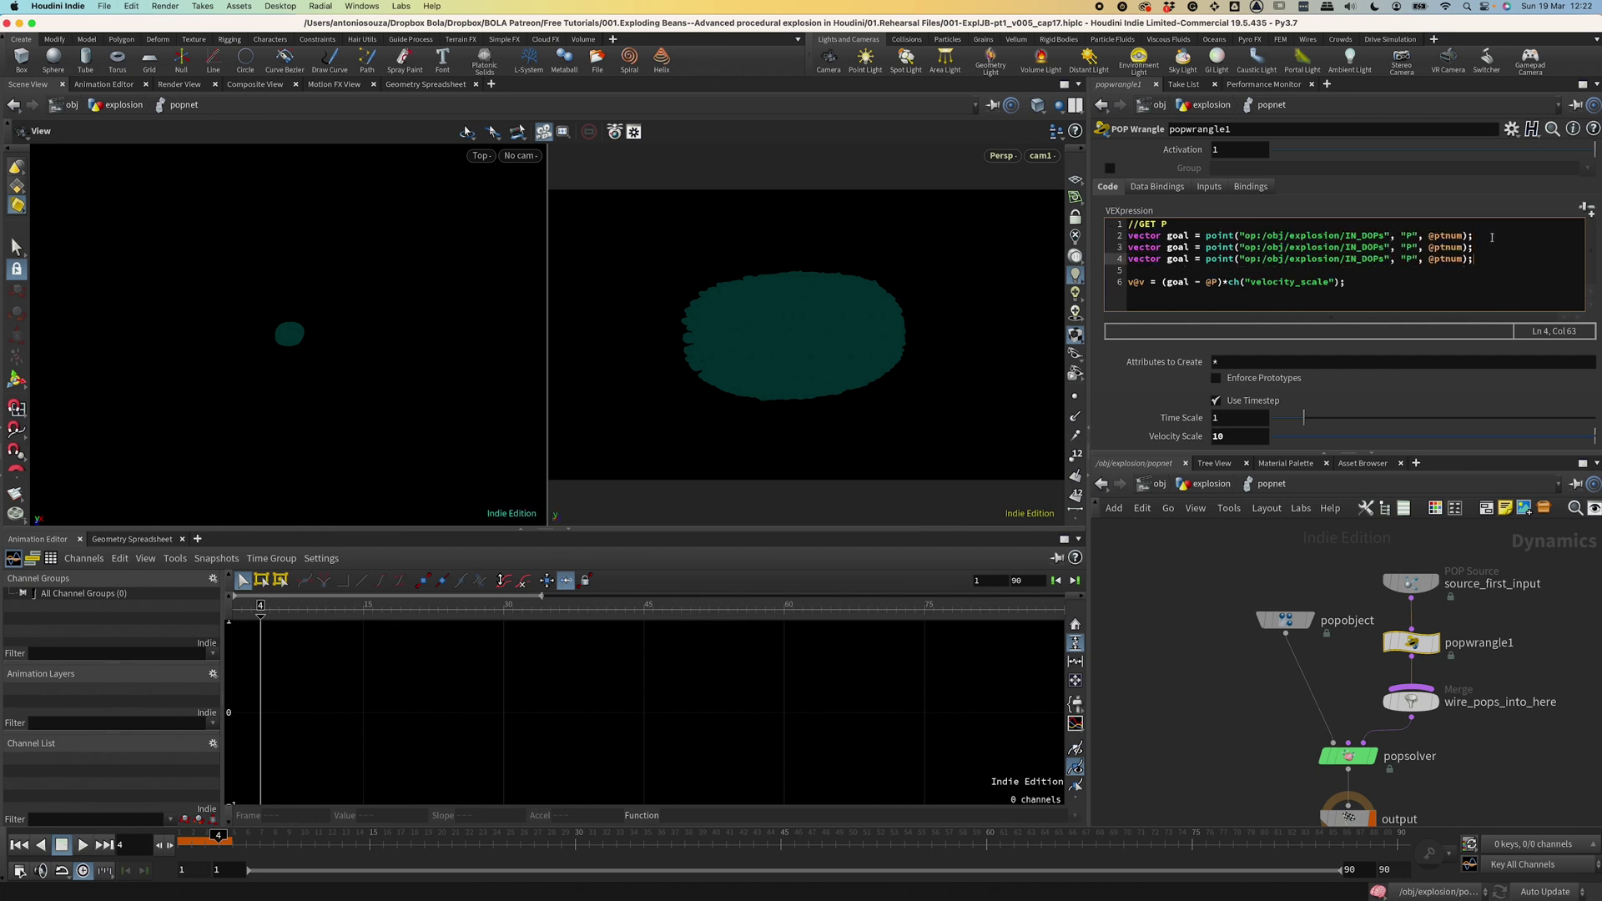
Turn popwrangle1's first duplicated goal line into a float noise variable that reads the mops_falloff attribute.
double_click(1145, 248)
text(float)
double_click(1165, 248)
text(noi)
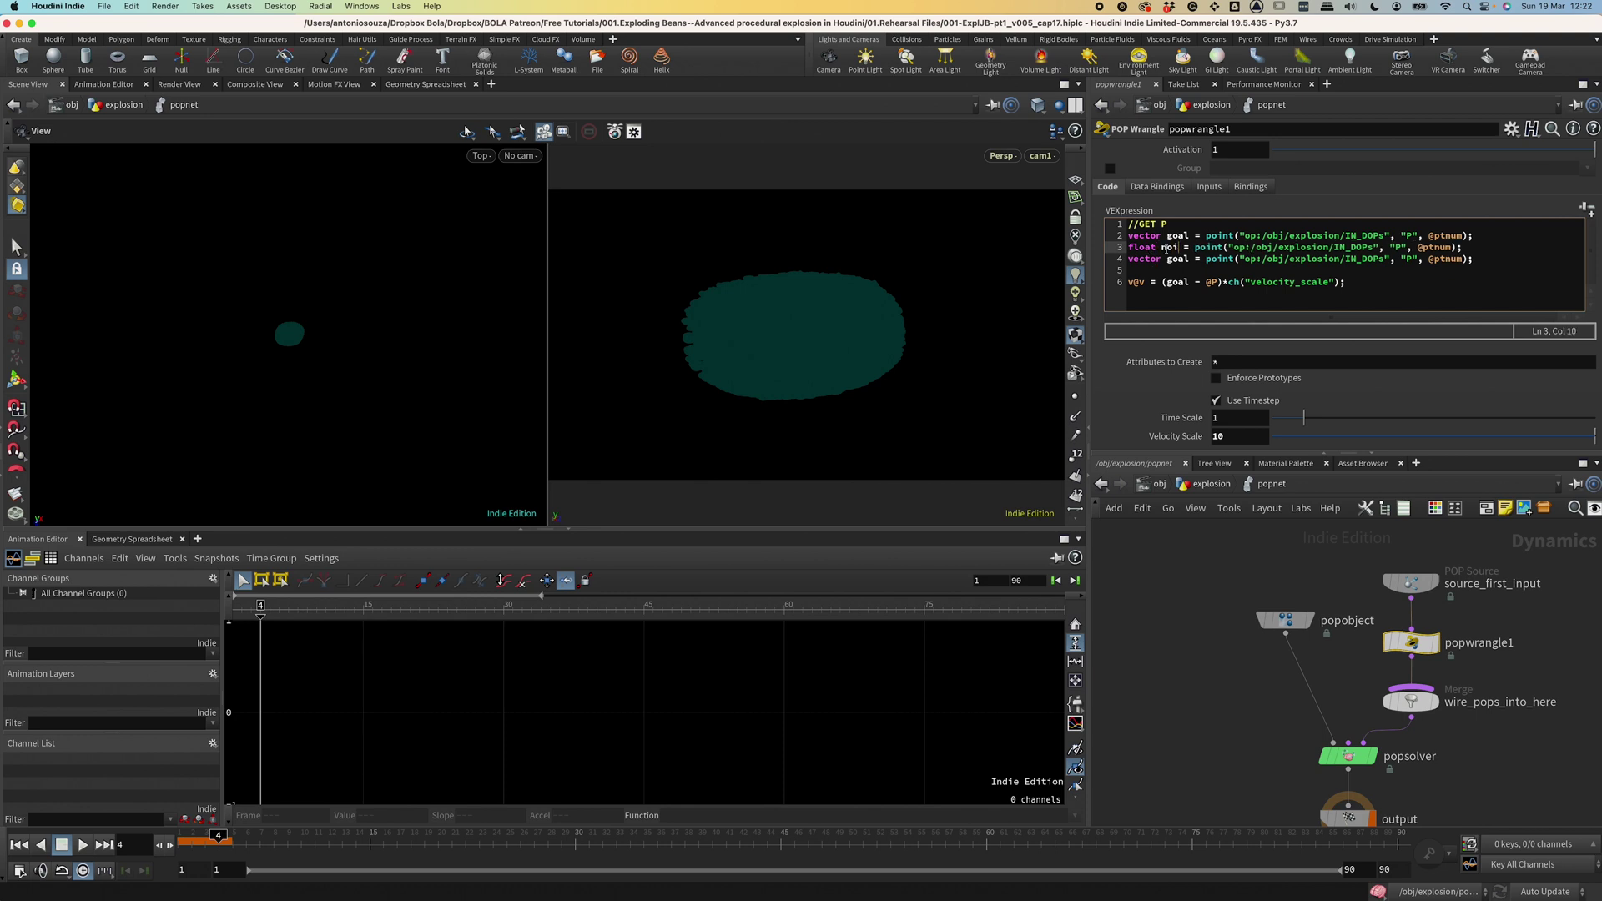
text(se)
click(1408, 248)
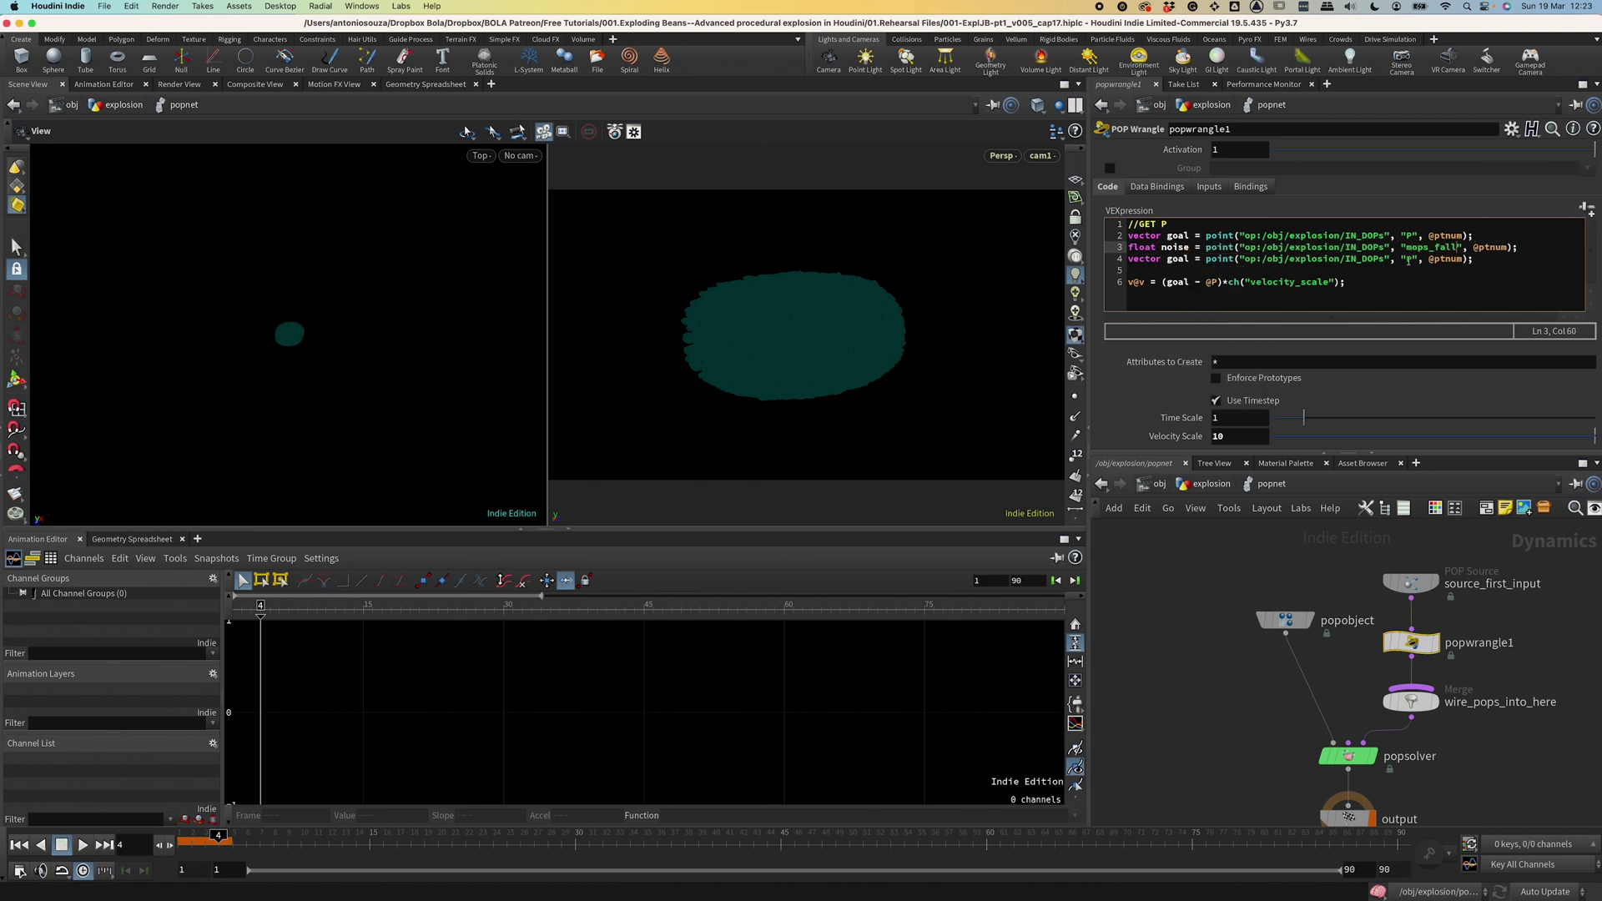
Turn the second duplicated goal line into a vector4 orient variable that reads the orient attribute.
double_click(1153, 258)
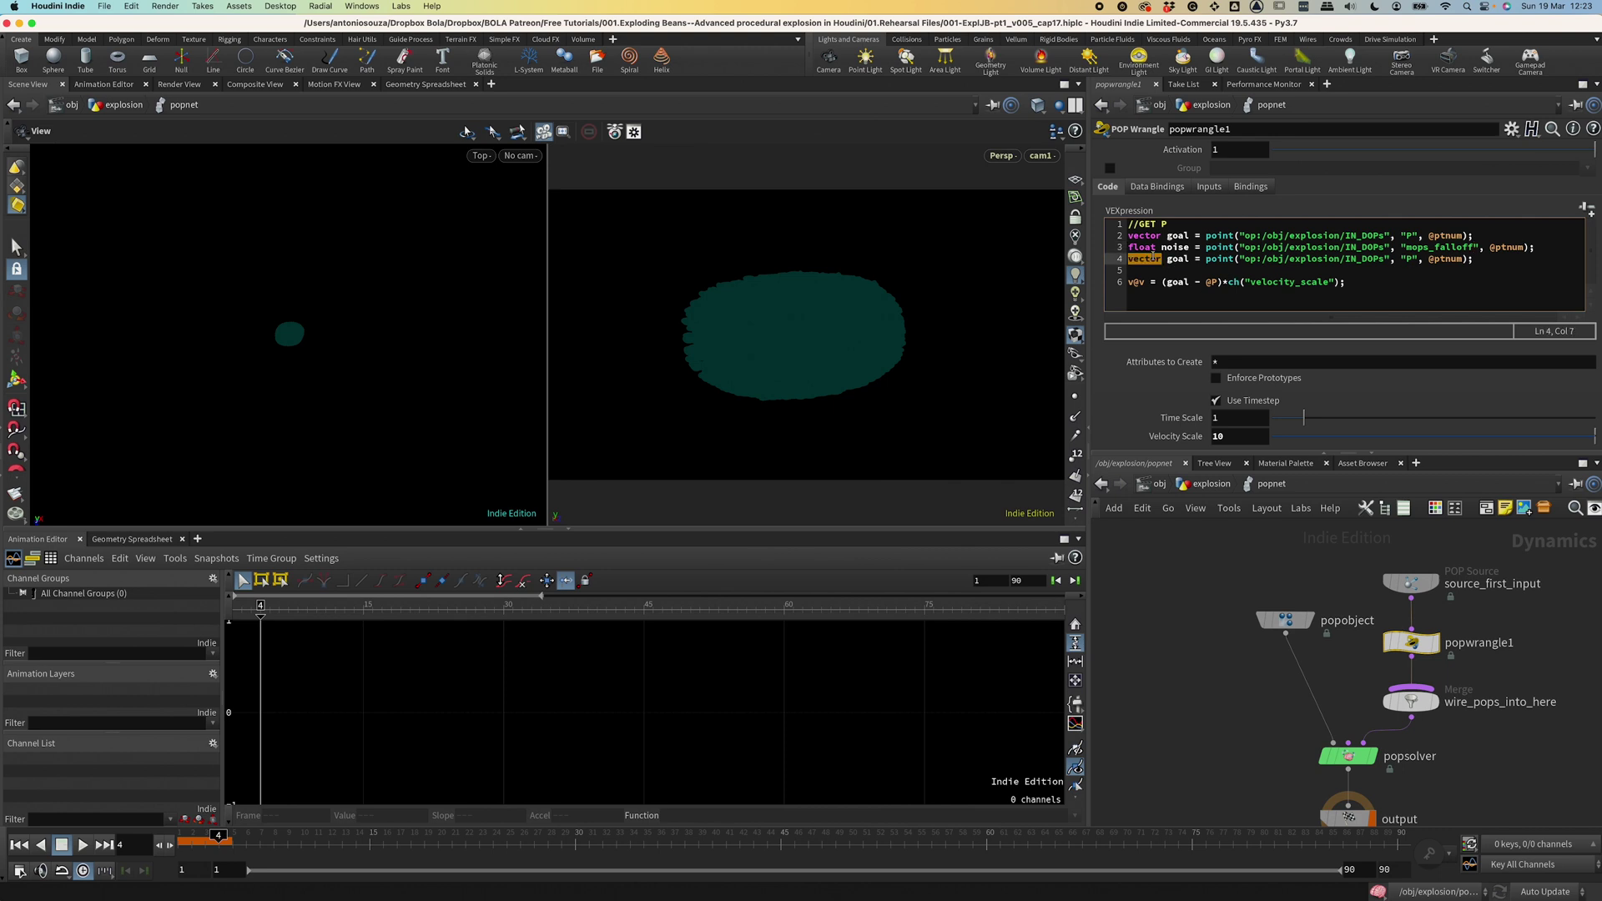
text(vector4)
double_click(1183, 258)
text(orient)
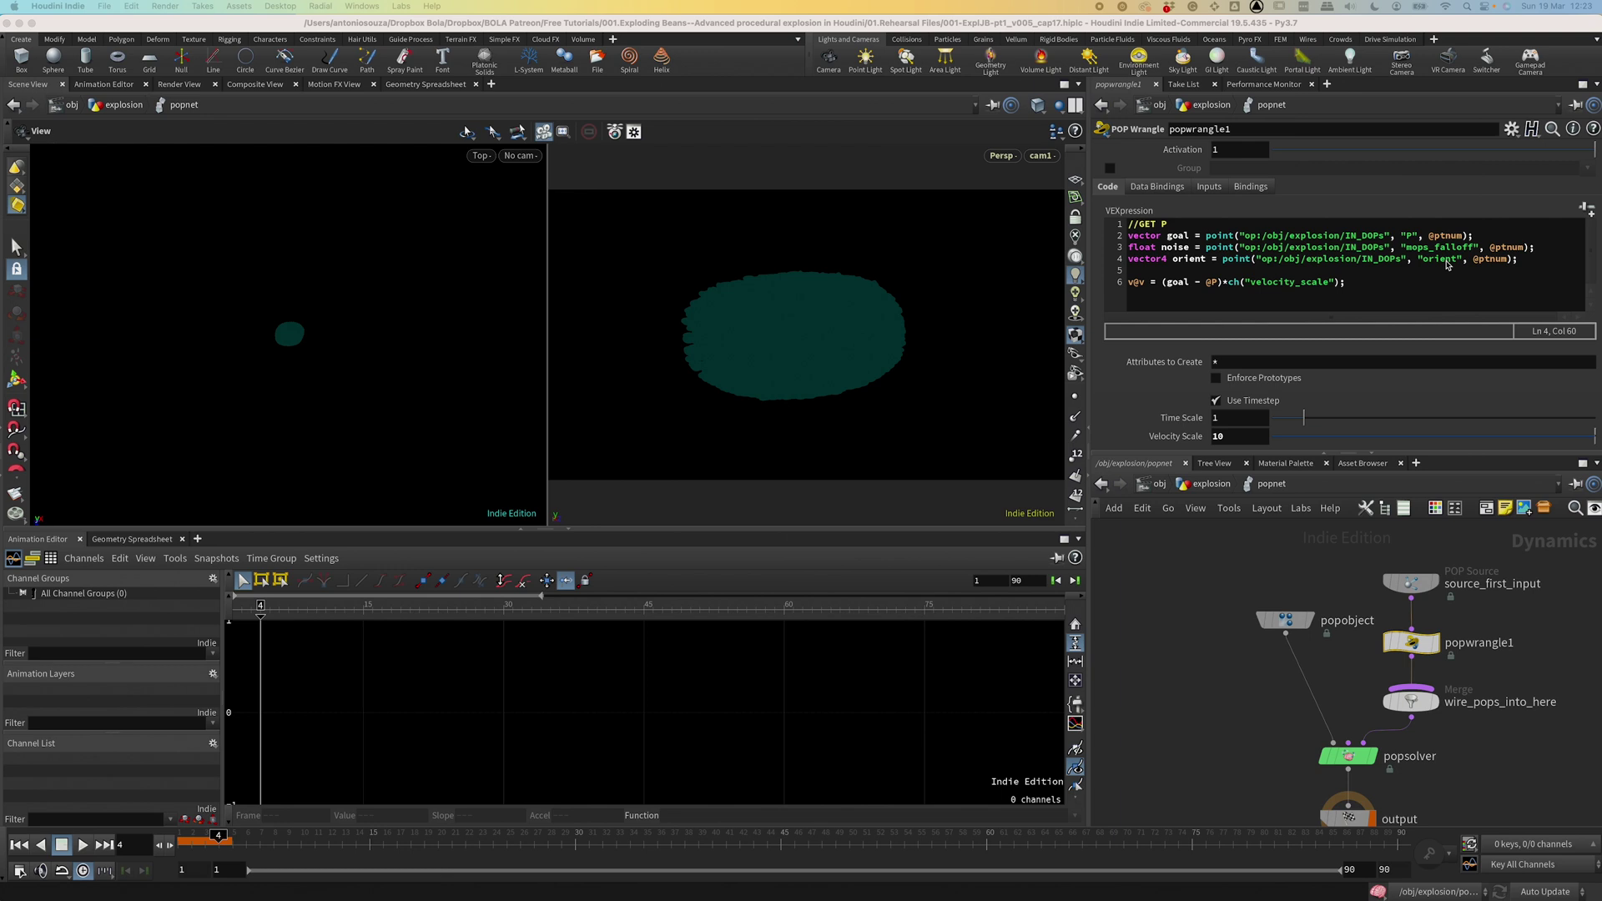
Multiply the v@v expression by noise and display transformpieces1 in the explosion network.
click(1359, 283)
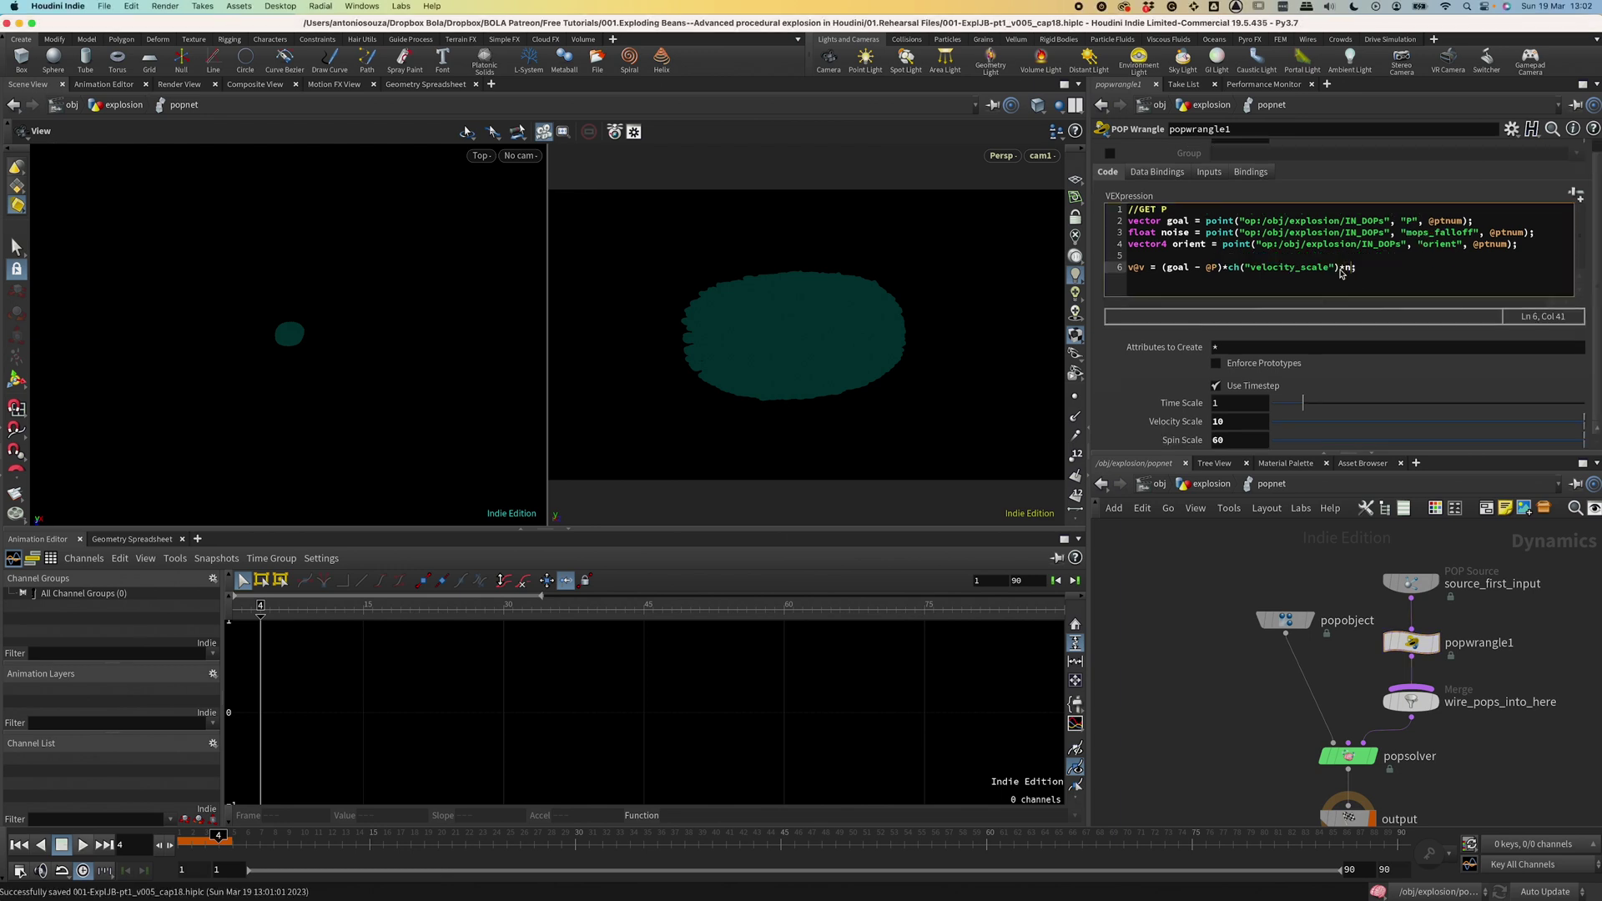
click(1212, 484)
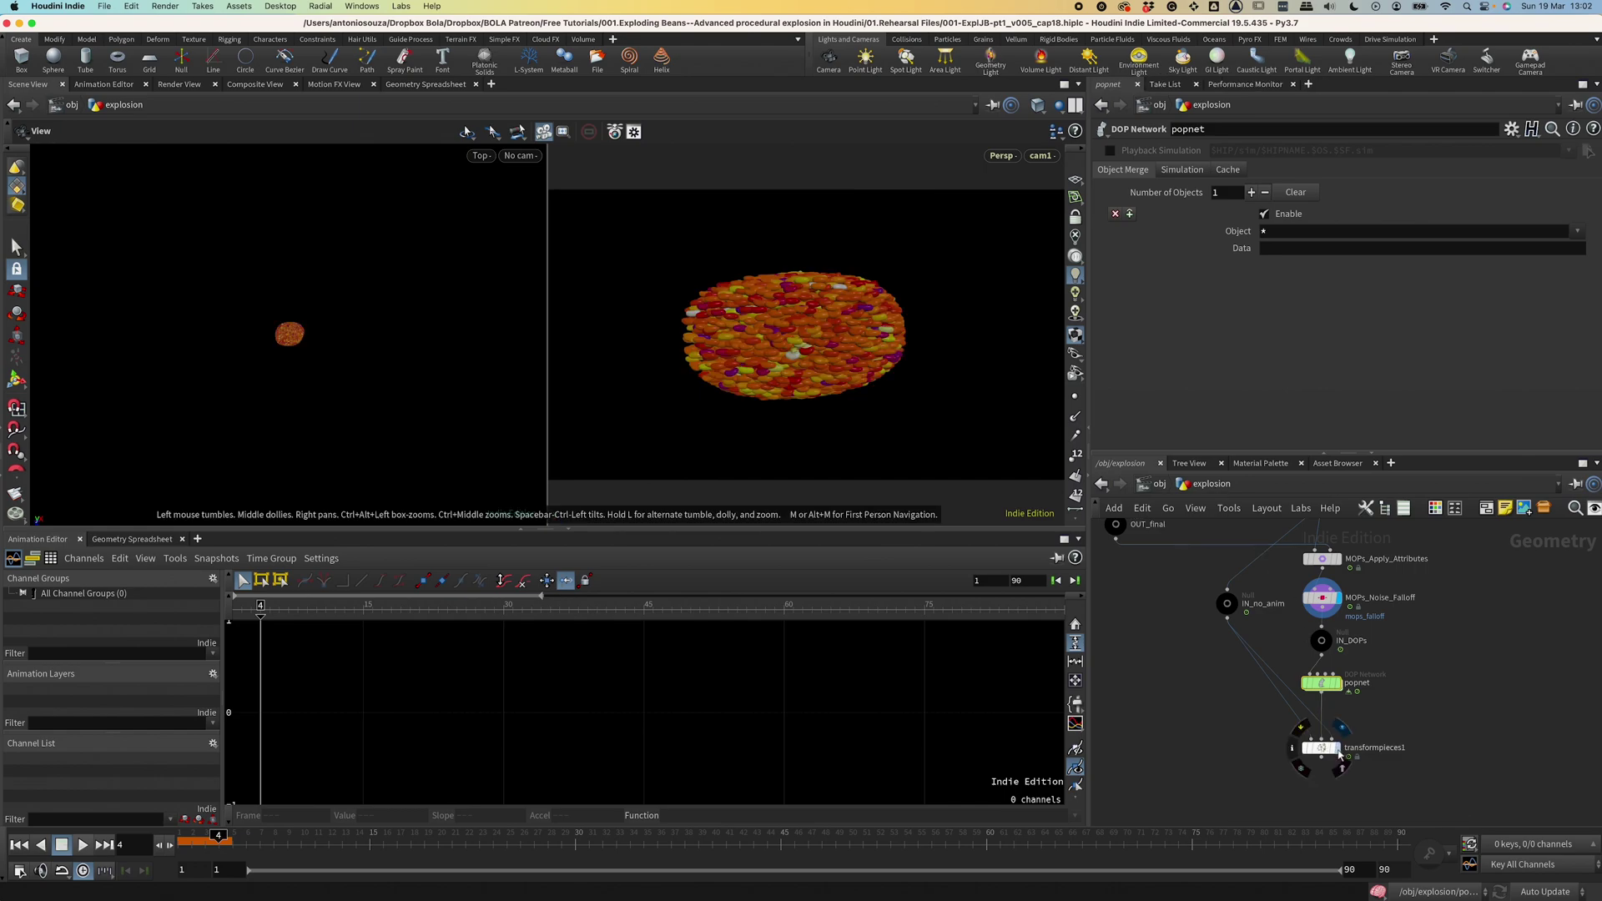
click(992, 106)
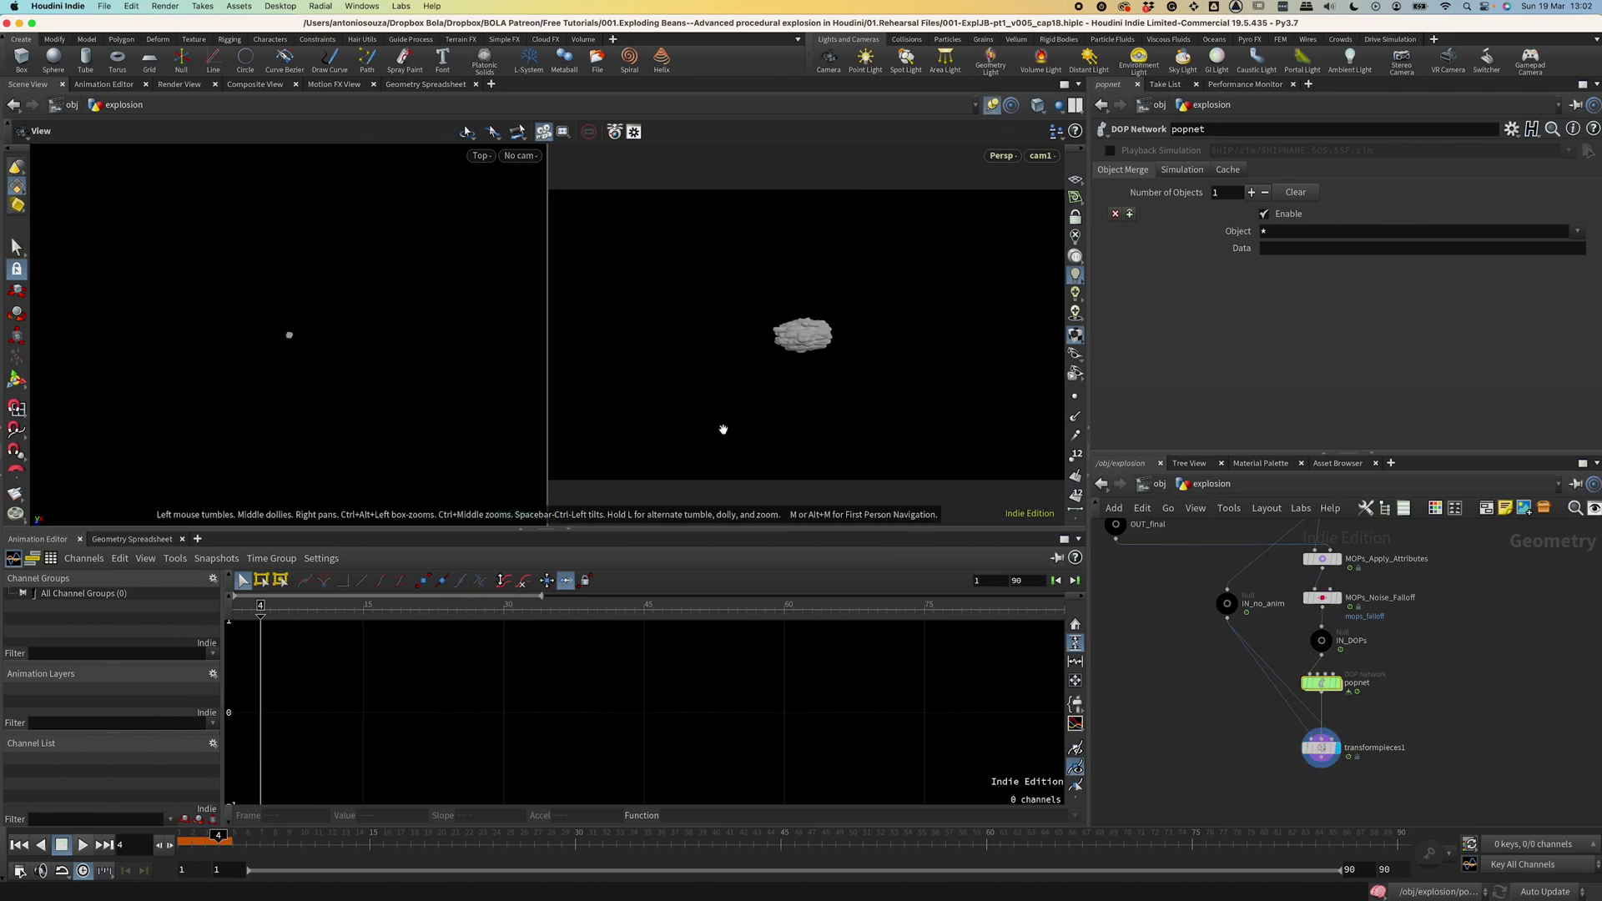
Play the noise-varied explosion and go to frame 90 to examine the spread of the beans.
click(39, 845)
click(83, 845)
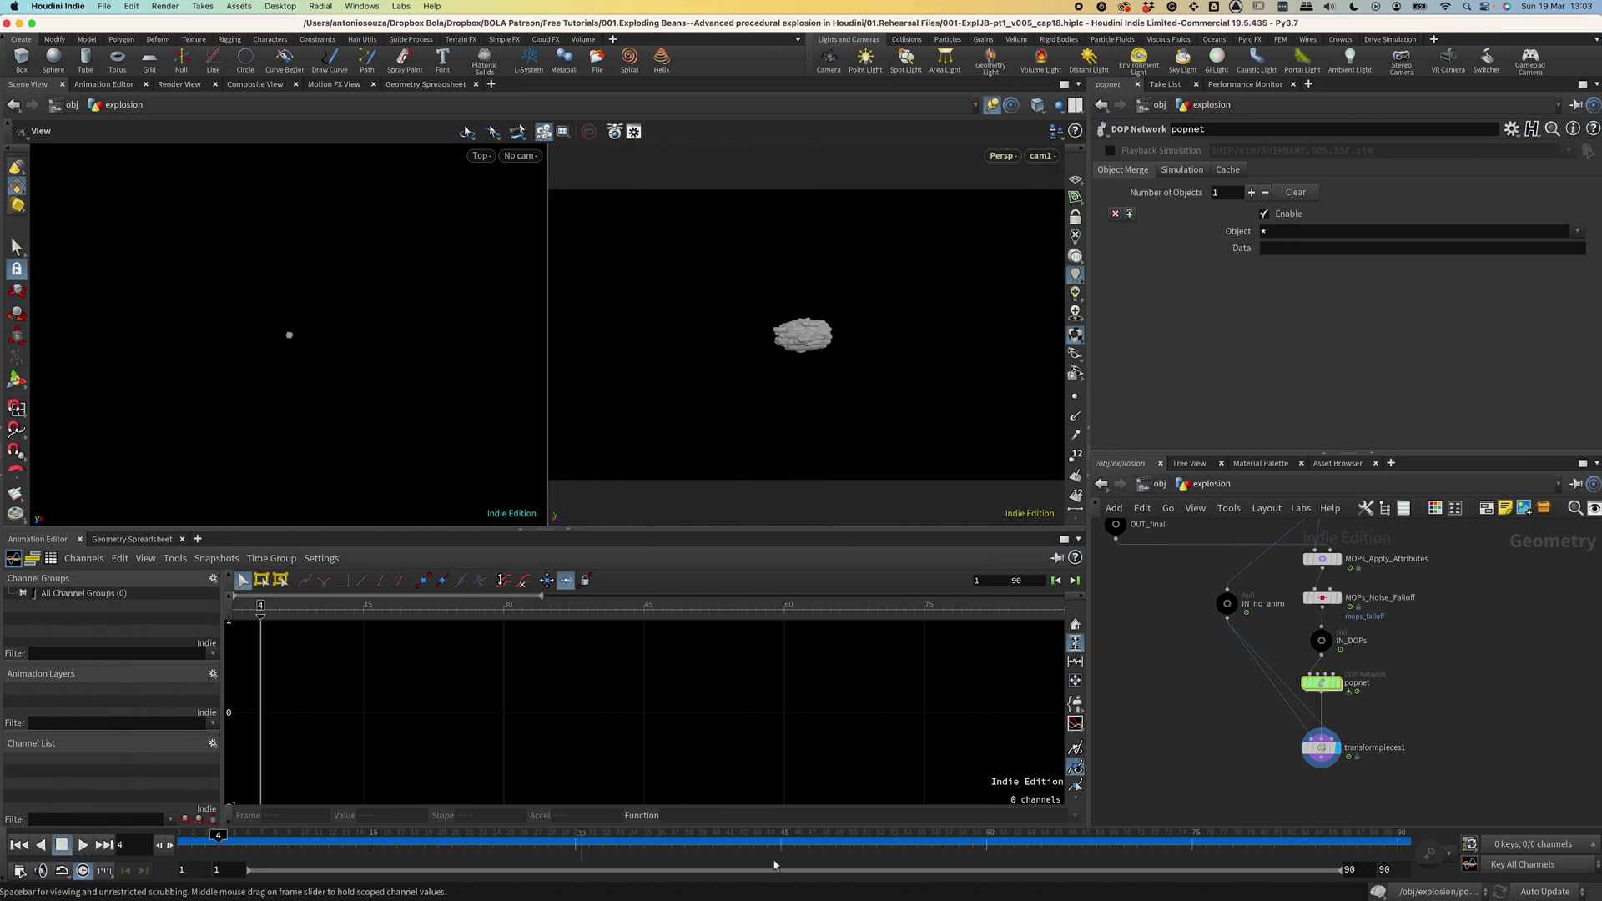
click(1397, 837)
Inside popnet, add the line p@w = orient; to popwrangle1 and play the simulation through to frame 90.
double_click(1323, 683)
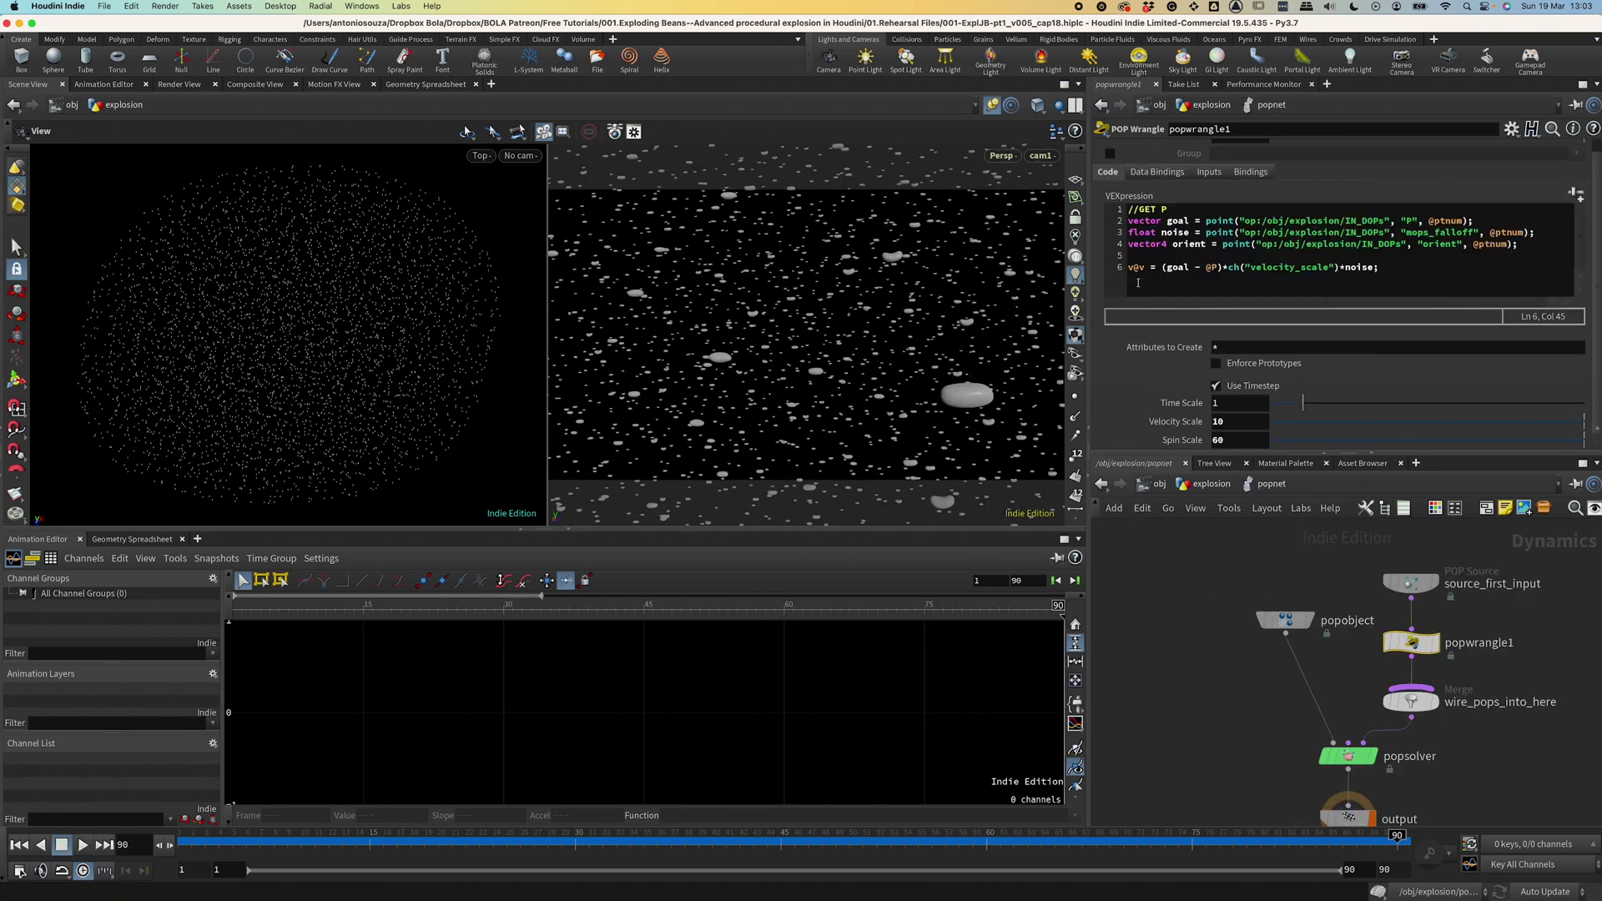
text(p@w)
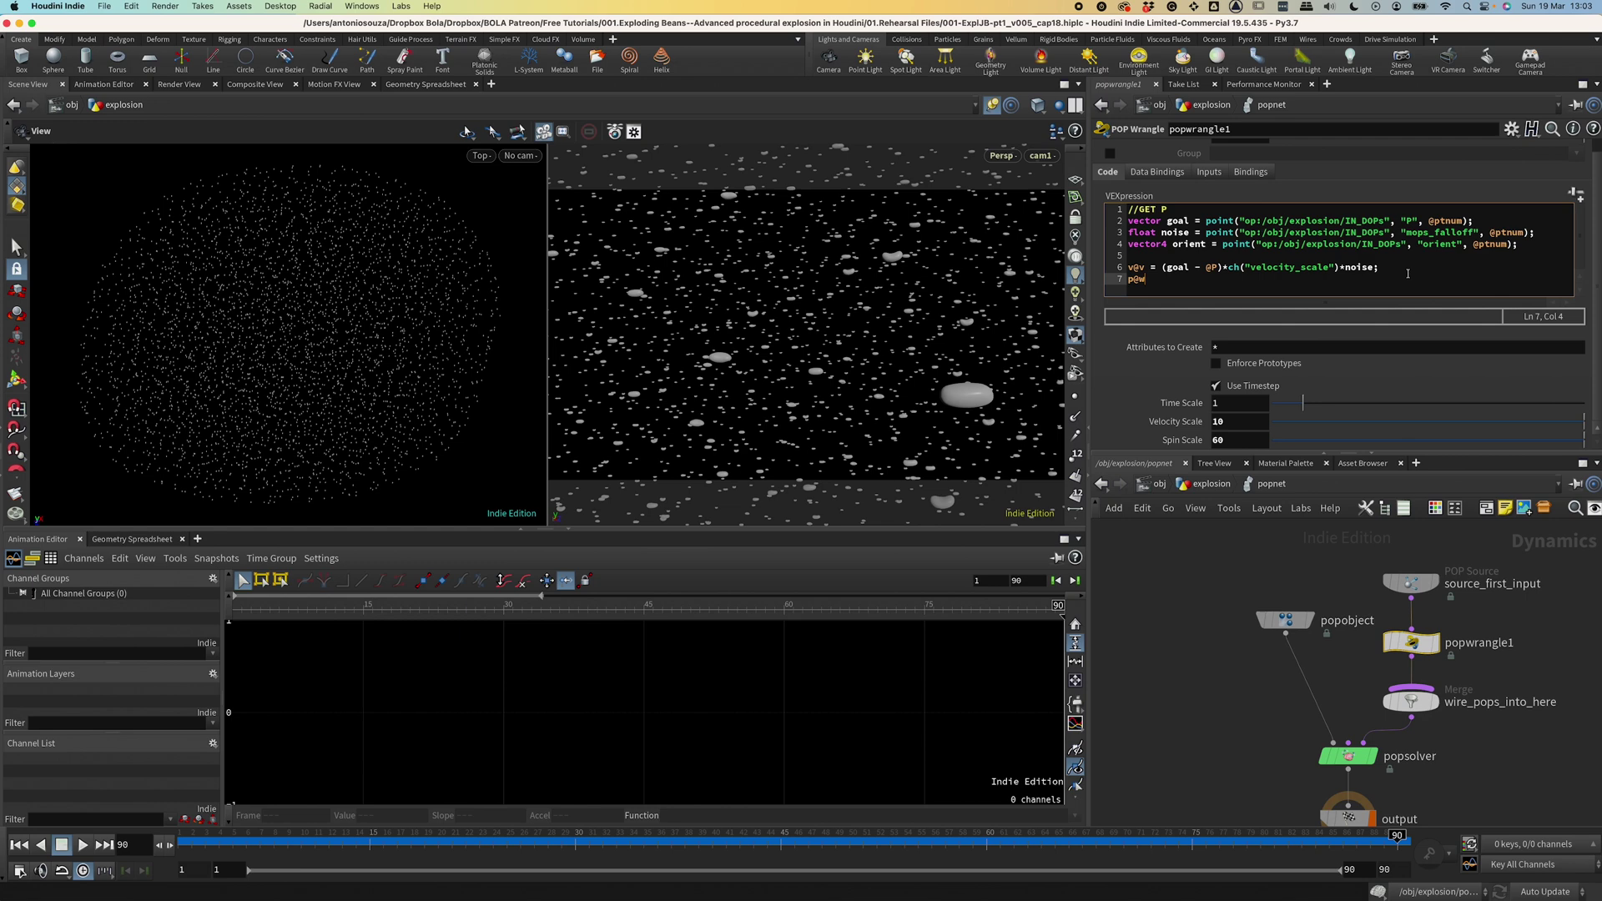
text( = orient;)
click(83, 845)
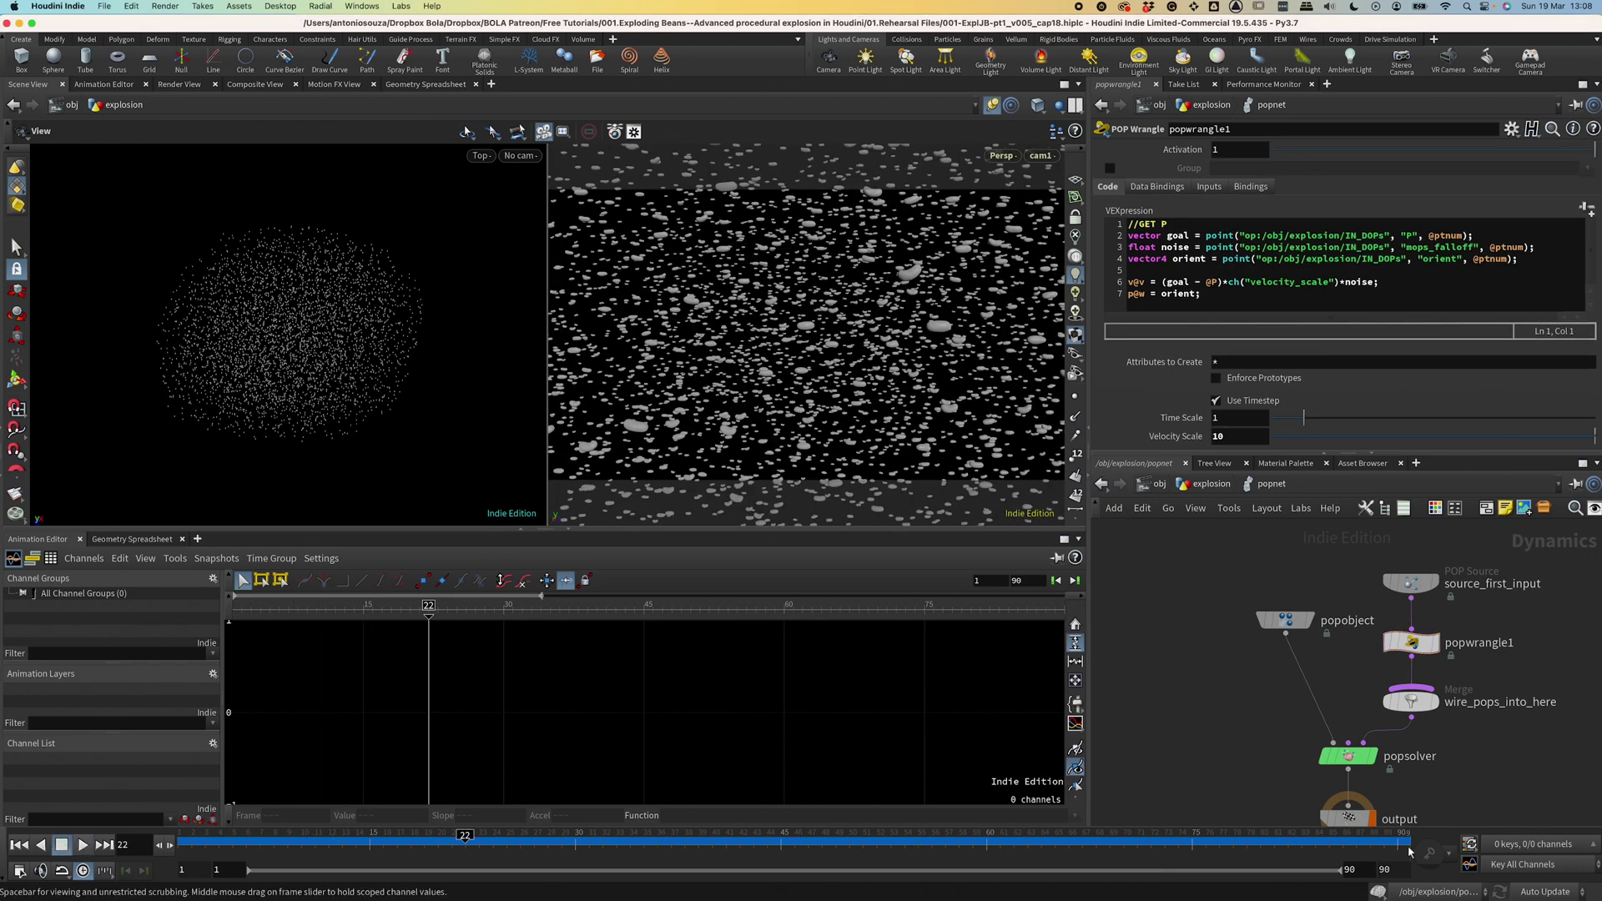
click(1405, 846)
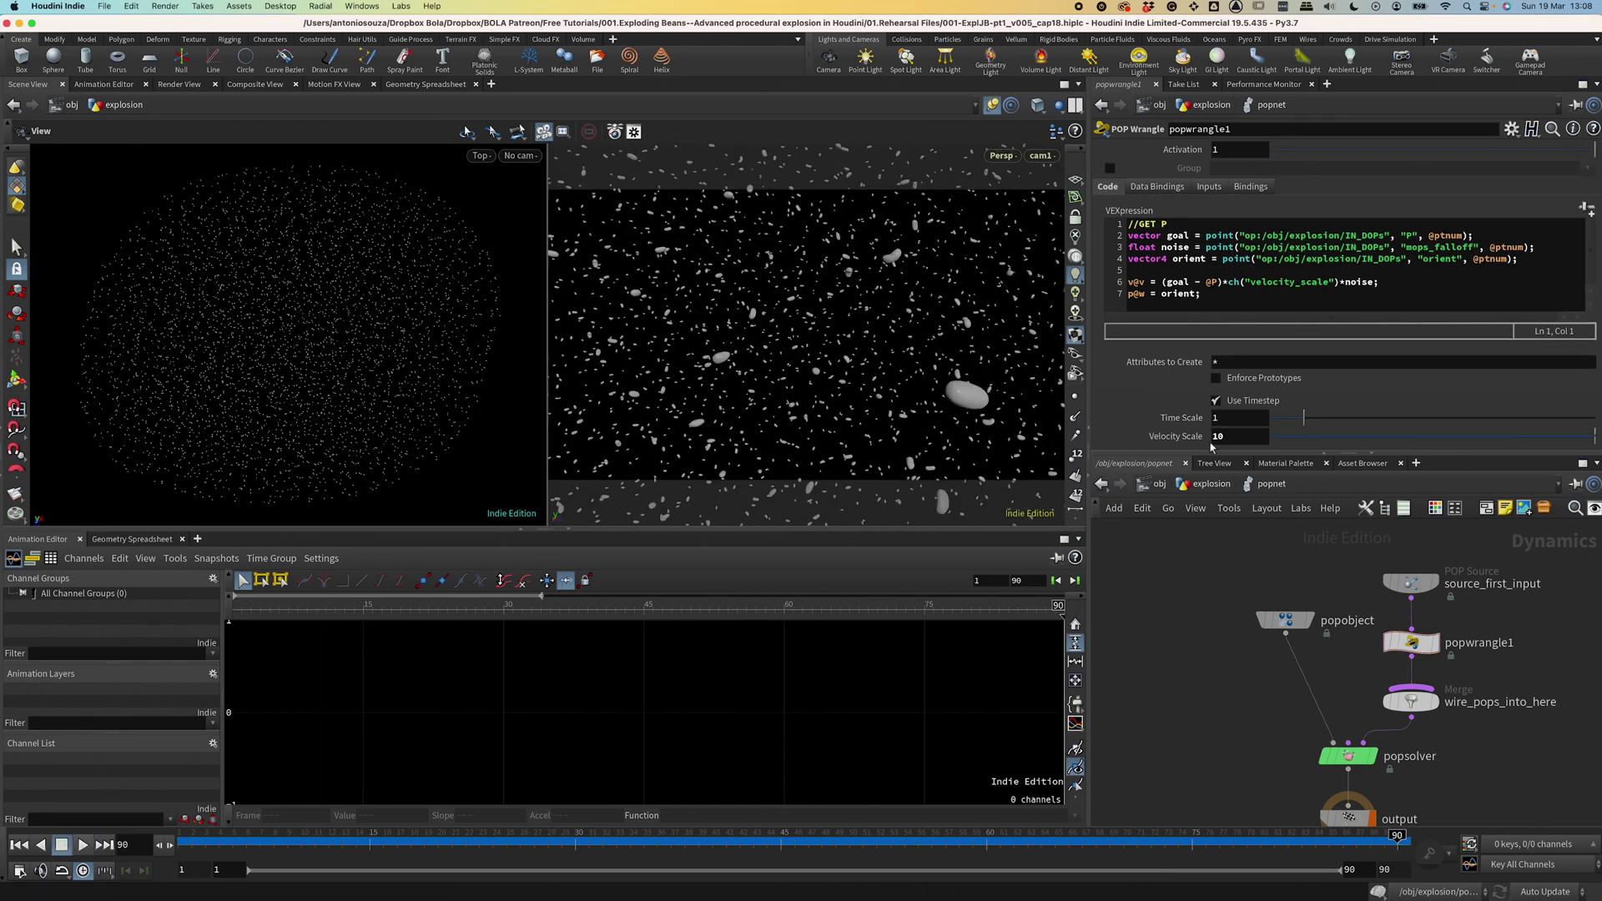
Extend popwrangle1's spin line to p@w = orient*ch("spin_scale")*noise; and apply the code.
click(1196, 293)
text(*ch("spin_scale)
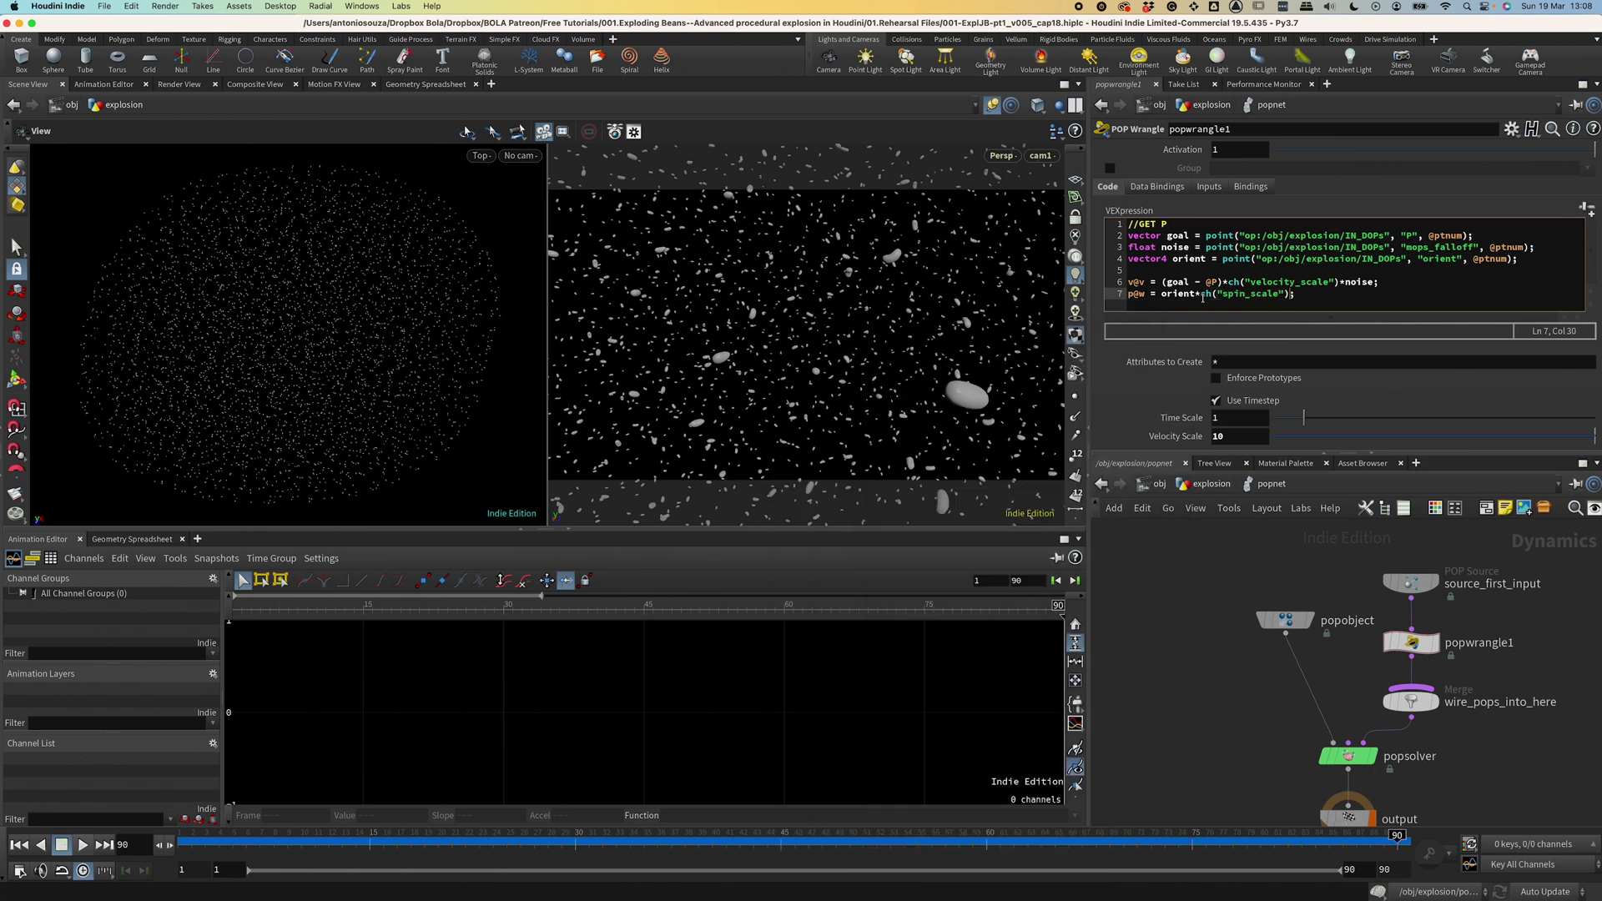
text(")*noise)
key(ctrl+Return)
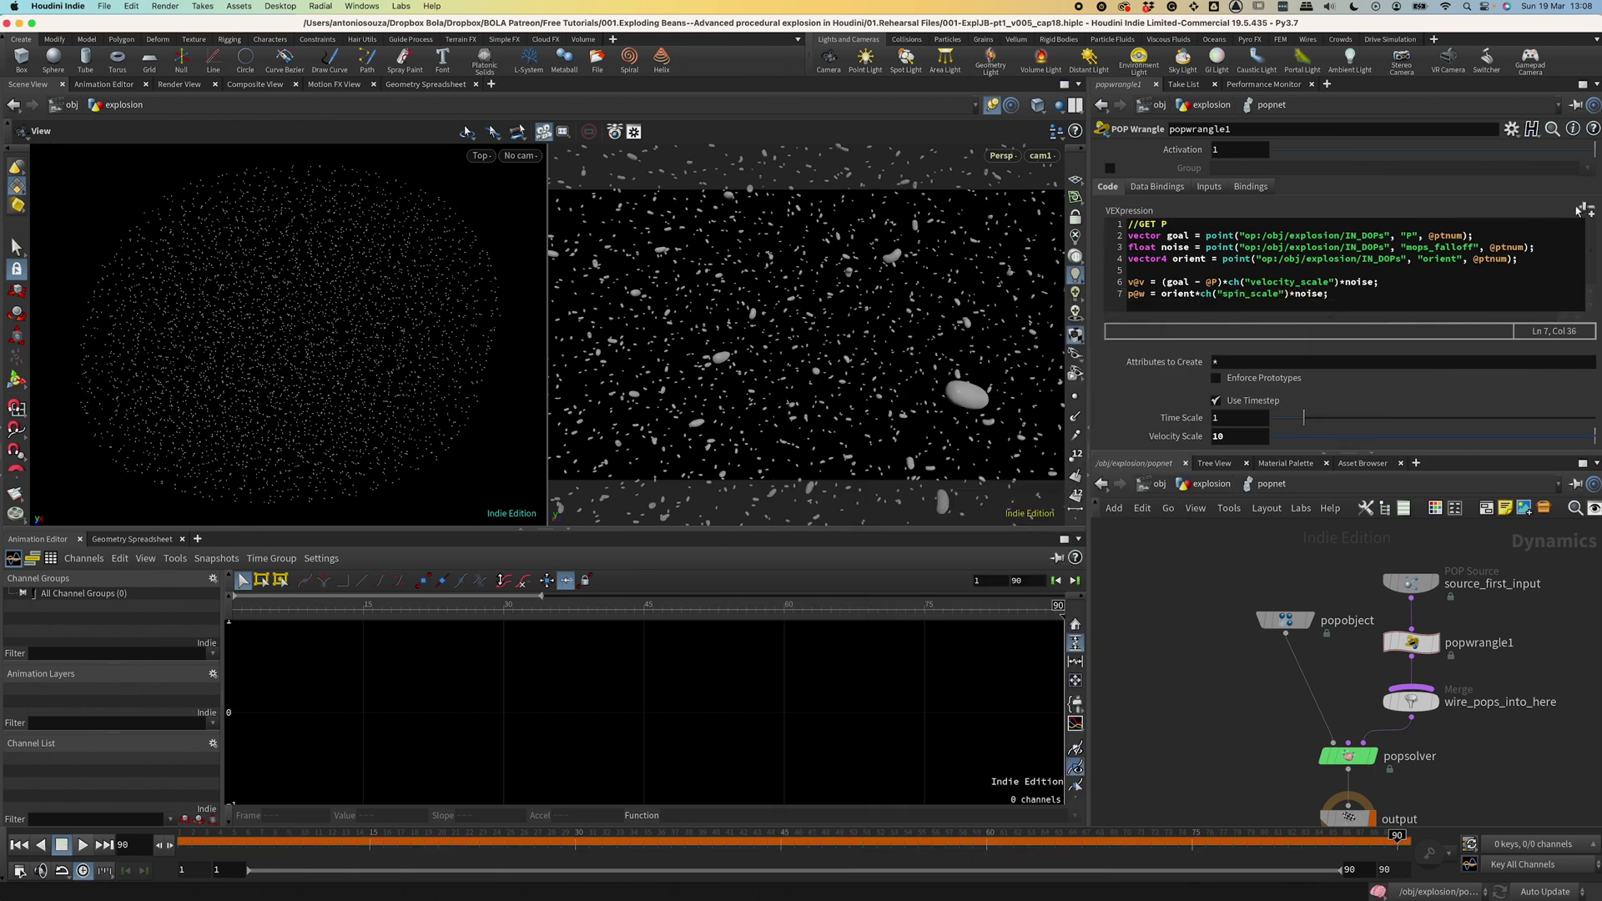
Create the spin_scale parameter on popwrangle1, set it to 60 and play the simulation.
click(1585, 208)
scroll(1530, 344, down, 1)
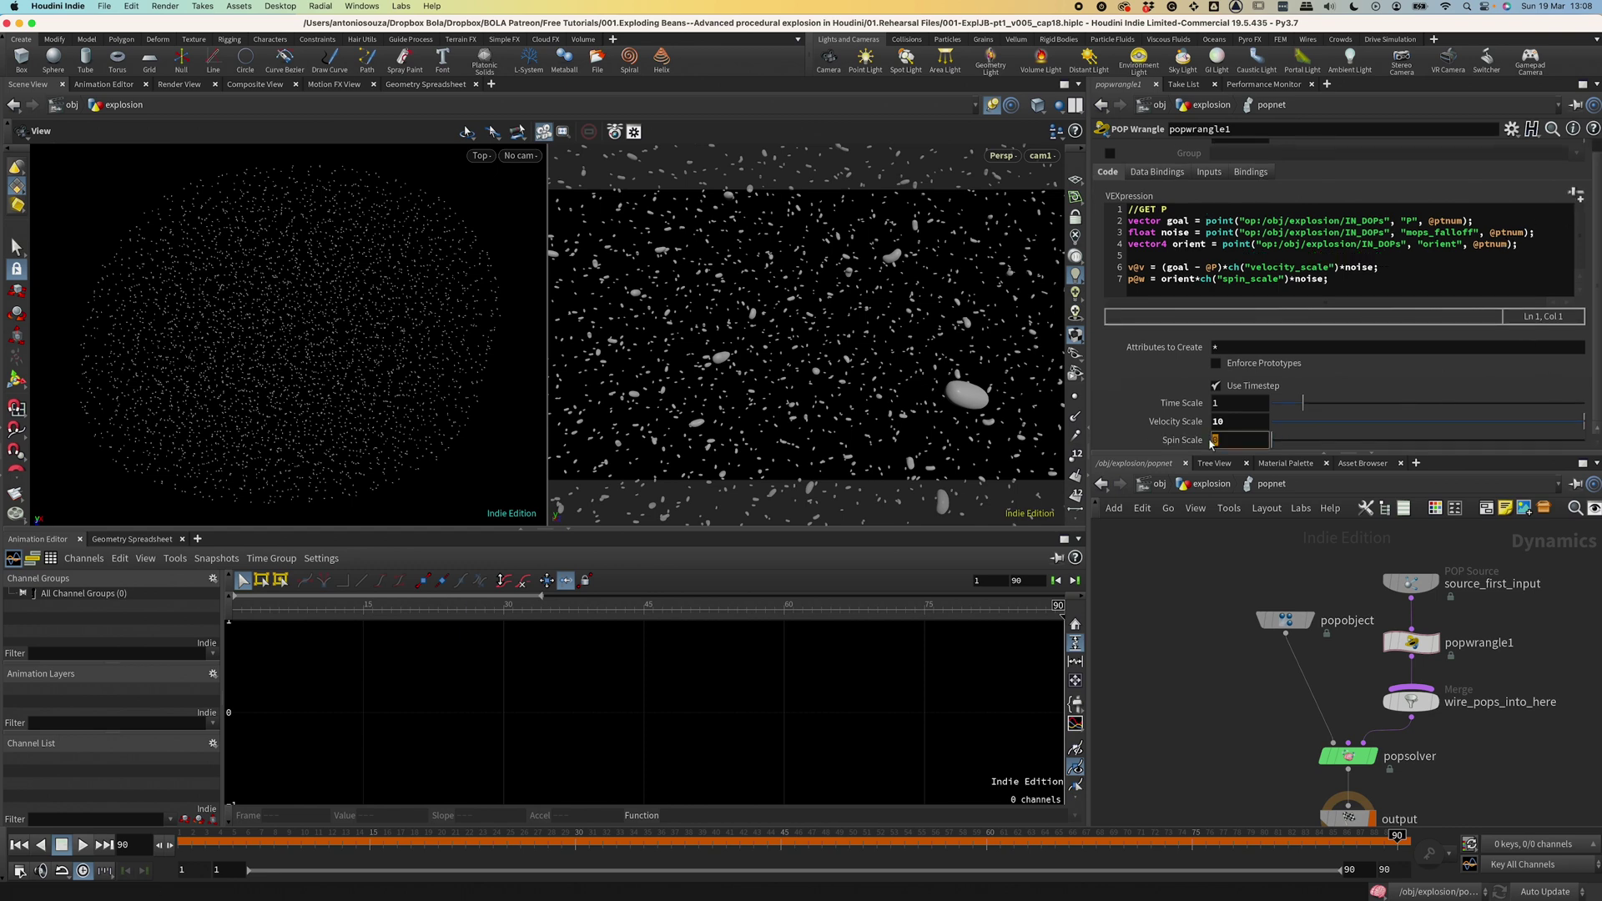
text(60)
key(Return)
click(82, 845)
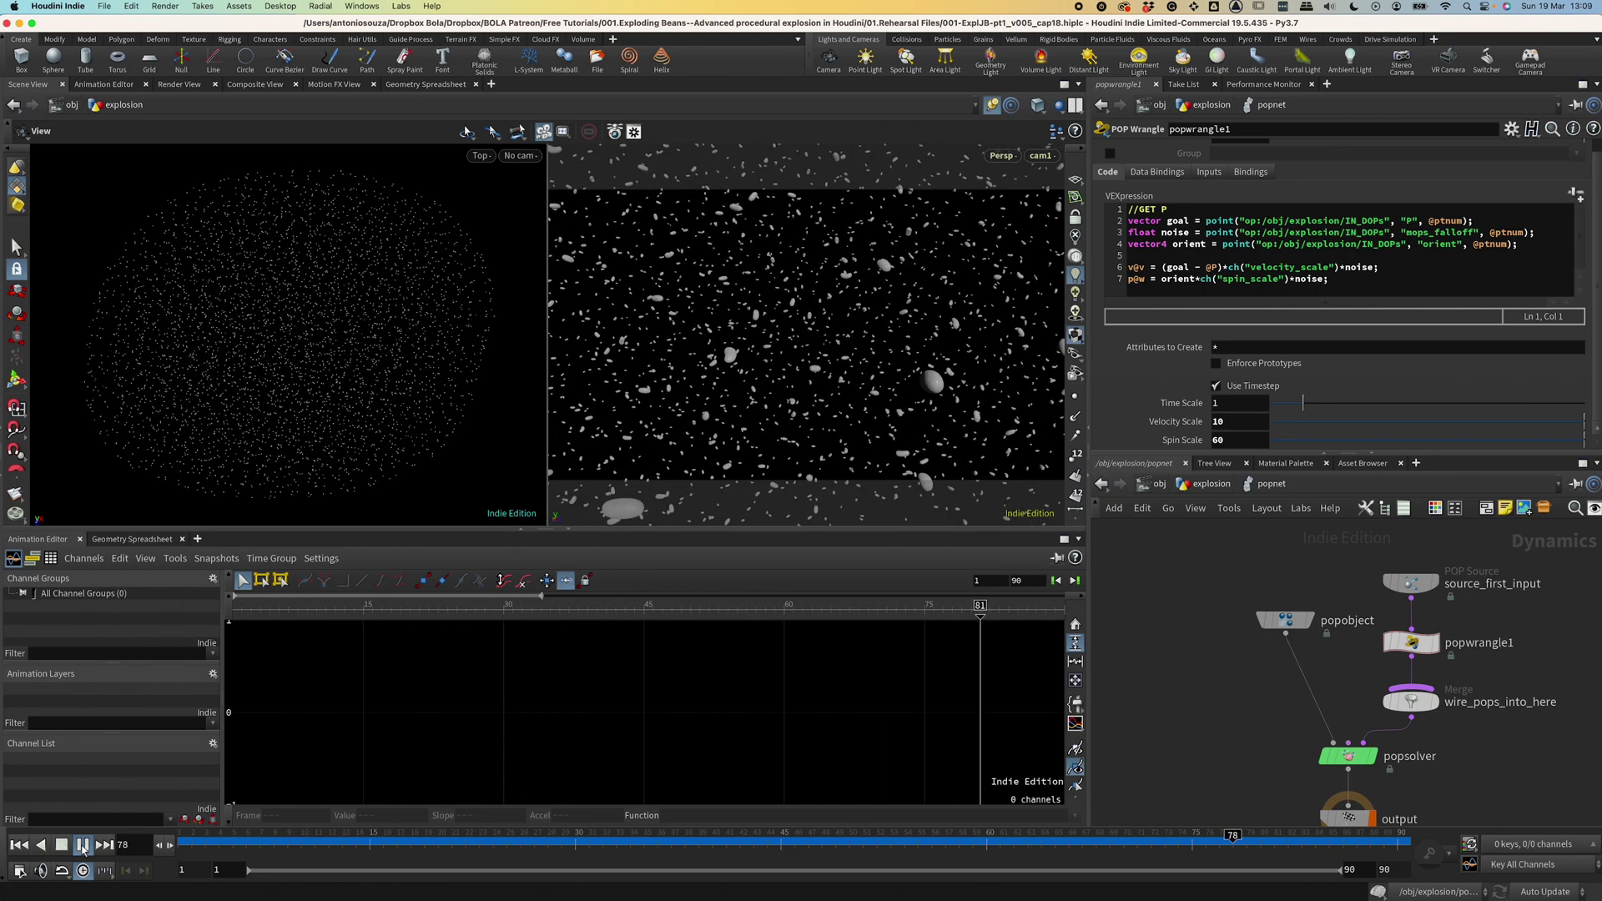
click(84, 845)
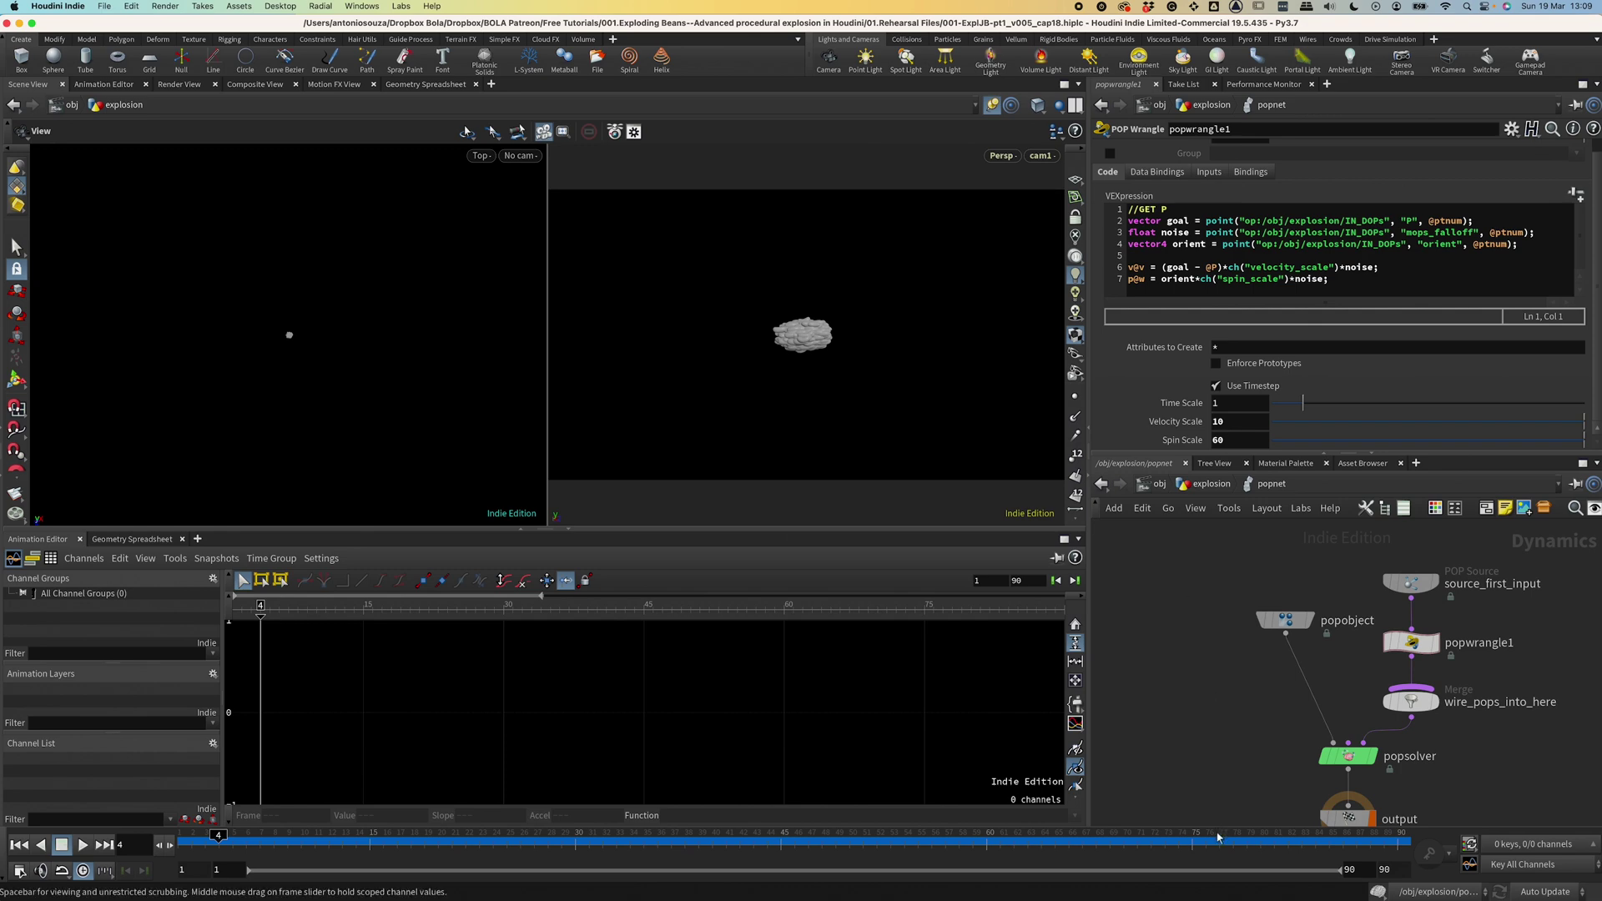
Keyframe Spin Scale at 60 on frame 15 and at 10 on frame 60, and play the simulation.
click(371, 853)
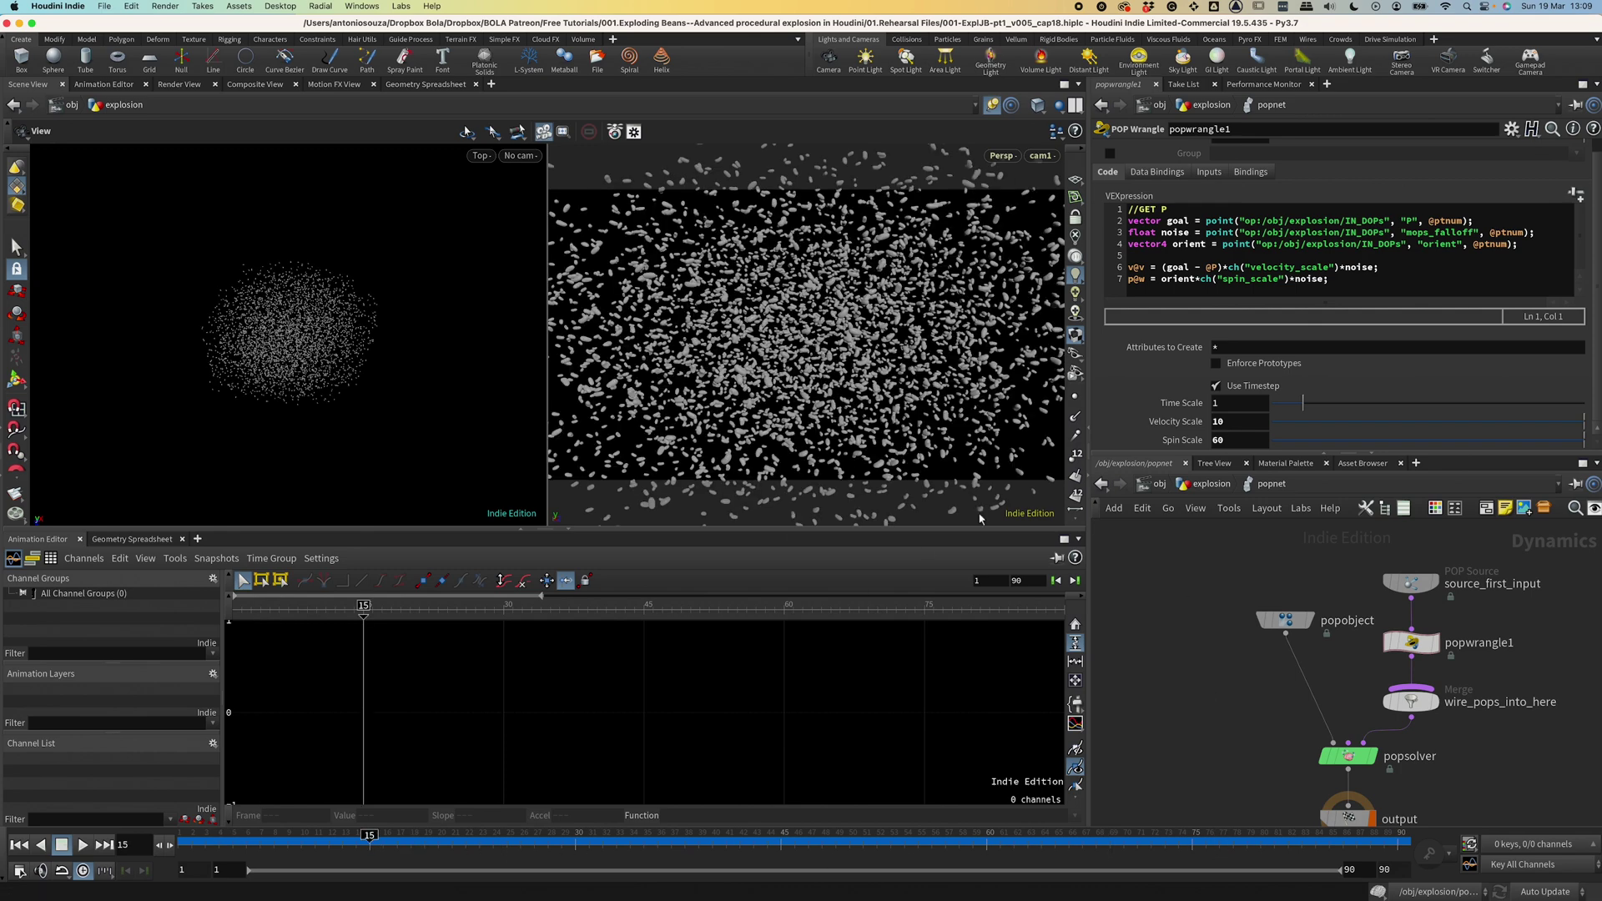
alt+click(1239, 439)
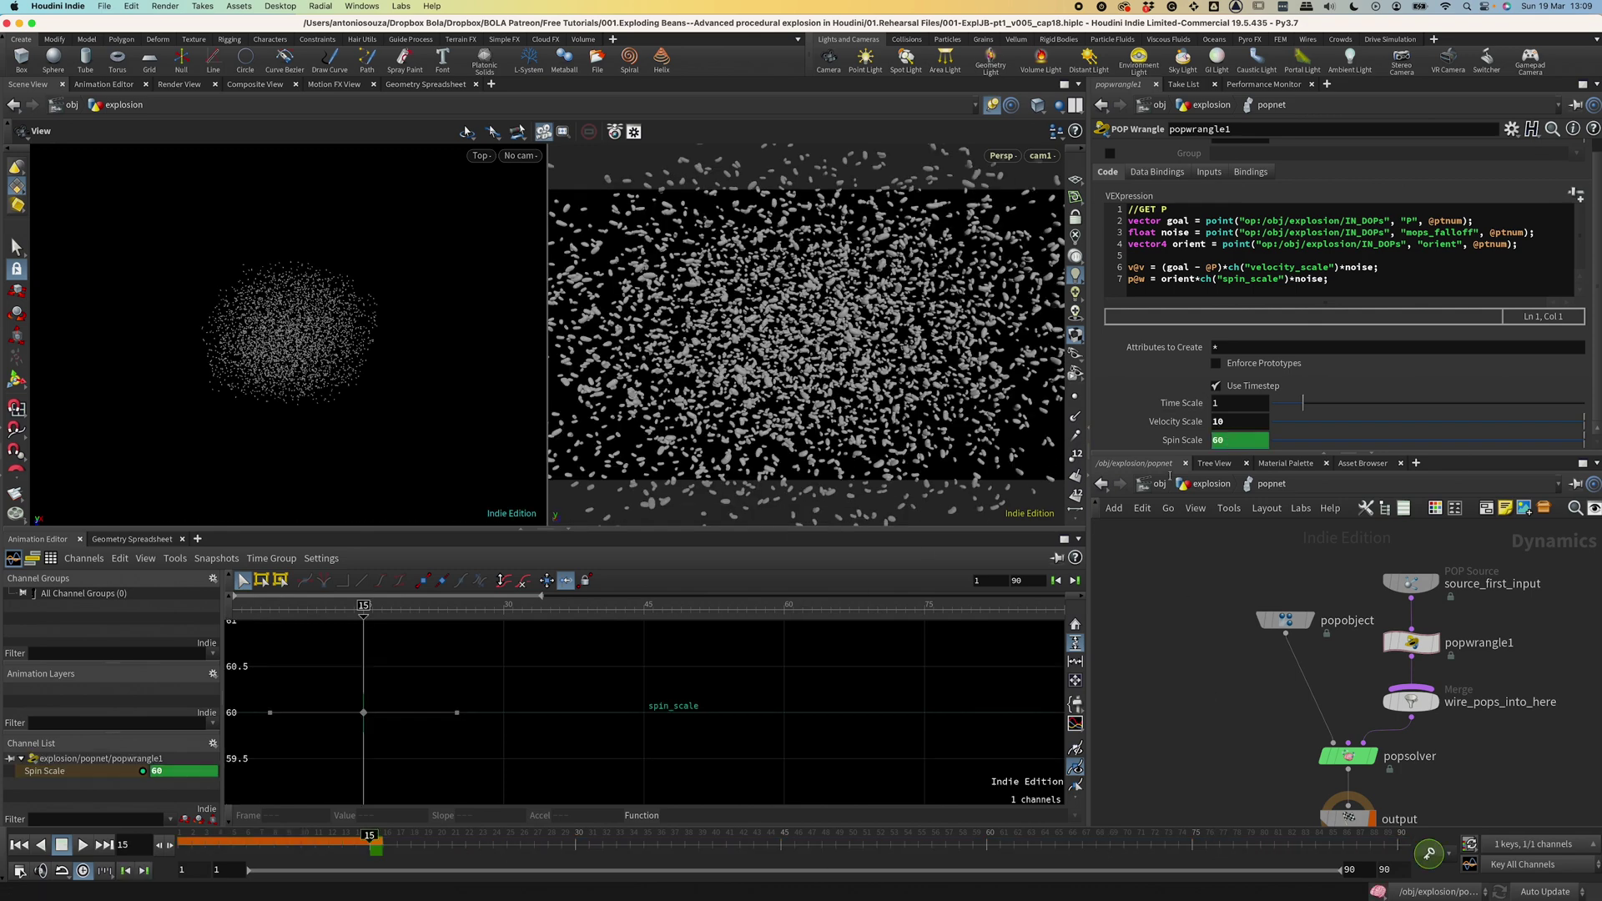
click(988, 855)
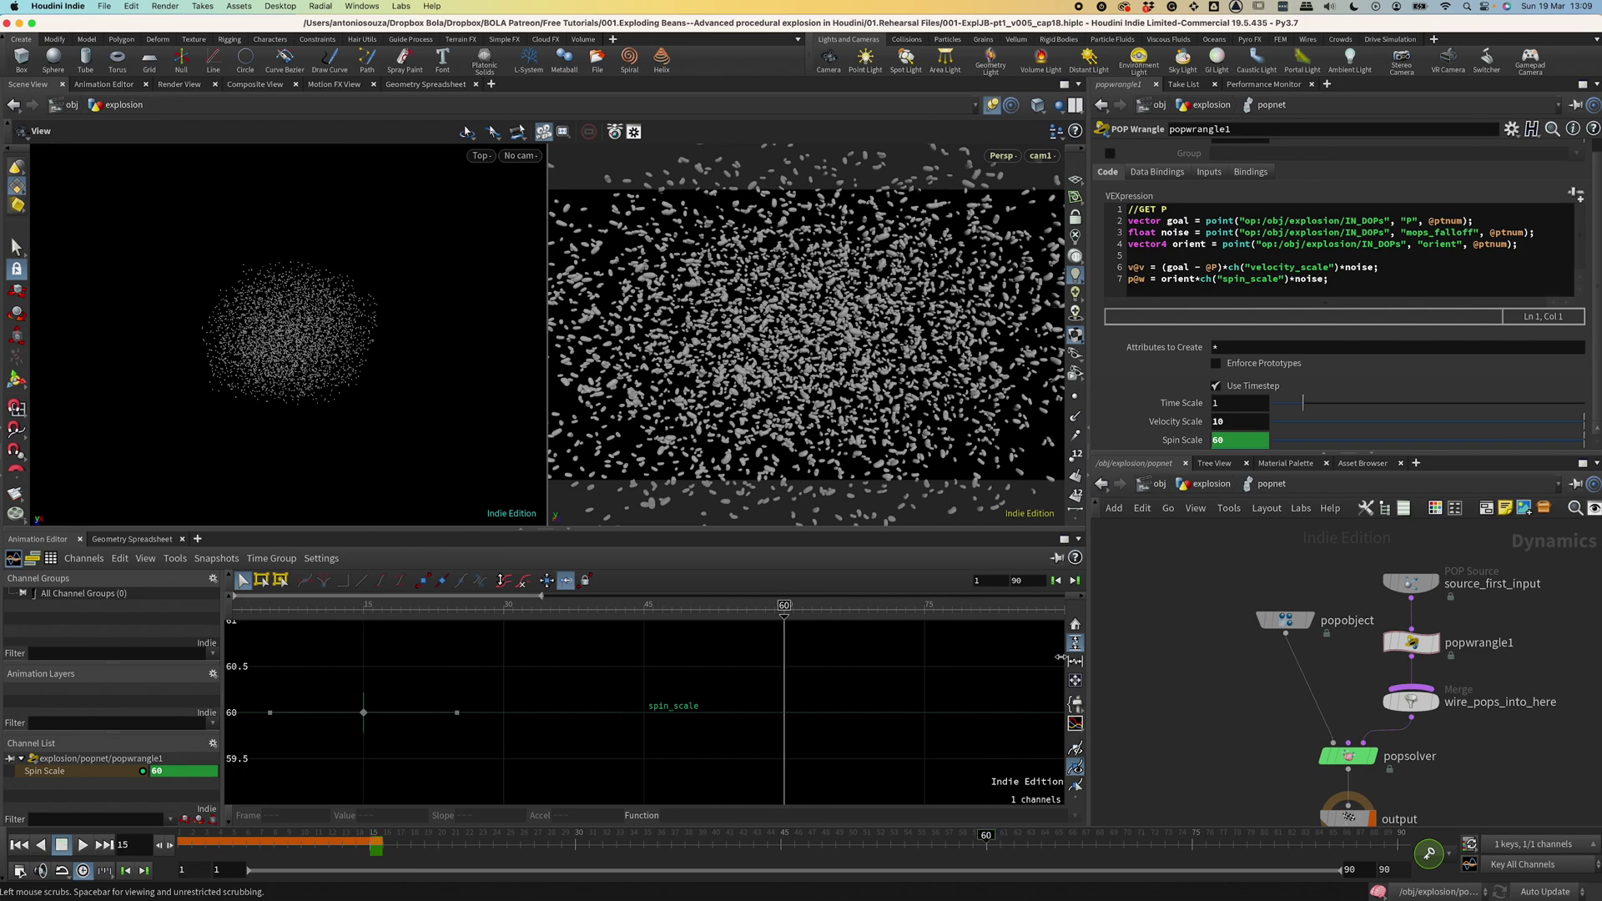
key(Return)
alt+click(1210, 438)
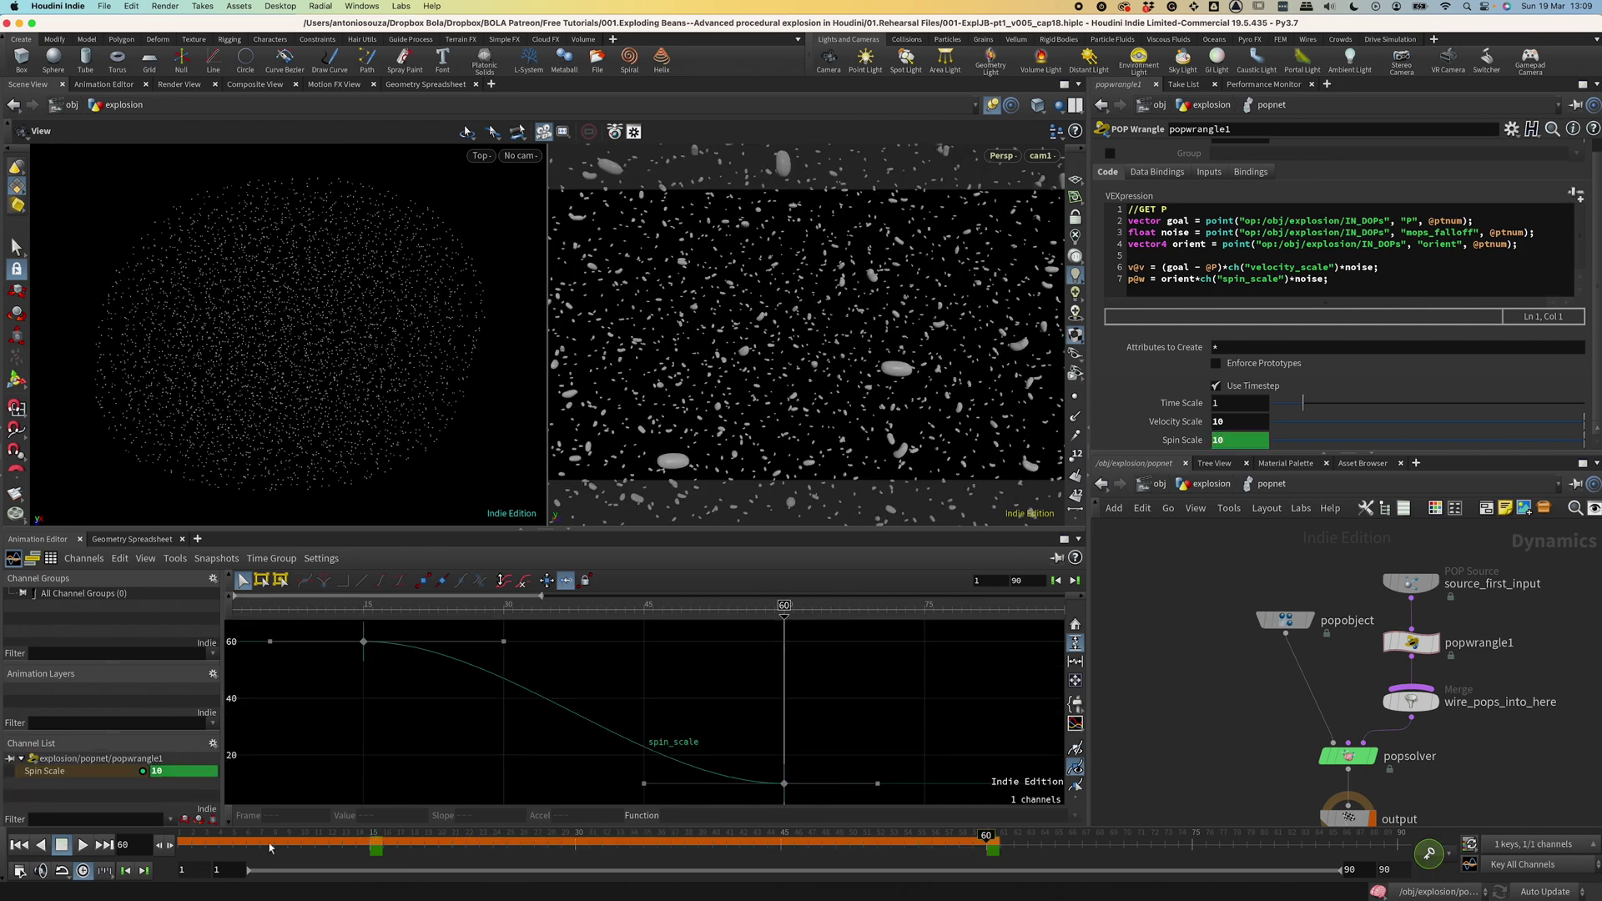
click(85, 846)
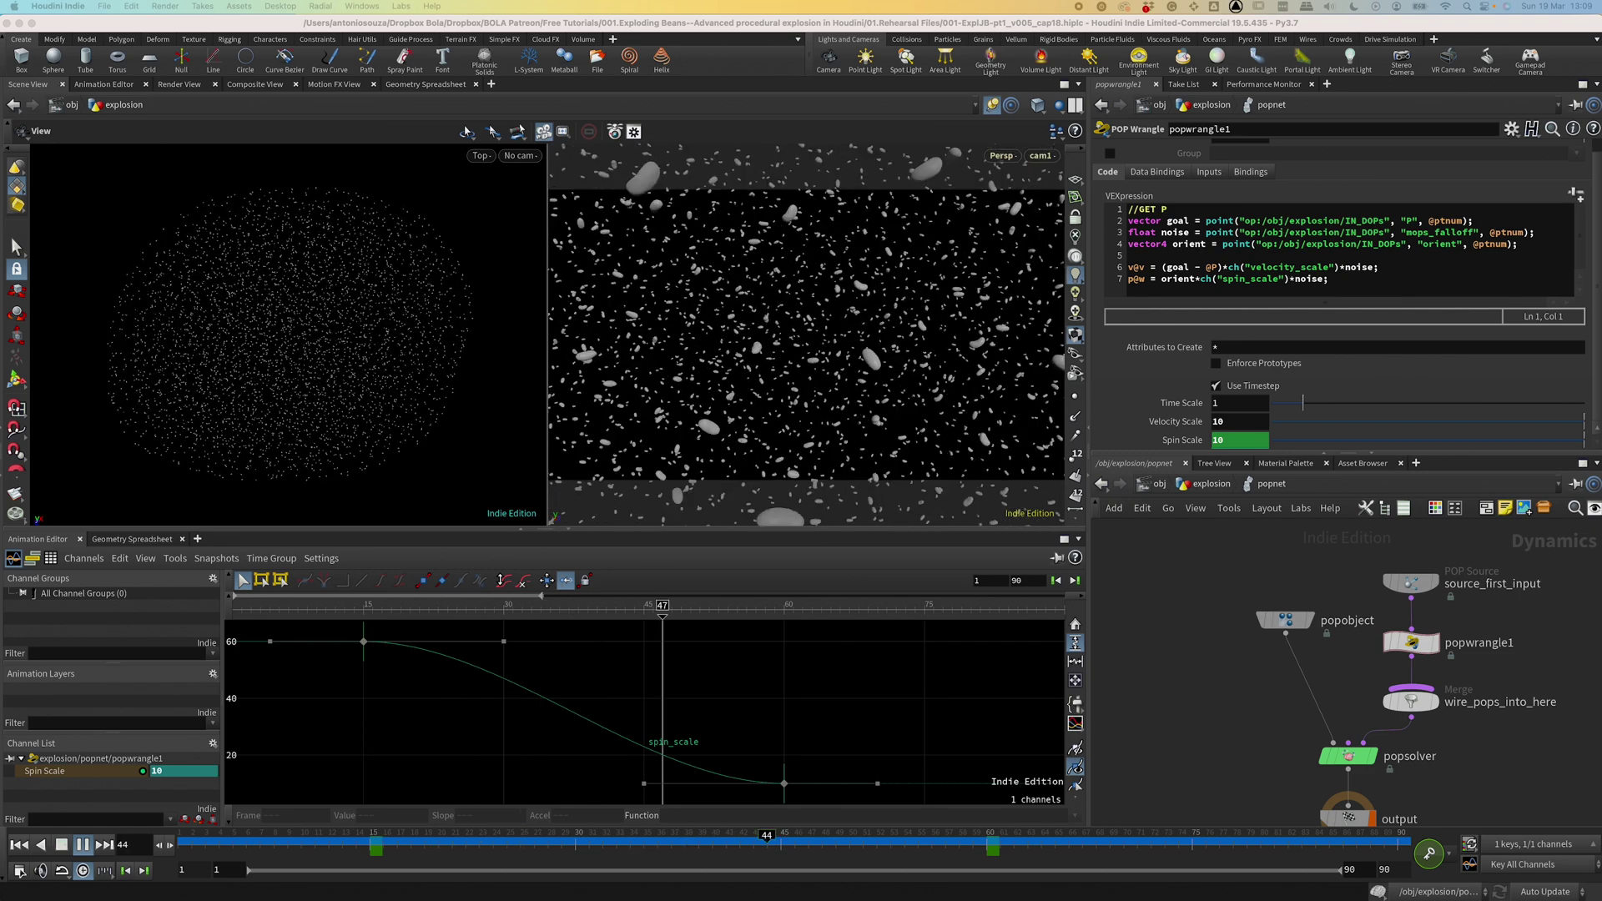
click(83, 845)
Lengthen the inner tangent handles of both spin_scale keys for a steeper slowdown and replay the simulation.
drag(648, 845, 703, 849)
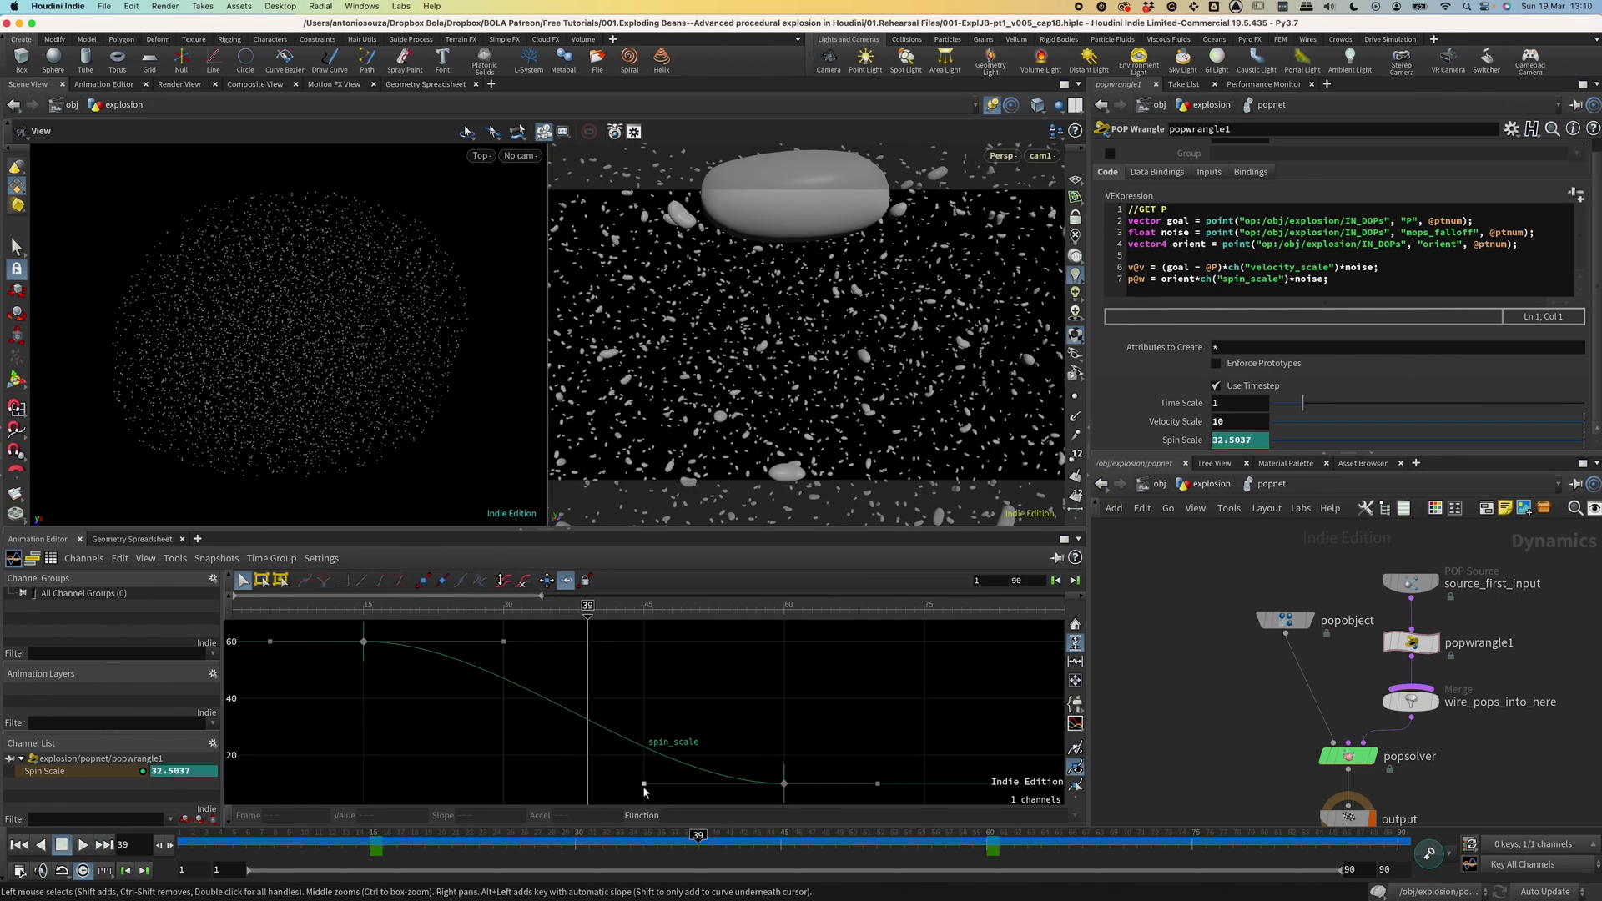
drag(645, 789, 443, 786)
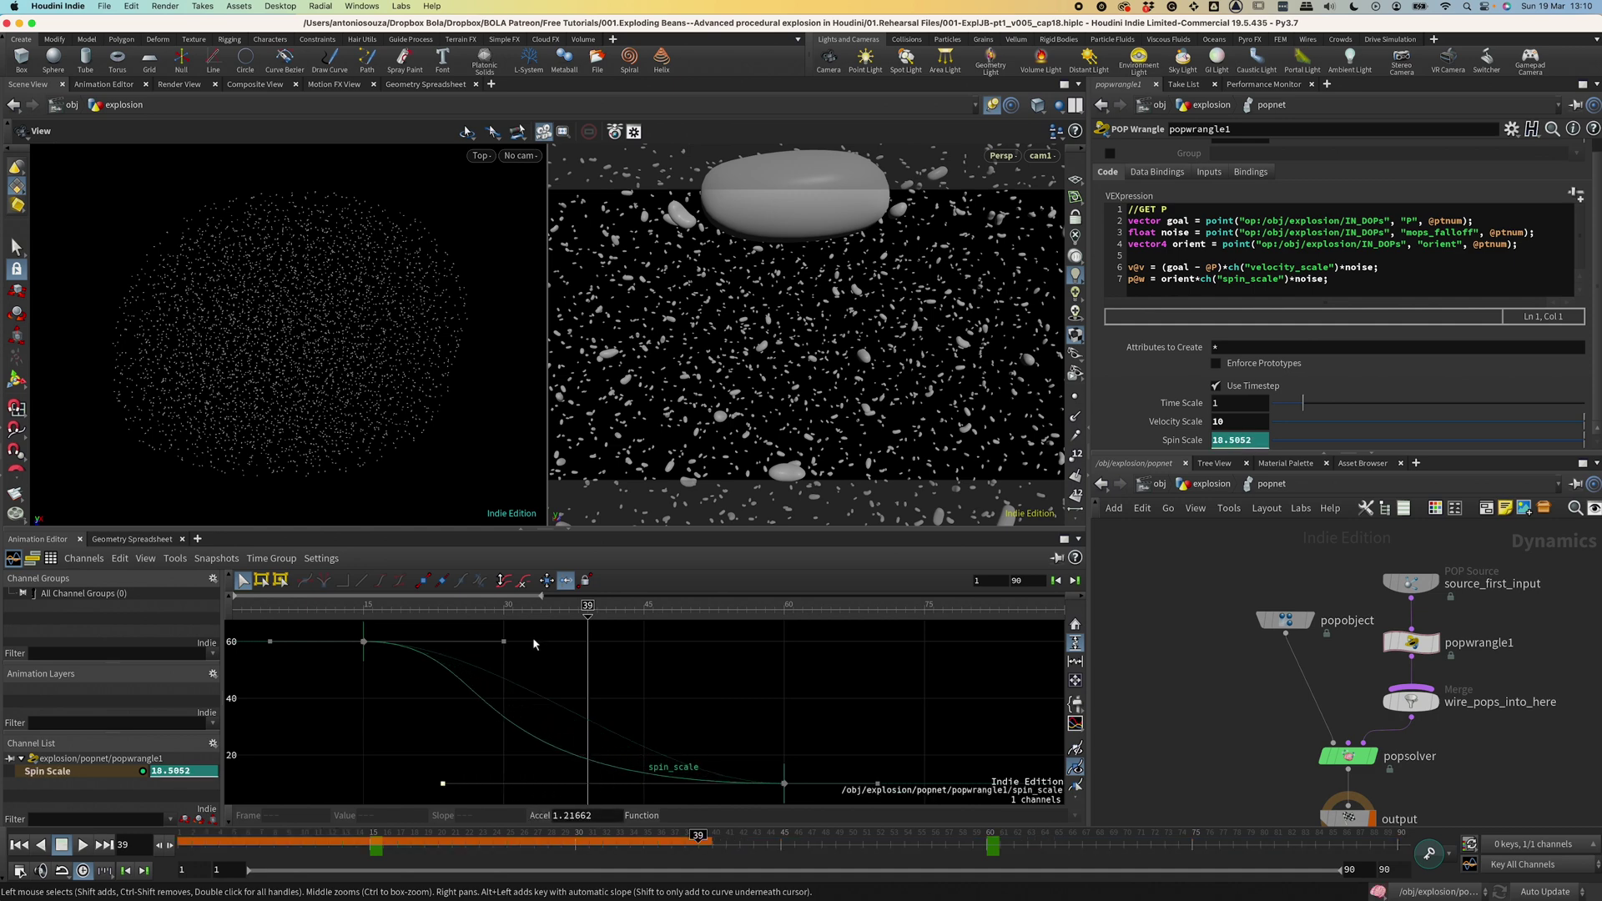
drag(503, 642, 581, 650)
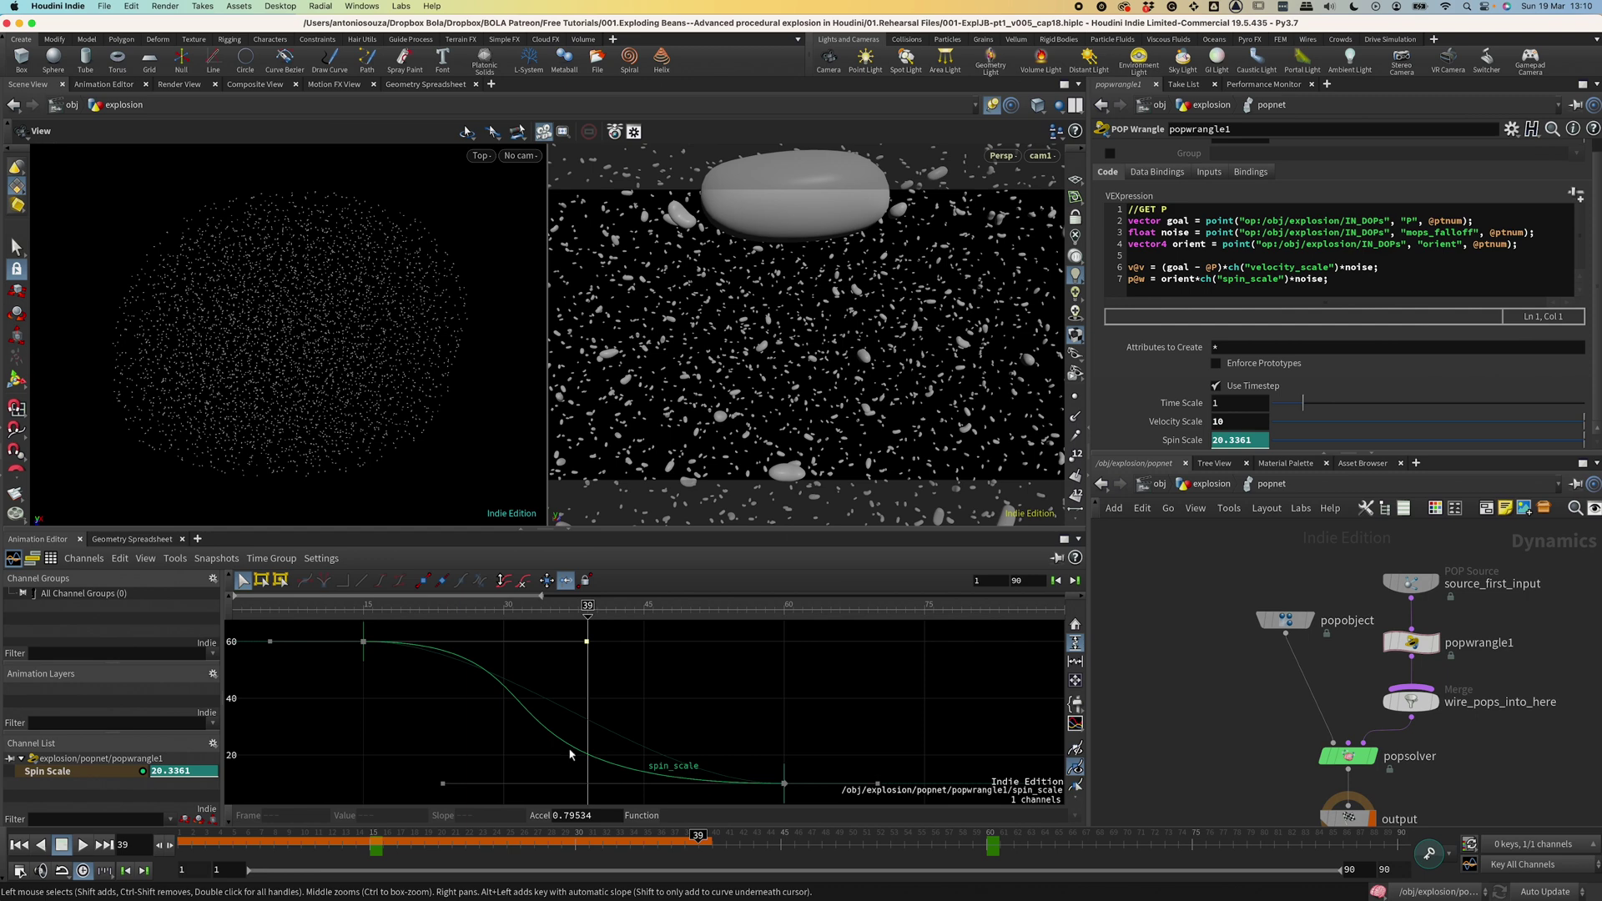
click(189, 846)
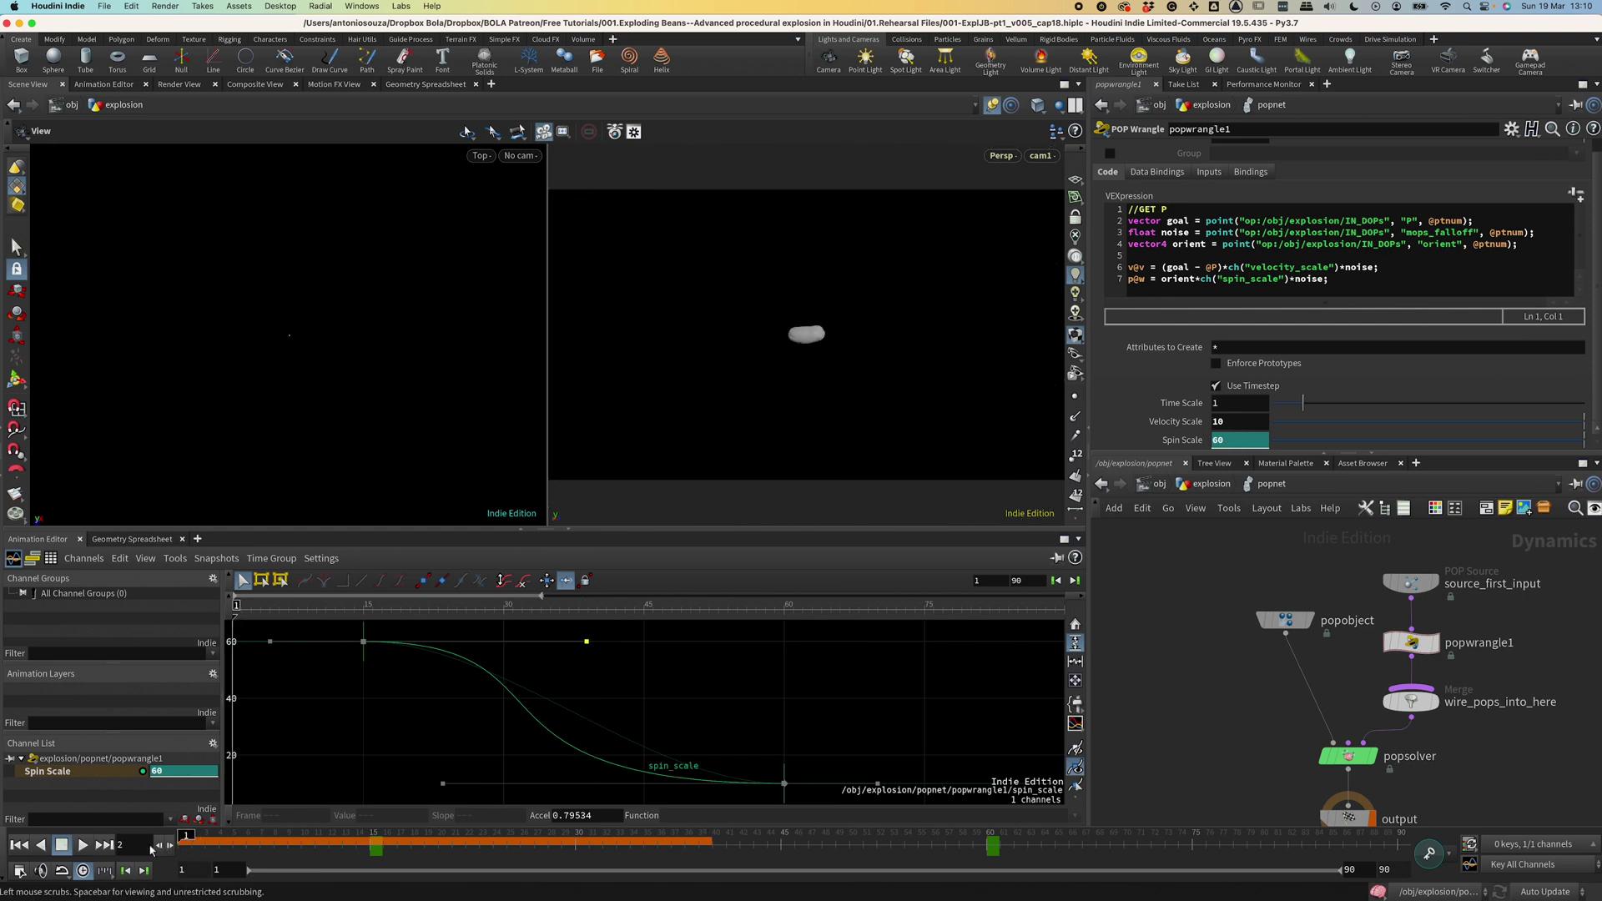
click(84, 846)
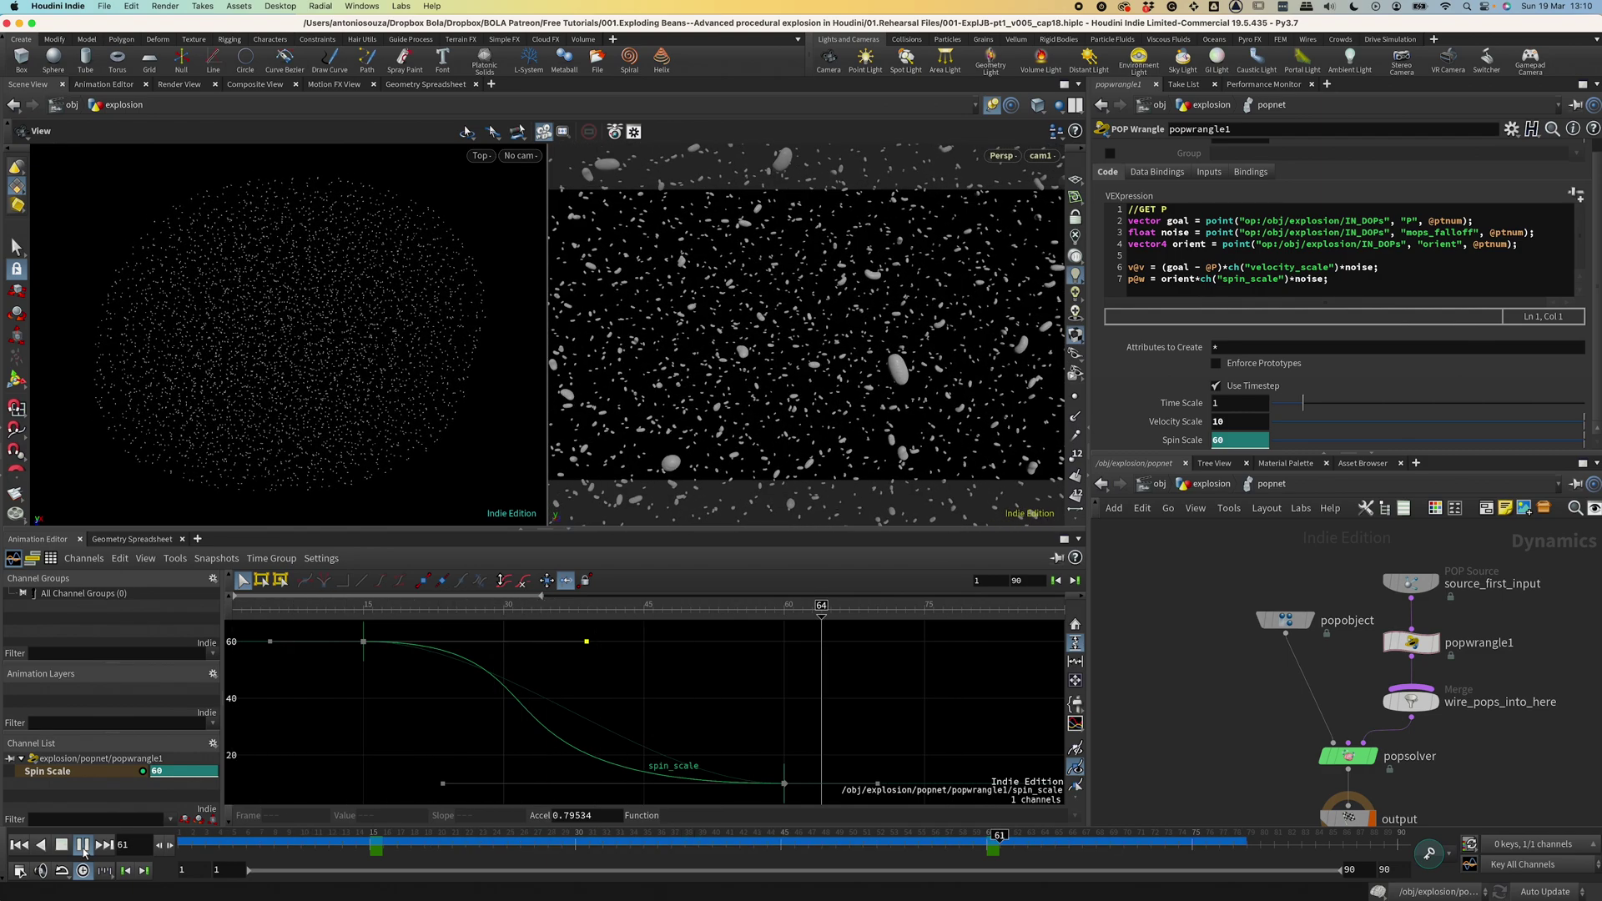
click(1331, 855)
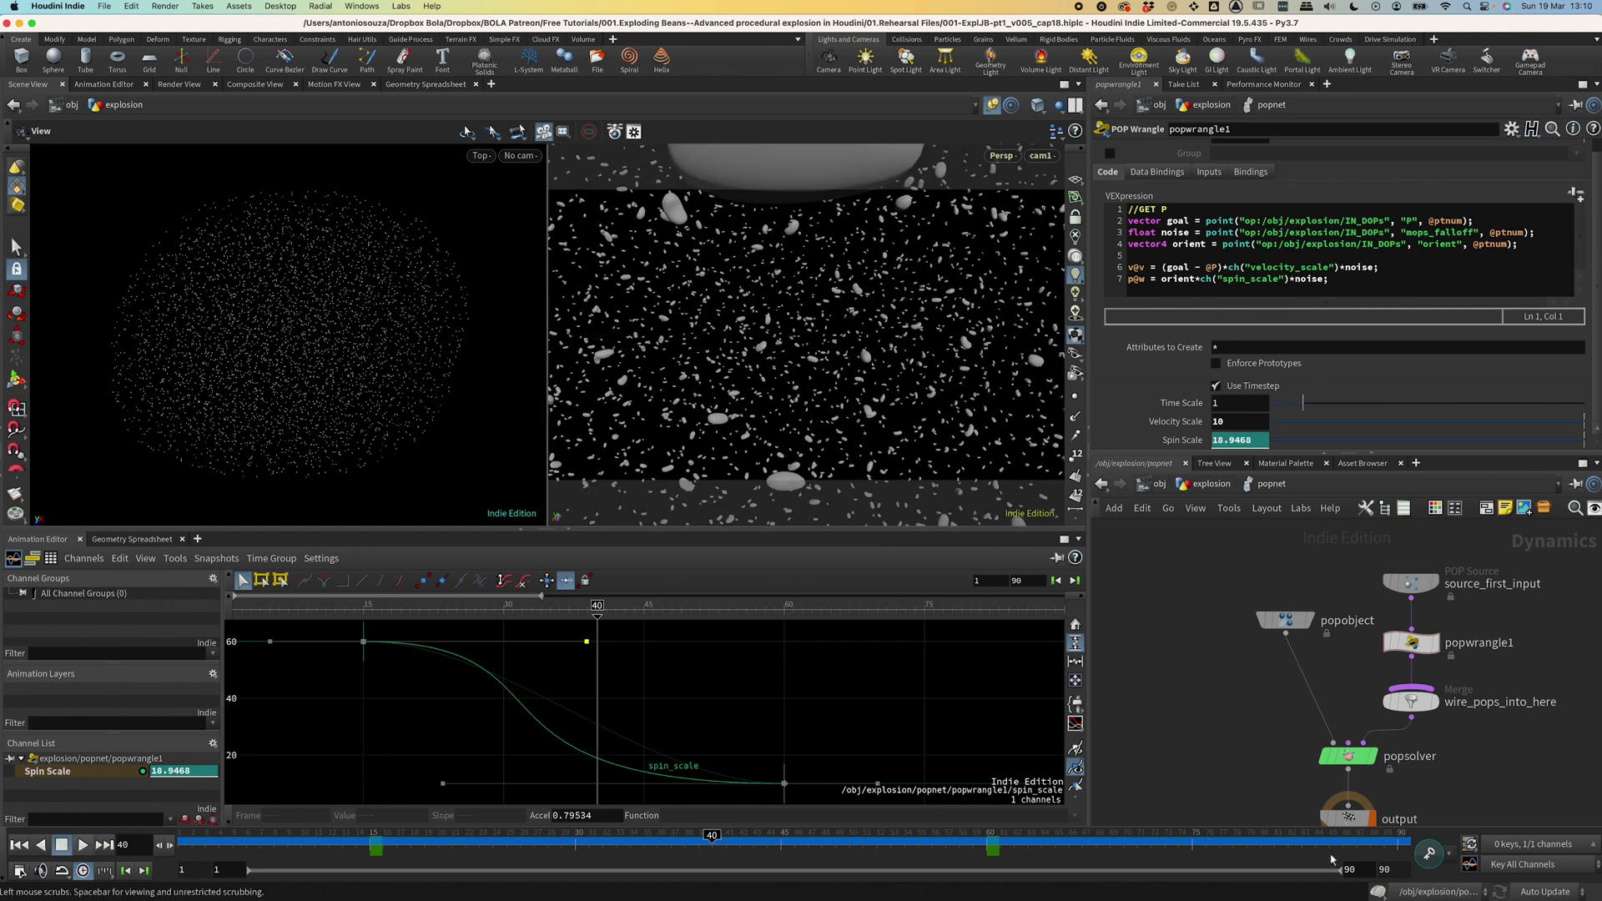
click(1407, 849)
Display MOPs_Noise_Falloff in the explosion network and set its noise Offset to 152.2.
click(1210, 484)
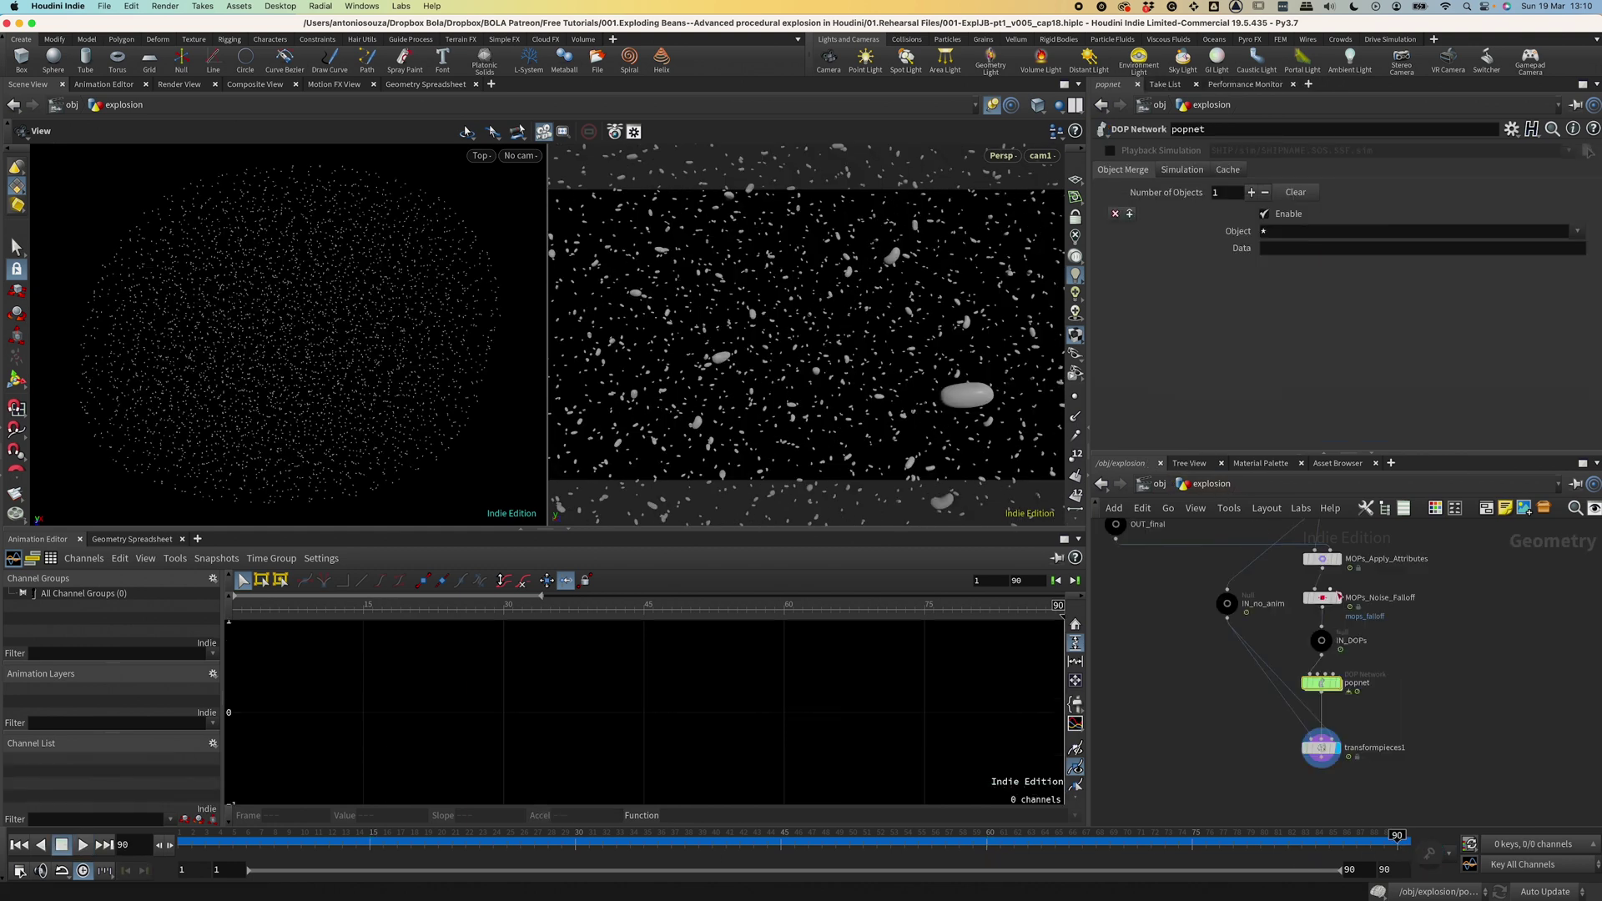
click(1337, 597)
click(1322, 599)
scroll(1210, 250, up, 5)
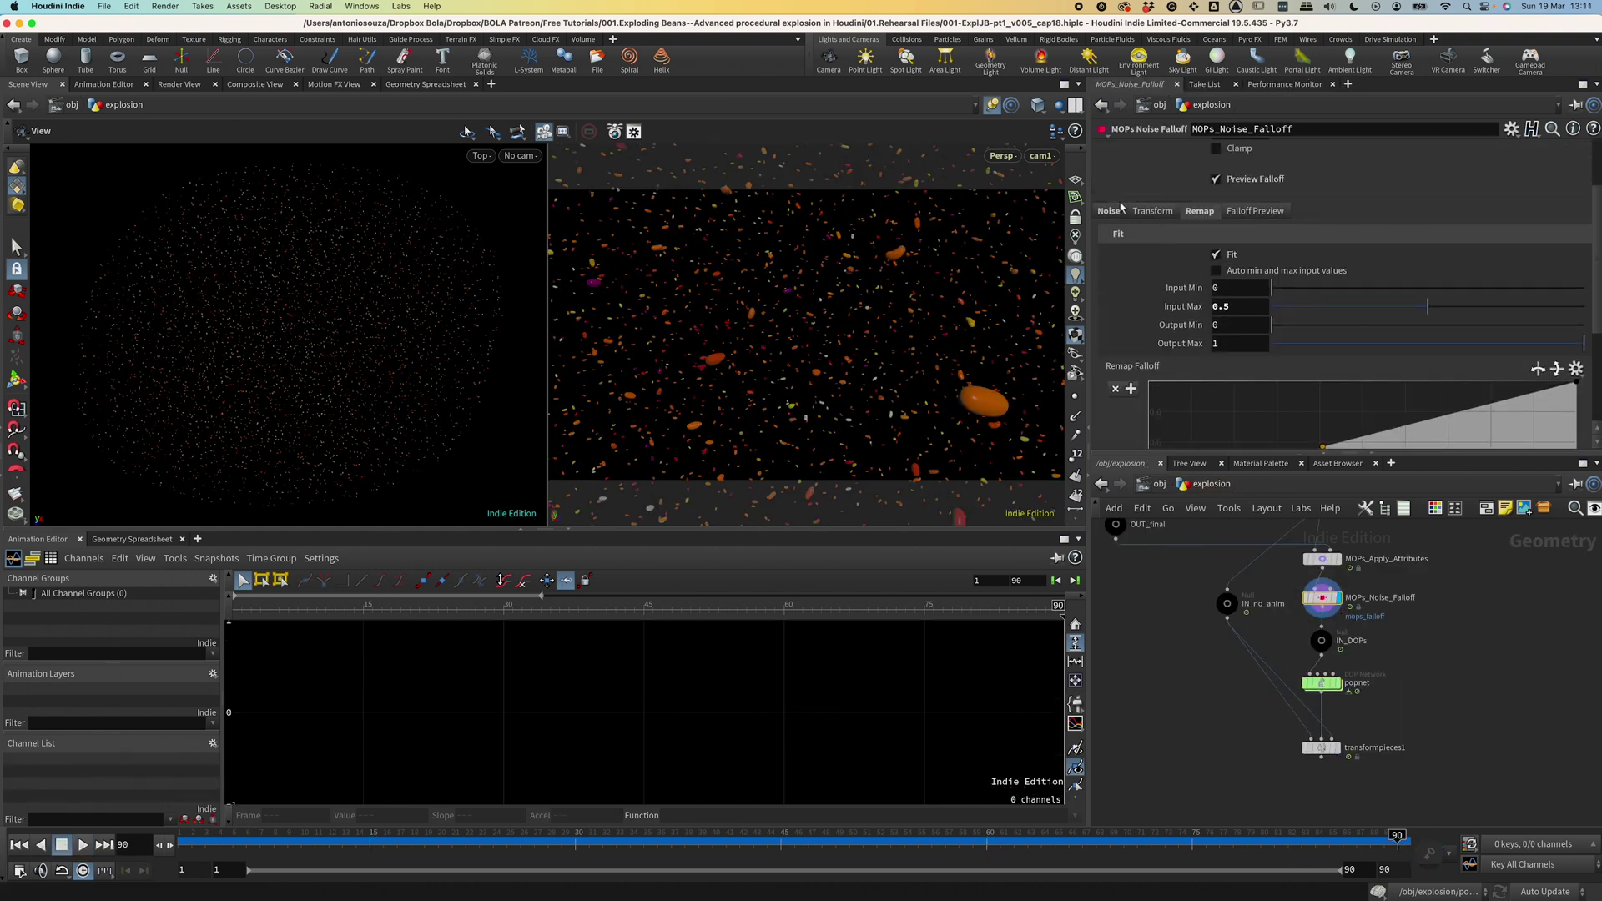
click(1109, 211)
middle_drag(1189, 353, 1191, 356)
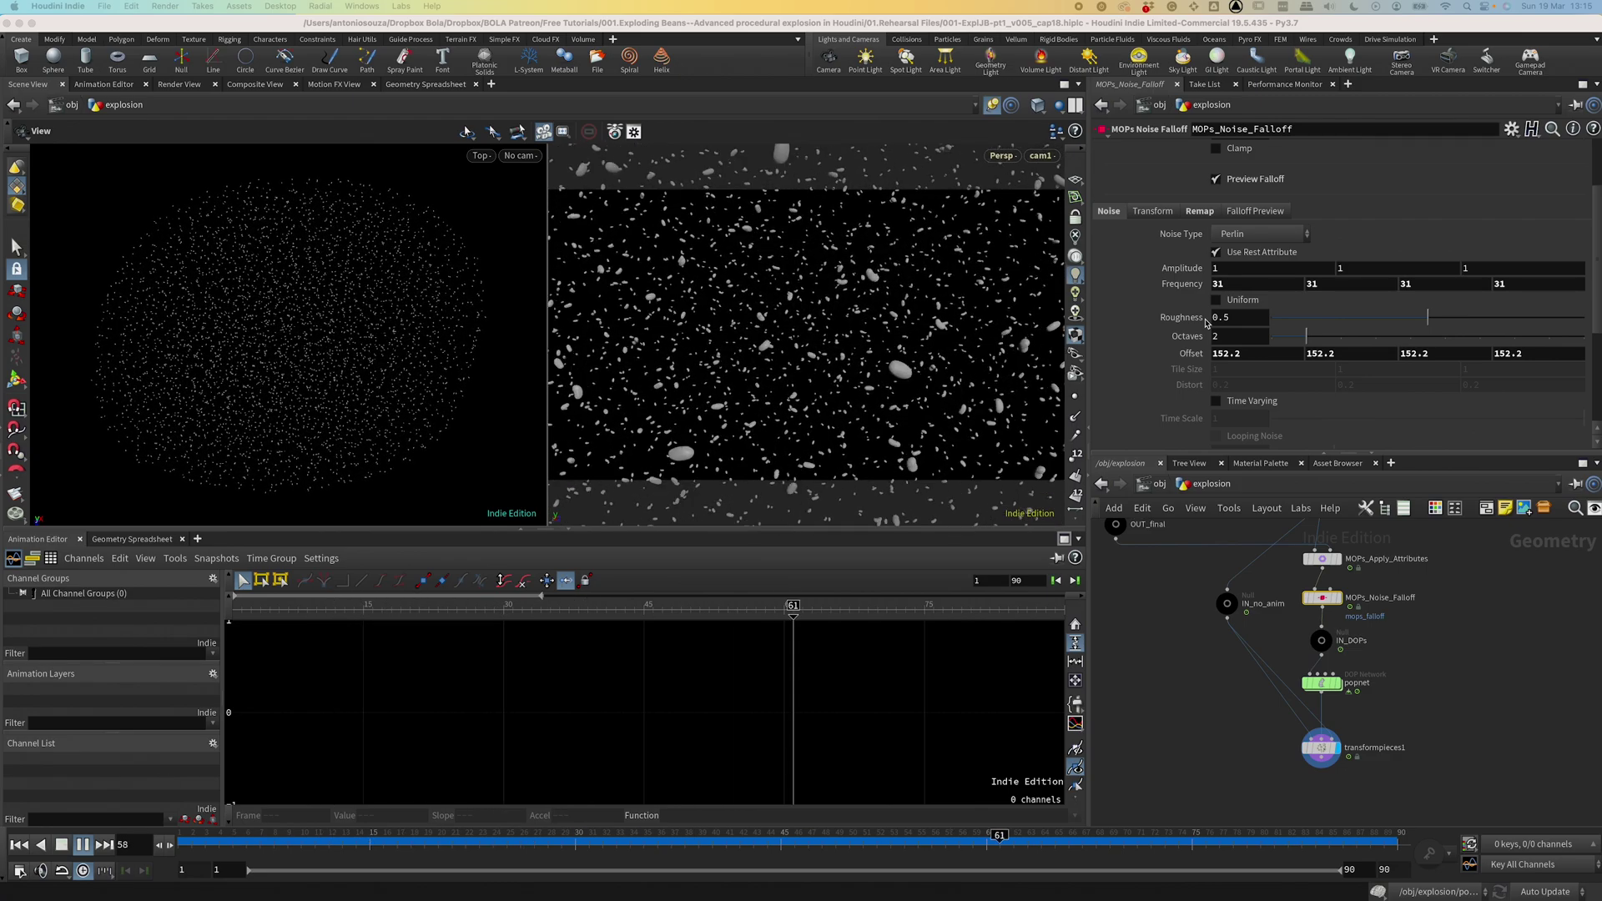
At object level, add a null above cam1 and make it the camera's parent.
key(u)
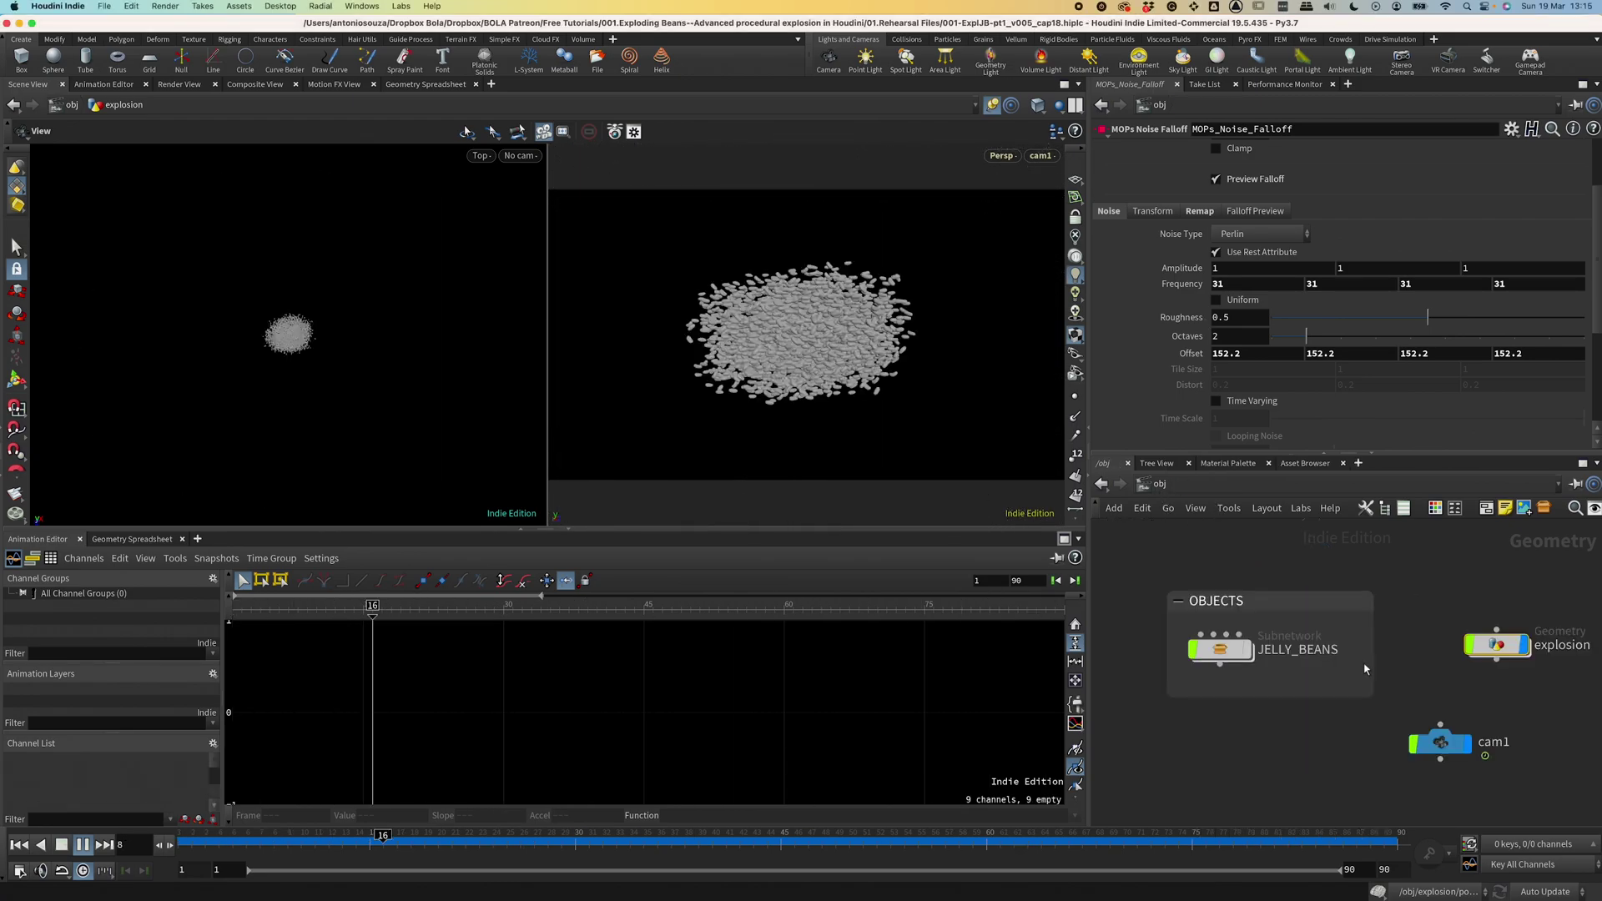
key(Tab)
text(null)
key(Return)
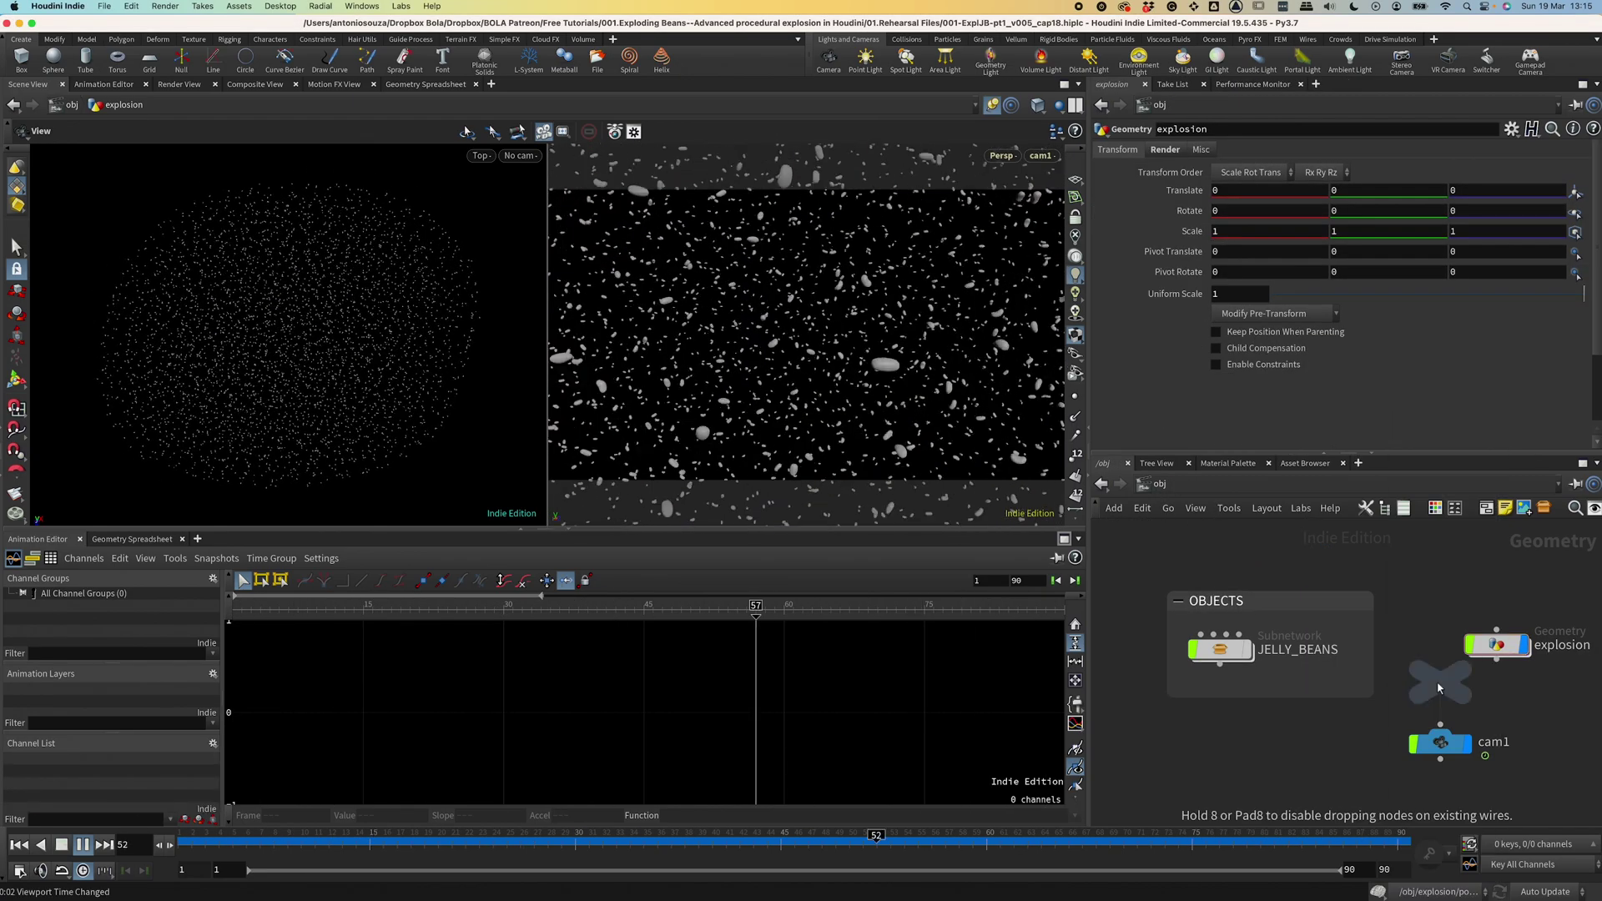
click(1441, 682)
drag(1441, 703, 1443, 722)
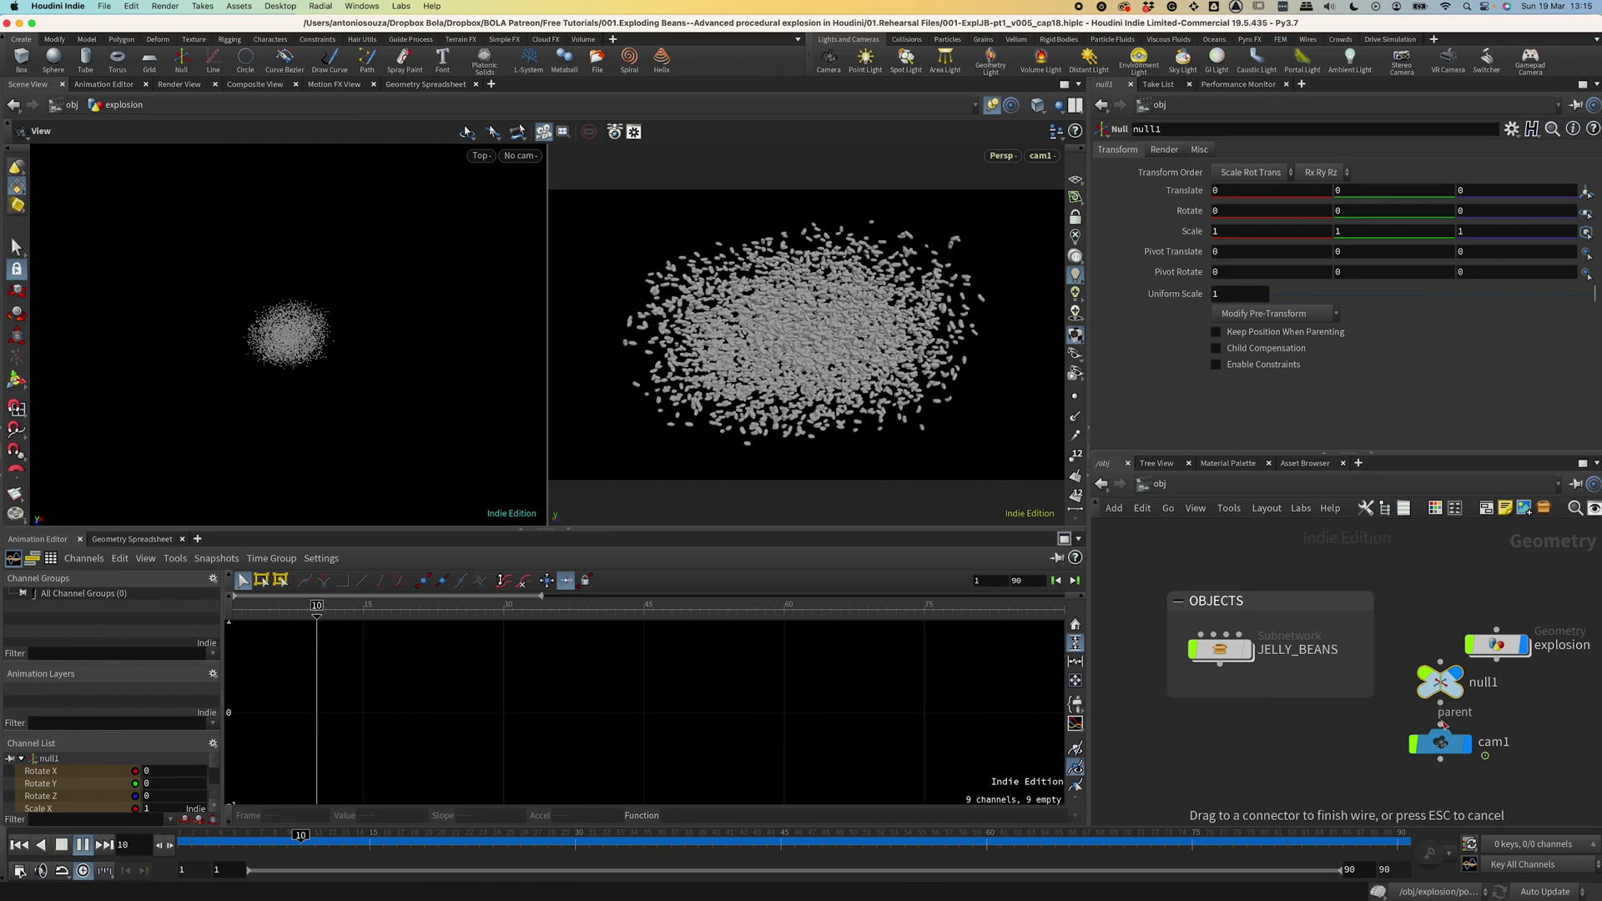
drag(1444, 724, 1441, 726)
Move null1 and cam1 together to a clear spot beside the explosion node.
shift+click(1437, 741)
scroll(1400, 692, down, 2)
middle_drag(1400, 701, 1248, 707)
drag(1276, 694, 1425, 666)
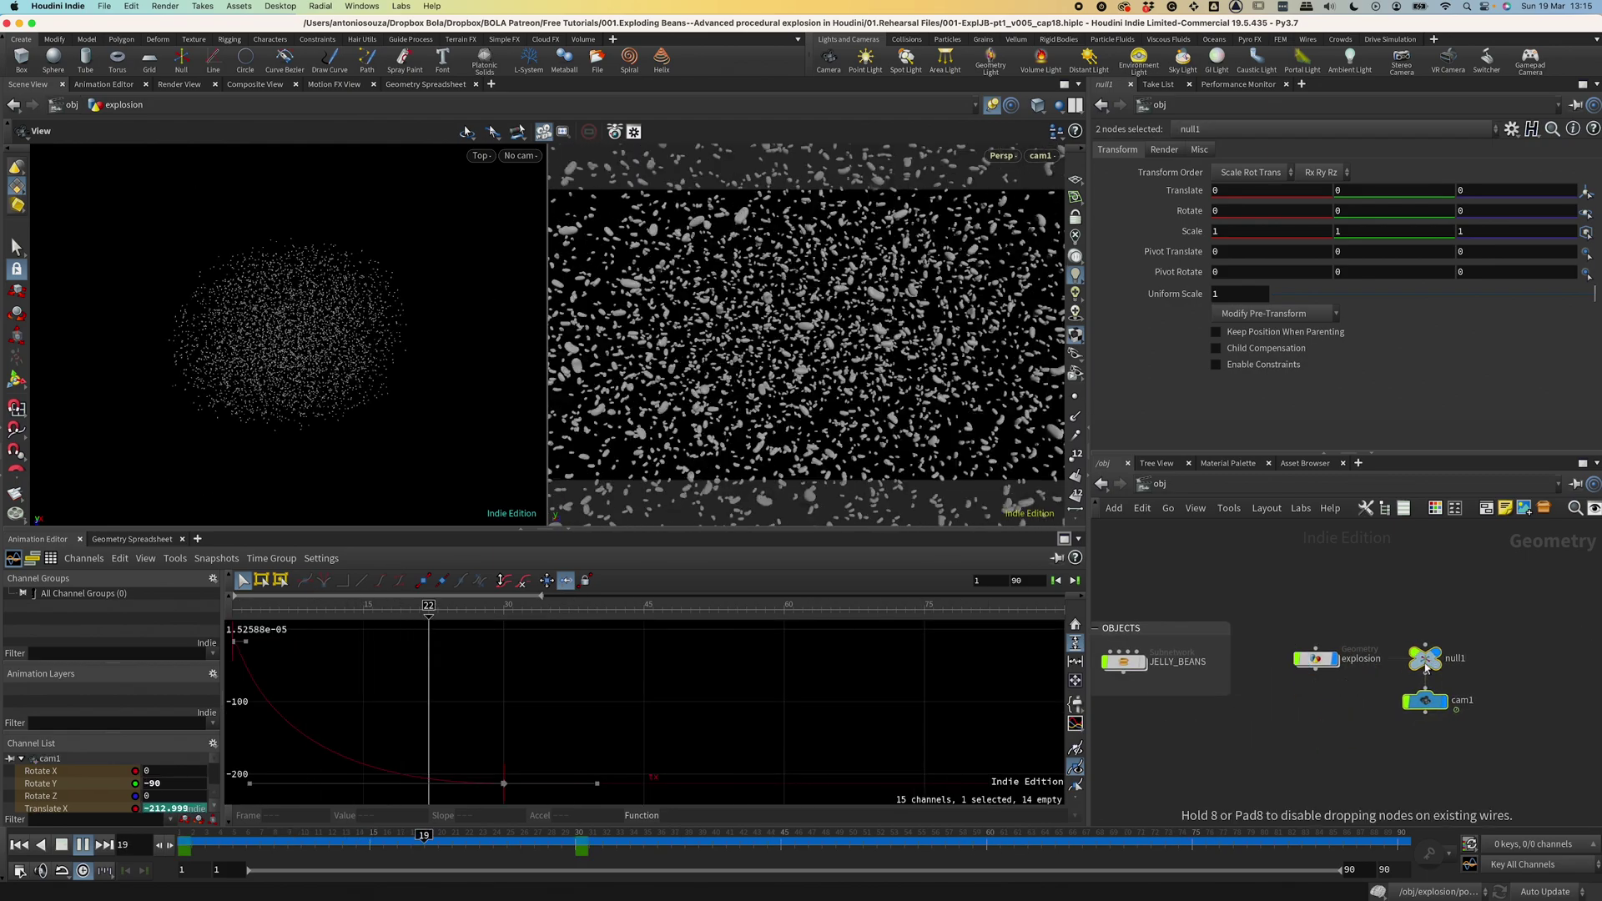
Keyframe null1's Rotate X at 0 on frame 15 and adjust its rotation at frame 90.
click(1426, 668)
click(370, 848)
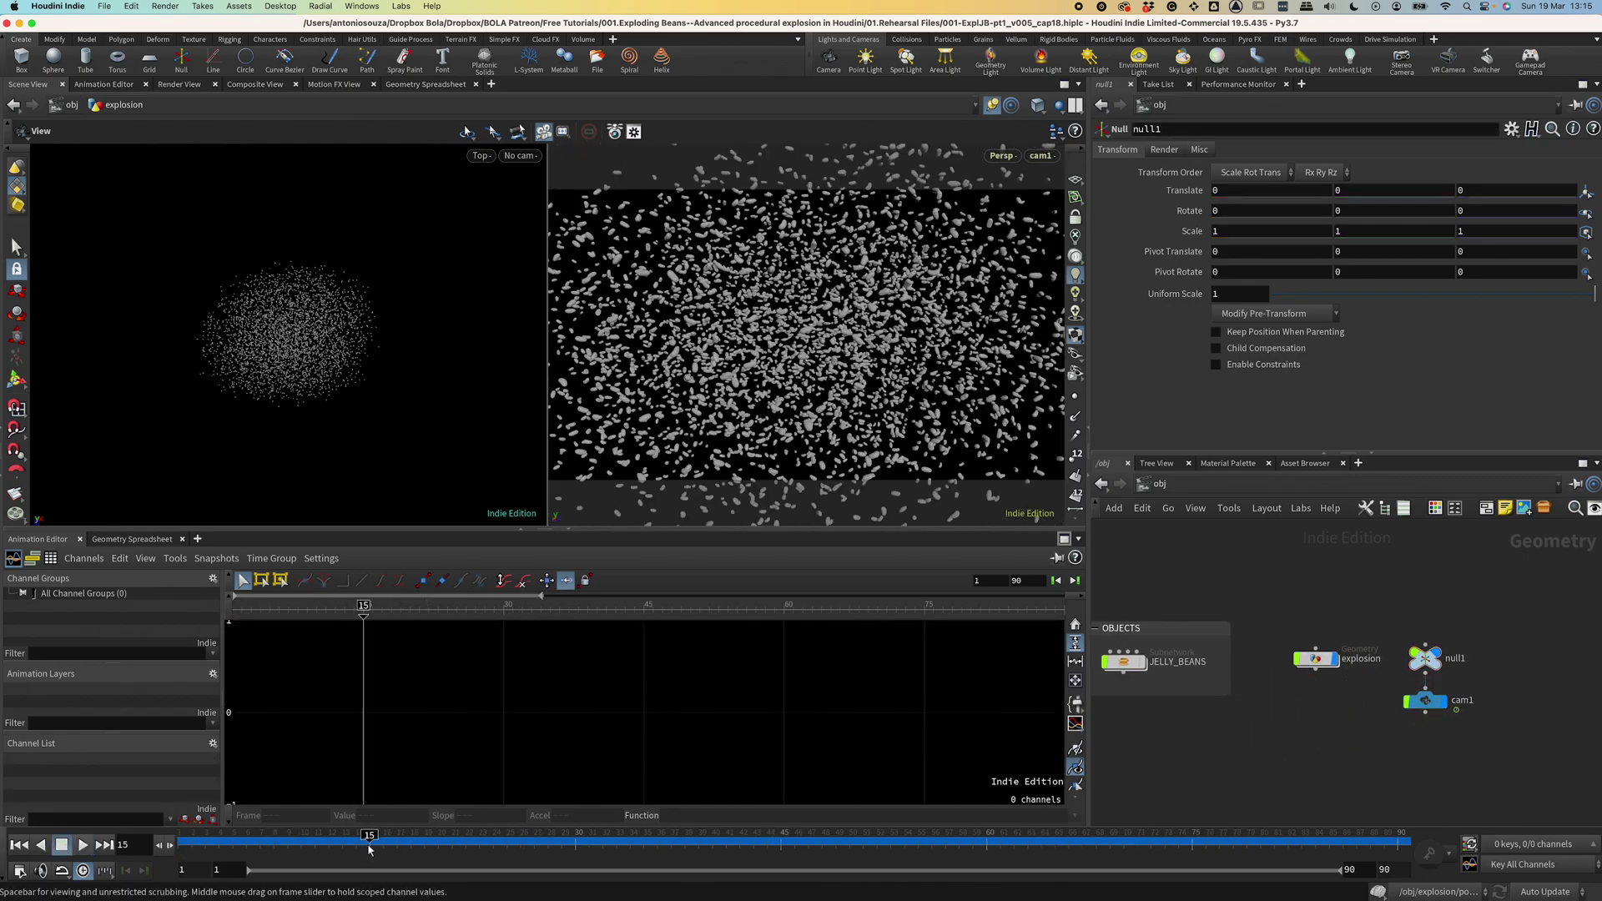
alt+click(1228, 213)
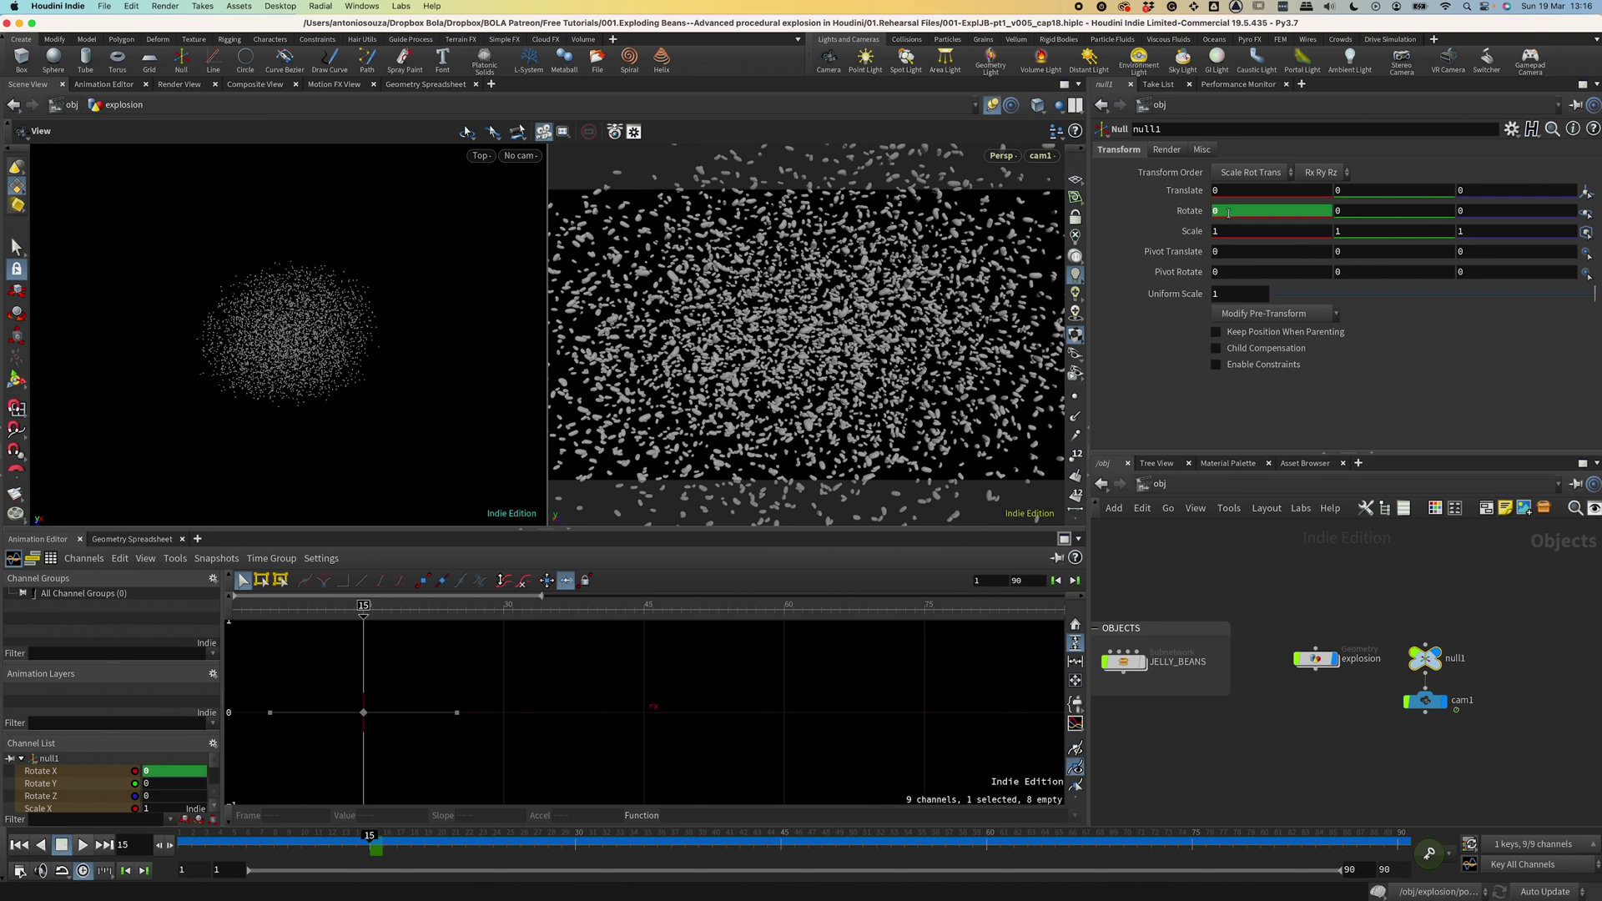
click(1398, 842)
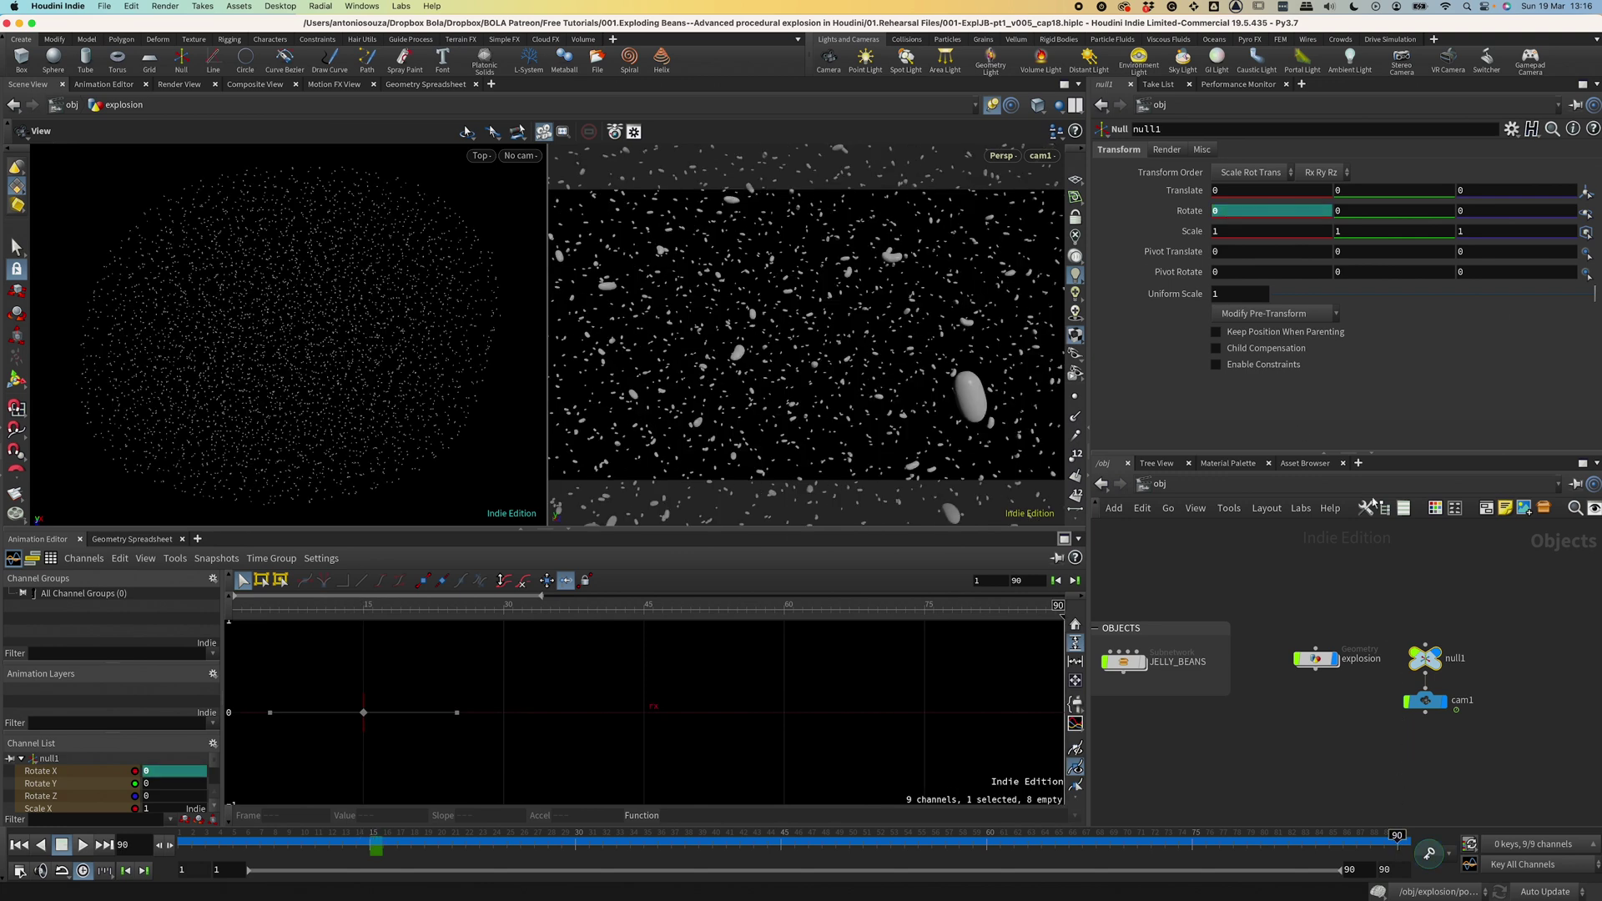
middle_drag(1236, 207, 1257, 210)
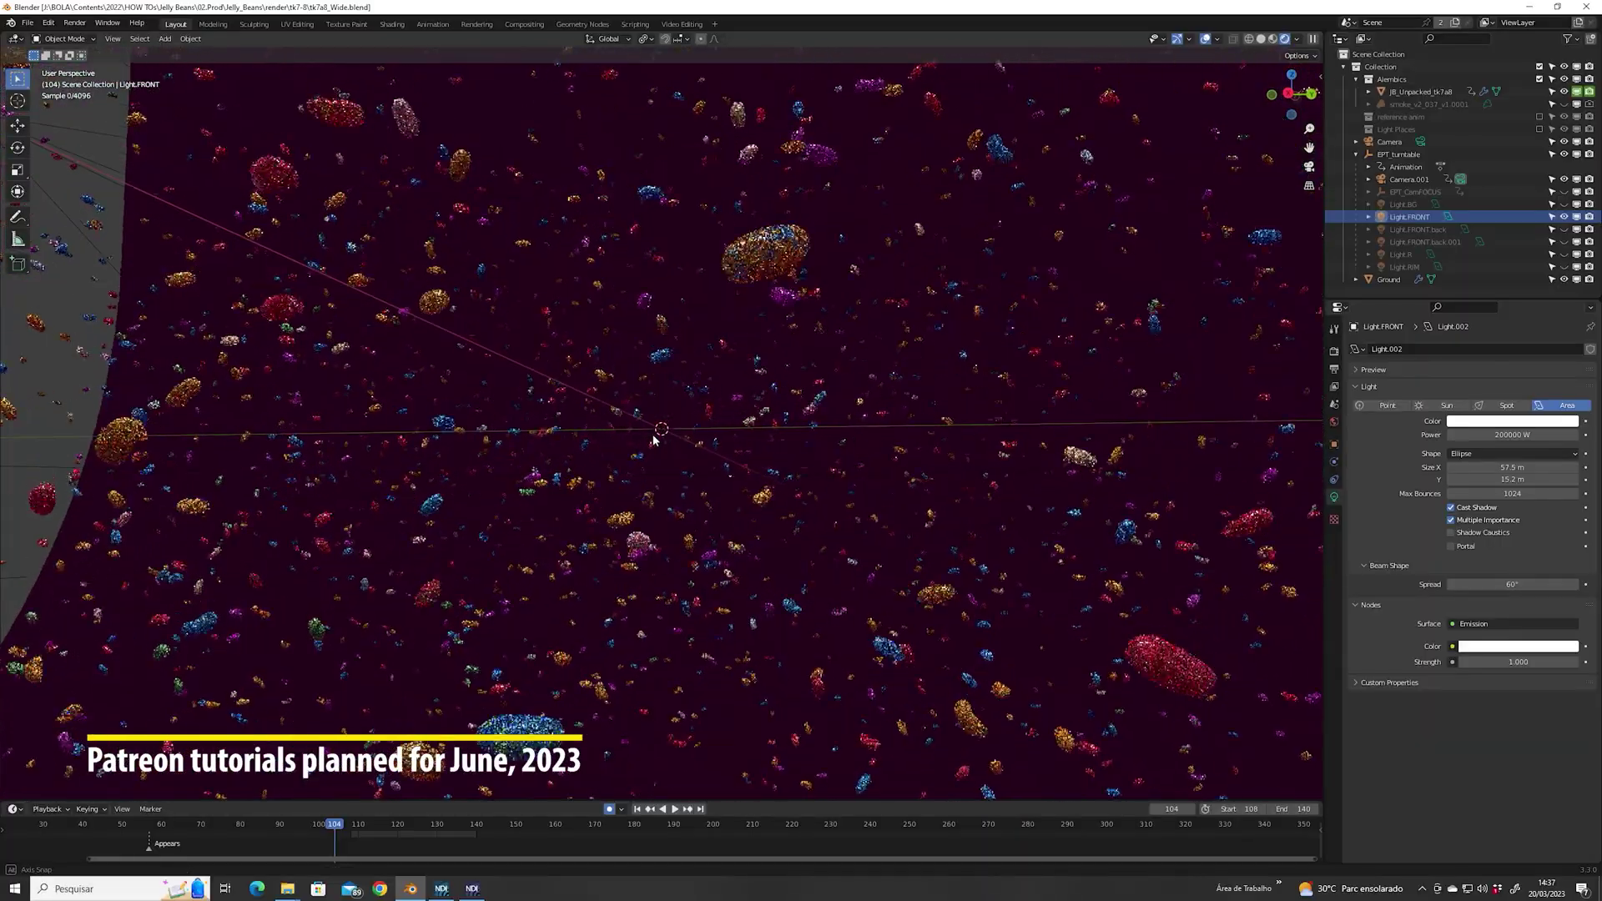
In the Blender scene, orbit around the beans and toggle the visibility of Light.FRONT and Light.BG to compare the lighting.
middle_drag(654, 439, 675, 448)
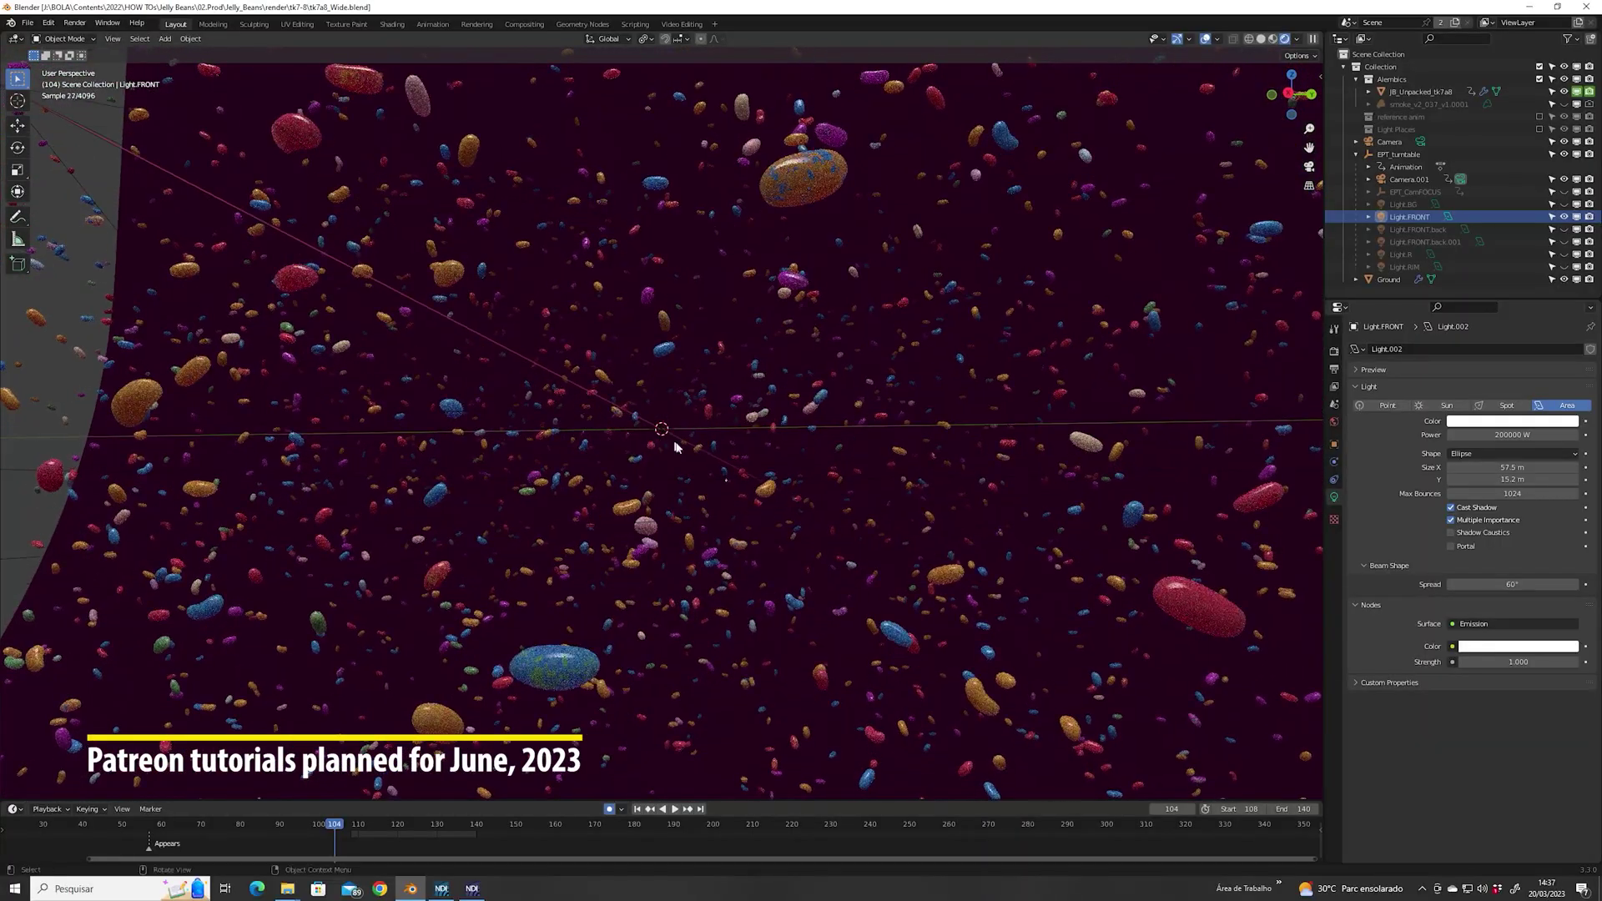
click(1564, 217)
click(1564, 217)
click(1565, 204)
click(1565, 204)
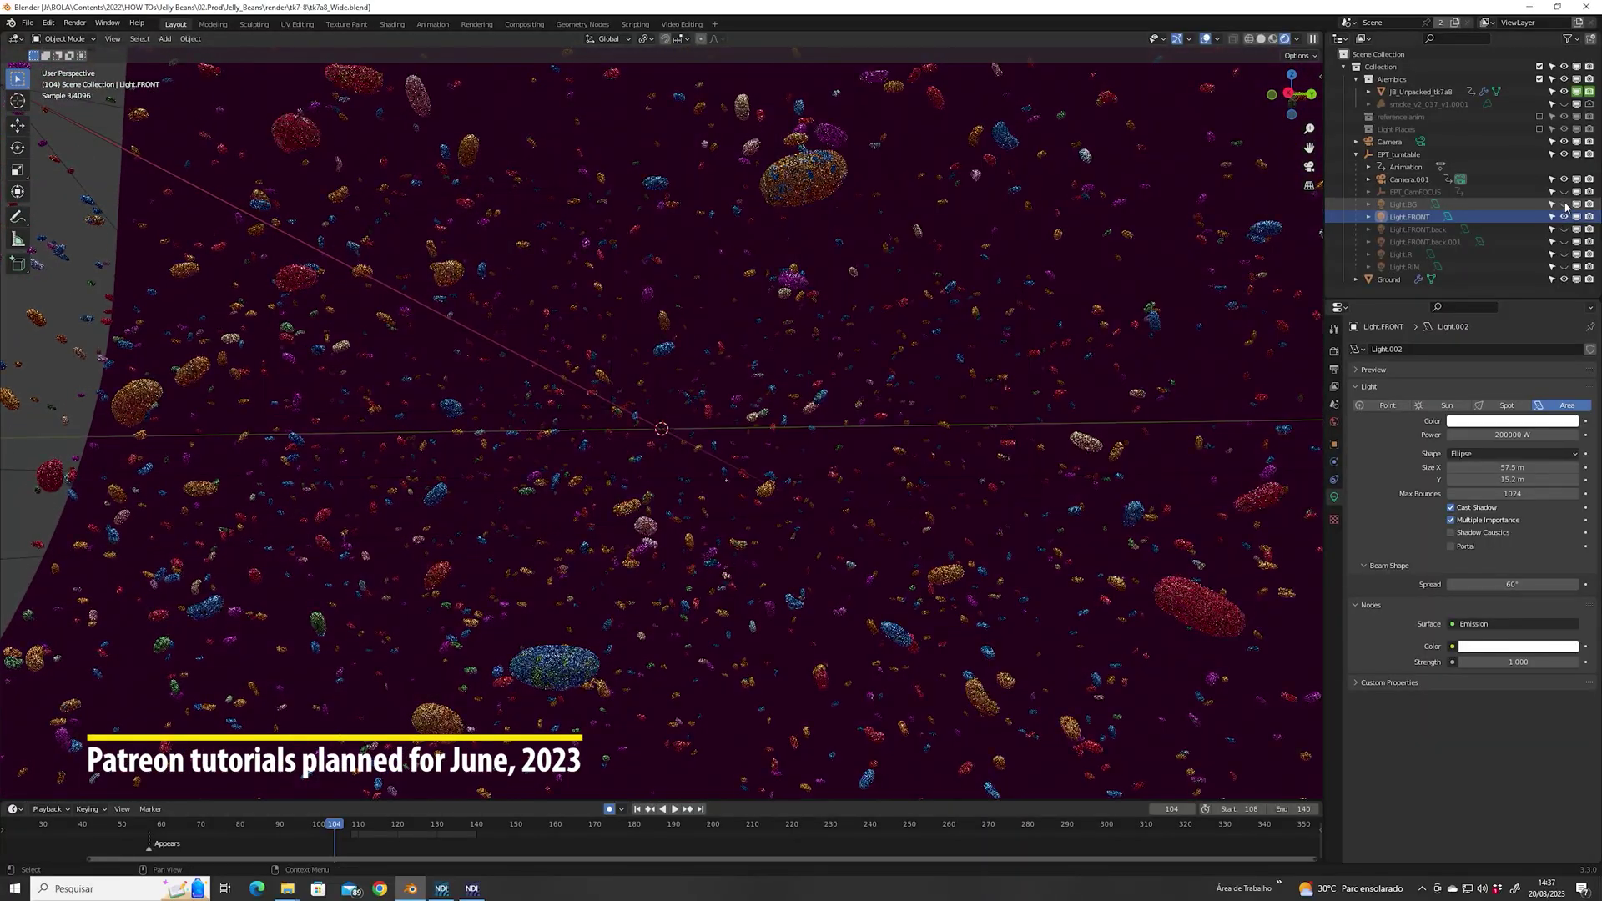